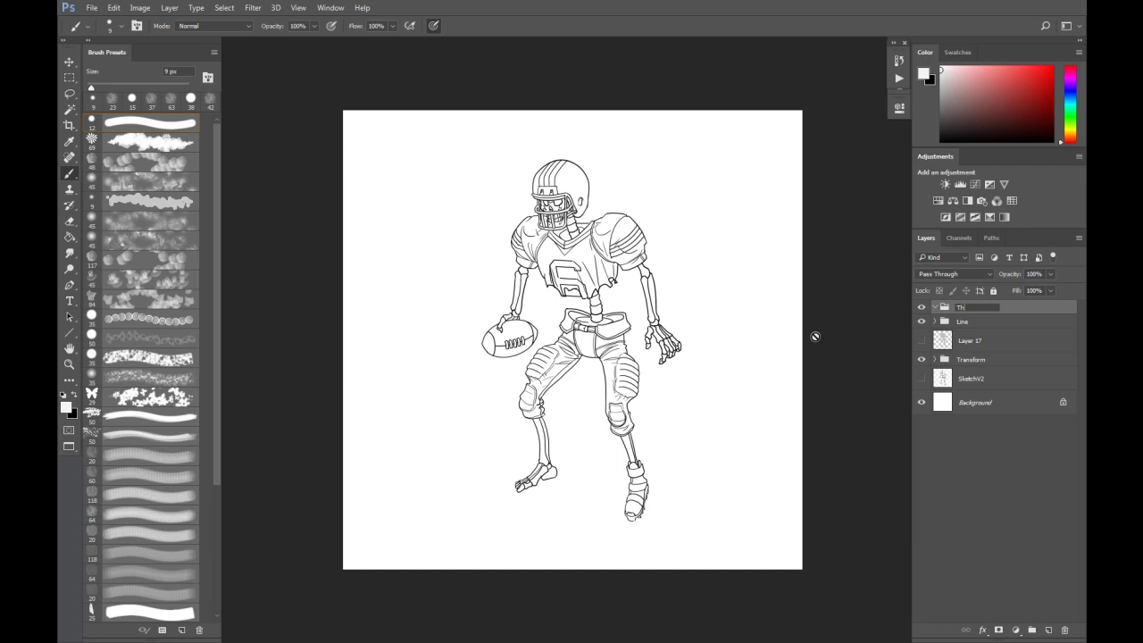
Name the new layer group Theorie and add an empty layer inside it.
key(Return)
click(1050, 628)
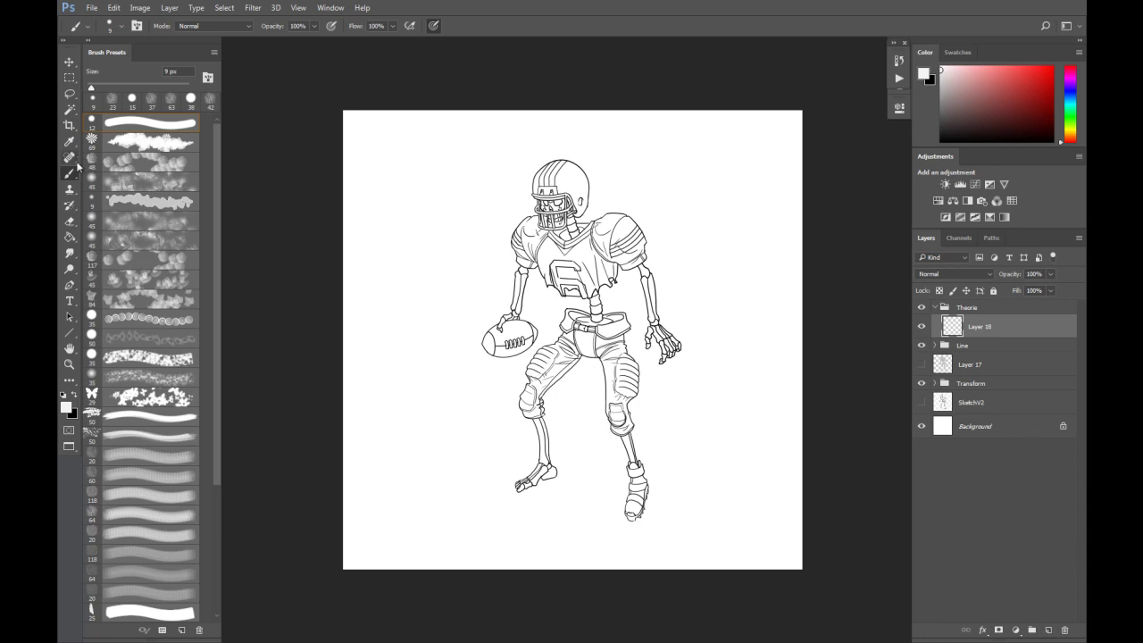
Trace the helmet and face guard as one simplified outline in red with the 12 px round brush.
click(170, 124)
drag(1051, 68, 1074, 68)
scroll(570, 156, up, 3)
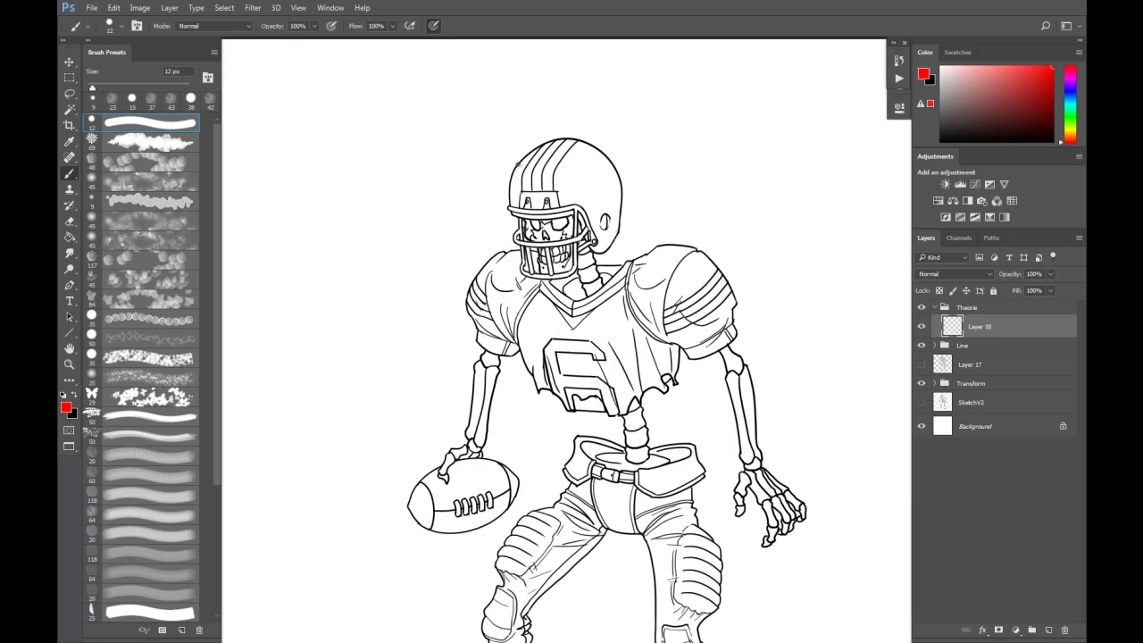
drag(509, 185, 508, 214)
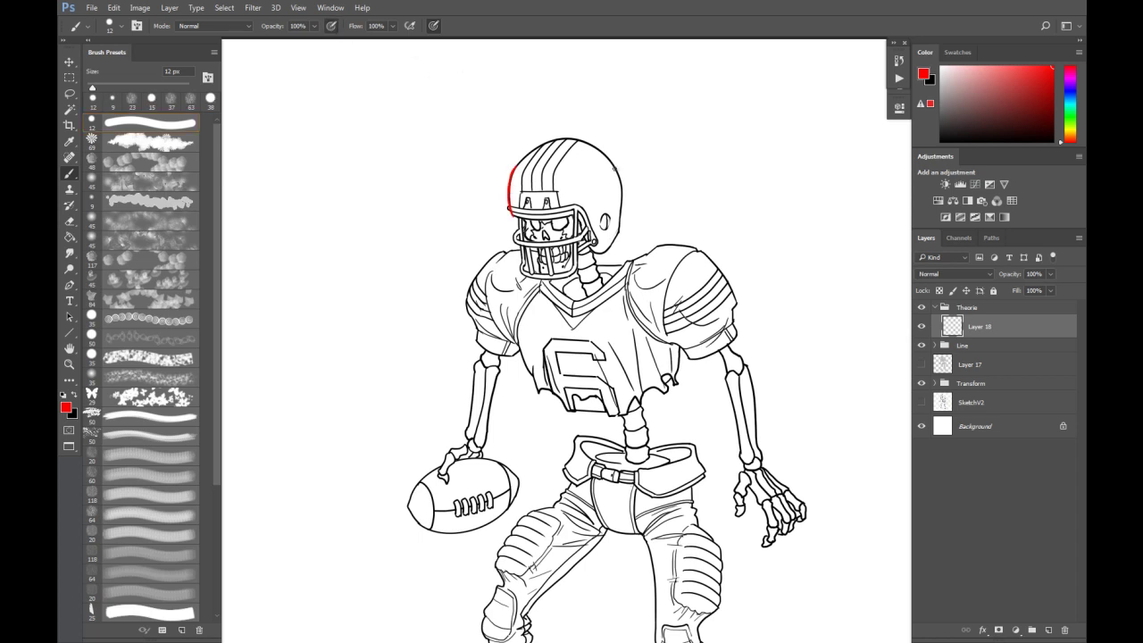
drag(517, 167, 538, 144)
mouse_move(620, 193)
mouse_down()
mouse_move(604, 253)
mouse_move(589, 254)
mouse_up()
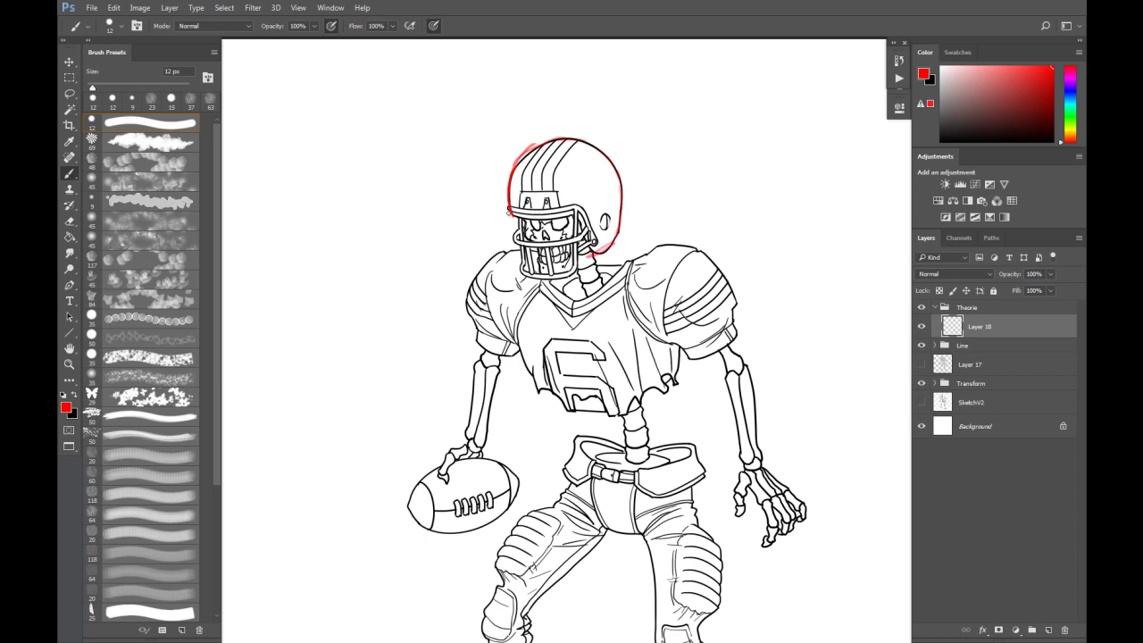
mouse_move(511, 213)
mouse_down()
mouse_move(527, 285)
mouse_move(625, 229)
mouse_up()
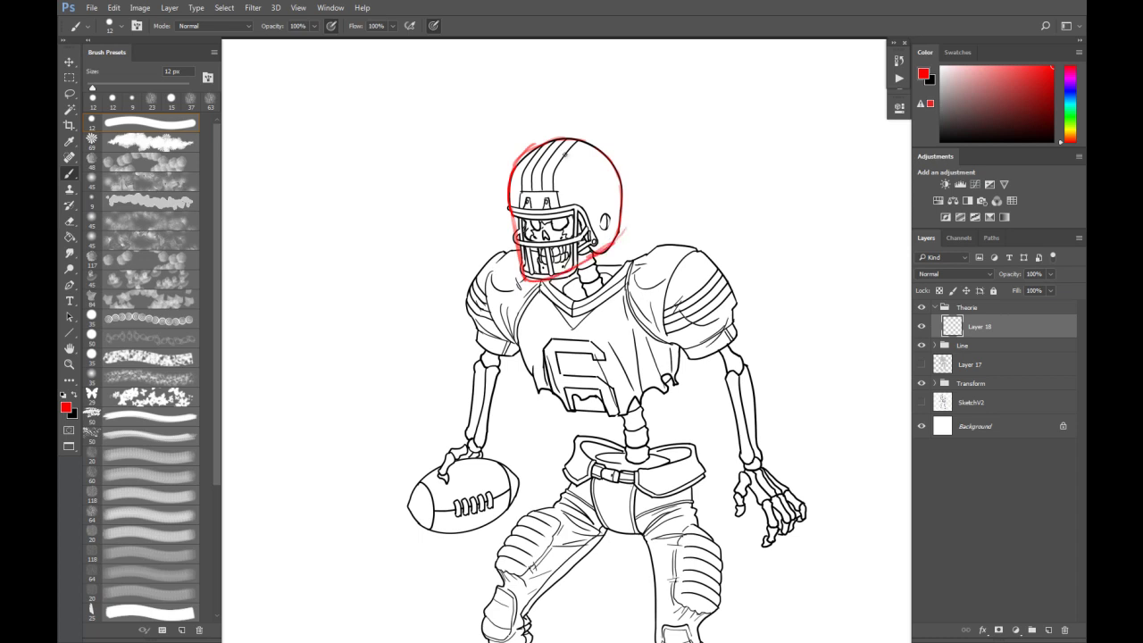
drag(539, 143, 590, 144)
Sketch a flat red ellipse for the neck opening around the jersey's collar.
mouse_move(543, 289)
mouse_down()
mouse_move(580, 301)
mouse_move(630, 286)
mouse_up()
key(ctrl+z)
mouse_move(561, 280)
mouse_down()
mouse_move(547, 284)
mouse_move(545, 302)
mouse_move(613, 296)
mouse_move(619, 271)
mouse_move(638, 284)
mouse_up()
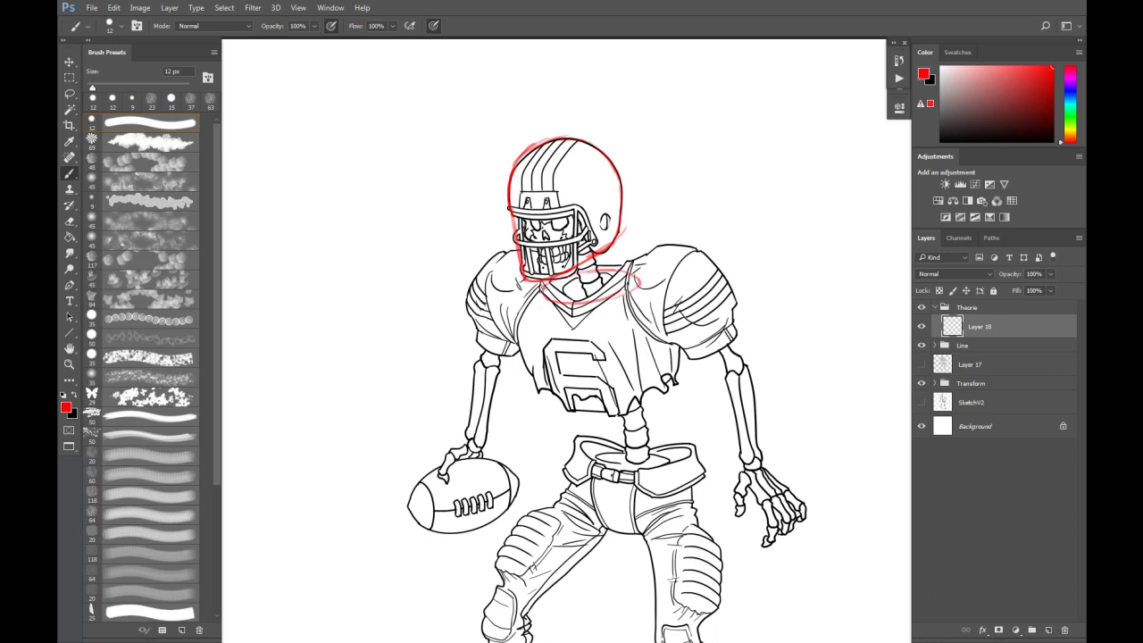
Draw a barrel-shaped torso outline in red from the neck ellipse down both sides and around the jersey's lower edge.
mouse_move(540, 287)
mouse_down()
mouse_move(525, 339)
mouse_move(547, 405)
mouse_up()
key(ctrl+alt+z)
key(ctrl+alt+z)
mouse_move(541, 289)
mouse_down()
mouse_move(528, 327)
mouse_move(540, 400)
mouse_up()
mouse_move(636, 276)
mouse_down()
mouse_move(658, 301)
mouse_move(678, 368)
mouse_up()
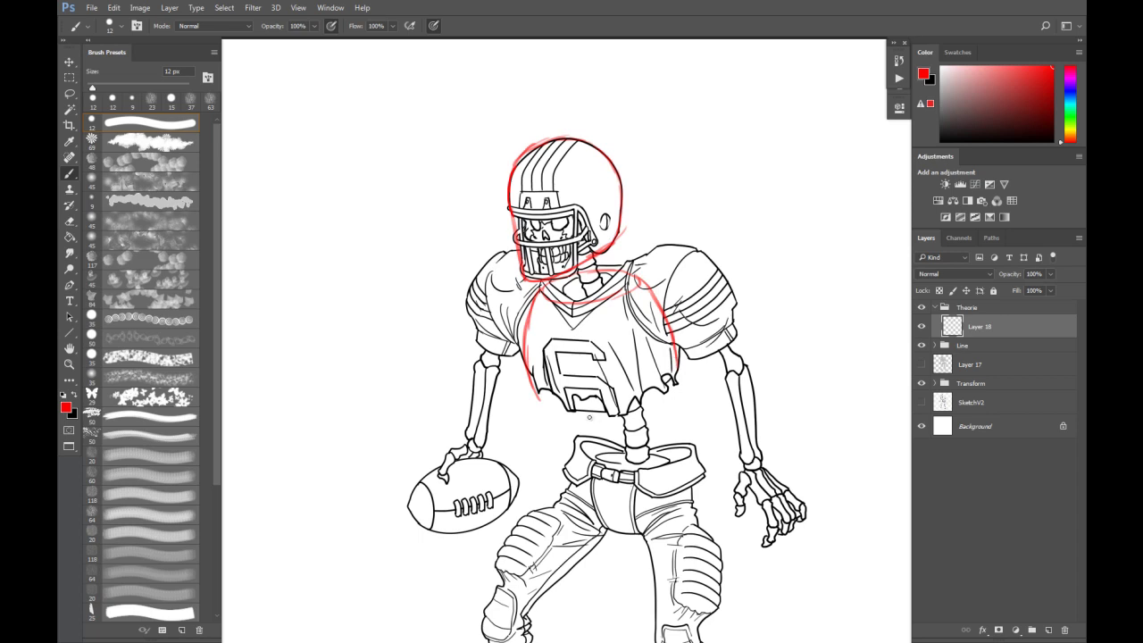
mouse_move(541, 401)
mouse_down()
mouse_move(617, 415)
mouse_move(677, 378)
mouse_up()
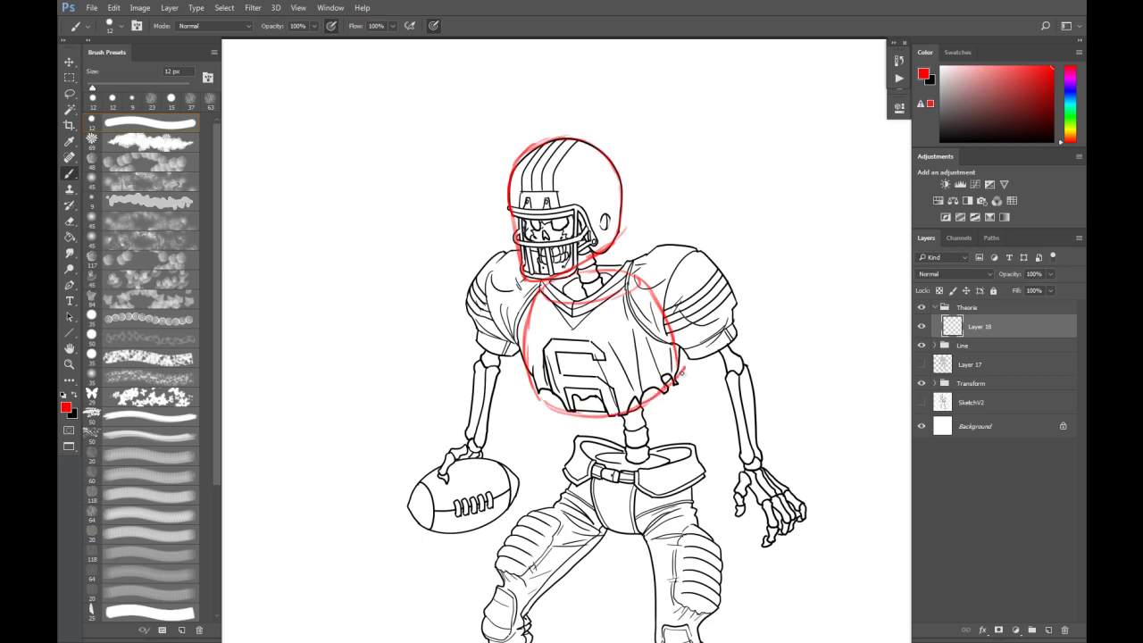
Hide the Line group and clean up the overshooting ends of the red outlines with the Eraser at 100% opacity.
key(e)
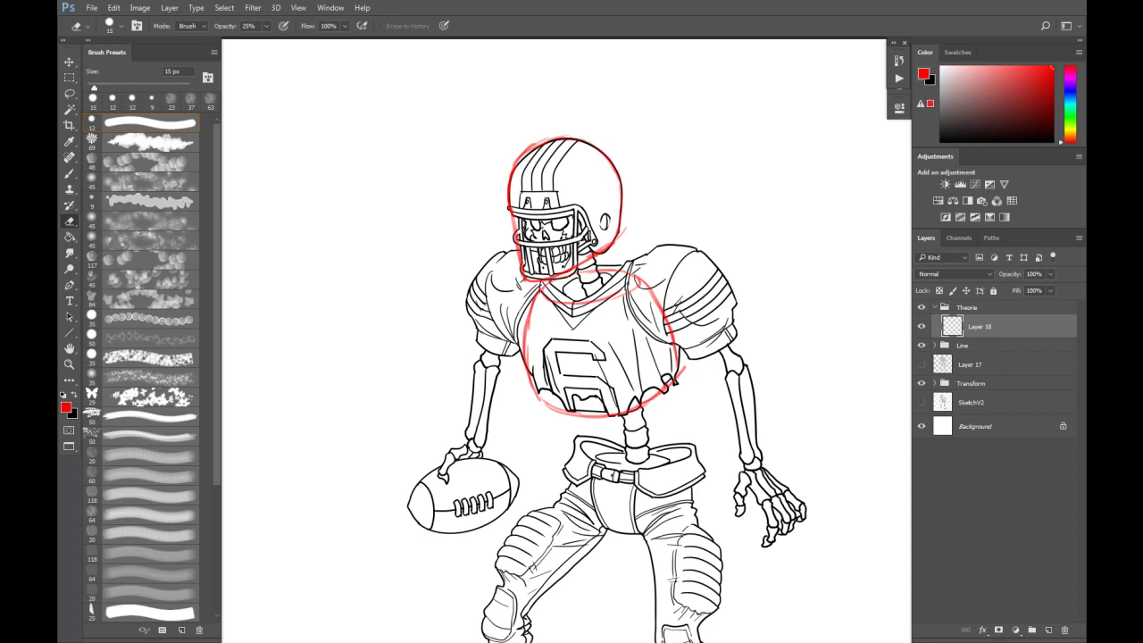
click(923, 346)
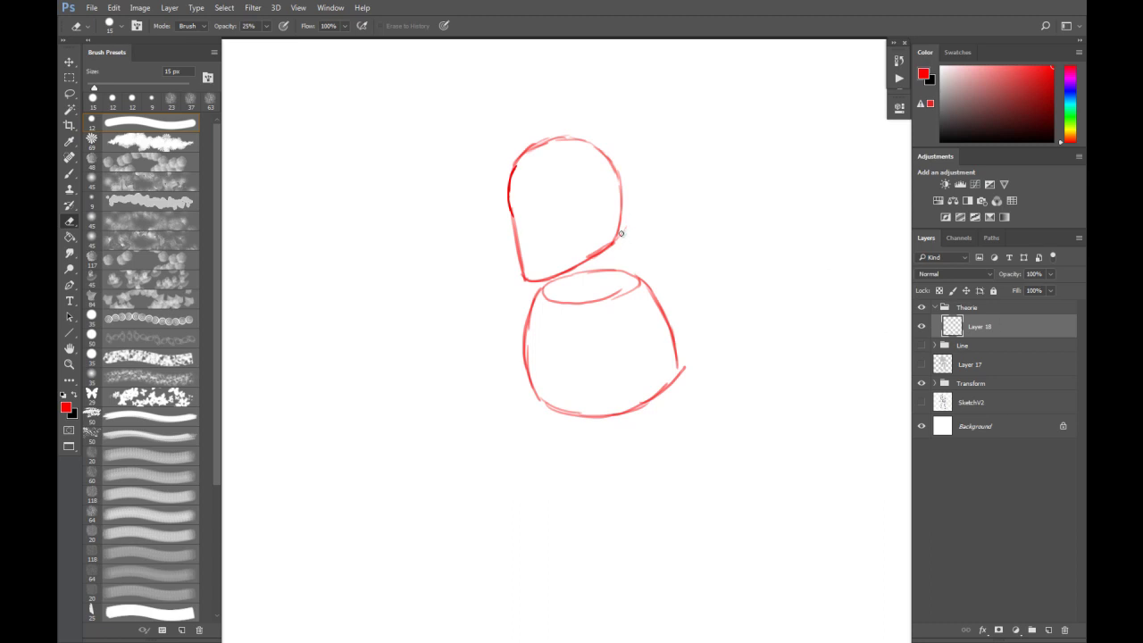
click(266, 26)
drag(267, 41, 423, 63)
click(525, 147)
drag(544, 140, 571, 135)
drag(631, 225, 620, 244)
drag(687, 364, 683, 373)
Lock the sketch layer's transparent pixels and recolour its red outlines black.
click(938, 291)
key(d)
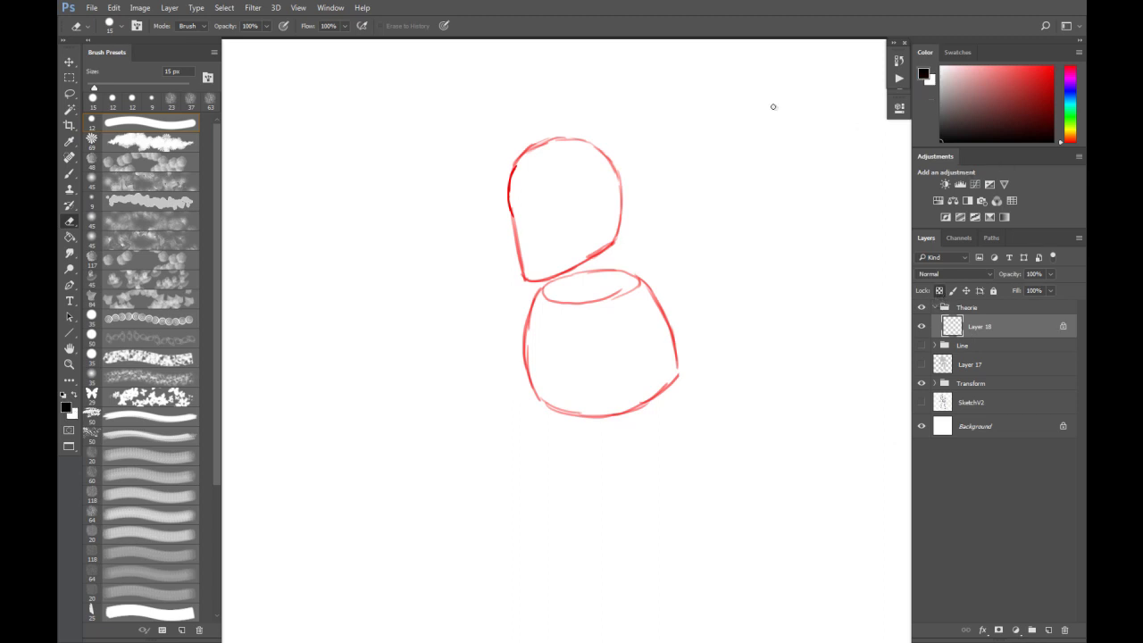
key(alt+BackSpace)
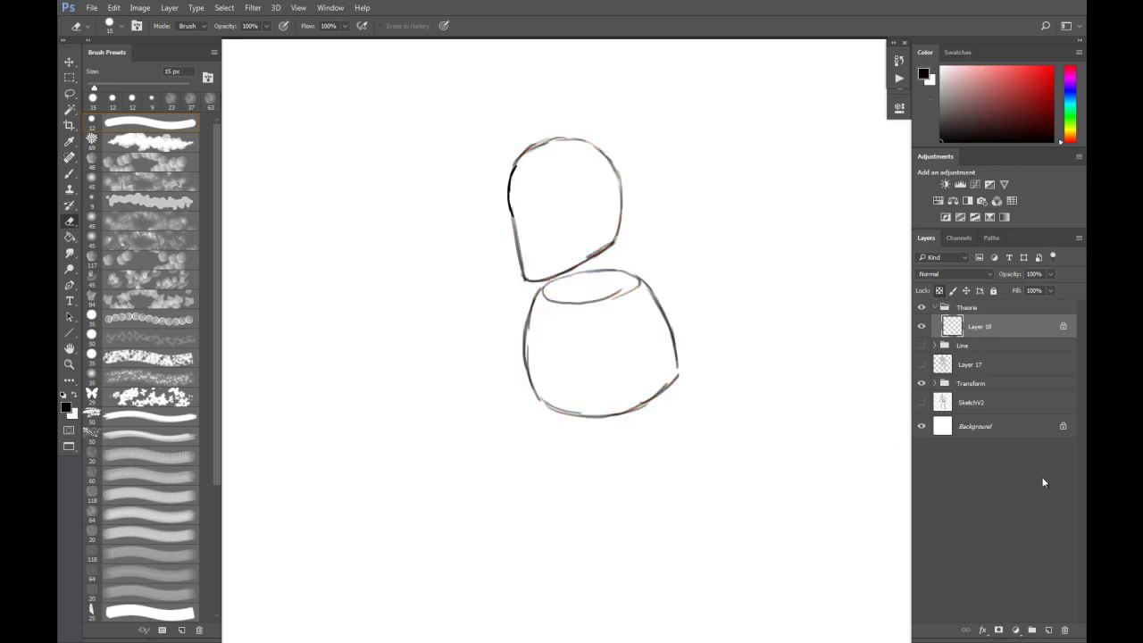
Add a new layer beneath the sketch layer, naming the sketch layer Line and the new one BG.
click(1049, 630)
drag(983, 330, 994, 358)
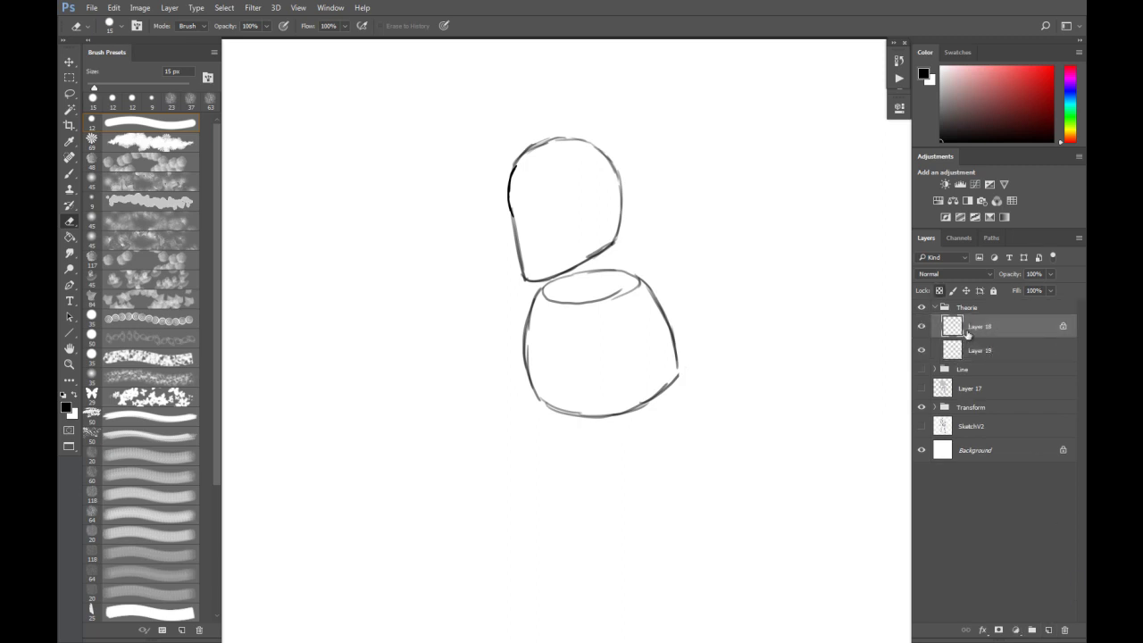
double_click(980, 327)
text(Line)
click(987, 351)
double_click(979, 351)
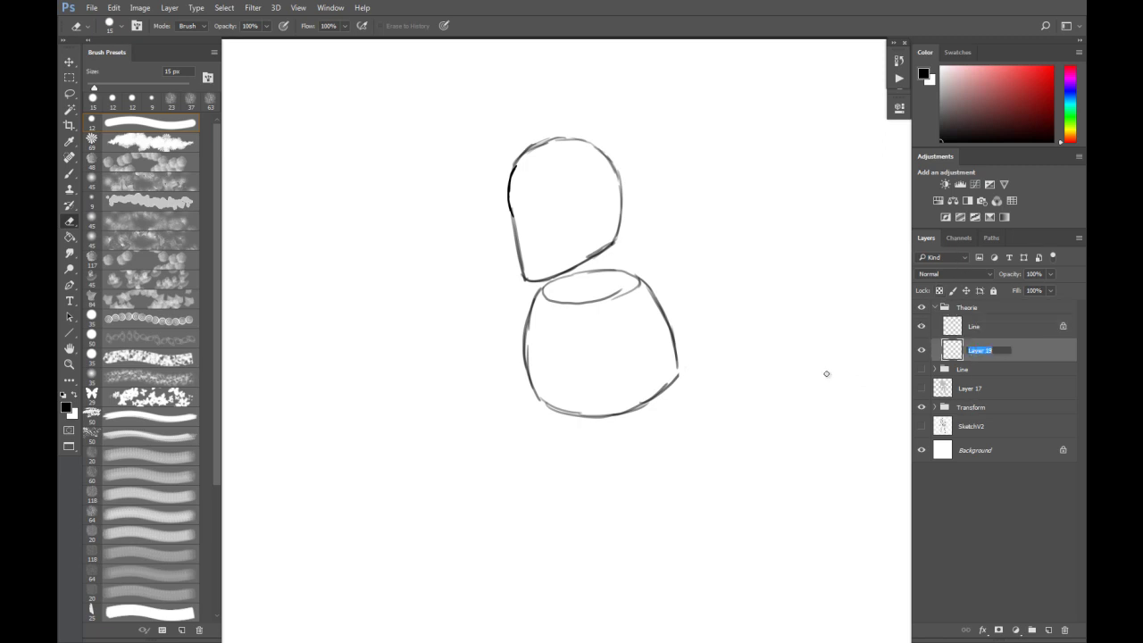
text(Bg)
key(Return)
Leave the full-screen view, zoom out to 16.67% and undock 05Line.psd into a floating window.
key(f)
key(f)
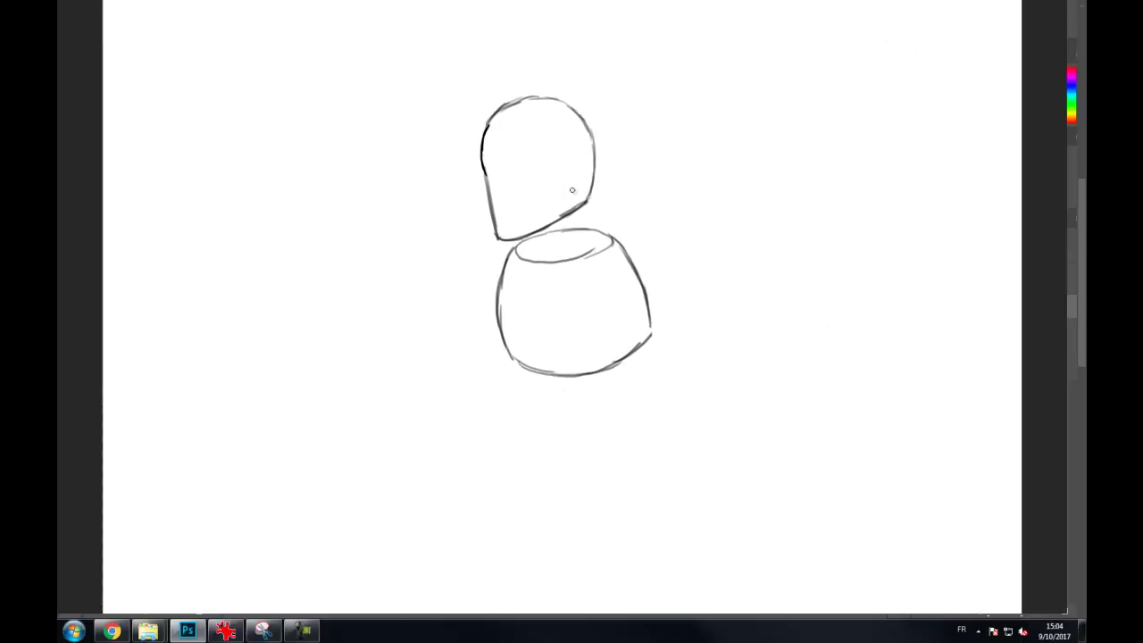
key(ctrl+minus)
key(ctrl+minus)
key(ctrl+minus)
key(ctrl+minus)
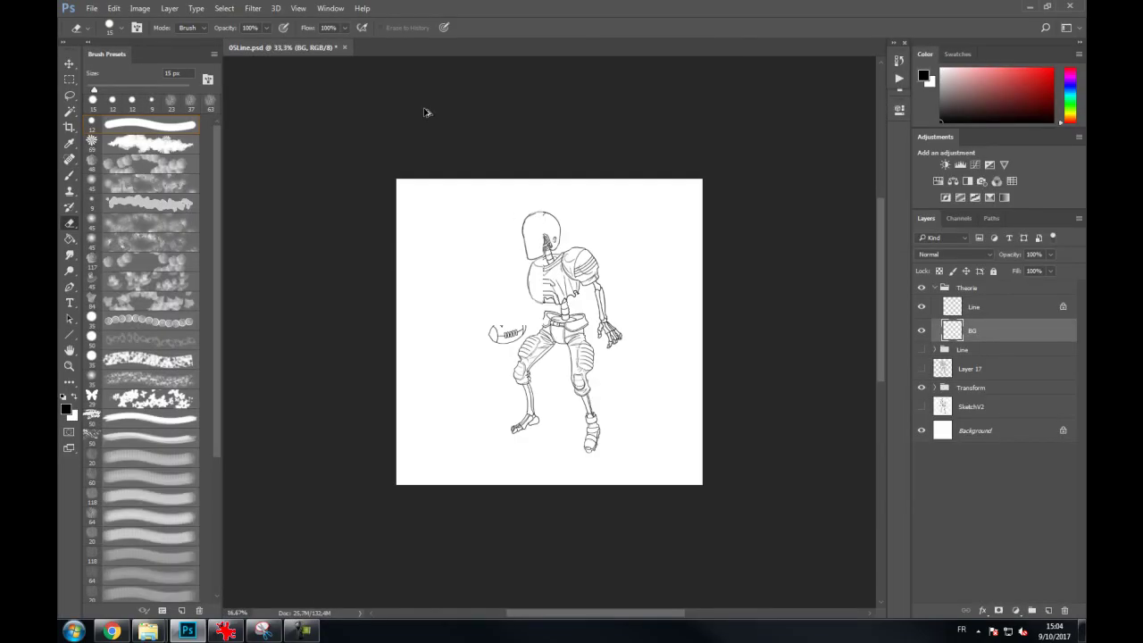
drag(295, 48, 307, 75)
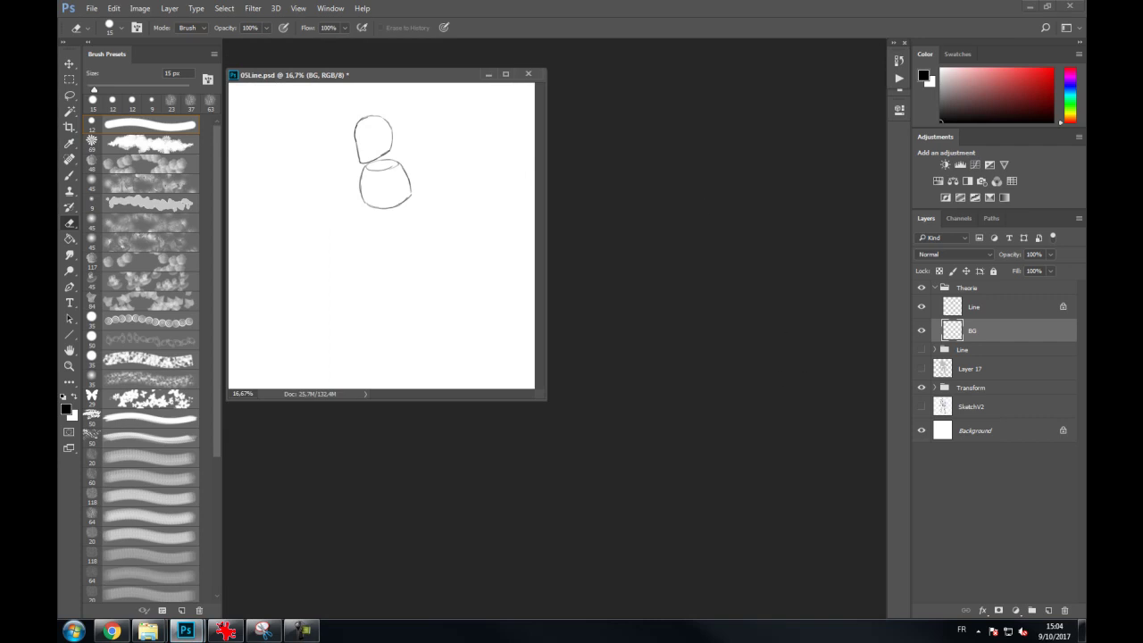
Open 06Volumes.psd, copy its Palette layer into 05Line.psd, and close 06Volumes.psd.
key(alt+Tab)
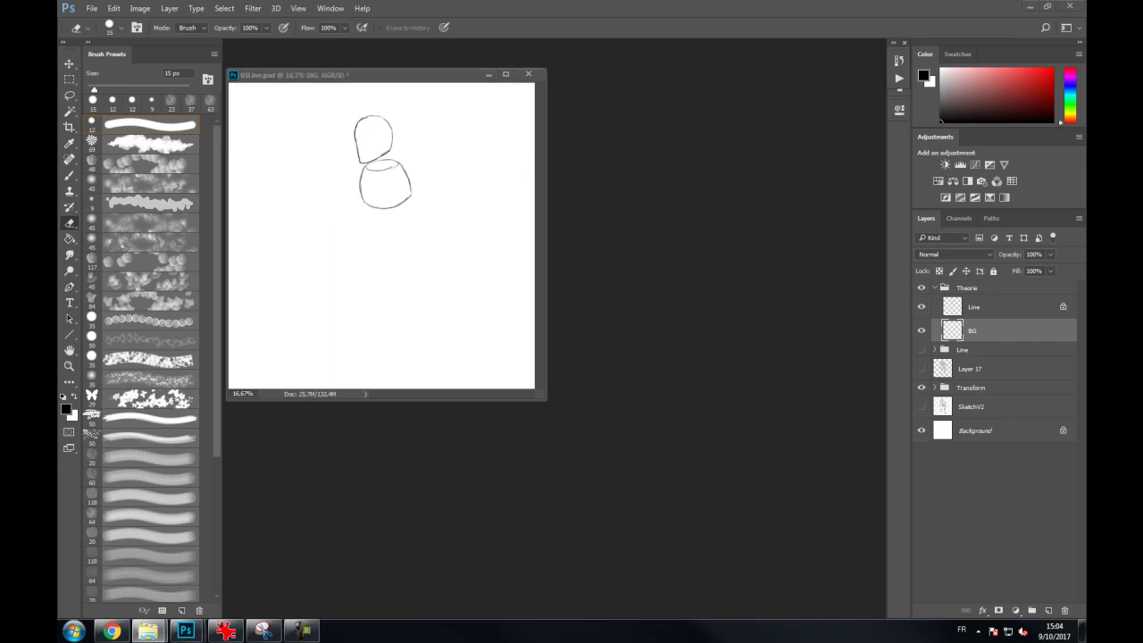
drag(892, 351, 798, 369)
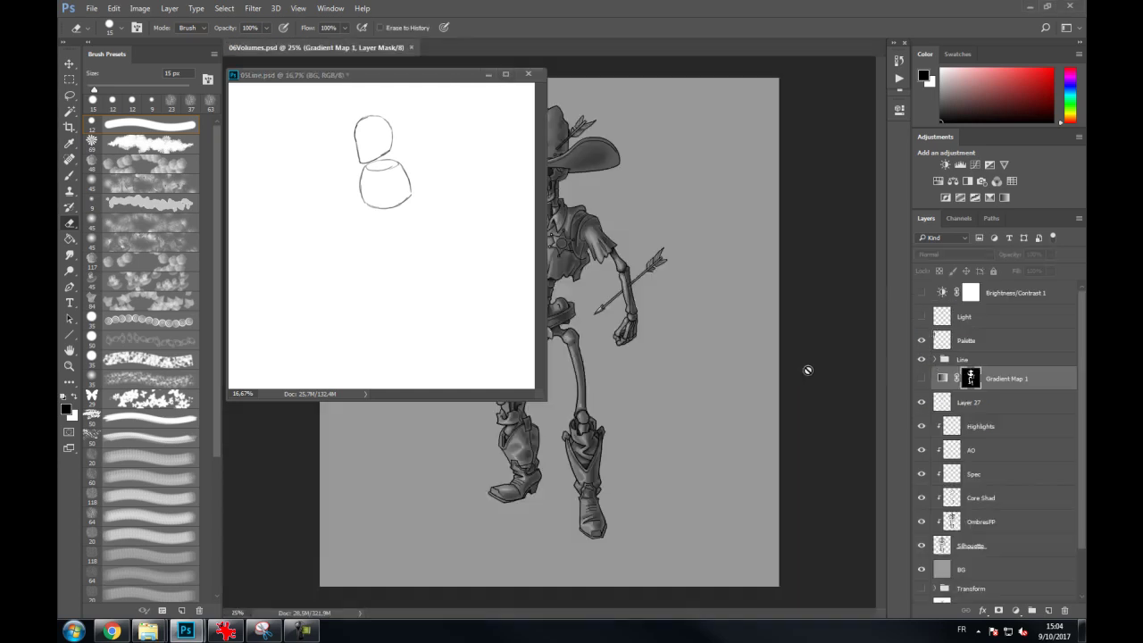
drag(941, 339, 444, 293)
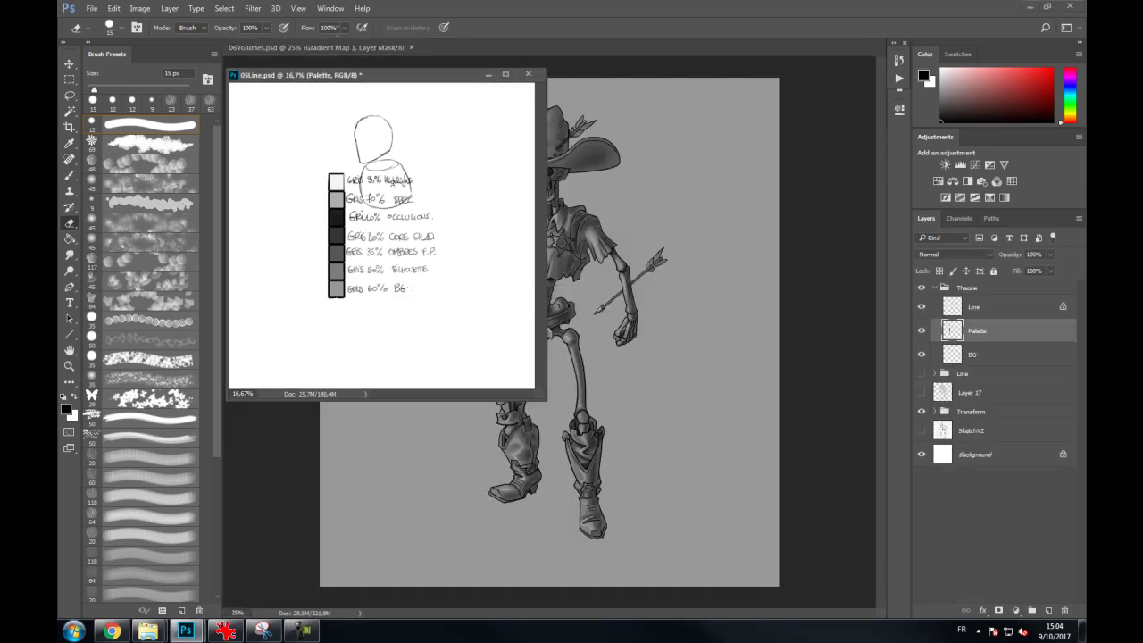
click(411, 48)
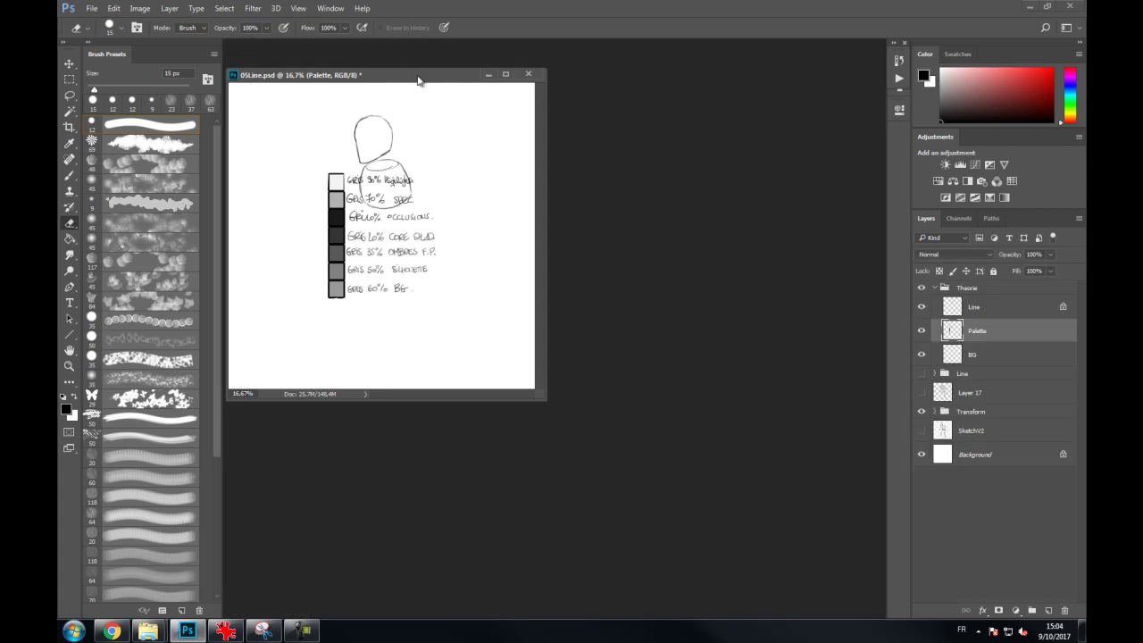
Move the grey palette down and to the side, clear of the torso sketch, and return to the full-screen view.
drag(409, 77, 649, 165)
drag(629, 350, 566, 393)
key(f)
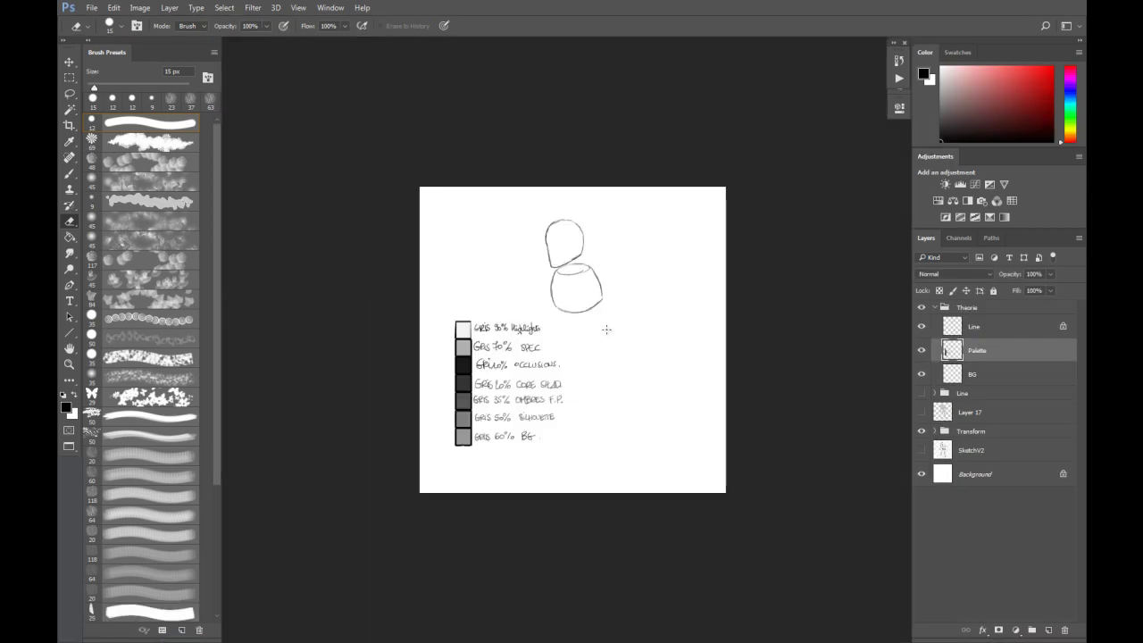
Reorder the layers in the Theorie group so that Palette sits above Line.
scroll(598, 357, up, 5)
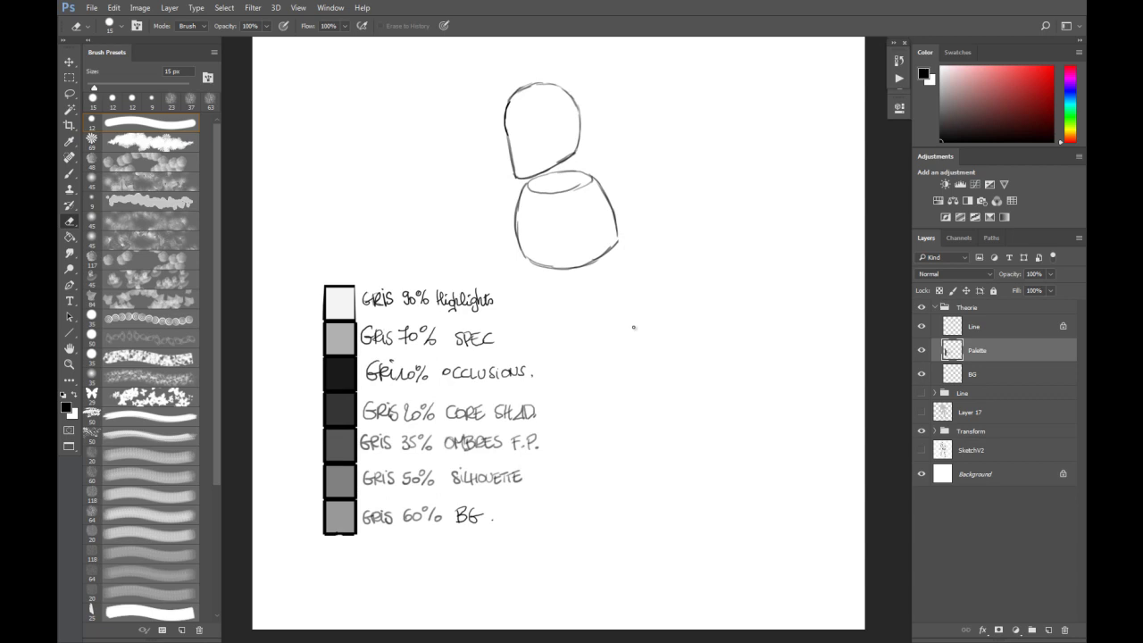
click(965, 376)
drag(992, 333, 991, 360)
Fill the BG layer with the 60% grey sampled from the palette's BG swatch.
click(954, 378)
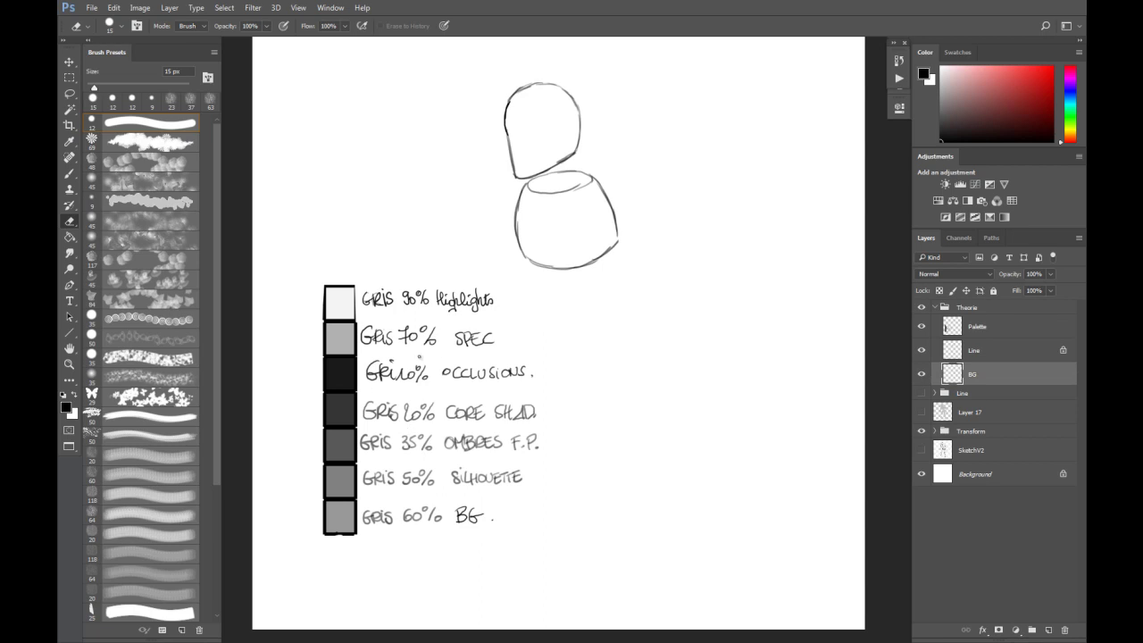
key(b)
alt+click(344, 515)
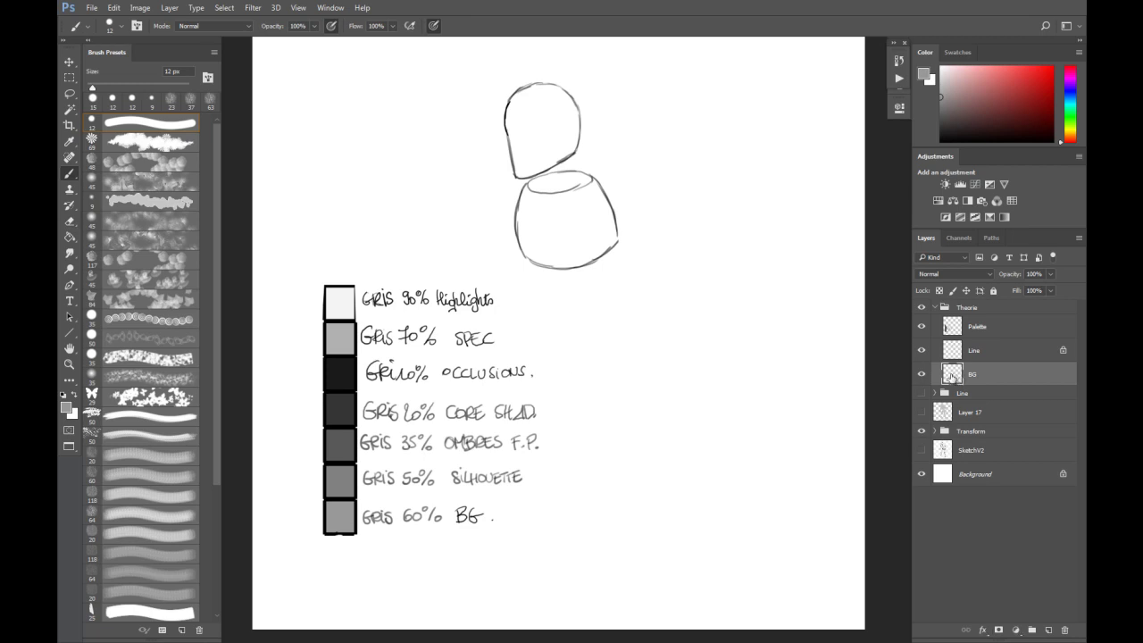
key(alt+BackSpace)
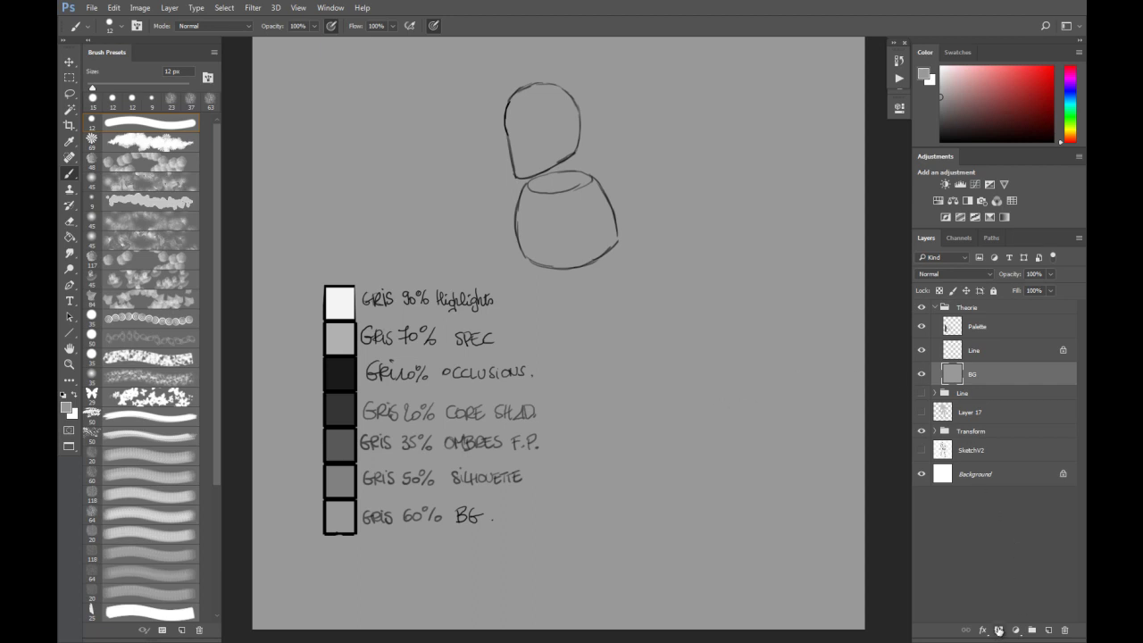
Add a layer below BG and fill it with white.
click(1048, 631)
drag(992, 378, 995, 412)
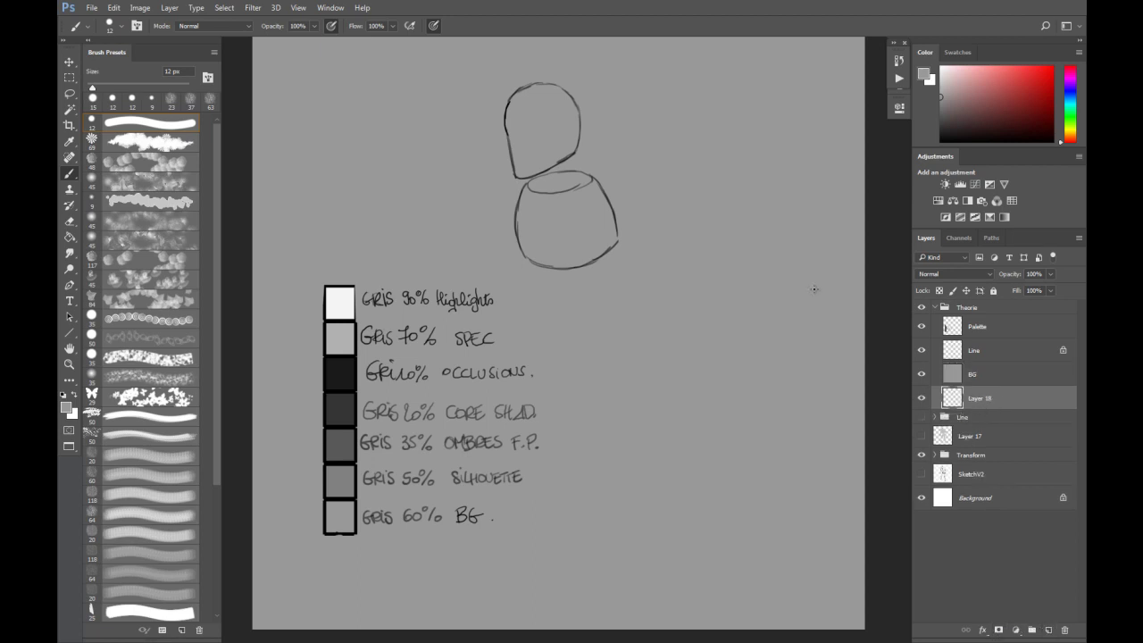
key(ctrl+BackSpace)
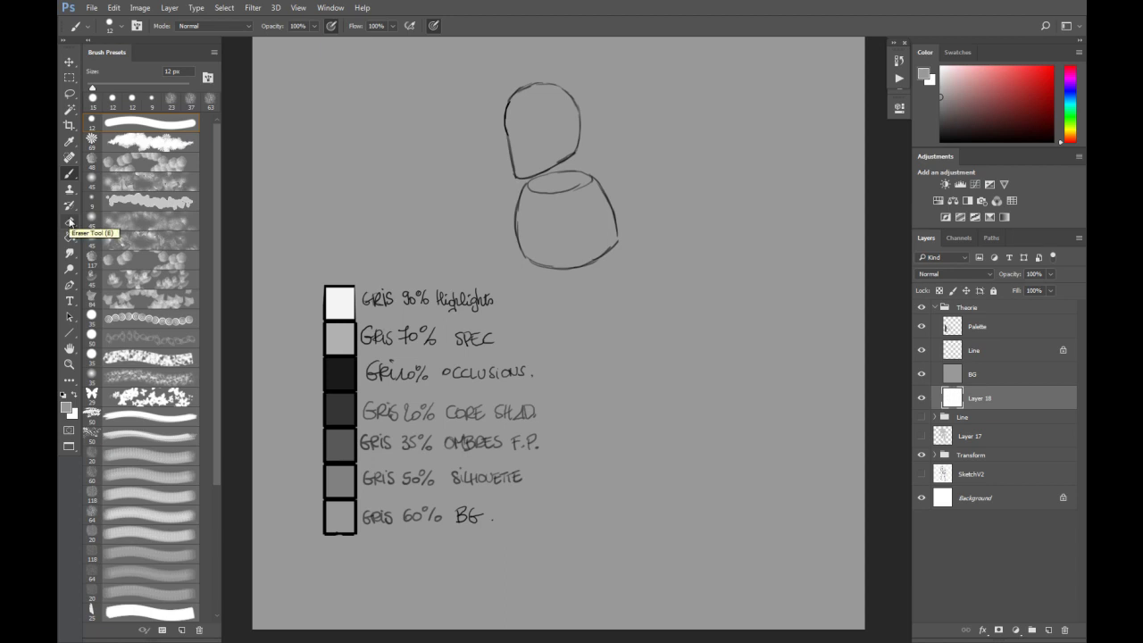
Mask the BG layer to a square selection beside the torso sketch.
click(71, 79)
drag(708, 257, 760, 309)
click(976, 375)
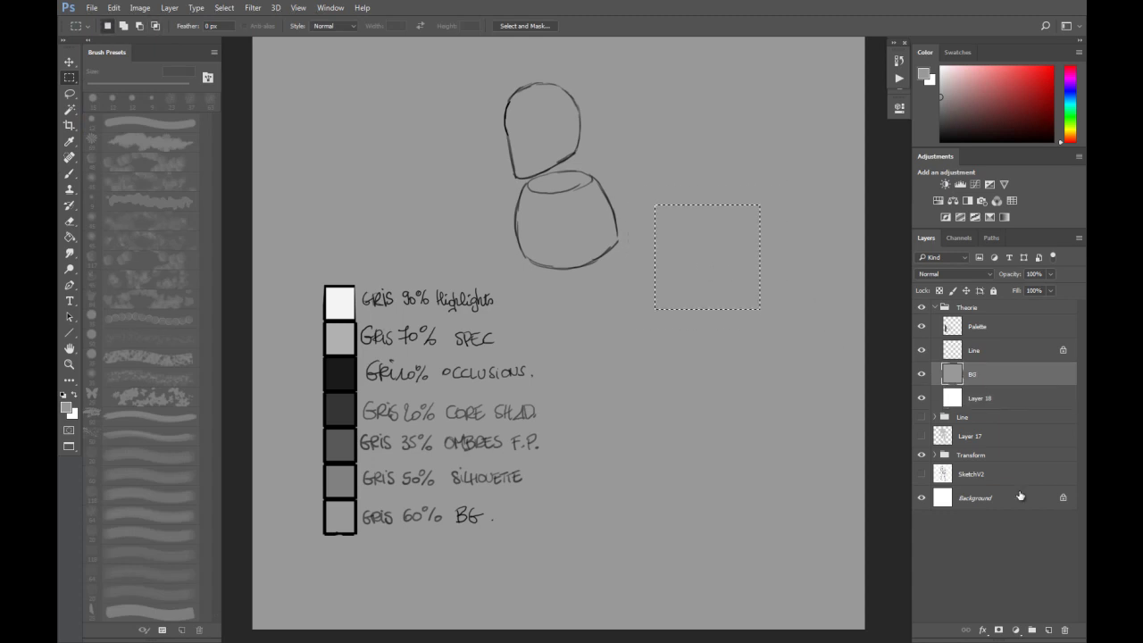
click(999, 631)
Compare the canvas with the BG layer hidden and shown, and with its mask disabled and enabled.
click(922, 377)
click(922, 377)
shift+click(981, 376)
shift+click(982, 375)
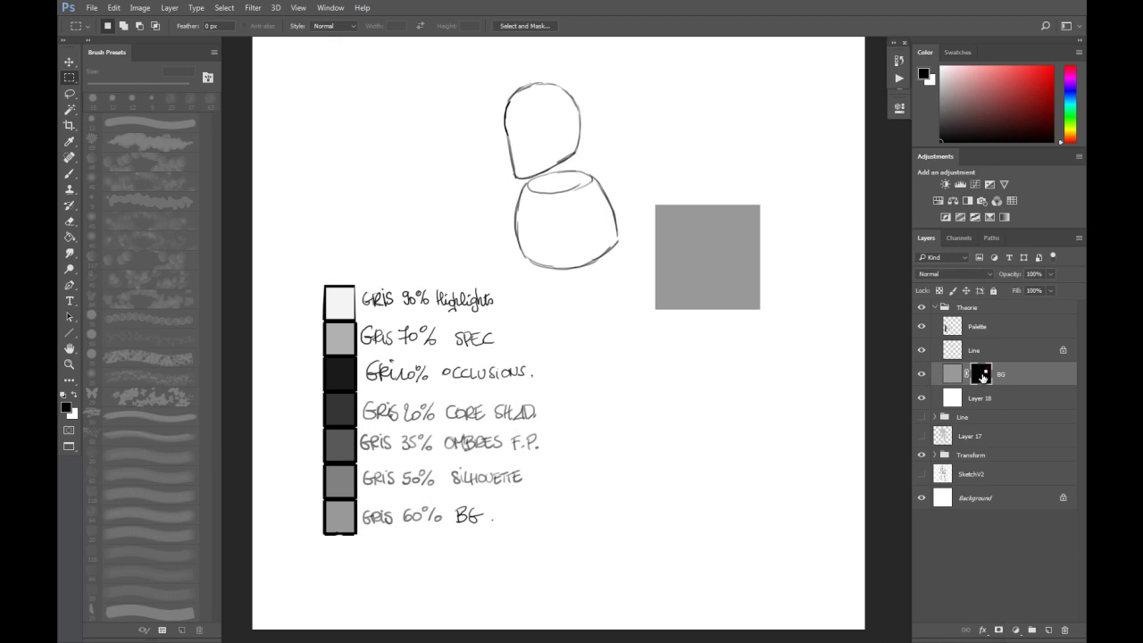
shift+click(982, 375)
shift+click(981, 375)
shift+click(981, 375)
shift+click(981, 375)
shift+click(981, 375)
shift+click(981, 375)
Invert the white layer below BG to black.
click(983, 399)
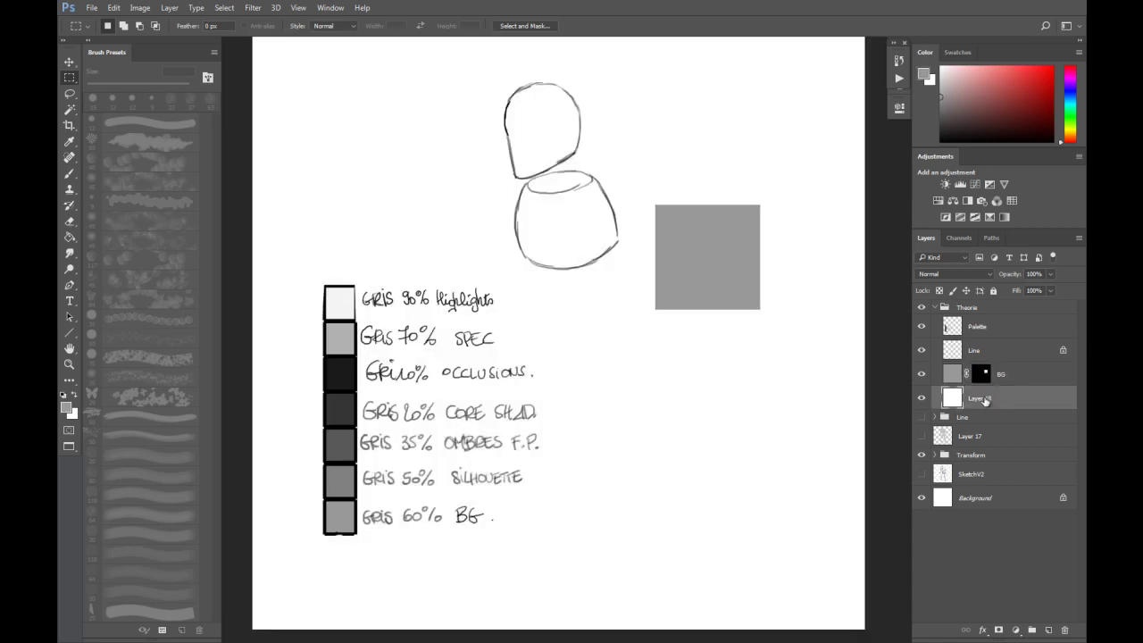
key(ctrl+i)
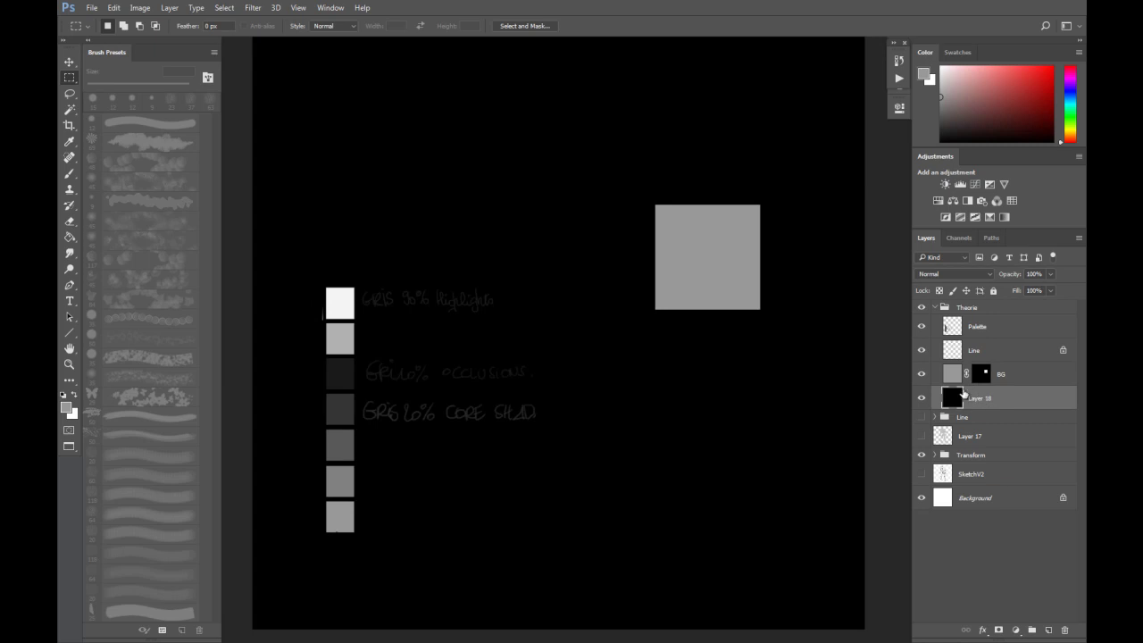
Delete the filled layer below BG and remove the BG layer's mask without applying it.
mouse_move(1016, 453)
mouse_down()
mouse_move(1018, 615)
mouse_move(1065, 630)
mouse_up()
shift+click(982, 374)
drag(981, 373, 1065, 630)
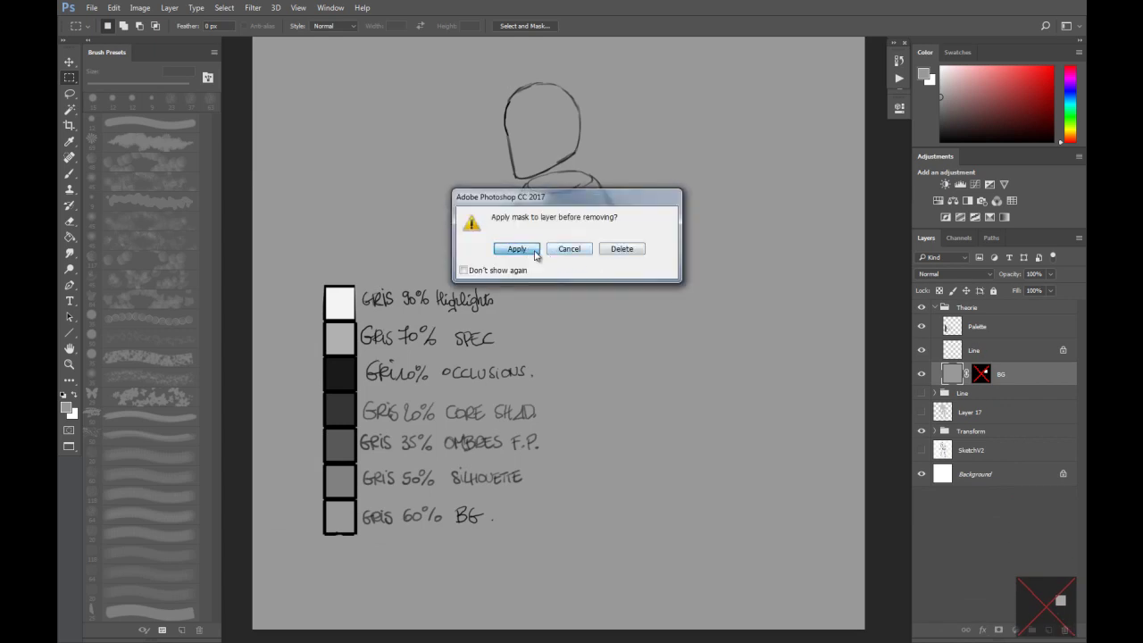
click(618, 252)
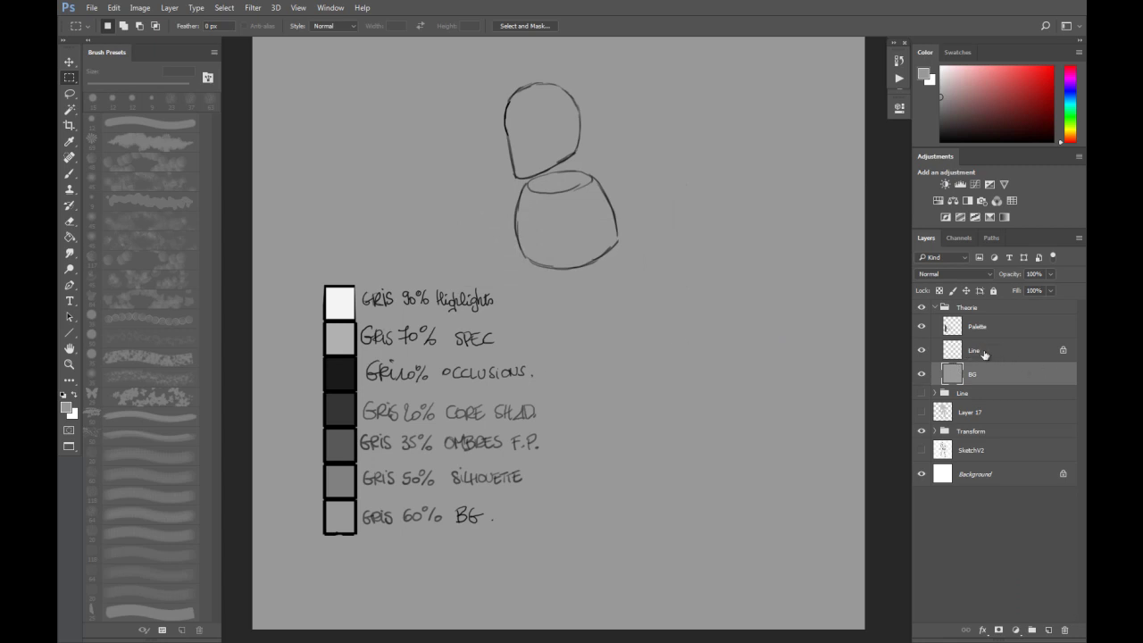
Add a new layer directly above BG and name it Silhouette.
click(1051, 629)
double_click(980, 374)
text(Silhouette)
key(Return)
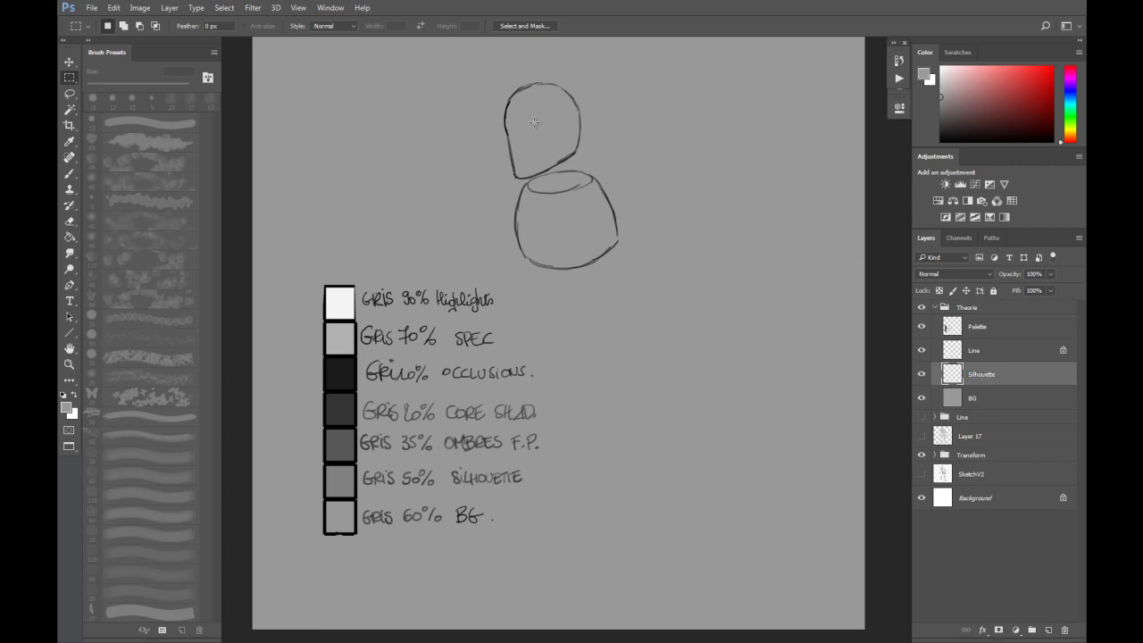
Outline the helmet and the torso together with a freehand lasso selection on the Silhouette layer.
key(l)
scroll(531, 108, up, 1)
drag(530, 108, 506, 147)
mouse_move(472, 181)
mouse_down()
mouse_move(490, 256)
mouse_move(552, 238)
mouse_move(573, 216)
mouse_move(582, 179)
mouse_move(570, 134)
mouse_move(531, 111)
mouse_move(481, 130)
mouse_up()
key(shift)
key(alt)
mouse_move(514, 260)
mouse_down()
mouse_move(489, 318)
mouse_move(504, 375)
mouse_move(547, 393)
mouse_move(585, 384)
mouse_move(585, 395)
mouse_move(627, 366)
mouse_move(635, 333)
mouse_move(607, 261)
mouse_move(558, 247)
mouse_move(503, 257)
mouse_up()
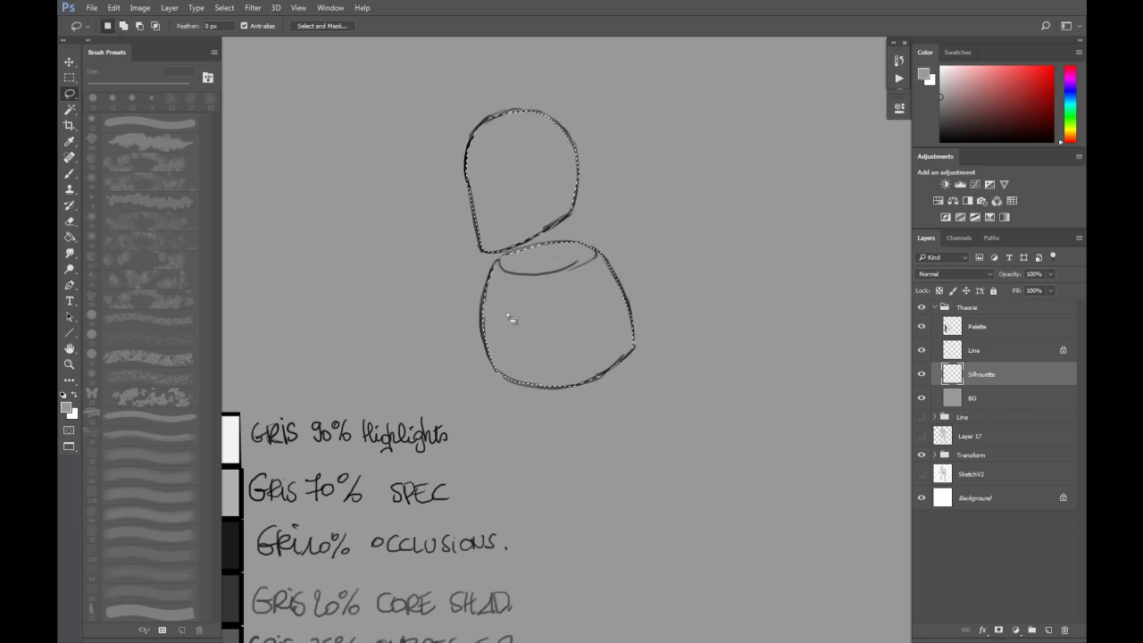
Sample the palette's GRIS 50% silhouette grey, fill the helmet and torso selection with it, and deselect.
drag(395, 516, 456, 301)
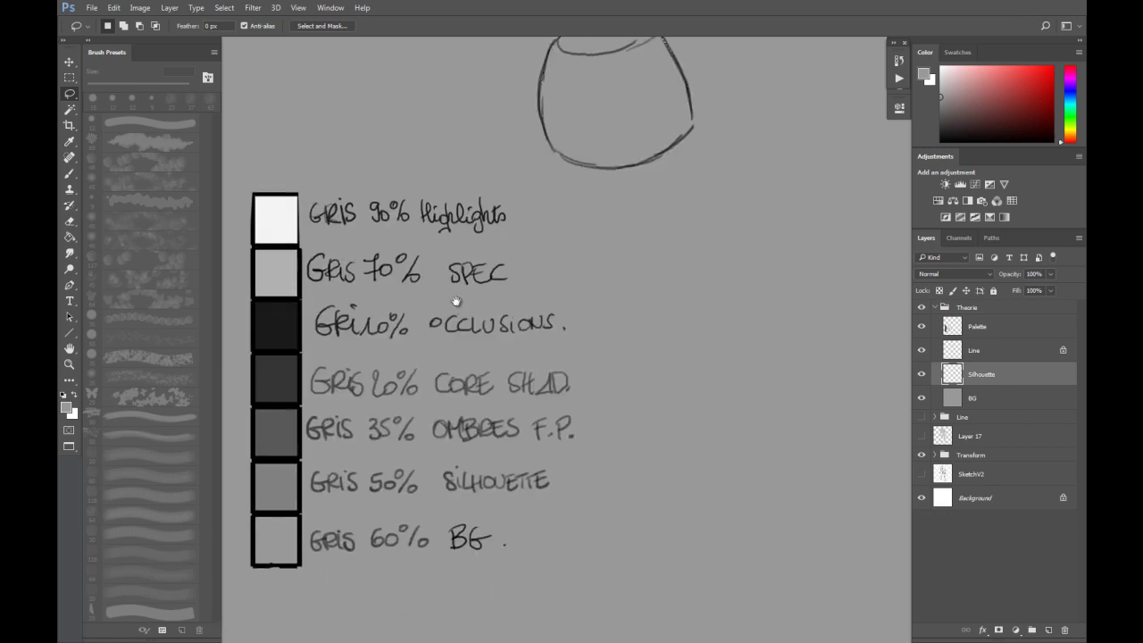
key(b)
alt+click(277, 489)
drag(620, 284, 505, 474)
key(alt+BackSpace)
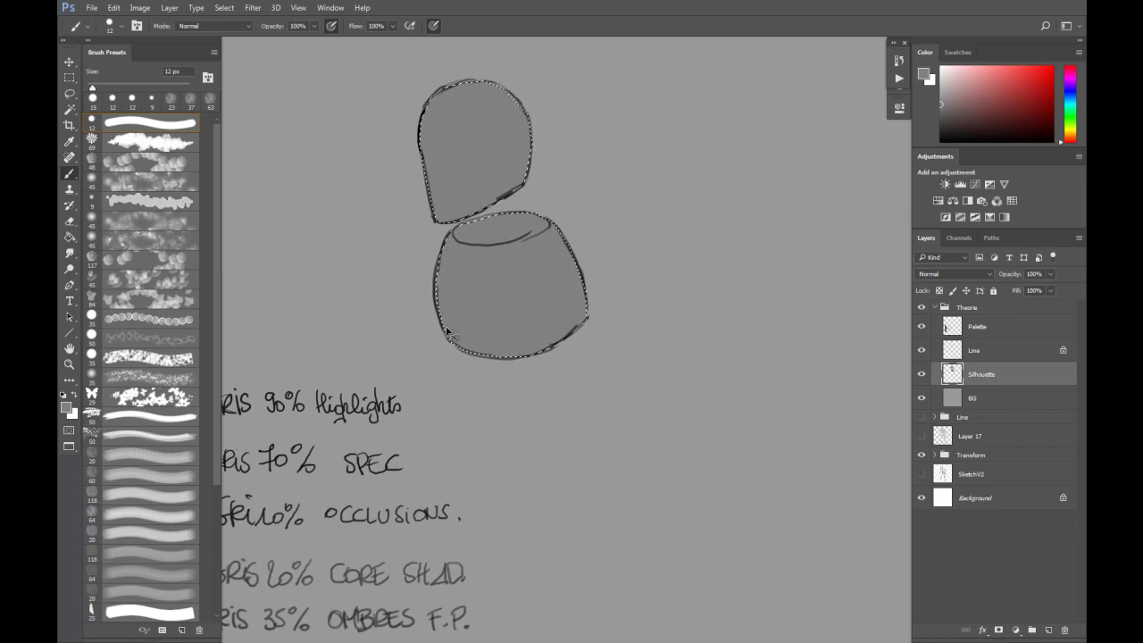
key(ctrl+d)
drag(463, 84, 498, 89)
key(ctrl+minus)
mouse_move(589, 253)
mouse_down()
mouse_move(653, 266)
mouse_move(658, 239)
mouse_up()
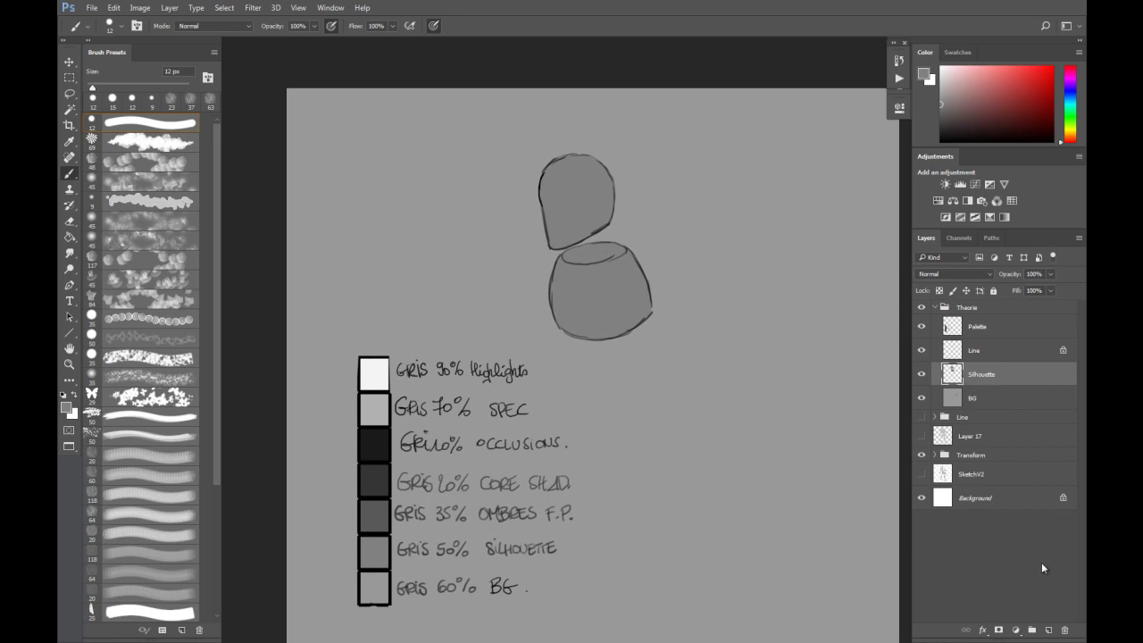
Add a new layer named Light and move it directly above the Line layer.
click(1048, 631)
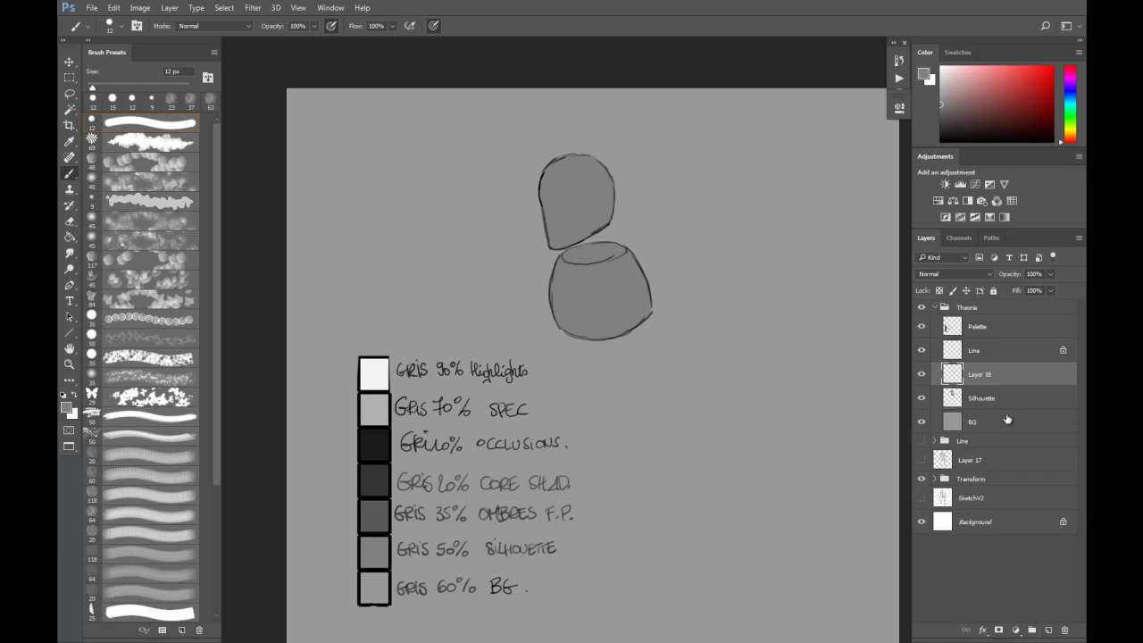
double_click(977, 375)
text(Light)
key(Return)
drag(1020, 375, 1013, 340)
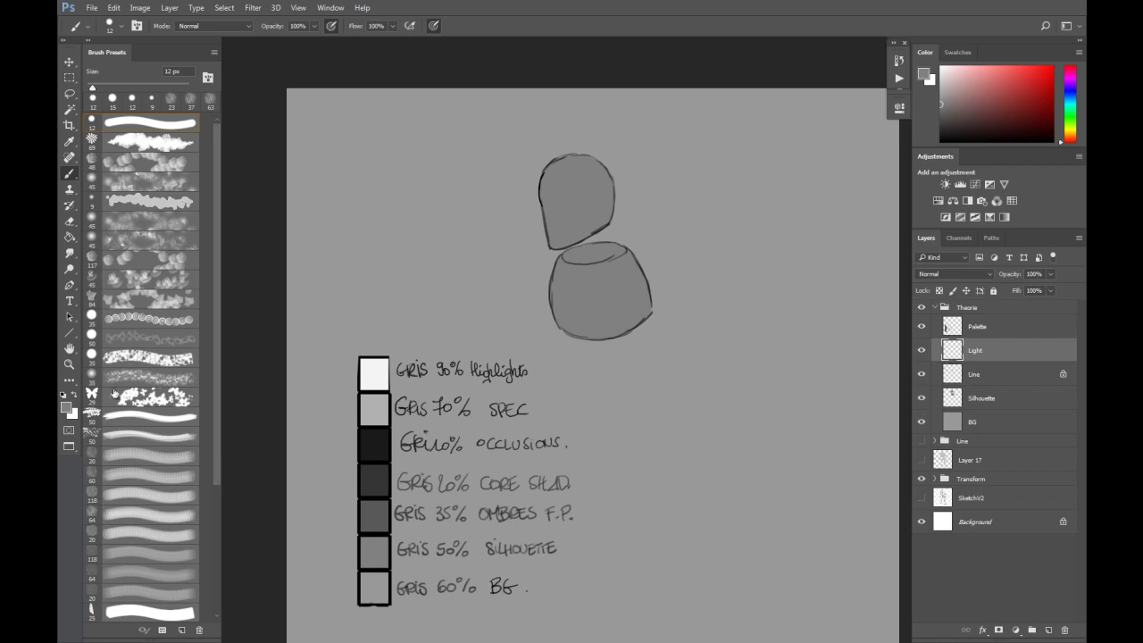
Sketch a white light cone up and to the left of the helmet, with an arrow aimed at the helmet.
click(76, 395)
mouse_move(461, 120)
mouse_down()
mouse_move(469, 149)
mouse_move(489, 128)
mouse_move(461, 118)
mouse_move(490, 129)
mouse_up()
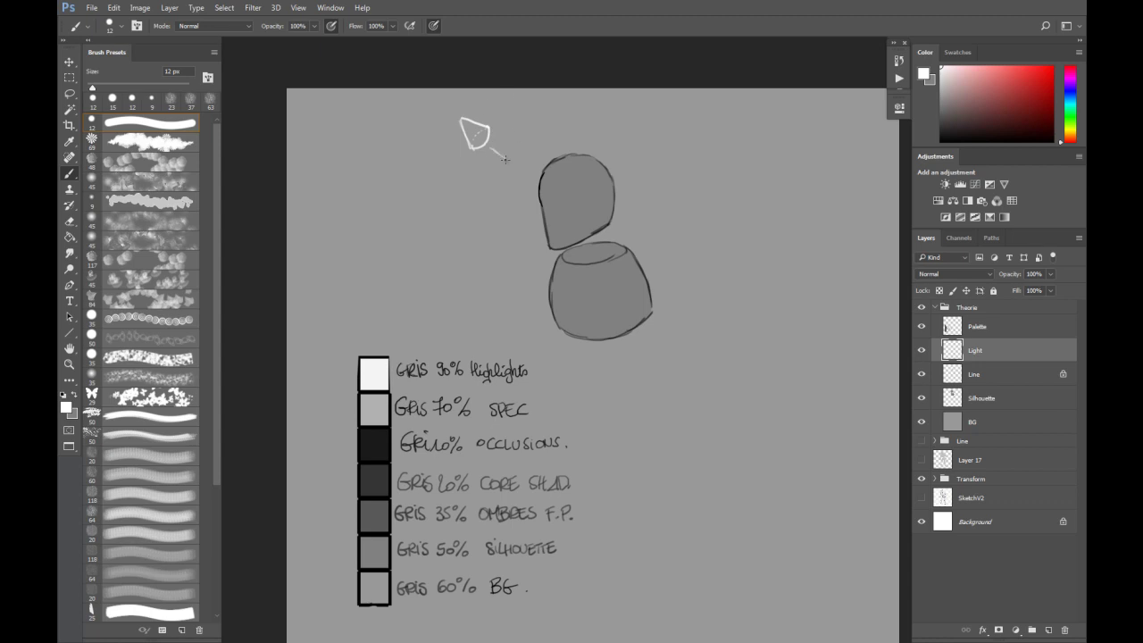
drag(505, 165, 517, 164)
Sketch a white top-view diagram beside the figure: a square with a circle inside, a small light and an arrow labelled CAM.
mouse_move(756, 123)
mouse_down()
mouse_move(758, 148)
mouse_move(799, 123)
mouse_move(798, 166)
mouse_up()
key(ctrl+alt+z)
key(ctrl+alt+z)
key(ctrl+alt+z)
mouse_move(757, 192)
mouse_down()
mouse_move(754, 131)
mouse_move(812, 129)
mouse_move(815, 192)
mouse_move(765, 193)
mouse_move(792, 205)
mouse_up()
drag(775, 257, 802, 268)
drag(745, 199, 745, 198)
mouse_move(776, 159)
mouse_down()
mouse_move(783, 172)
mouse_move(776, 159)
mouse_move(796, 167)
mouse_move(777, 151)
mouse_up()
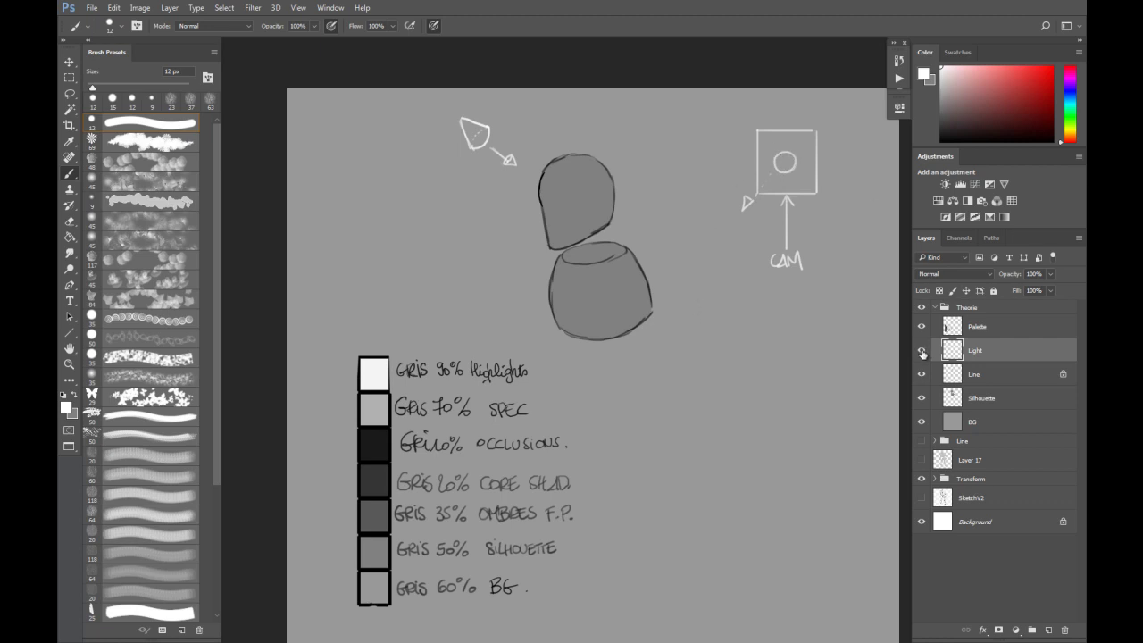
Draw a white horizontal ground line through the torso's base and add lighting marks at the helmet, ground and top-view diagram.
drag(561, 329, 441, 329)
drag(637, 332, 801, 317)
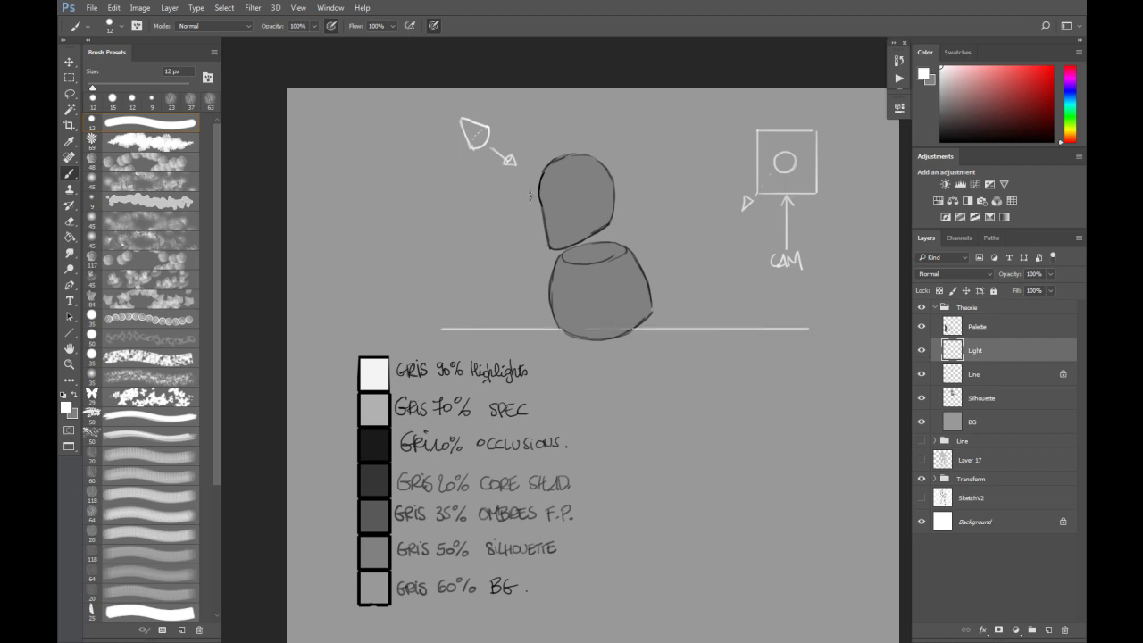
drag(522, 170, 546, 189)
mouse_move(699, 307)
mouse_down()
mouse_move(689, 334)
mouse_move(676, 318)
mouse_move(687, 309)
mouse_up()
mouse_move(771, 180)
mouse_down()
mouse_move(786, 171)
mouse_move(773, 192)
mouse_up()
drag(778, 185, 784, 184)
Hide the Light layer, sample the palette's GRIS 35% grey and add a new layer above Silhouette.
click(922, 350)
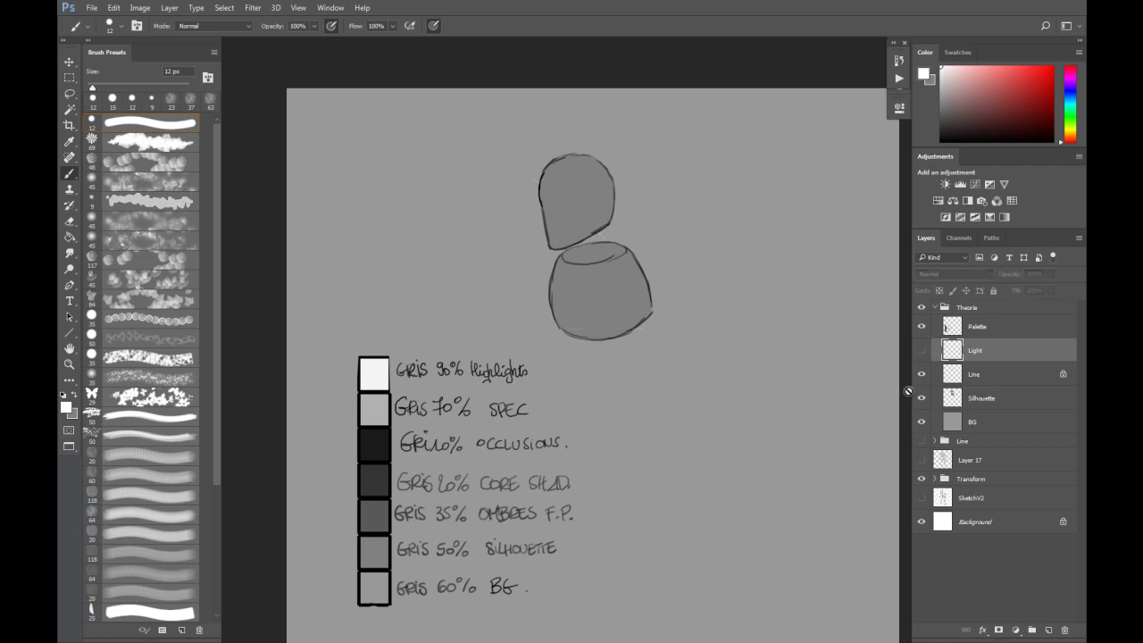
click(987, 401)
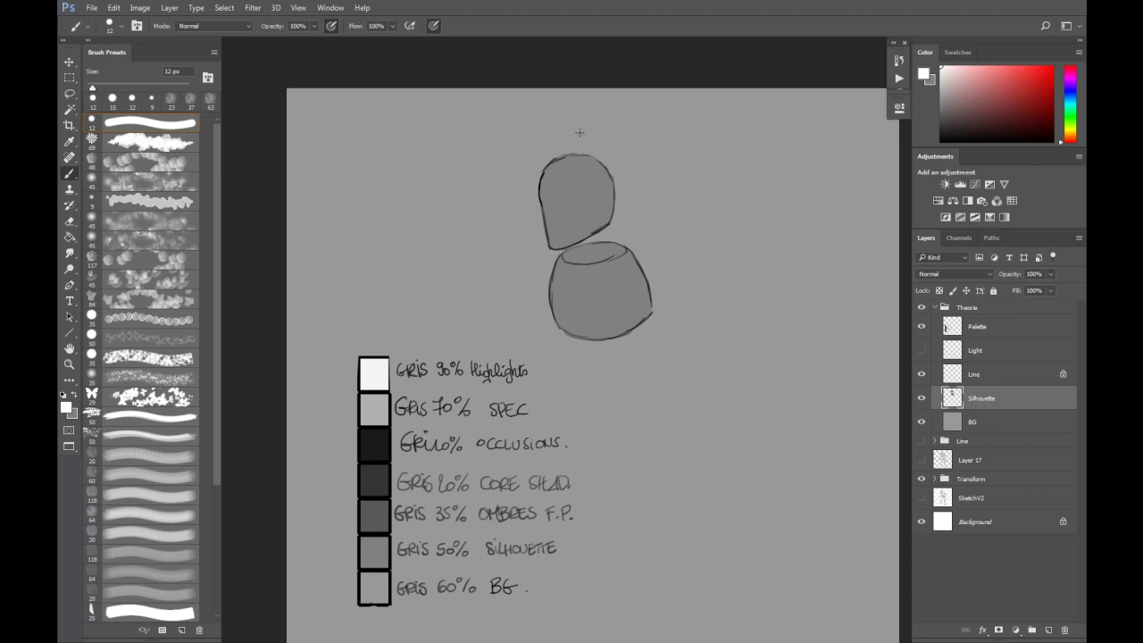
click(921, 443)
alt+click(392, 511)
click(1048, 630)
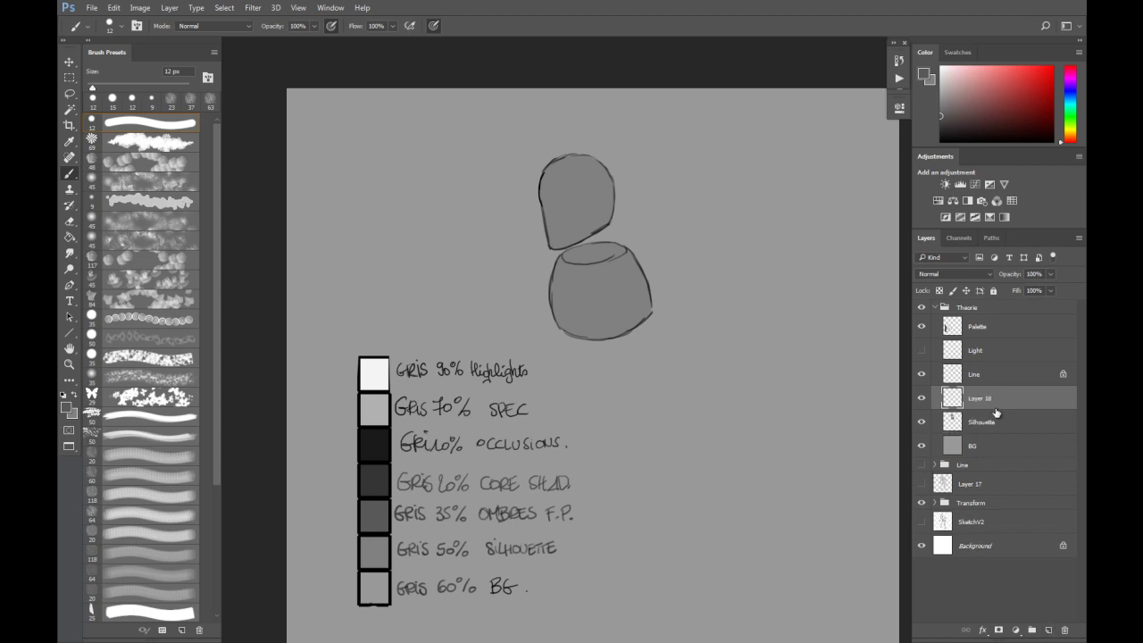
Clip the new layer to Silhouette and name it Ombres De forme.
key(super)
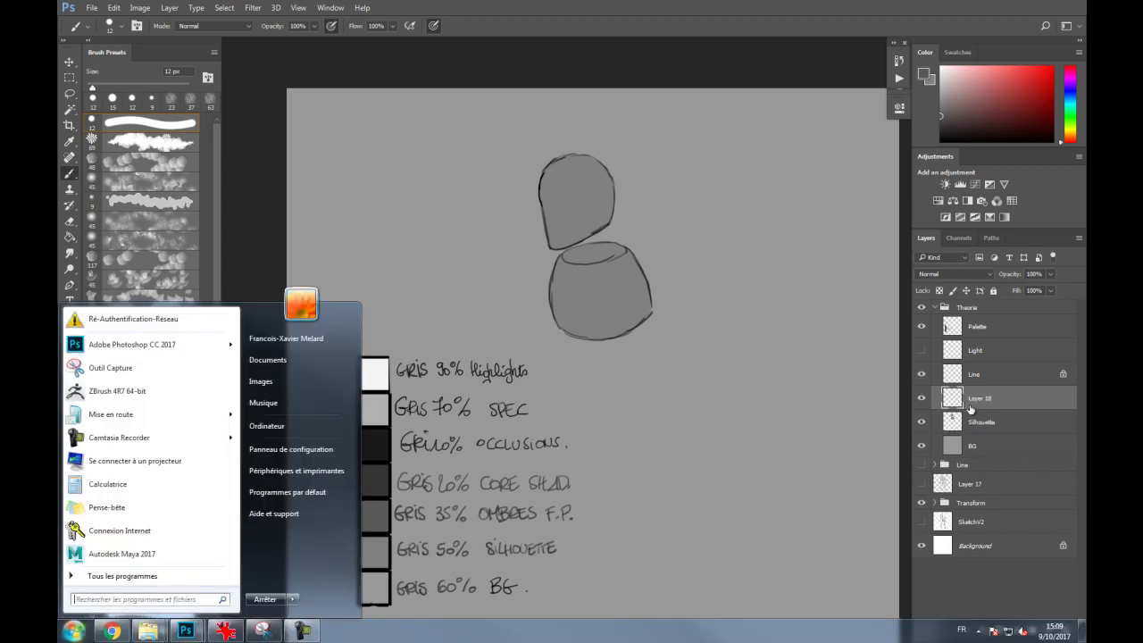
key(super)
alt+click(980, 405)
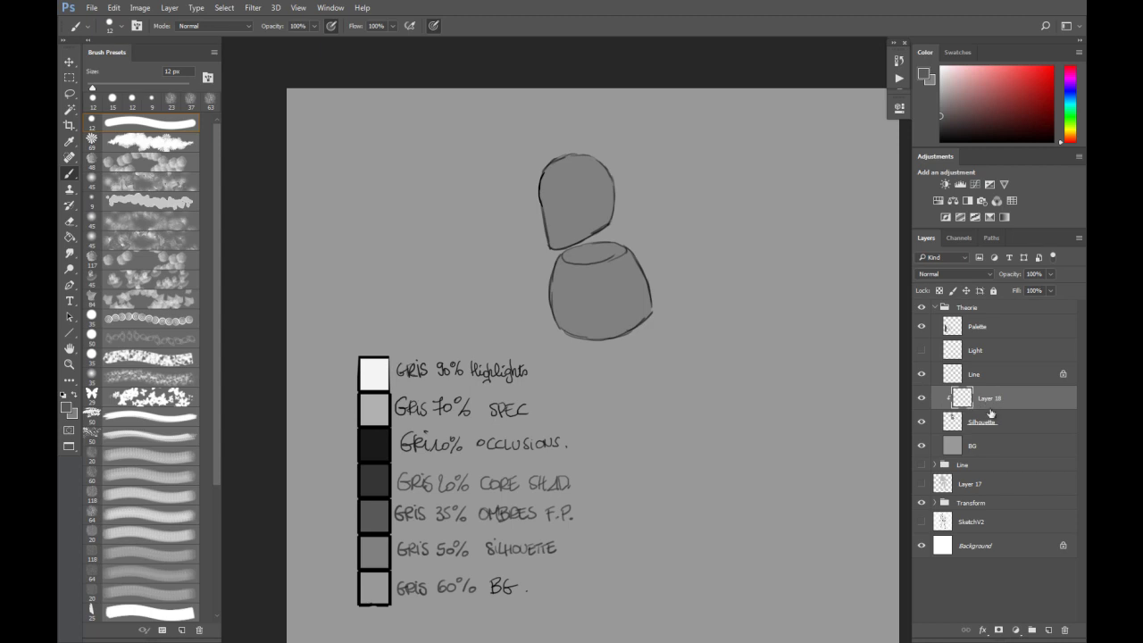
double_click(991, 402)
text(Ombres De forme)
key(Return)
Paint 35% grey form shadows on the sides of the helmet and torso facing away from the light, at full opacity.
mouse_move(579, 182)
mouse_down()
mouse_move(600, 172)
mouse_move(605, 244)
mouse_move(631, 216)
mouse_move(679, 271)
mouse_up()
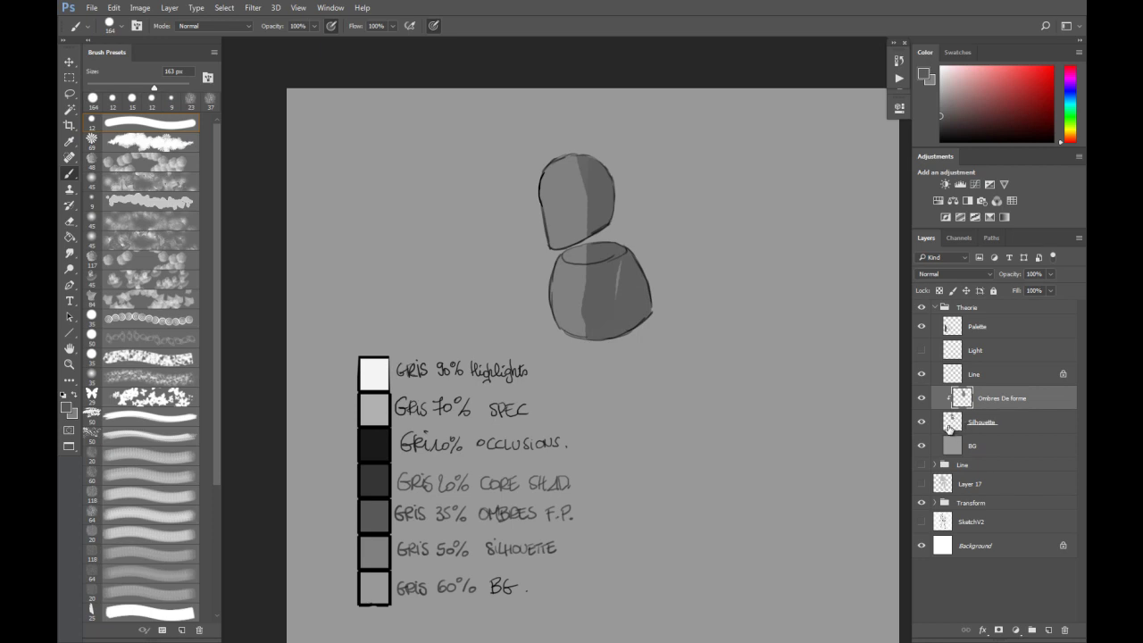
key(ctrl+z)
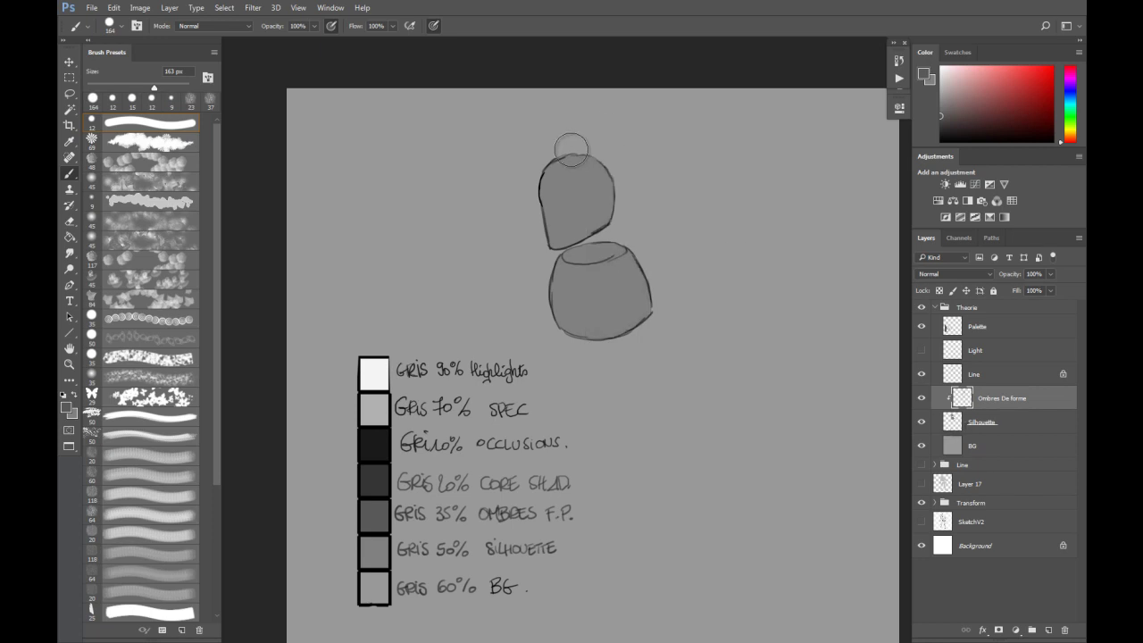
mouse_move(589, 143)
mouse_down()
mouse_move(576, 149)
mouse_move(597, 207)
mouse_up()
drag(587, 157, 589, 234)
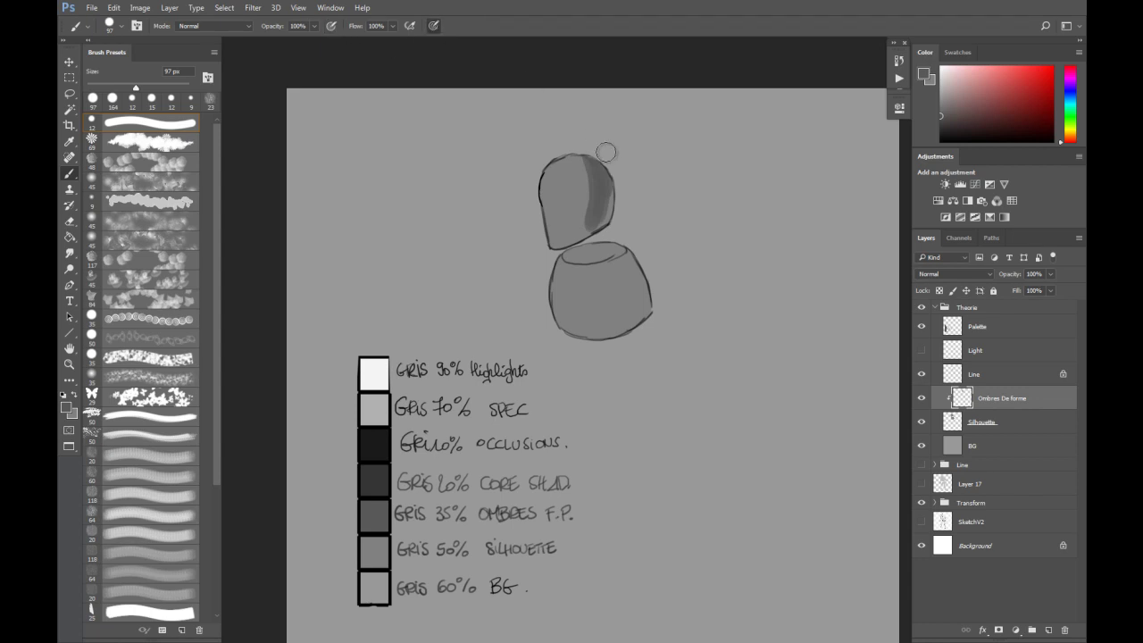
mouse_move(591, 152)
mouse_down()
mouse_move(595, 180)
mouse_move(571, 146)
mouse_move(593, 175)
mouse_move(591, 195)
mouse_move(591, 155)
mouse_move(588, 241)
mouse_move(597, 169)
mouse_move(588, 230)
mouse_move(609, 187)
mouse_up()
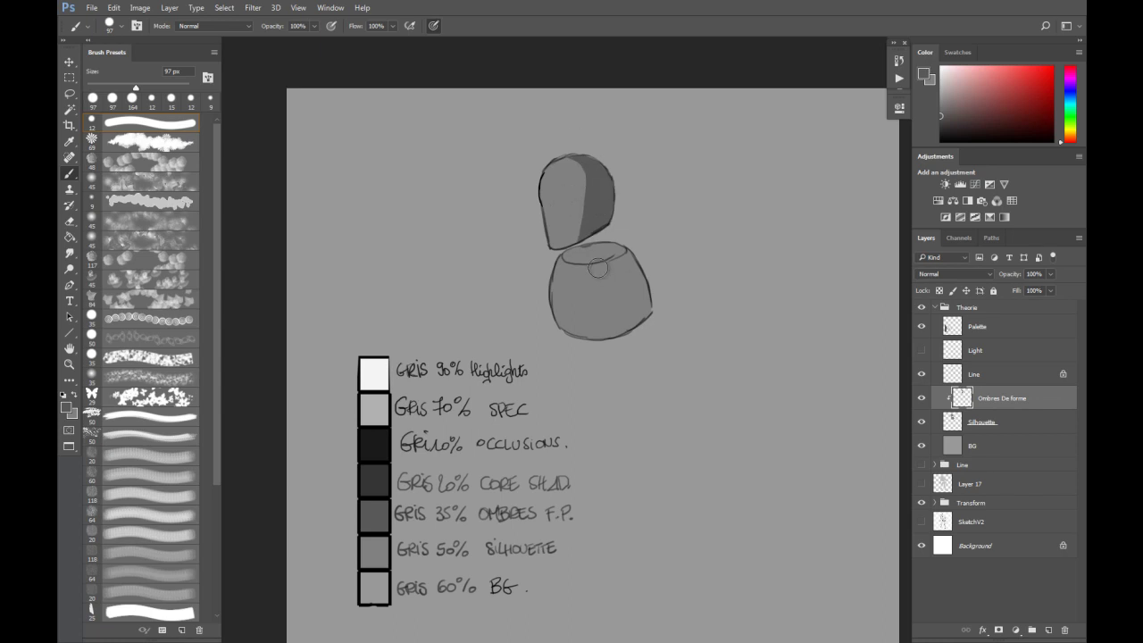
mouse_move(597, 262)
mouse_down()
mouse_move(617, 344)
mouse_move(605, 264)
mouse_move(635, 257)
mouse_move(612, 274)
mouse_move(638, 269)
mouse_move(619, 308)
mouse_move(653, 295)
mouse_move(639, 320)
mouse_move(623, 262)
mouse_move(611, 267)
mouse_move(629, 249)
mouse_move(624, 288)
mouse_up()
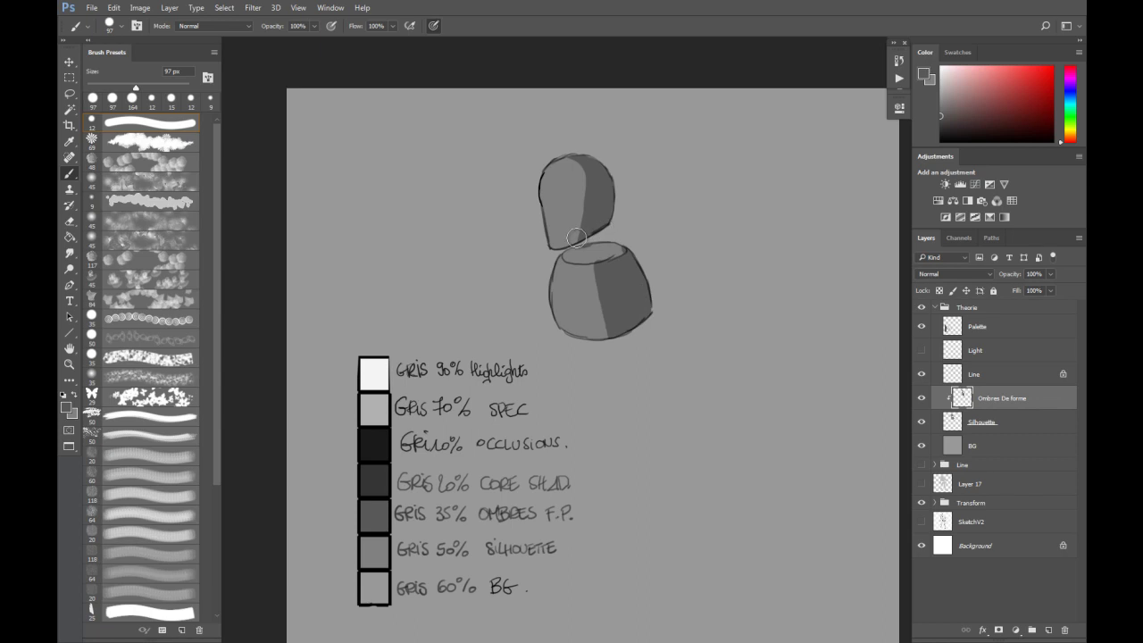
key(e)
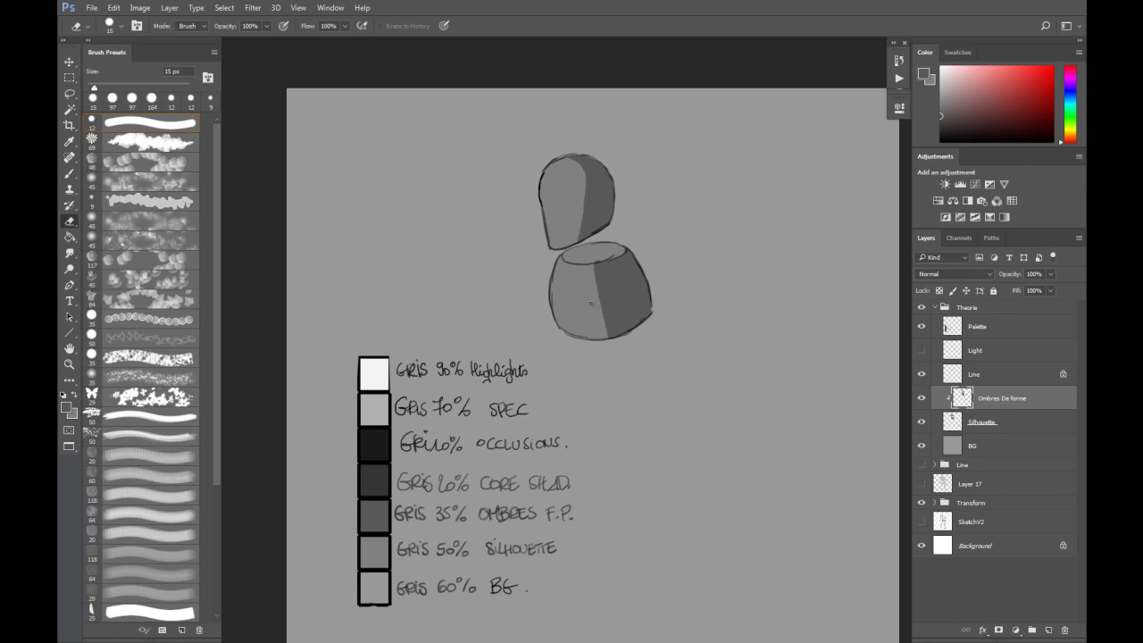
key(b)
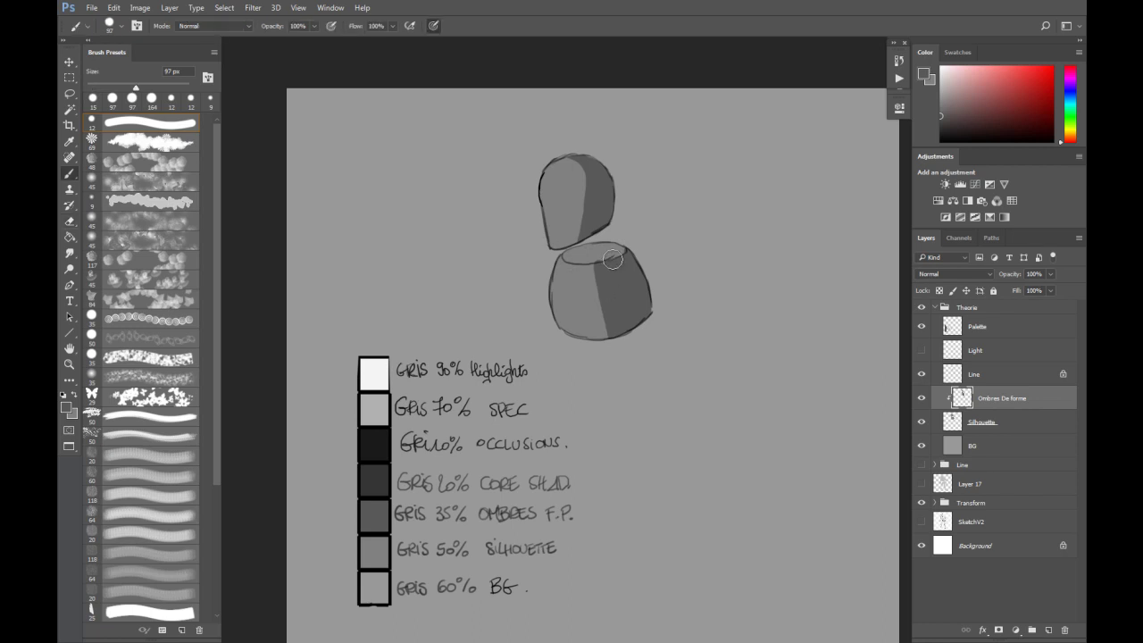
Add a new layer above Ombres De forme and paint the helmet's cast shadow inside the torso's neck opening.
click(1052, 628)
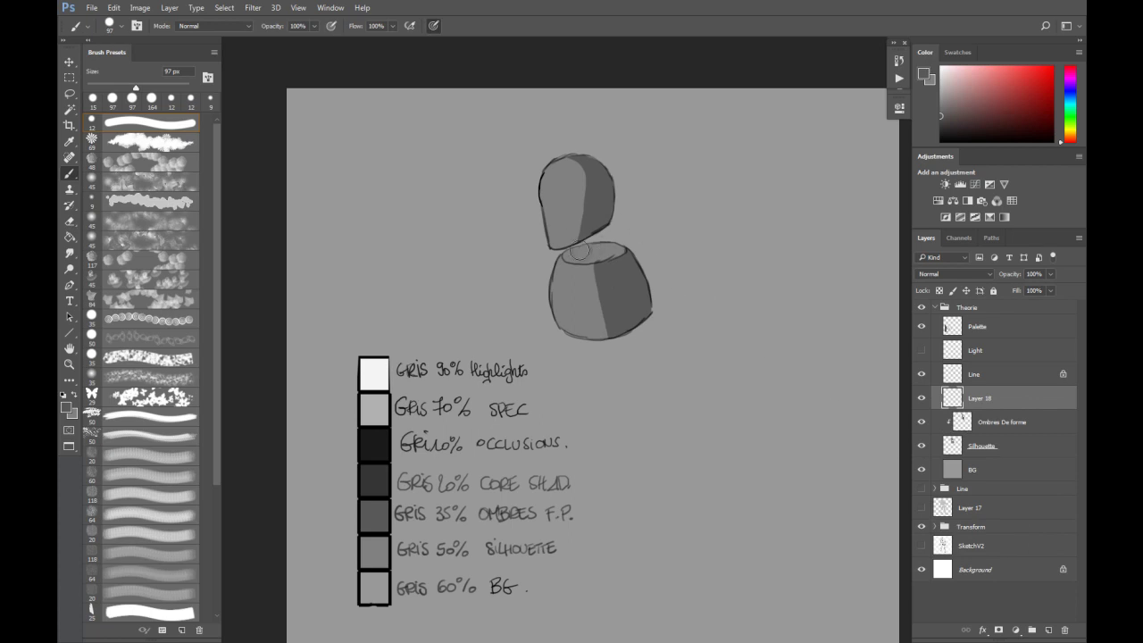
drag(602, 251, 591, 250)
mouse_move(582, 250)
mouse_down()
mouse_move(619, 245)
mouse_move(598, 254)
mouse_up()
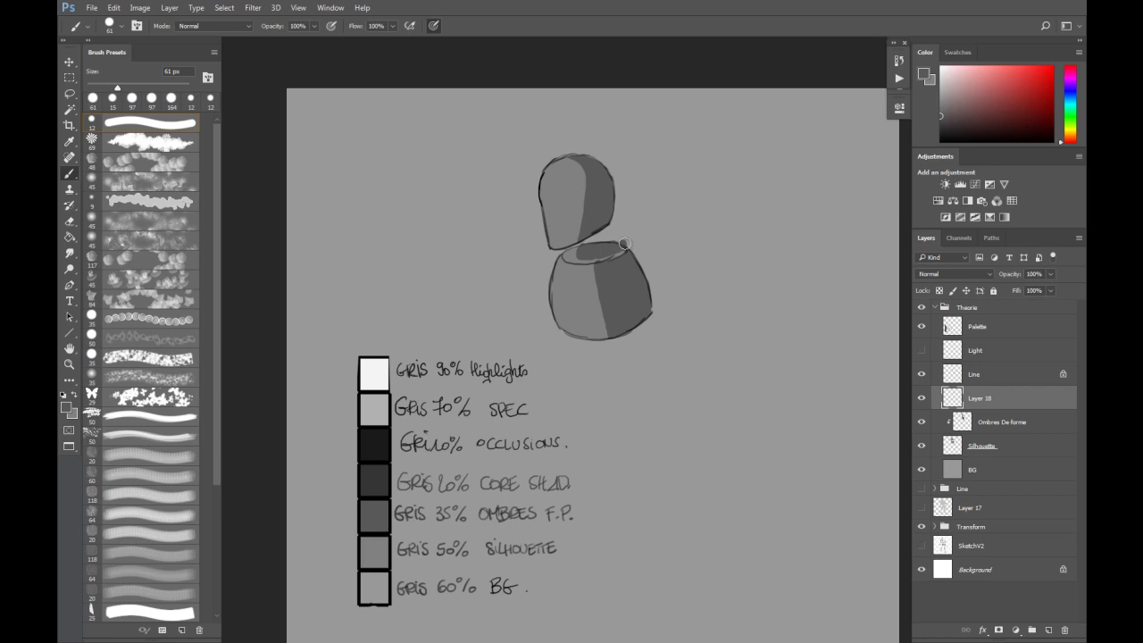
key(e)
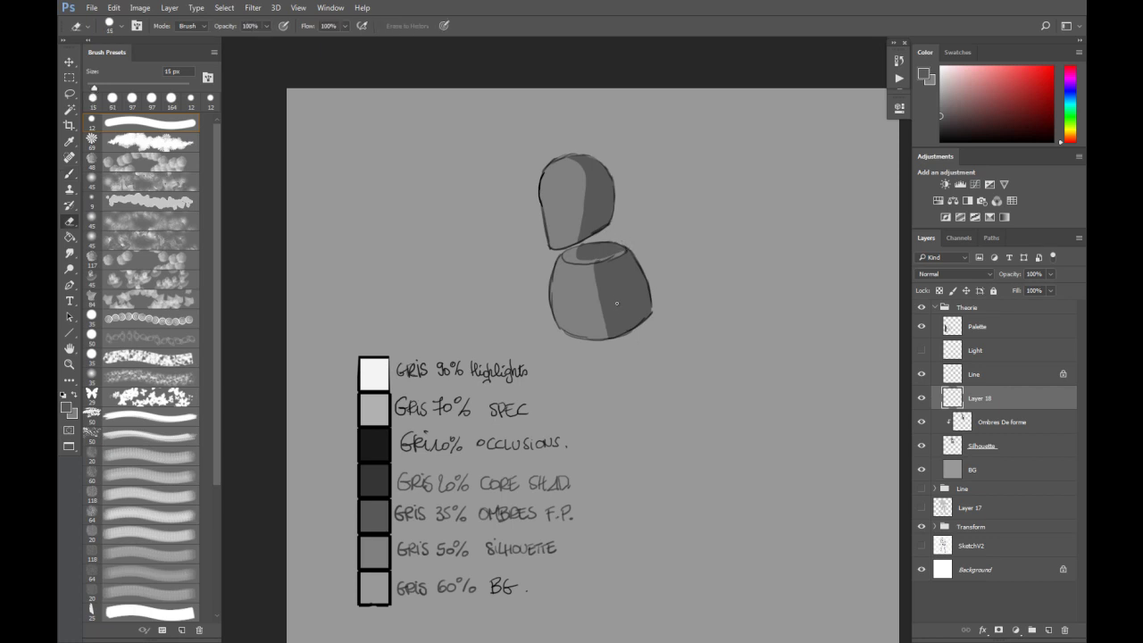
key(b)
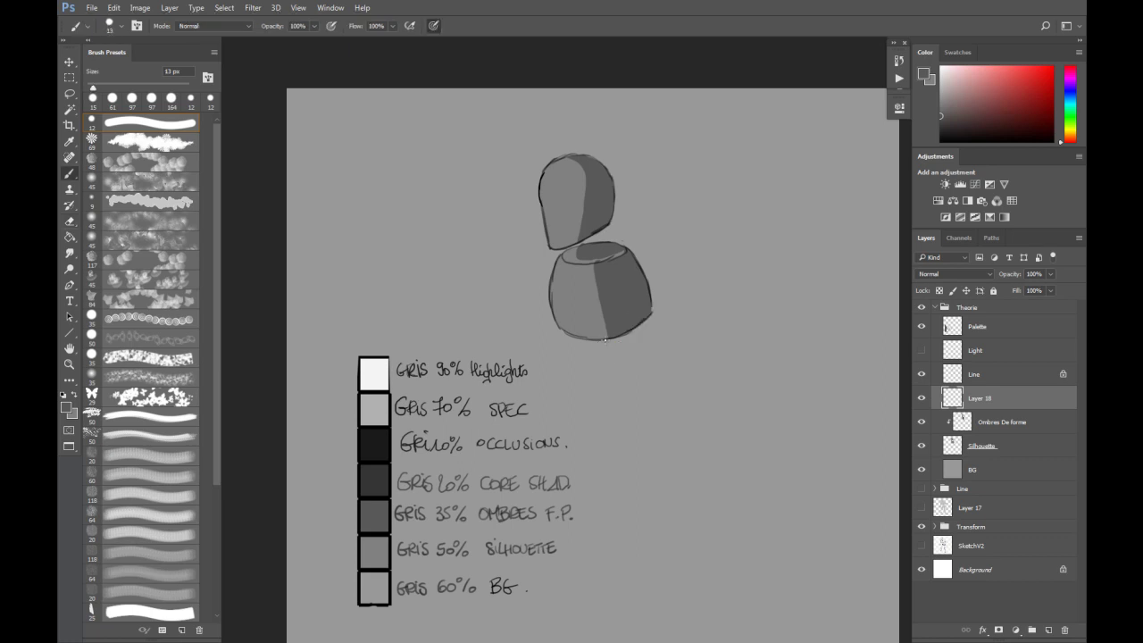
Paint the figure's cast shadow on the ground extending right from the torso's base, and clean up its edges with the eraser.
mouse_move(600, 346)
mouse_down()
mouse_move(674, 334)
mouse_move(608, 349)
mouse_move(659, 333)
mouse_move(632, 338)
mouse_move(654, 312)
mouse_move(691, 304)
mouse_move(654, 307)
mouse_move(723, 310)
mouse_move(648, 347)
mouse_move(641, 341)
mouse_move(686, 334)
mouse_move(629, 335)
mouse_move(653, 316)
mouse_move(625, 335)
mouse_move(712, 316)
mouse_move(676, 322)
mouse_up()
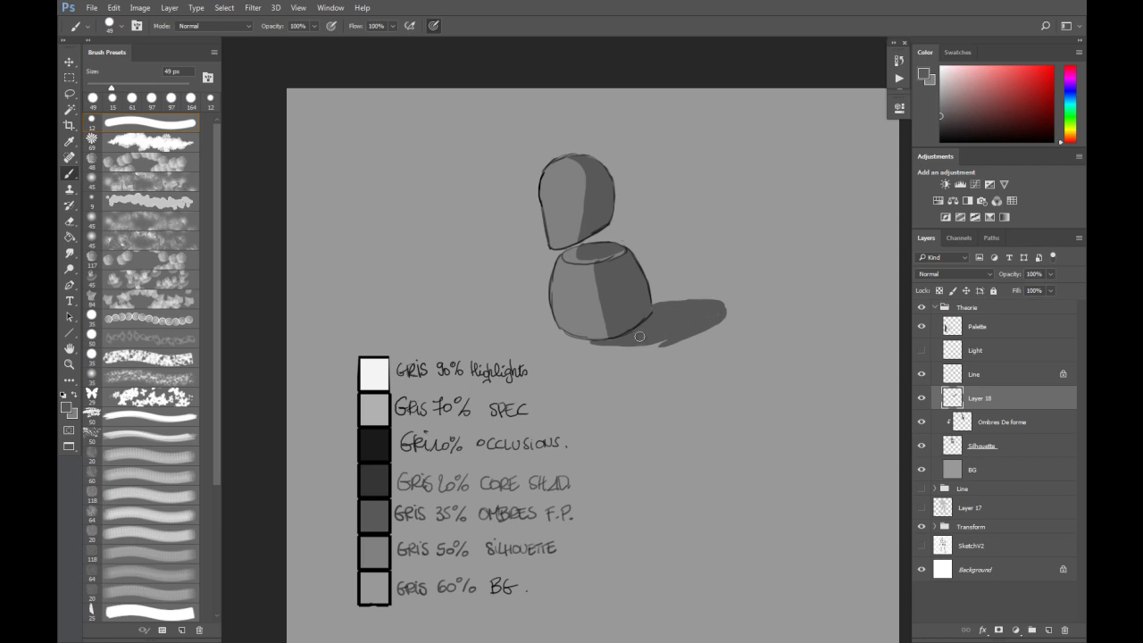
key(e)
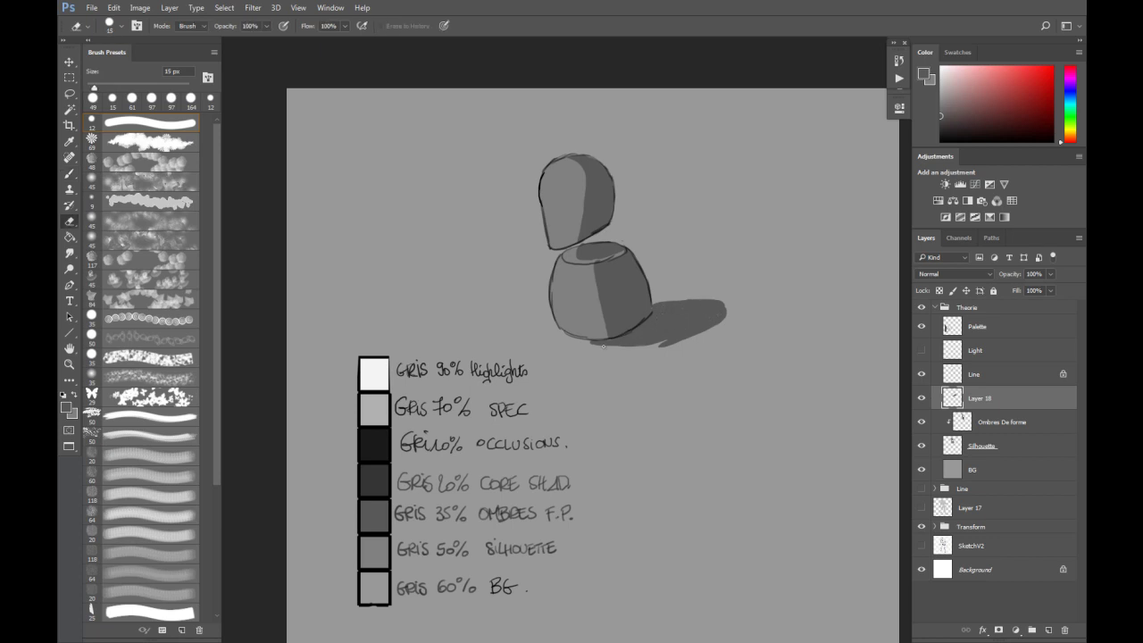
right_click(586, 345)
mouse_move(580, 355)
mouse_down()
mouse_move(628, 357)
mouse_move(595, 346)
mouse_move(652, 351)
mouse_move(609, 350)
mouse_move(695, 337)
mouse_move(663, 347)
mouse_up()
key(b)
mouse_move(702, 297)
mouse_down()
mouse_move(692, 303)
mouse_move(726, 299)
mouse_move(705, 303)
mouse_move(717, 304)
mouse_up()
key(e)
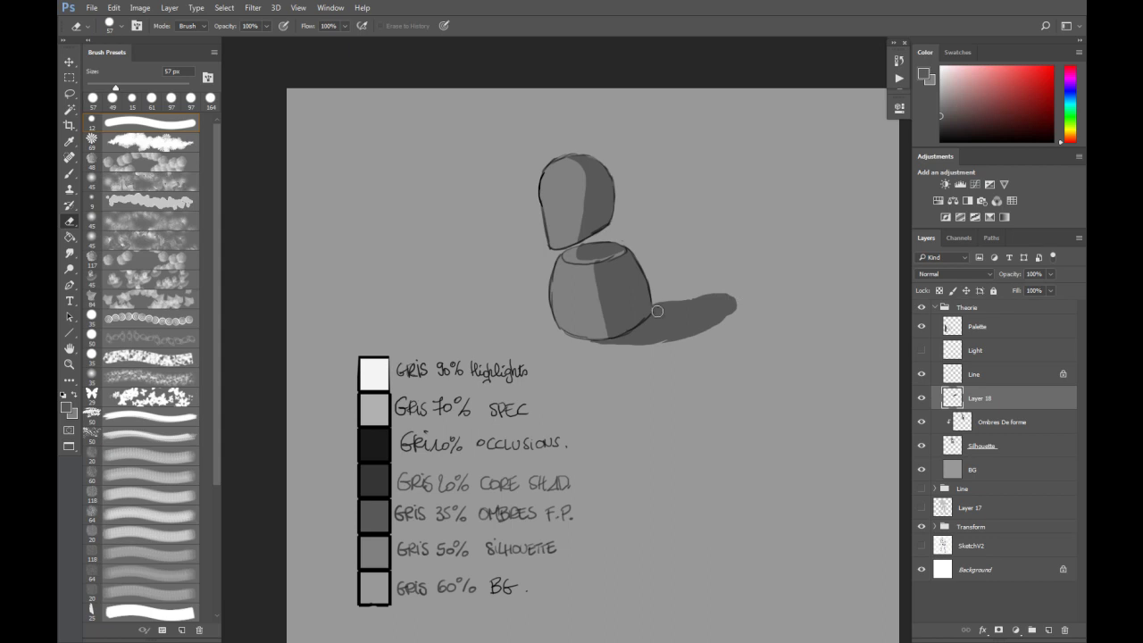
drag(652, 310, 660, 333)
key(b)
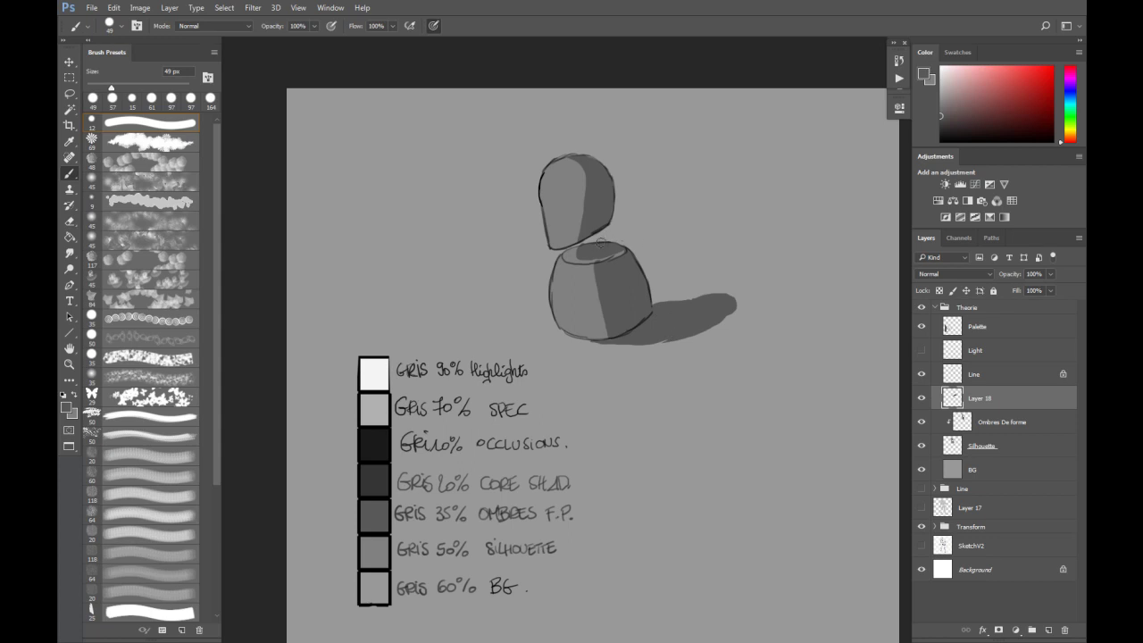
Unlock the Line layer and erase part of the line along the neck opening's front edge.
click(951, 374)
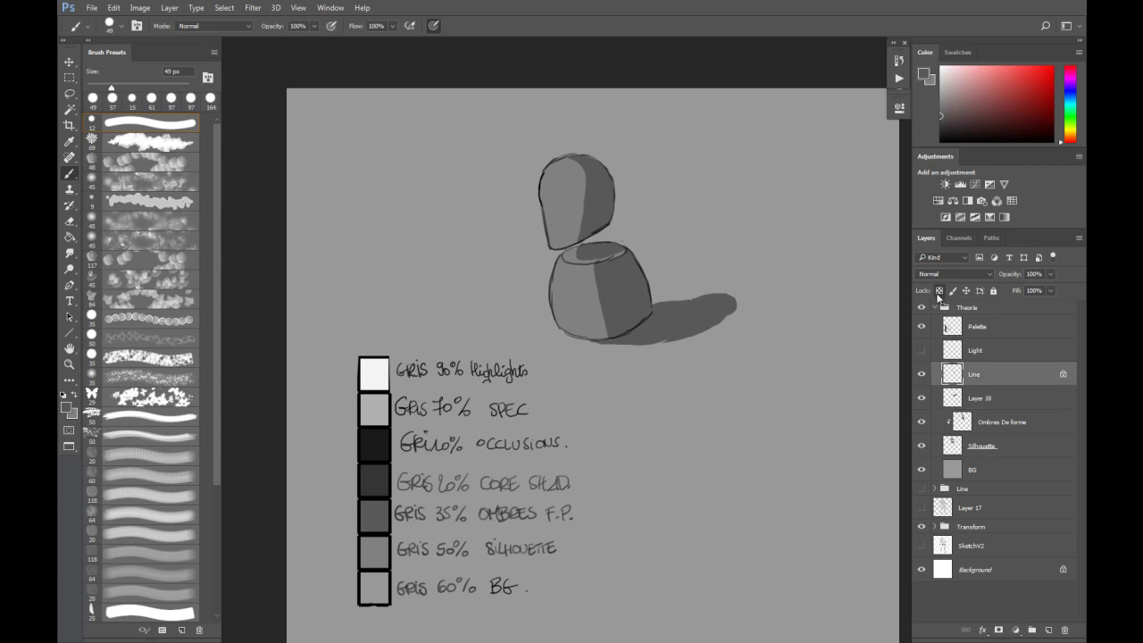
key(e)
drag(613, 256, 617, 255)
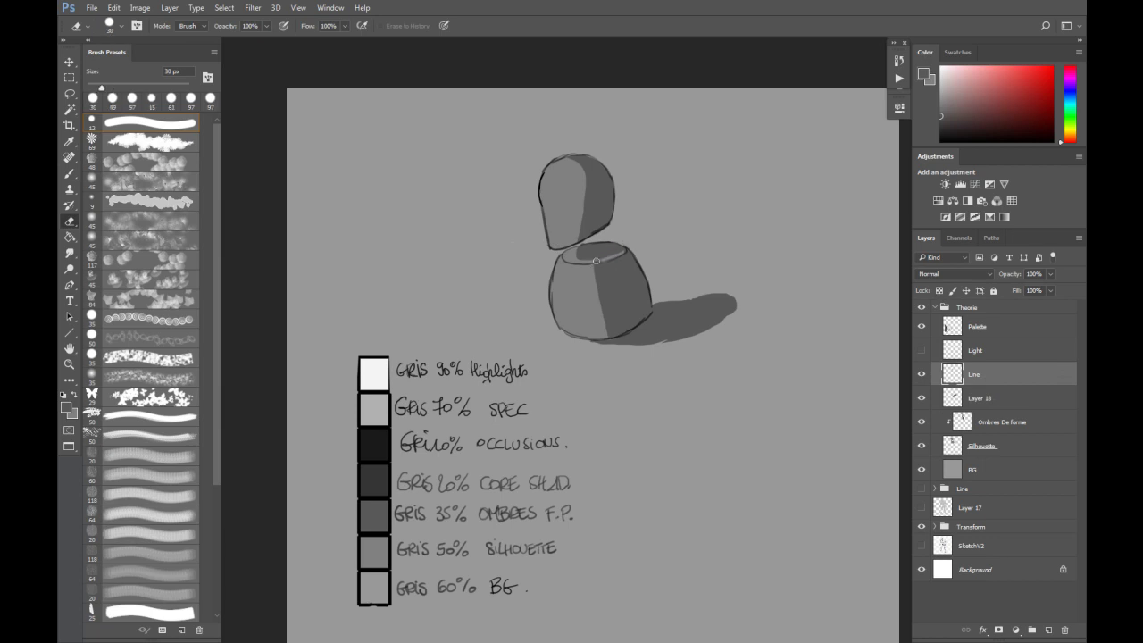
Check the Ombres De forme layer hidden and shown, and duplicate it as an unclipped layer directly above the original.
click(965, 419)
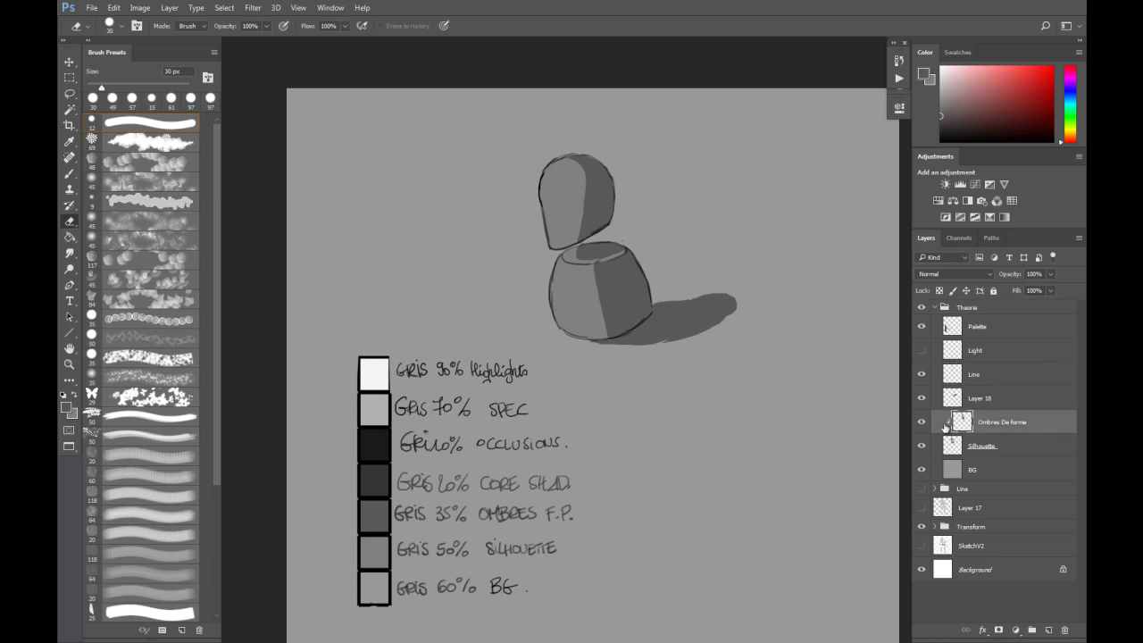
click(922, 422)
click(922, 422)
drag(1004, 424, 990, 429)
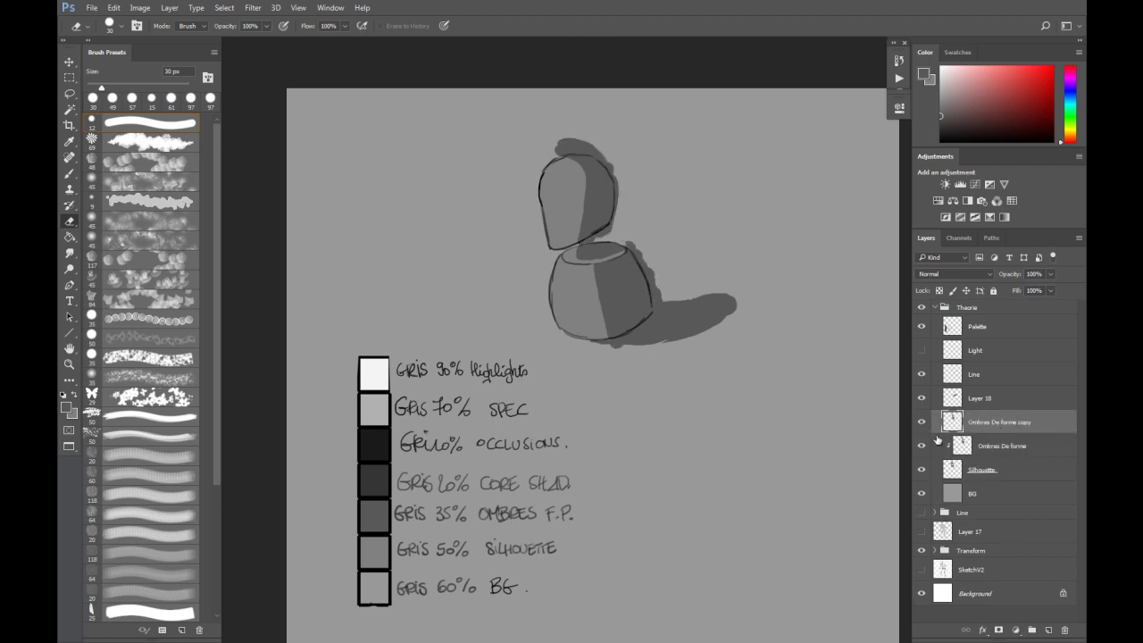
click(982, 404)
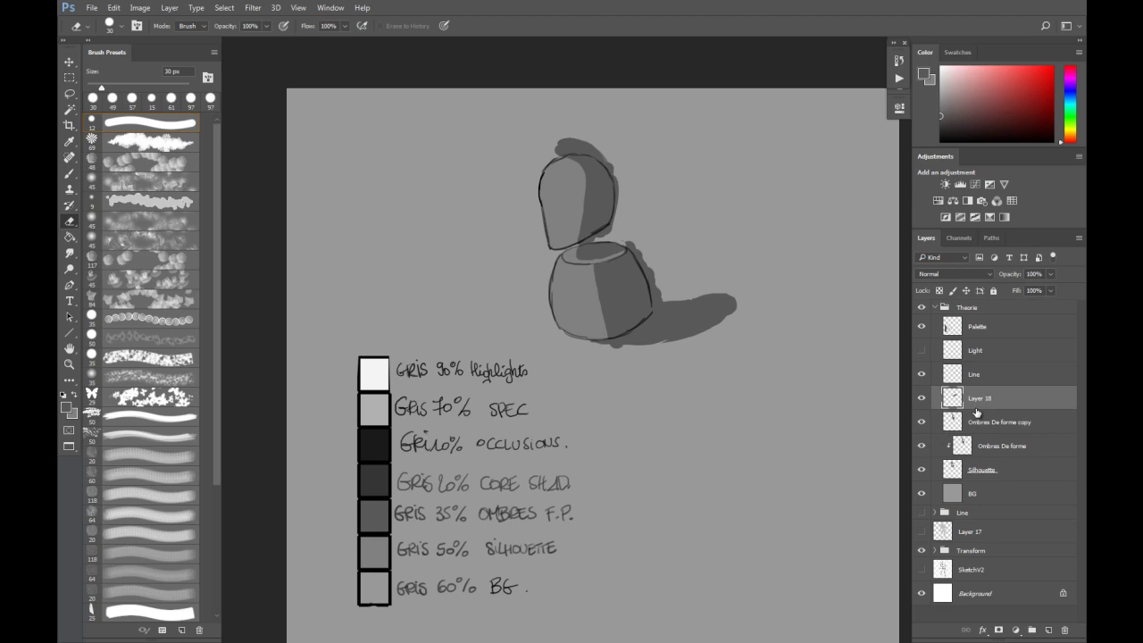
double_click(952, 469)
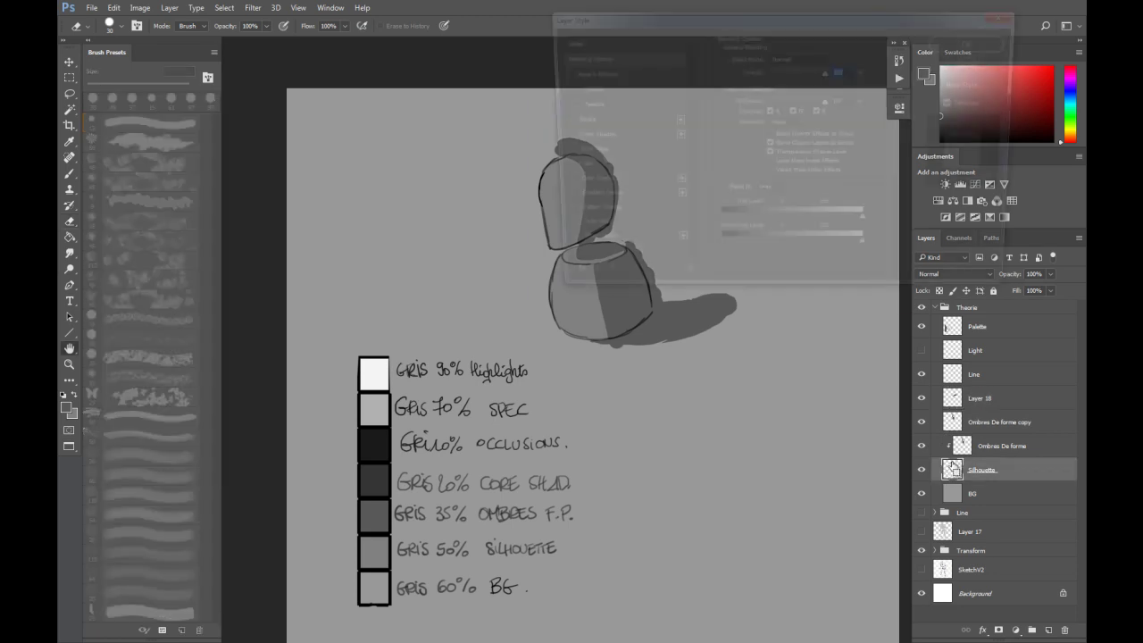
key(e)
click(976, 64)
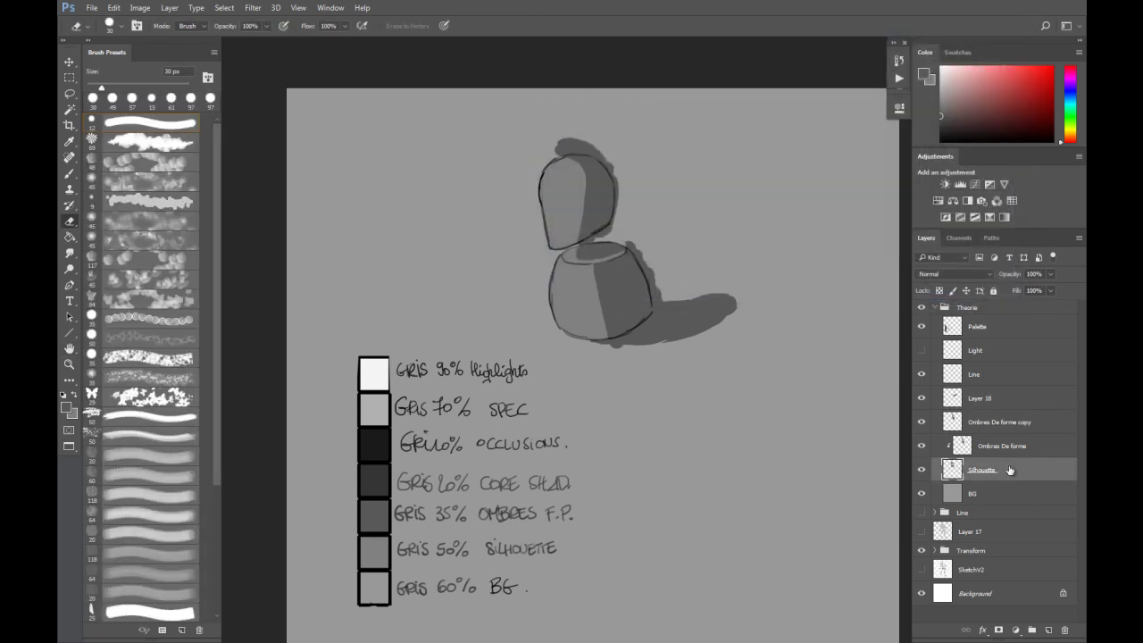
Load the Silhouette layer as a selection, mask the Ombres De forme copy layer with it, and apply the mask.
ctrl+click(959, 466)
click(956, 425)
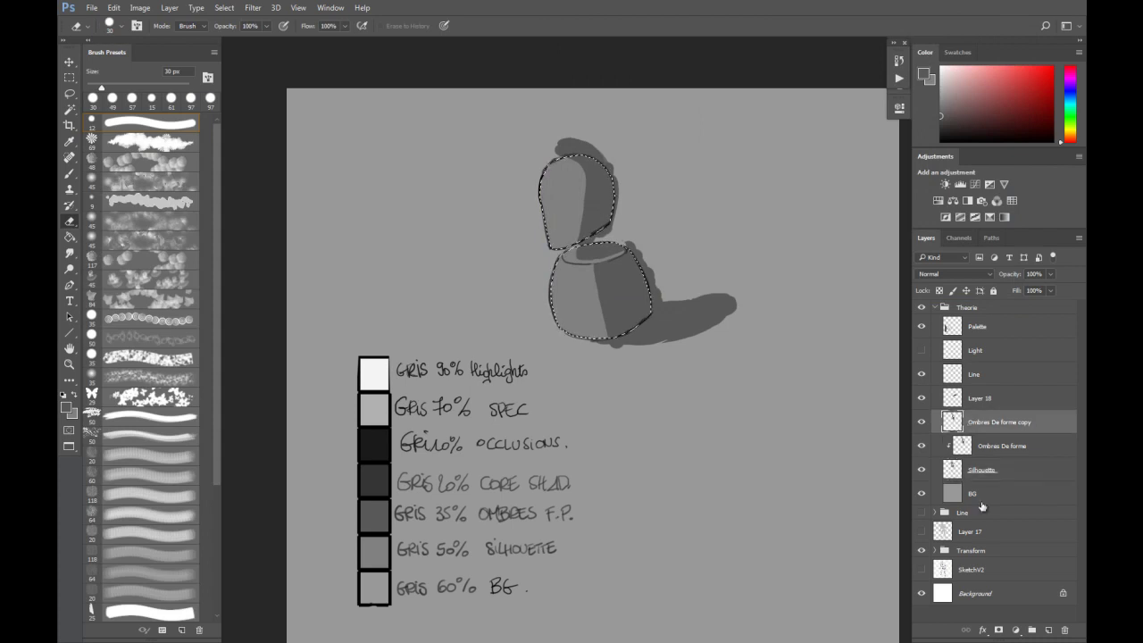
click(999, 630)
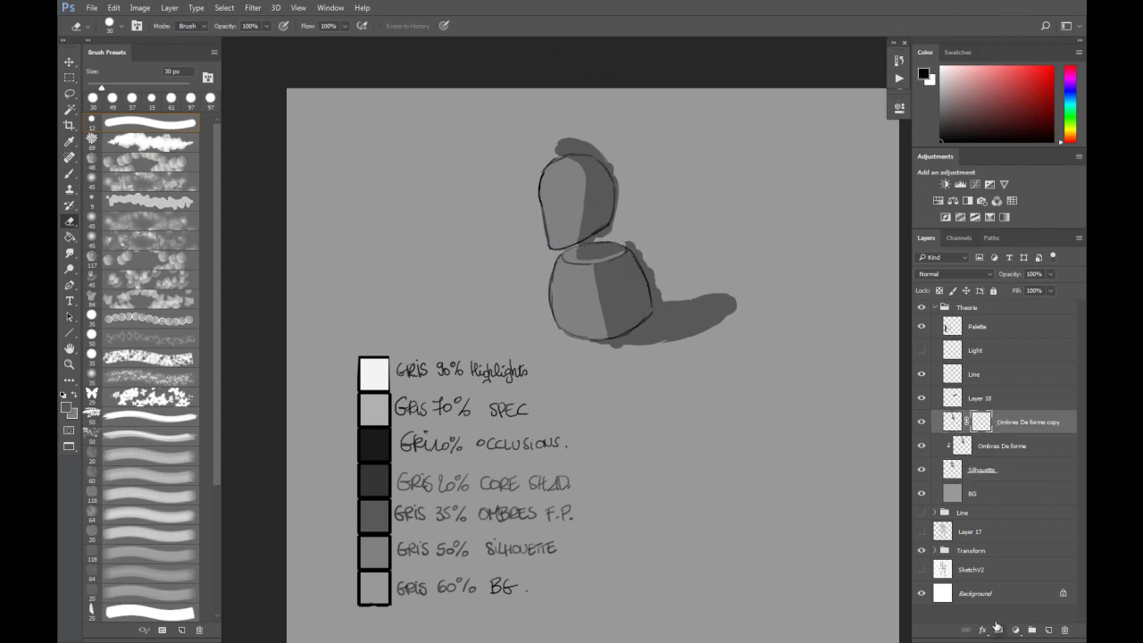
right_click(982, 424)
click(986, 465)
Merge Layer 18 down into the Ombres De forme copy and display only this merged version, with the original Ombres De forme hidden.
click(977, 403)
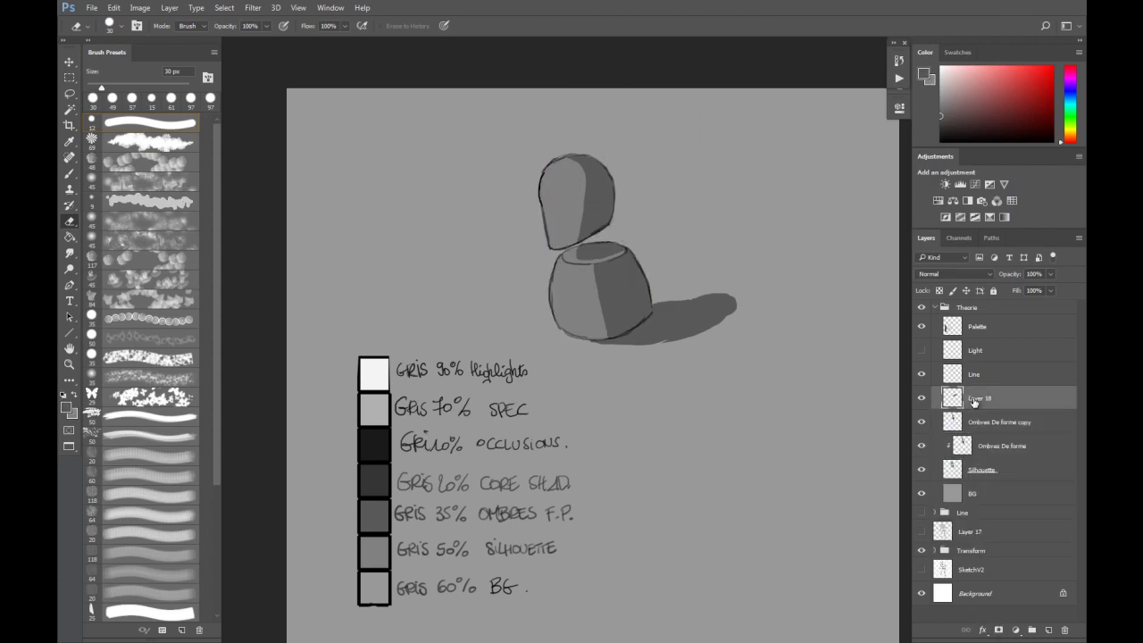
key(ctrl+e)
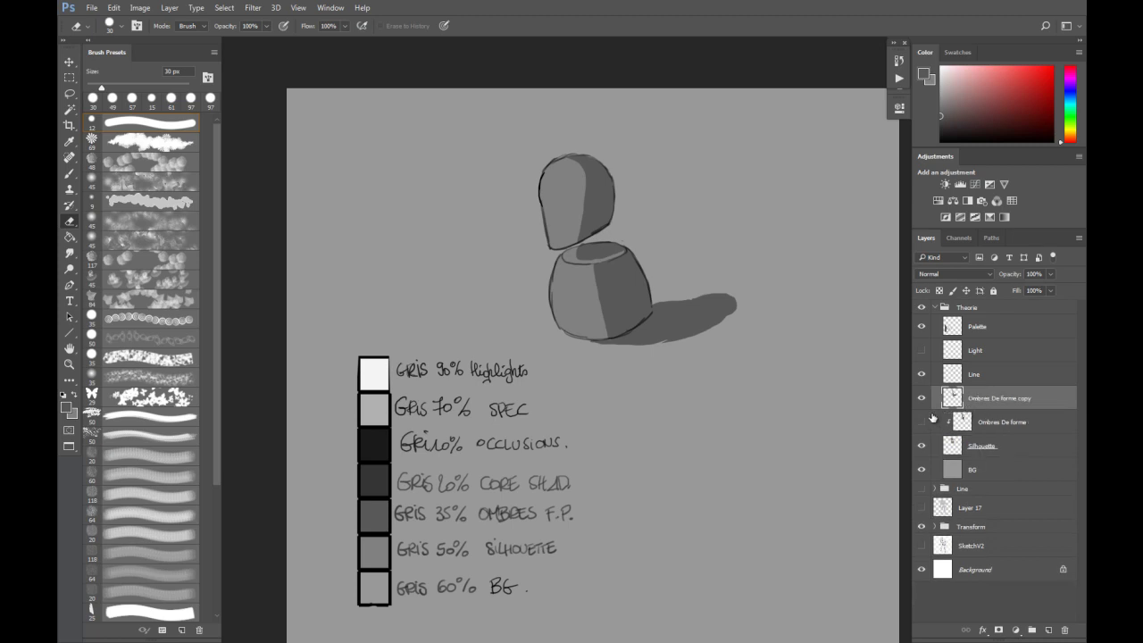
click(922, 400)
click(922, 422)
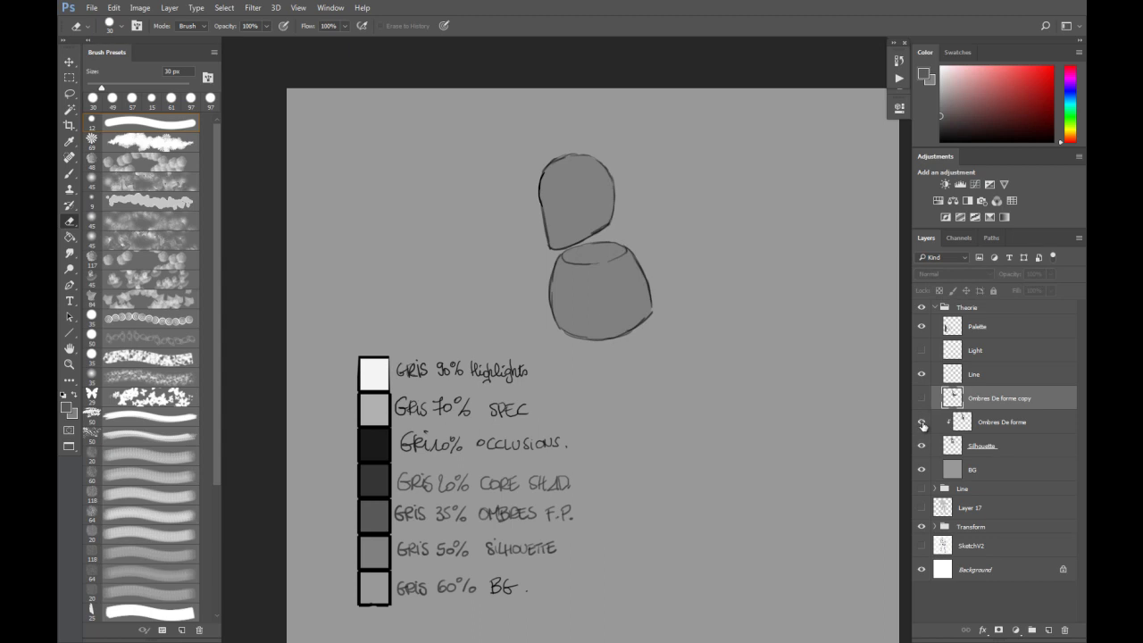
click(922, 422)
click(921, 398)
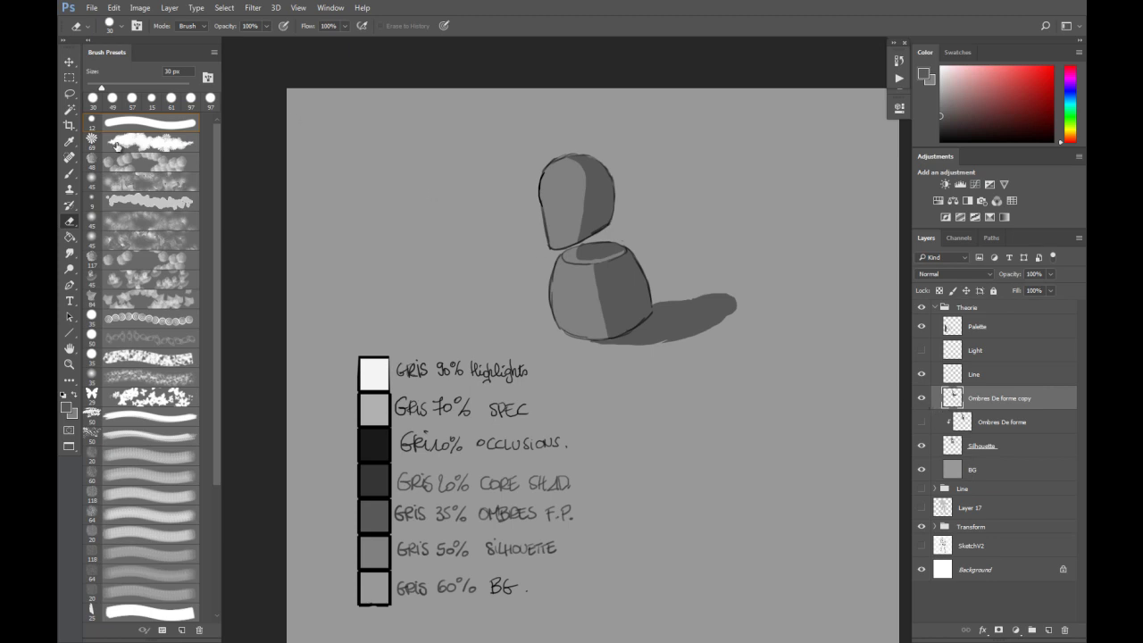
Choose the Smudge tool and examine its brush tip shape, the available tips and the brush library sets.
click(70, 254)
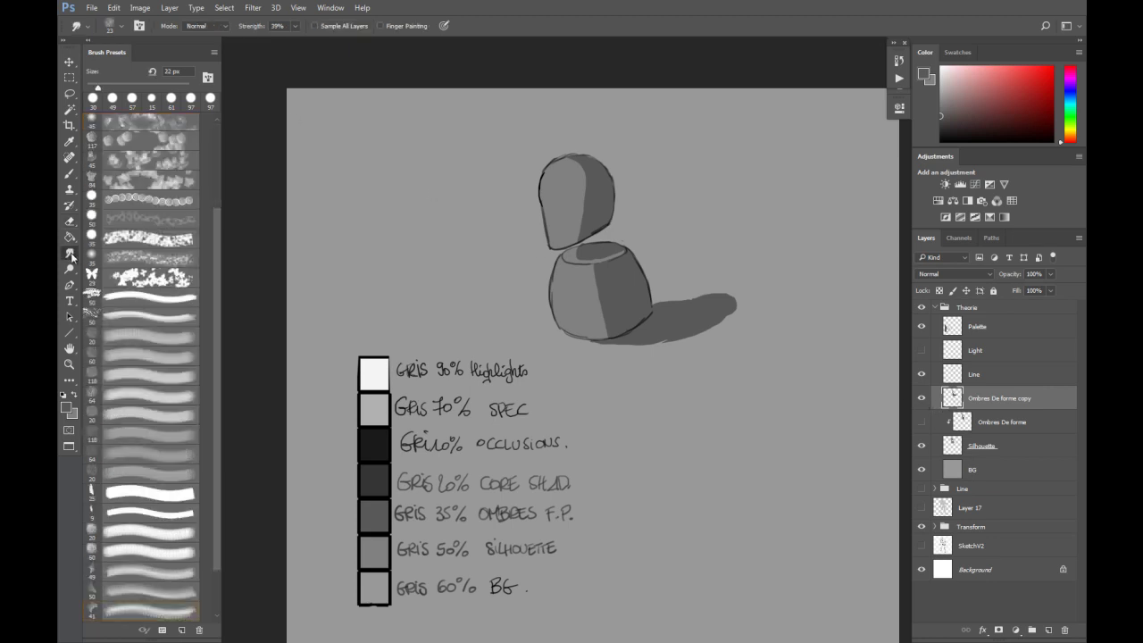
click(139, 26)
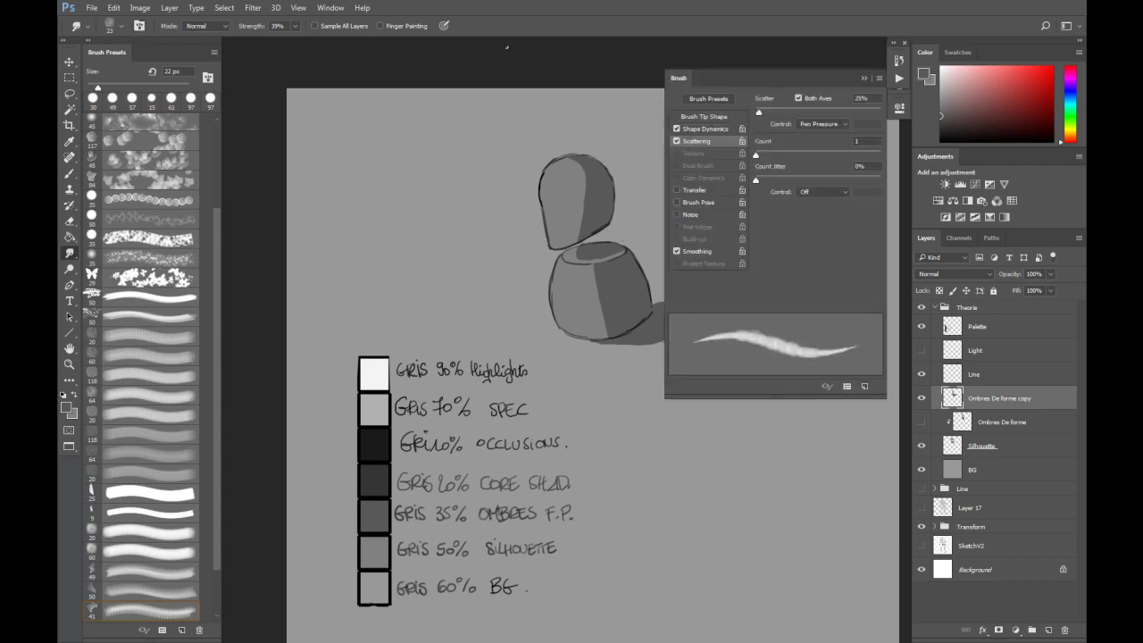
click(703, 117)
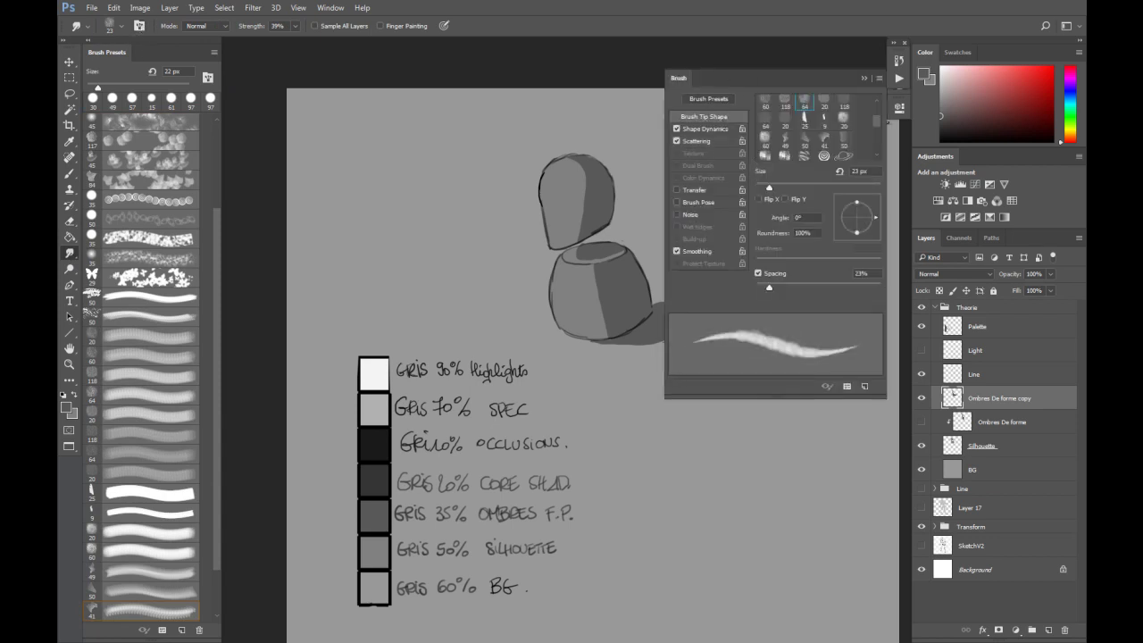
scroll(879, 126, up, 3)
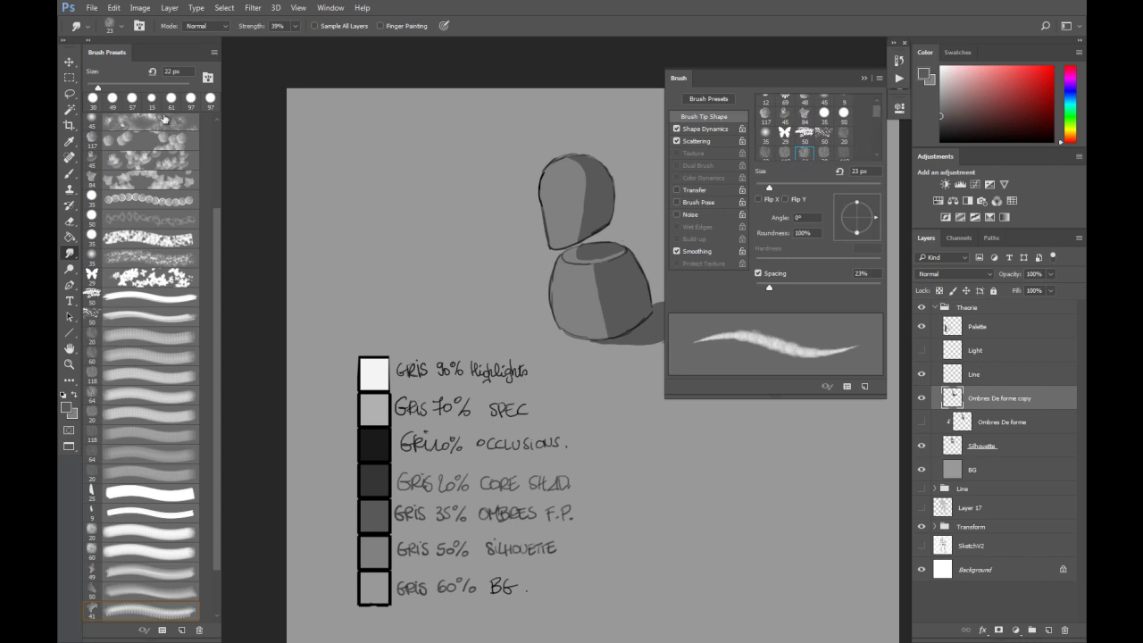
click(215, 52)
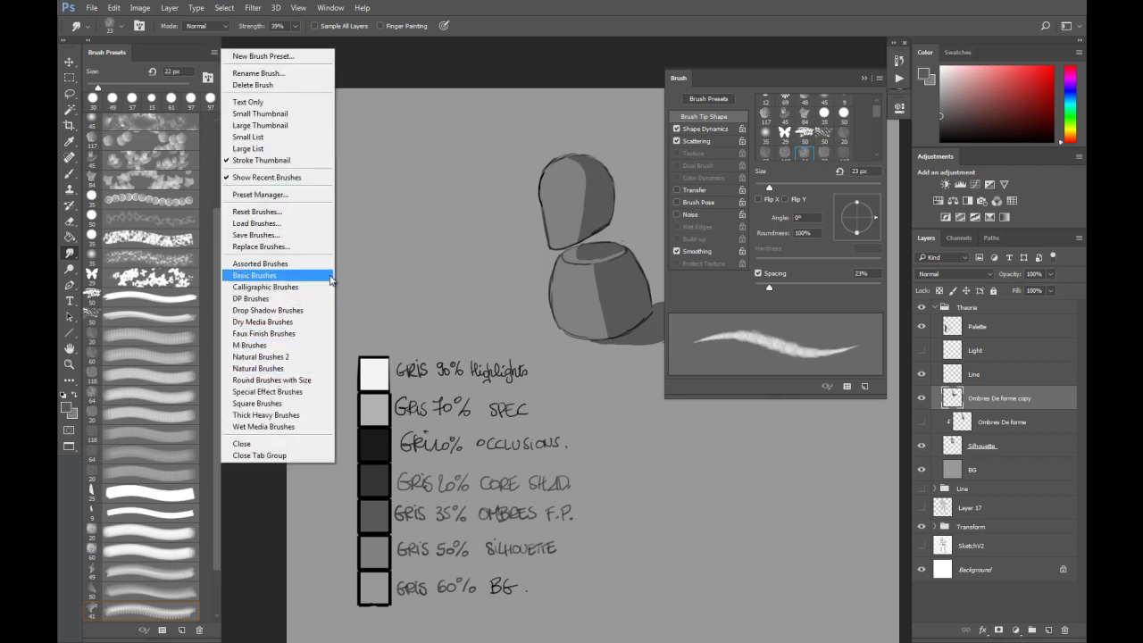
click(877, 115)
mouse_move(879, 115)
mouse_down()
mouse_move(879, 143)
mouse_move(882, 116)
mouse_up()
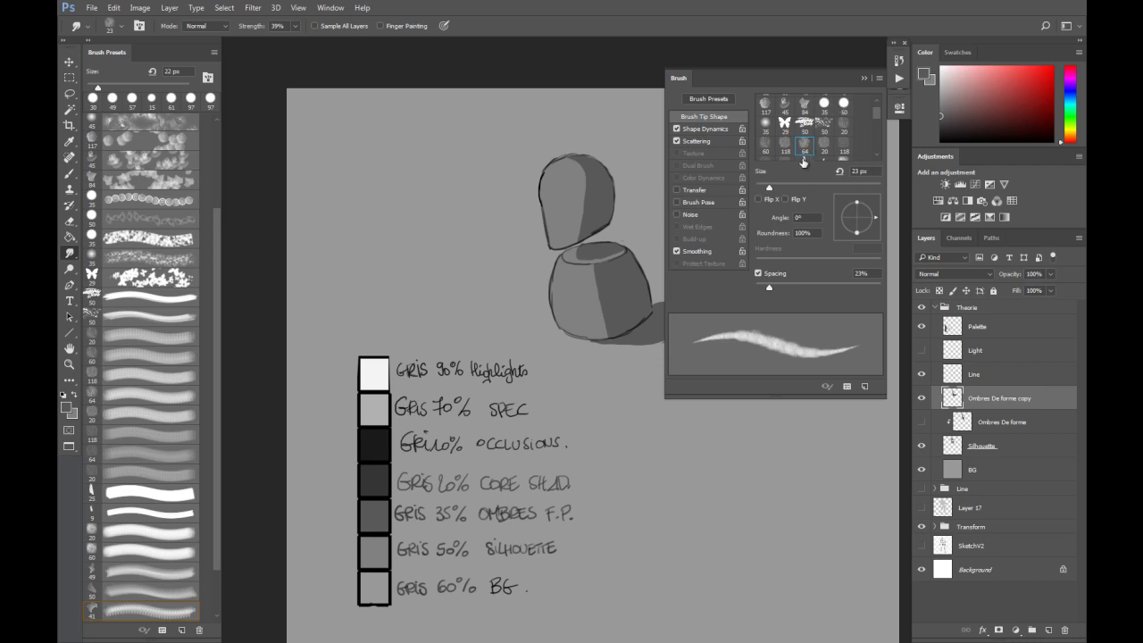
Review the smudge brush's Shape Dynamics and Scattering settings, including their pen-pressure controls, and close the brush settings.
click(710, 130)
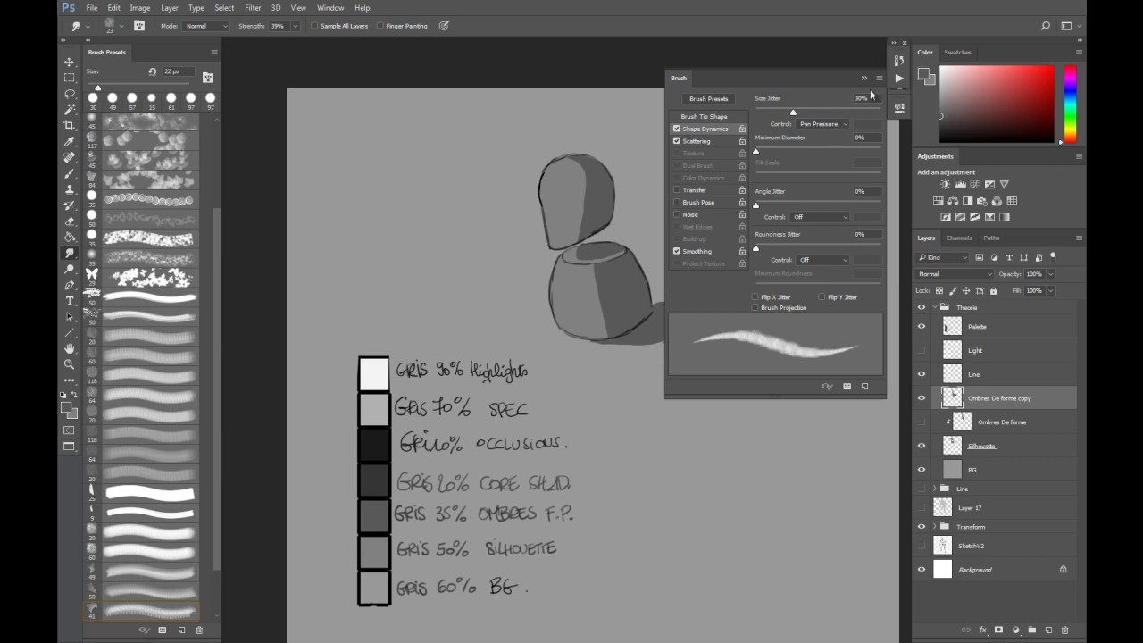
click(829, 126)
click(826, 126)
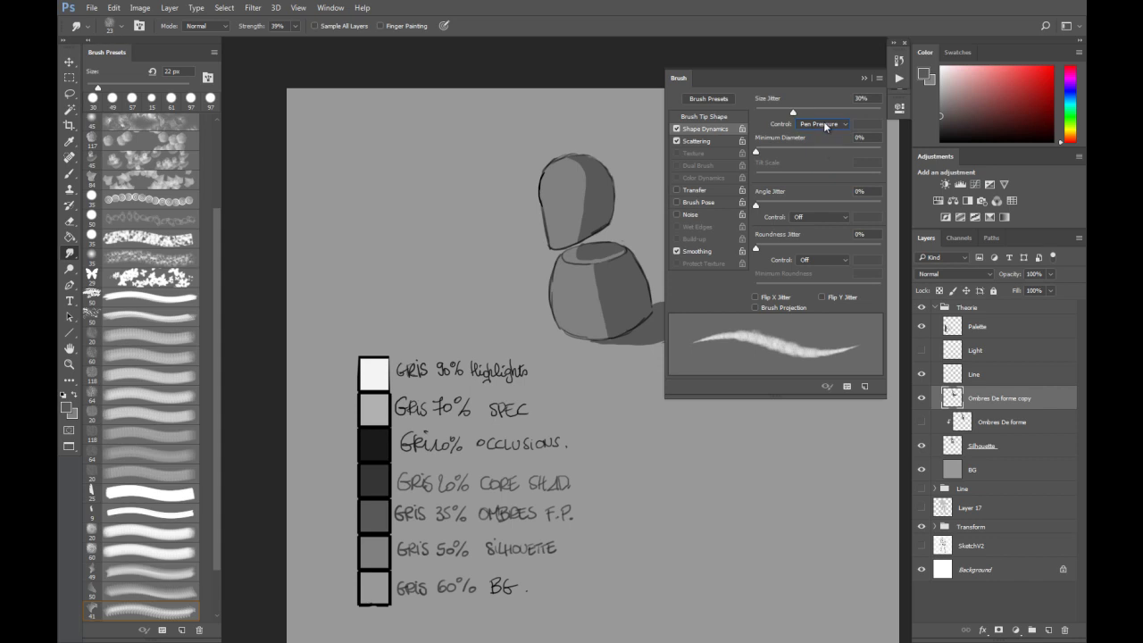
click(701, 141)
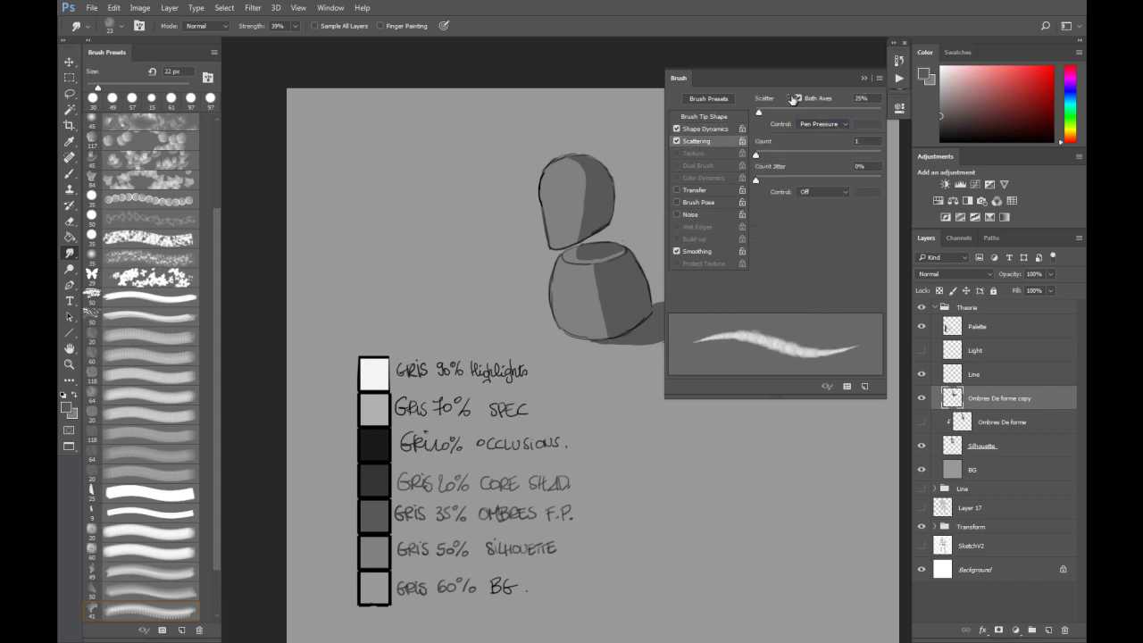
click(799, 99)
click(812, 124)
click(818, 156)
click(864, 78)
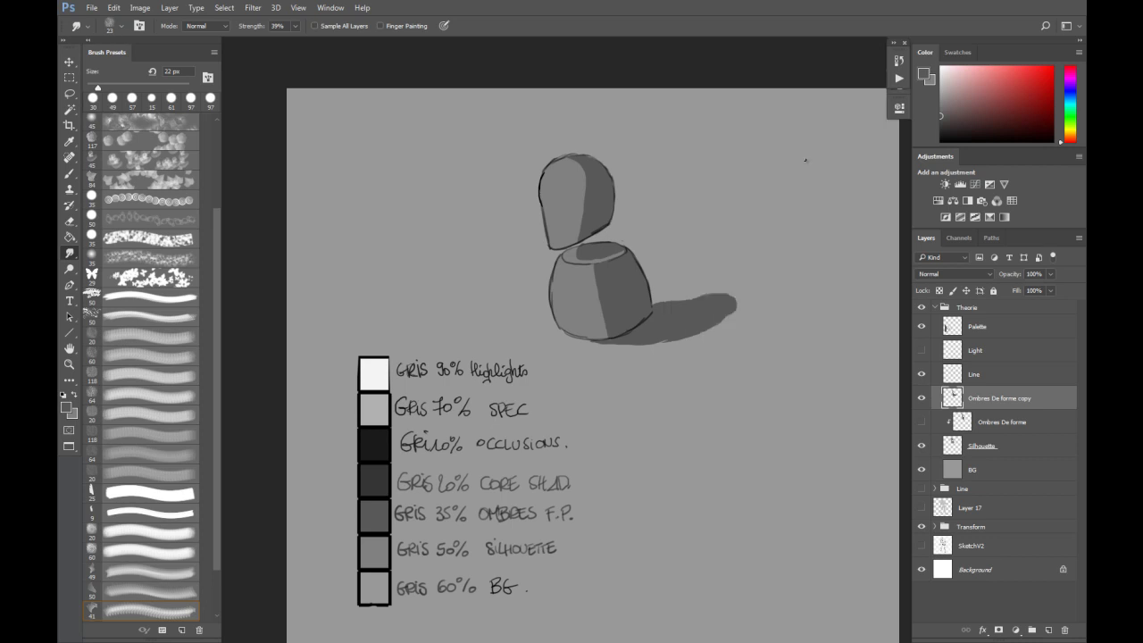
Smudge the hard edge of the helmet's form shadow into a soft gradient with a brush of about 92 px.
scroll(580, 182, up, 2)
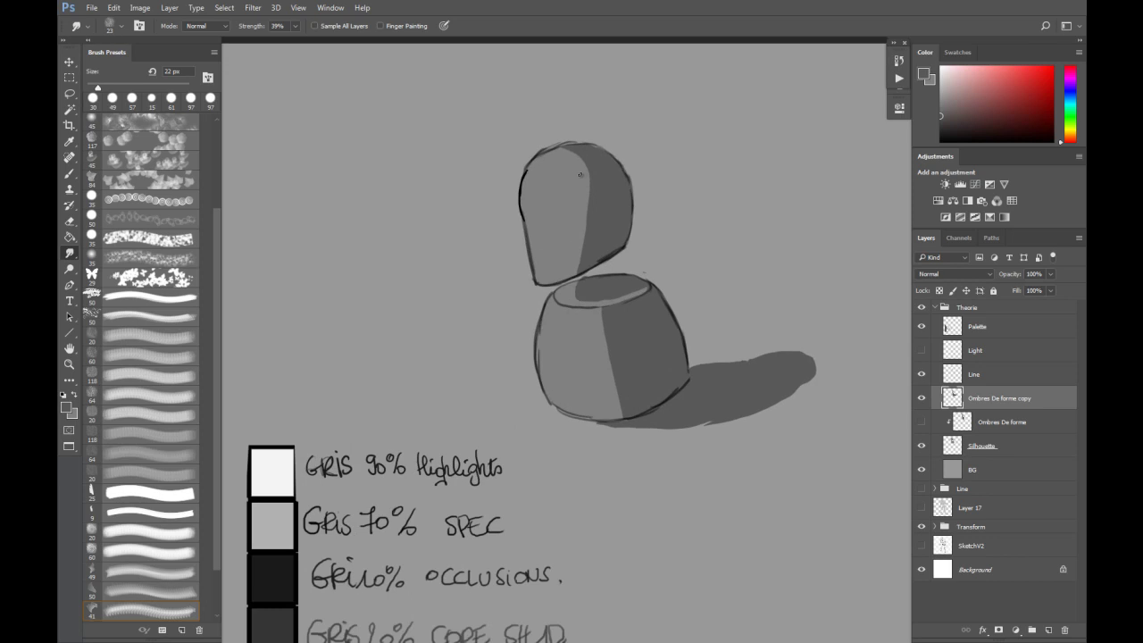
drag(569, 171, 581, 174)
mouse_move(557, 150)
mouse_down()
mouse_move(588, 180)
mouse_move(576, 260)
mouse_up()
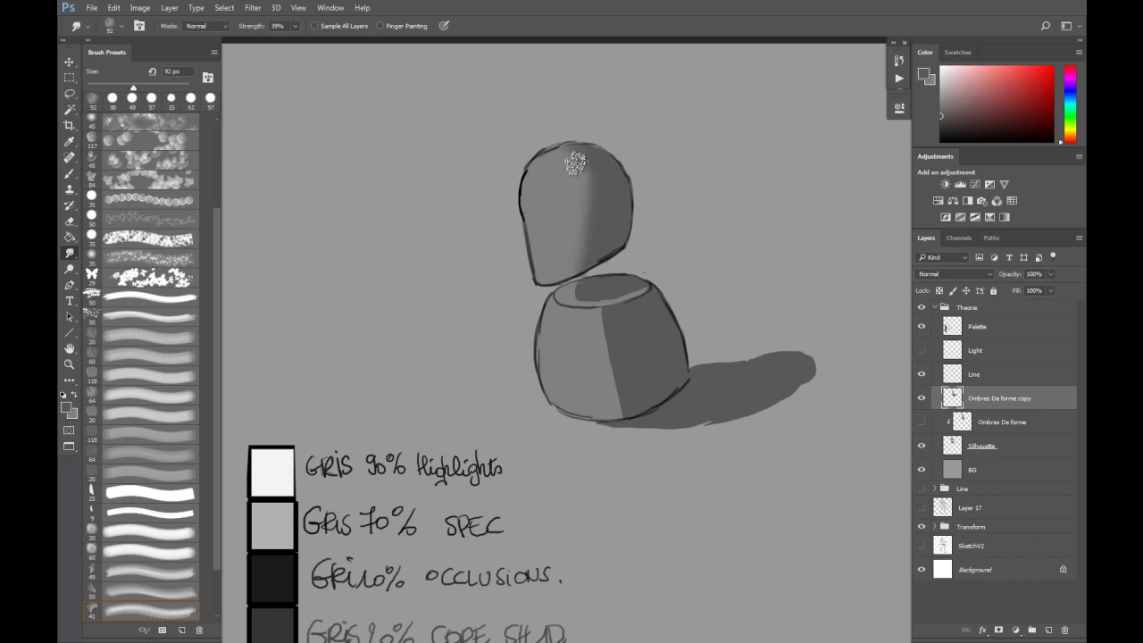
mouse_move(569, 172)
mouse_down()
mouse_move(583, 167)
mouse_move(562, 166)
mouse_move(581, 170)
mouse_move(581, 224)
mouse_move(558, 277)
mouse_up()
Smudge the torso's form shadow edge at about 143 px and soften the shadow inside the neck opening at about 82 px.
mouse_move(605, 357)
mouse_down()
mouse_move(599, 319)
mouse_move(605, 378)
mouse_move(625, 389)
mouse_up()
mouse_move(621, 321)
mouse_down()
mouse_move(593, 348)
mouse_move(625, 412)
mouse_up()
mouse_move(597, 359)
mouse_down()
mouse_move(633, 399)
mouse_move(635, 373)
mouse_move(613, 340)
mouse_move(679, 389)
mouse_up()
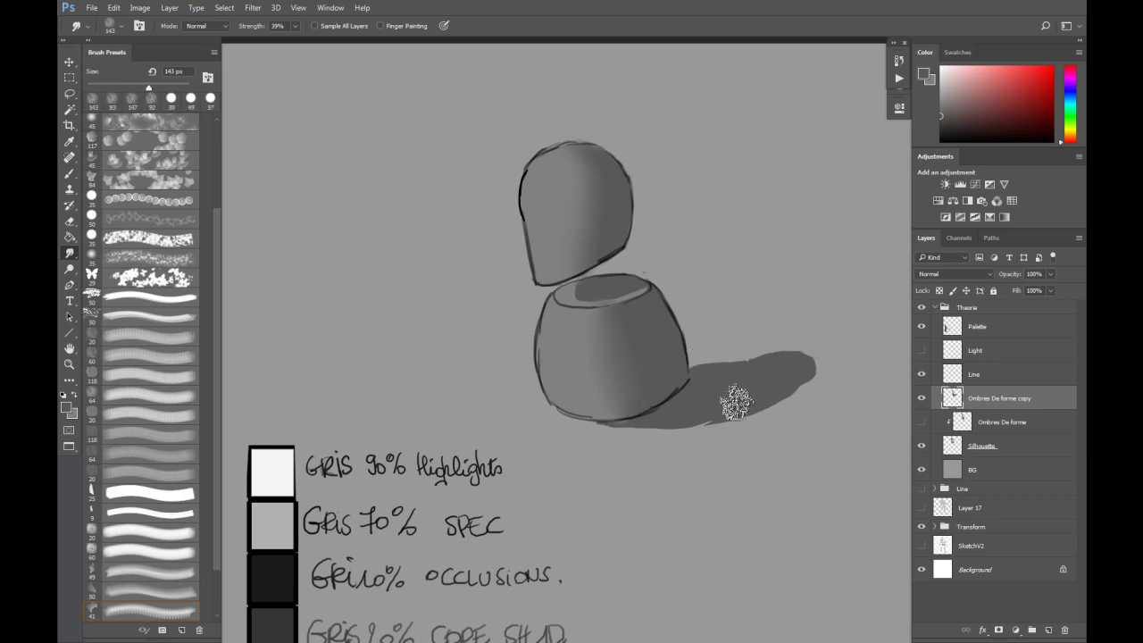
mouse_move(602, 294)
mouse_down()
mouse_move(585, 293)
mouse_move(593, 302)
mouse_move(638, 290)
mouse_move(582, 284)
mouse_move(647, 284)
mouse_up()
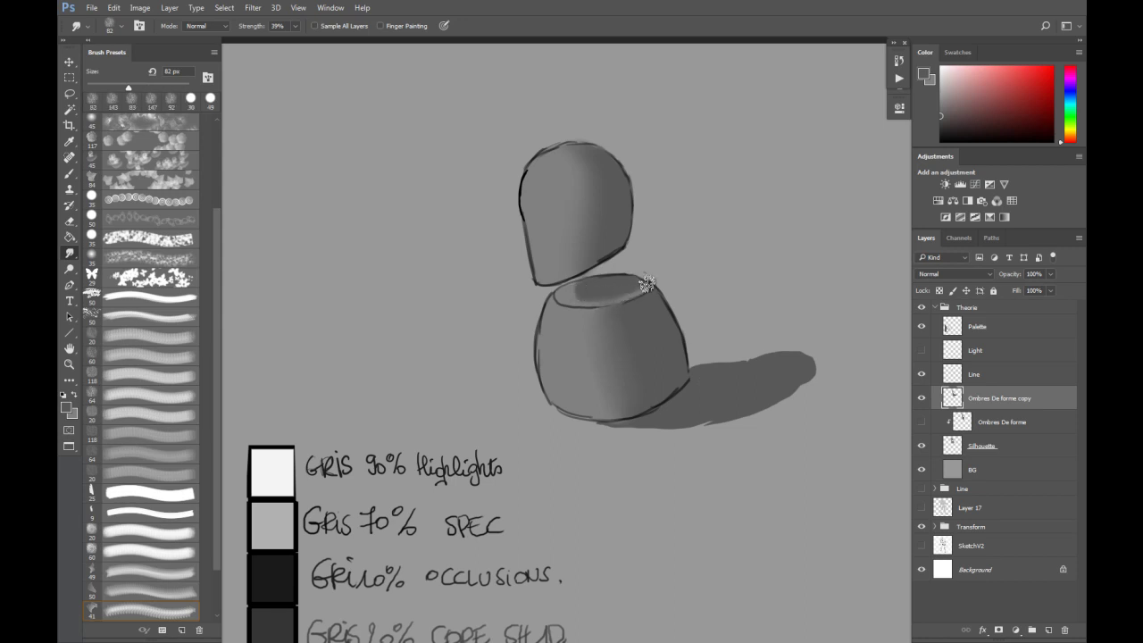
Smudge the ground cast shadow so its far end fades out, enlarging the brush to about 272 px.
drag(775, 358, 802, 359)
mouse_move(868, 396)
mouse_down()
mouse_move(800, 398)
mouse_move(747, 359)
mouse_move(828, 357)
mouse_move(722, 362)
mouse_move(787, 387)
mouse_move(711, 373)
mouse_move(788, 389)
mouse_move(734, 383)
mouse_move(757, 407)
mouse_move(728, 420)
mouse_move(778, 393)
mouse_move(693, 427)
mouse_move(784, 396)
mouse_move(693, 429)
mouse_move(757, 407)
mouse_move(639, 427)
mouse_up()
drag(783, 353, 858, 391)
mouse_move(745, 342)
mouse_down()
mouse_move(836, 349)
mouse_move(769, 358)
mouse_move(793, 379)
mouse_move(728, 360)
mouse_move(755, 362)
mouse_up()
mouse_move(793, 400)
mouse_down()
mouse_move(867, 405)
mouse_move(801, 391)
mouse_move(766, 364)
mouse_move(849, 337)
mouse_up()
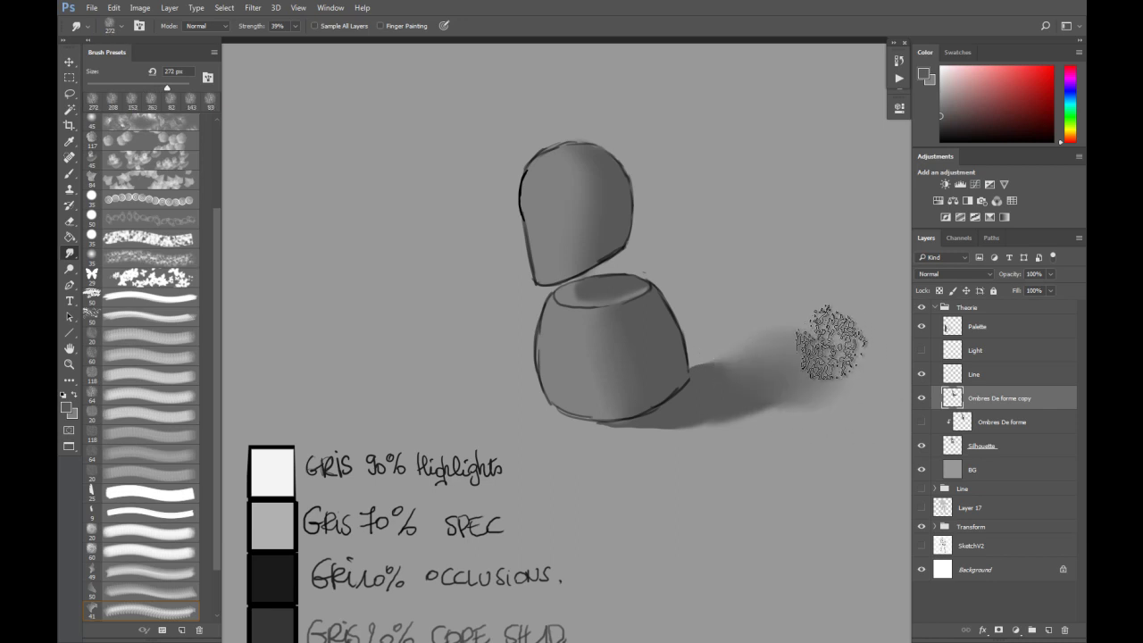
Trim the ground shadow's upper and lower edges with an eraser of about 114 px and re-blend its far end by smudging at about 165 px.
key(e)
mouse_move(760, 350)
mouse_down()
mouse_move(719, 344)
mouse_move(815, 319)
mouse_move(732, 346)
mouse_move(831, 329)
mouse_up()
drag(734, 352, 845, 325)
drag(793, 422, 871, 392)
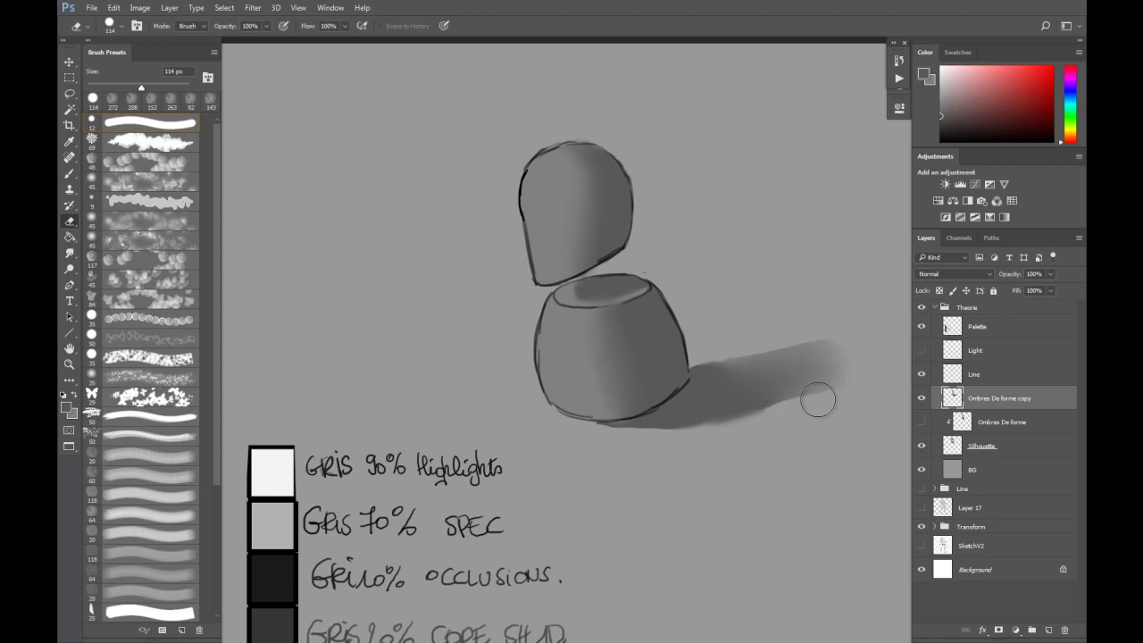
key(r)
alt+right_click(807, 395)
mouse_move(785, 393)
mouse_down()
mouse_move(878, 389)
mouse_move(780, 392)
mouse_move(879, 356)
mouse_move(848, 333)
mouse_move(733, 352)
mouse_move(818, 331)
mouse_move(749, 354)
mouse_up()
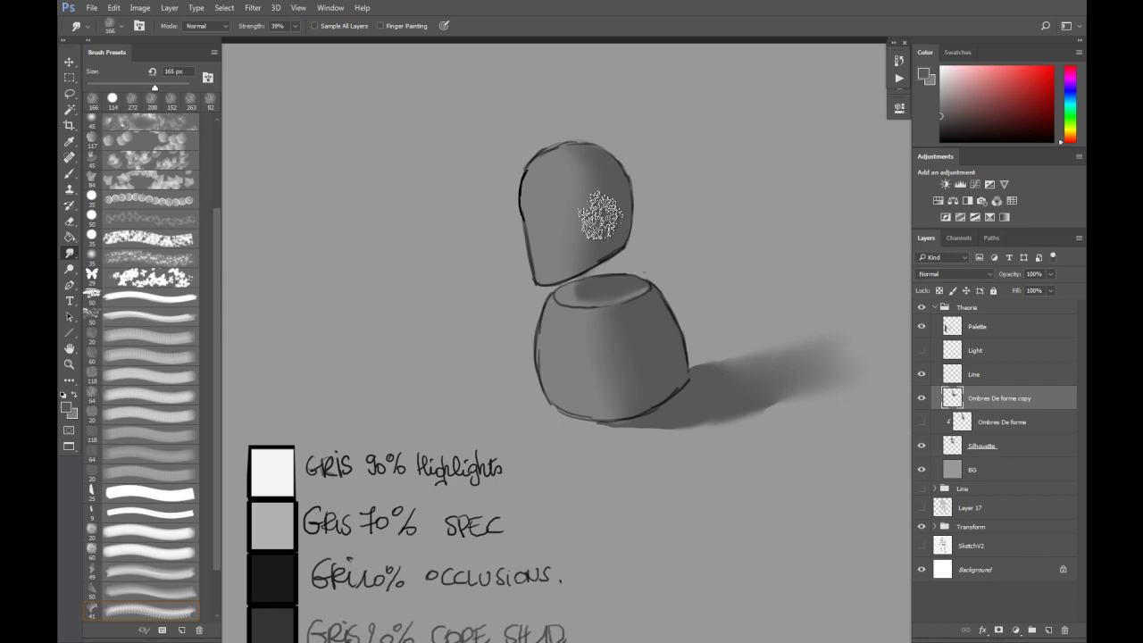
Try a vertical dark brush stroke on the helmet's lit side, blend it with the Smudge tool, and undo the trial.
key(b)
drag(549, 187, 548, 268)
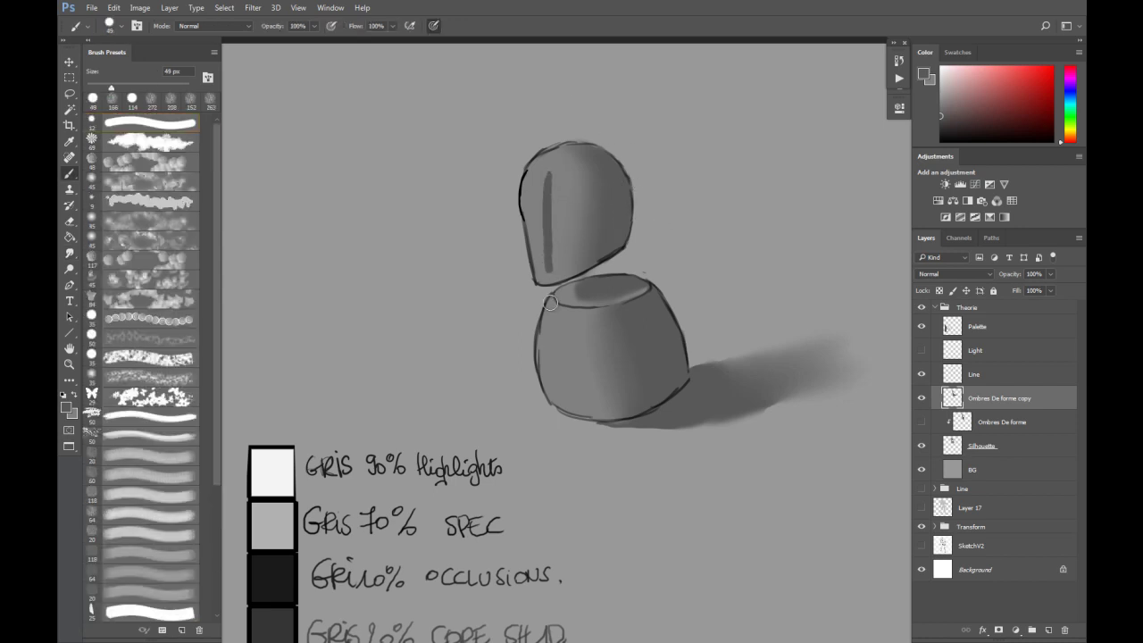
key(r)
mouse_move(549, 174)
mouse_down()
mouse_move(574, 173)
mouse_move(544, 247)
mouse_move(592, 217)
mouse_up()
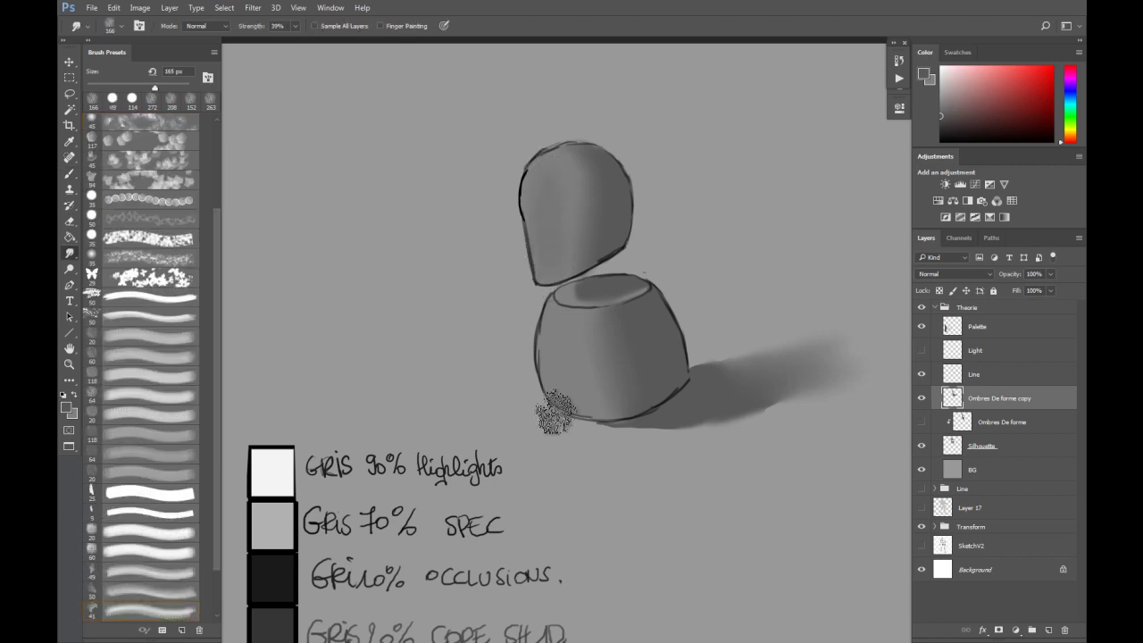
key(ctrl+alt+z)
key(ctrl+alt+z)
key(ctrl+alt+z)
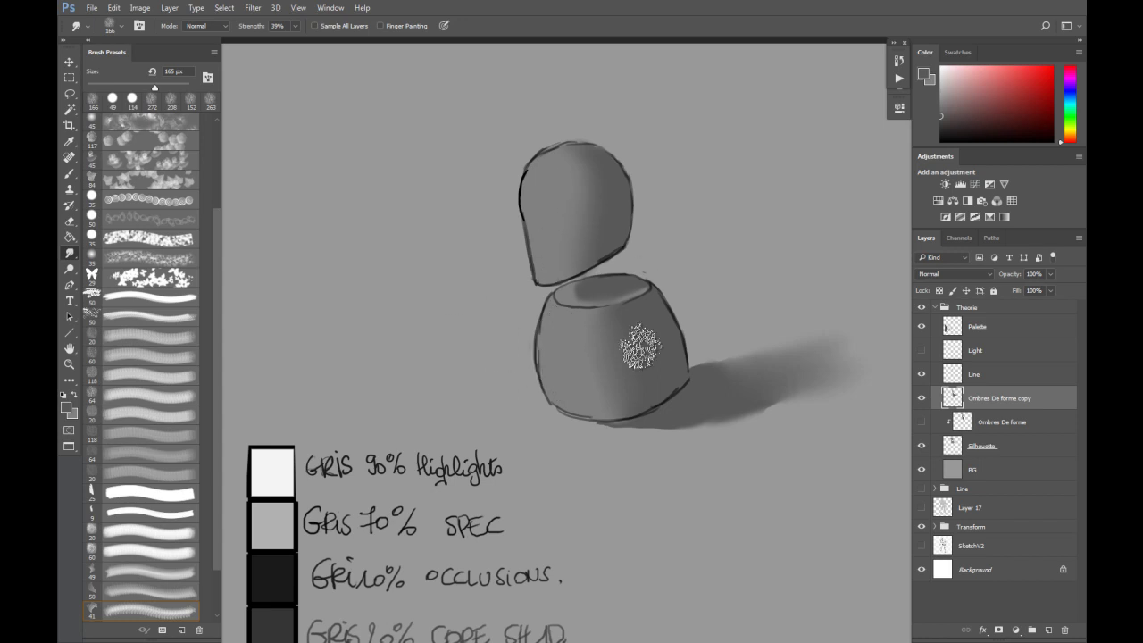
Clean up the smudged shadow along the neck opening's front edge with an eraser of about 9 px.
key(e)
drag(587, 302, 589, 304)
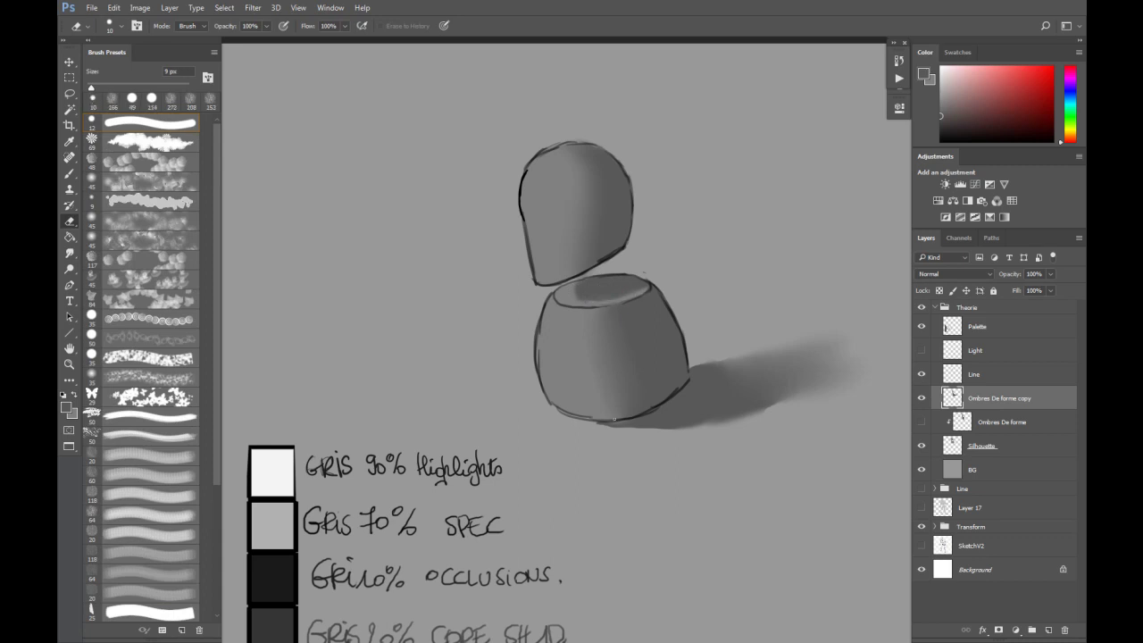
key(b)
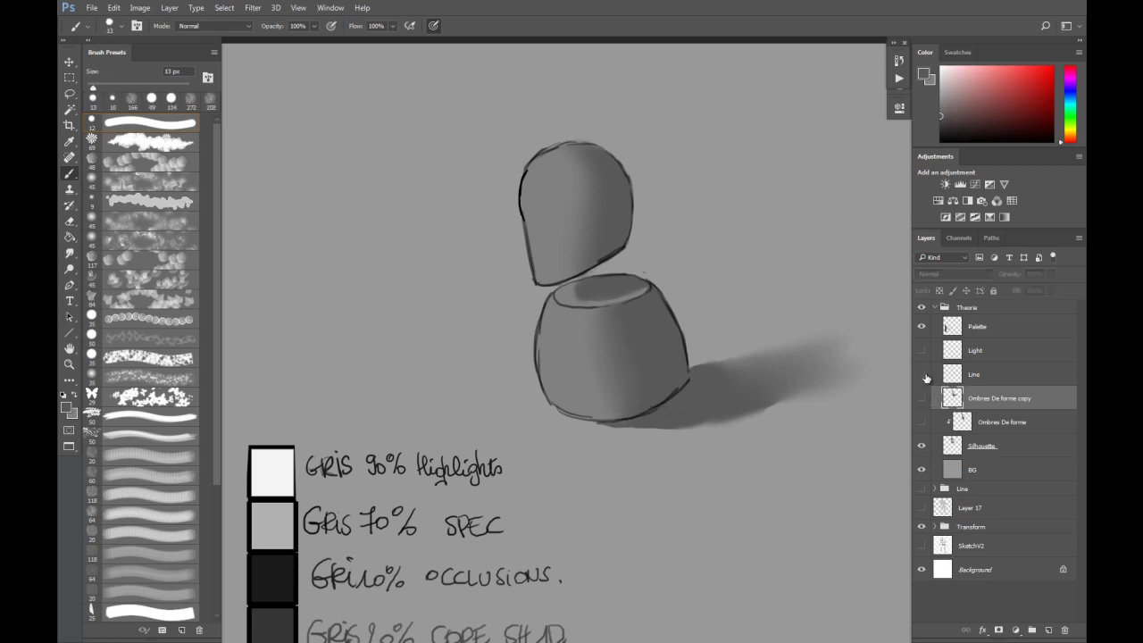
Compare the hard-edged Ombres De forme layer without lines against the blended copy with lines, and check the overall drawing.
drag(926, 375, 924, 399)
click(924, 422)
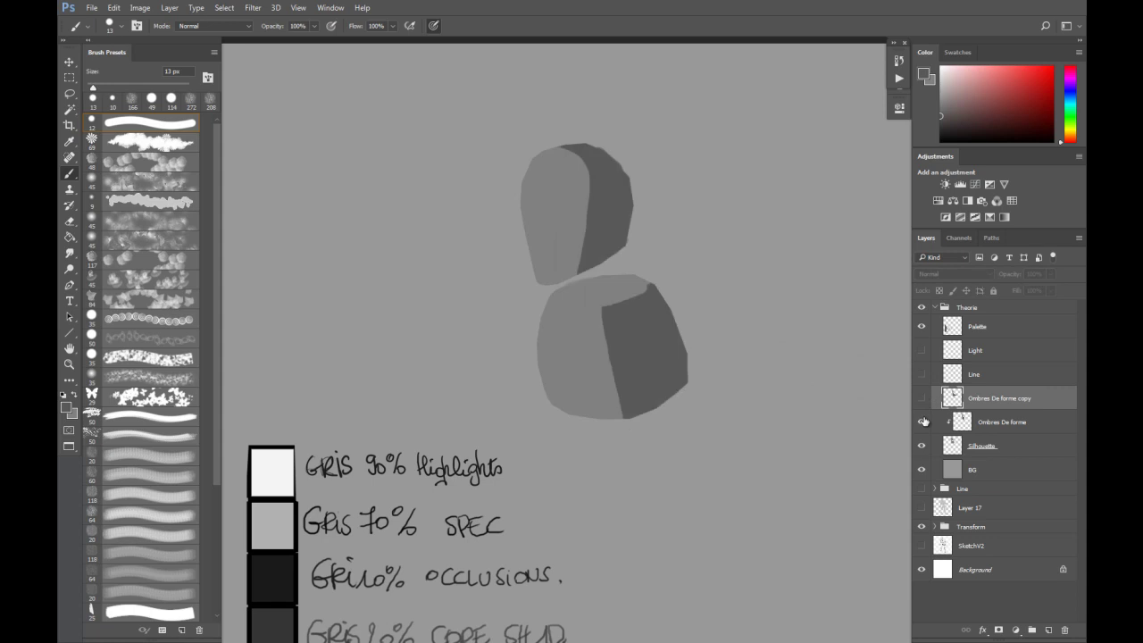
click(926, 415)
drag(924, 398, 924, 375)
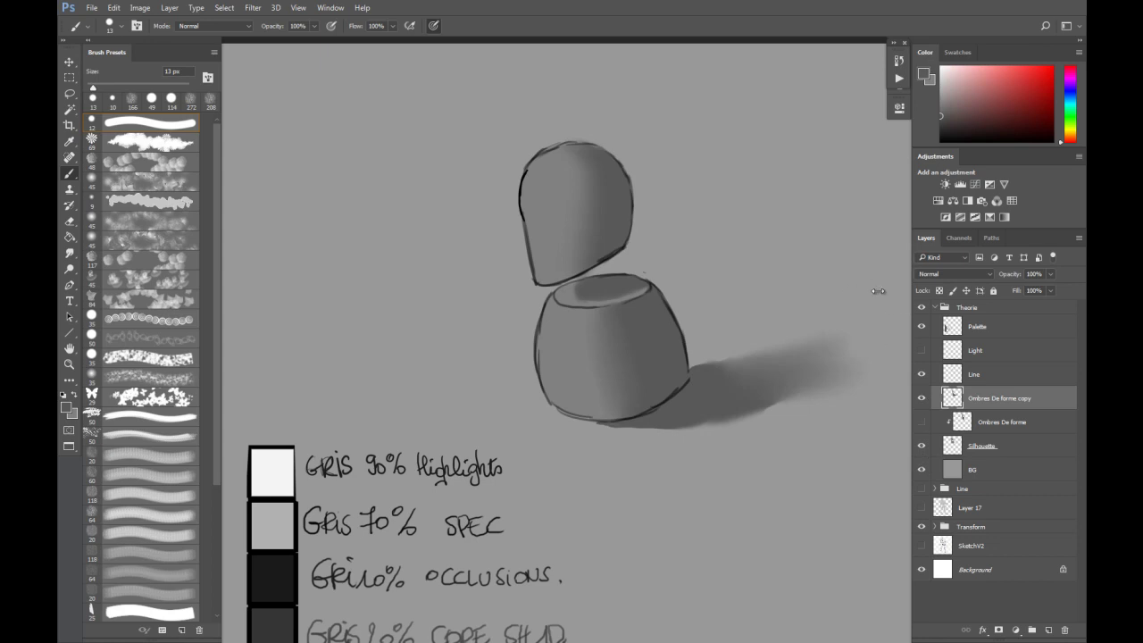
click(923, 400)
click(924, 401)
key(ctrl+minus)
key(ctrl+minus)
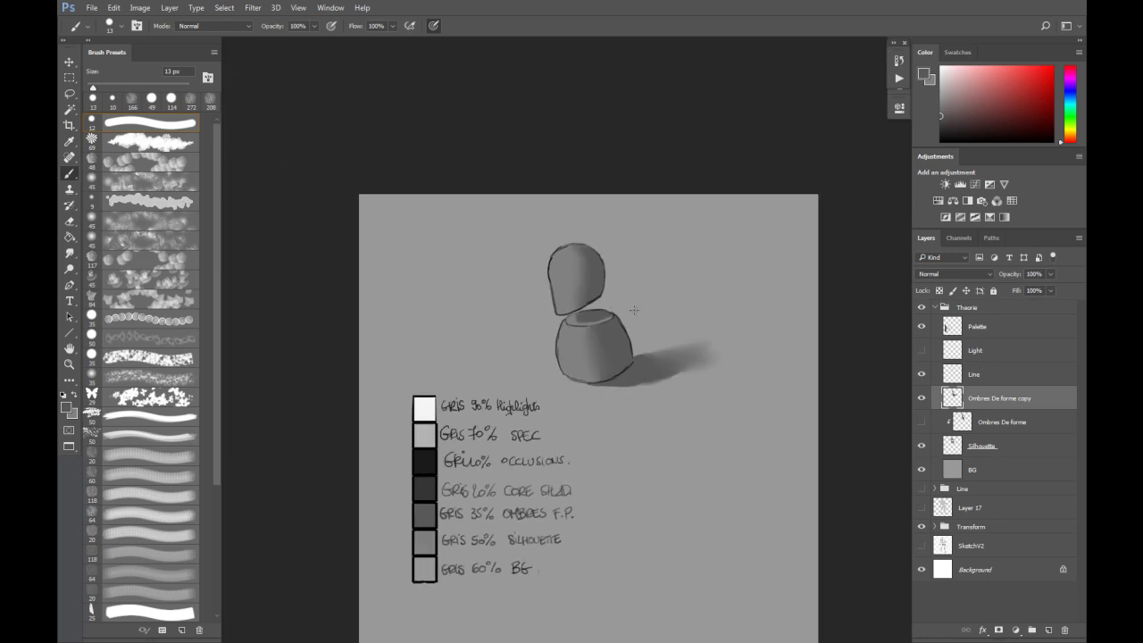
key(ctrl+plus)
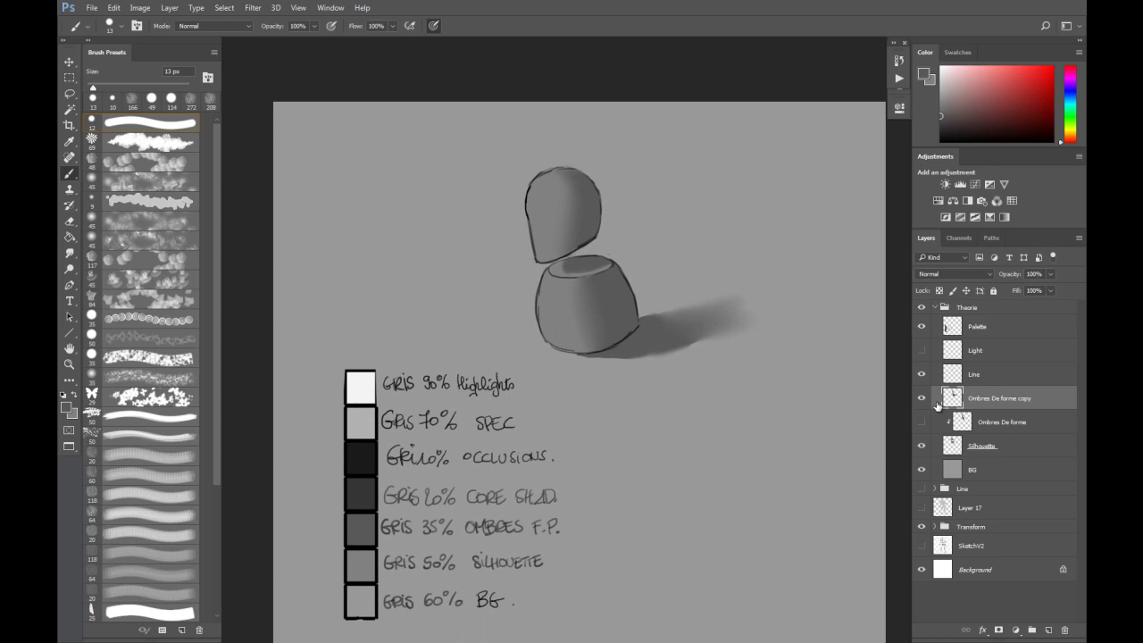
Create a layer named "Core Shad" directly above the Ombres De forme copy layer.
click(1050, 629)
double_click(980, 402)
text(Core Shad)
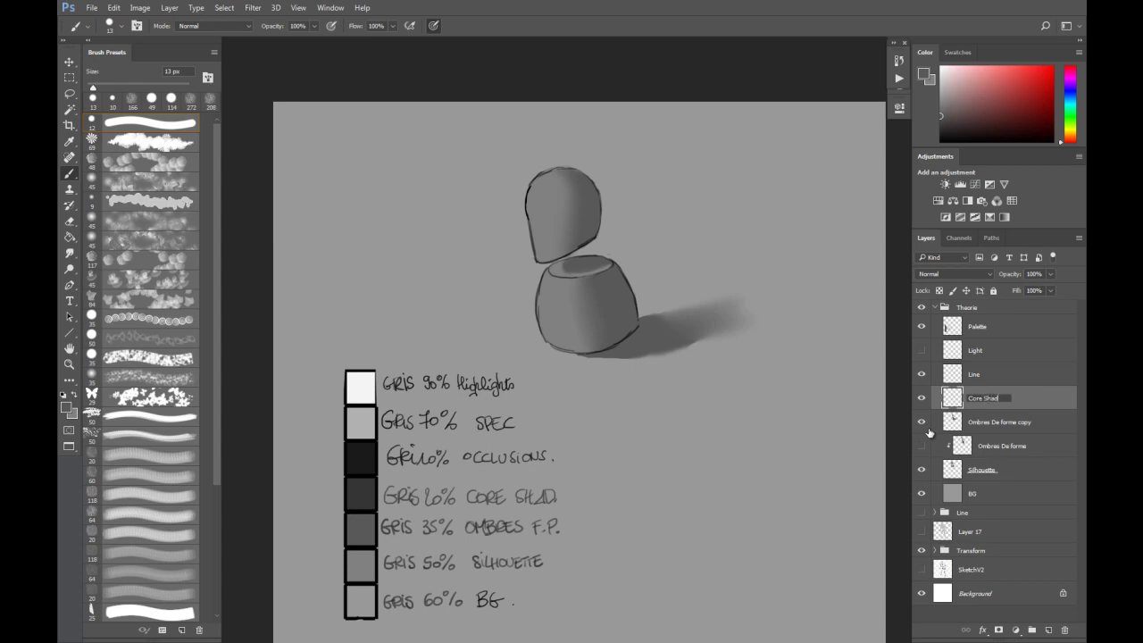
key(Return)
Paint the helmet's core shadow band in the GRIS 20% swatch color with a 60 px brush and trim its overspill with an eraser of about 27 px.
alt+click(369, 493)
drag(612, 288, 622, 286)
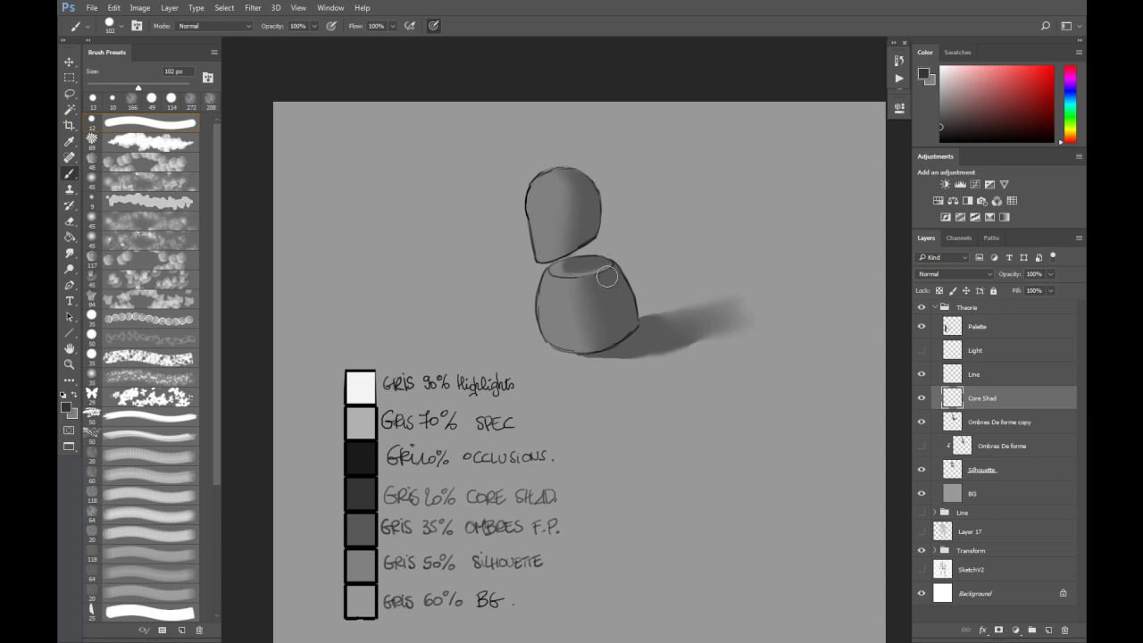
drag(584, 182, 570, 172)
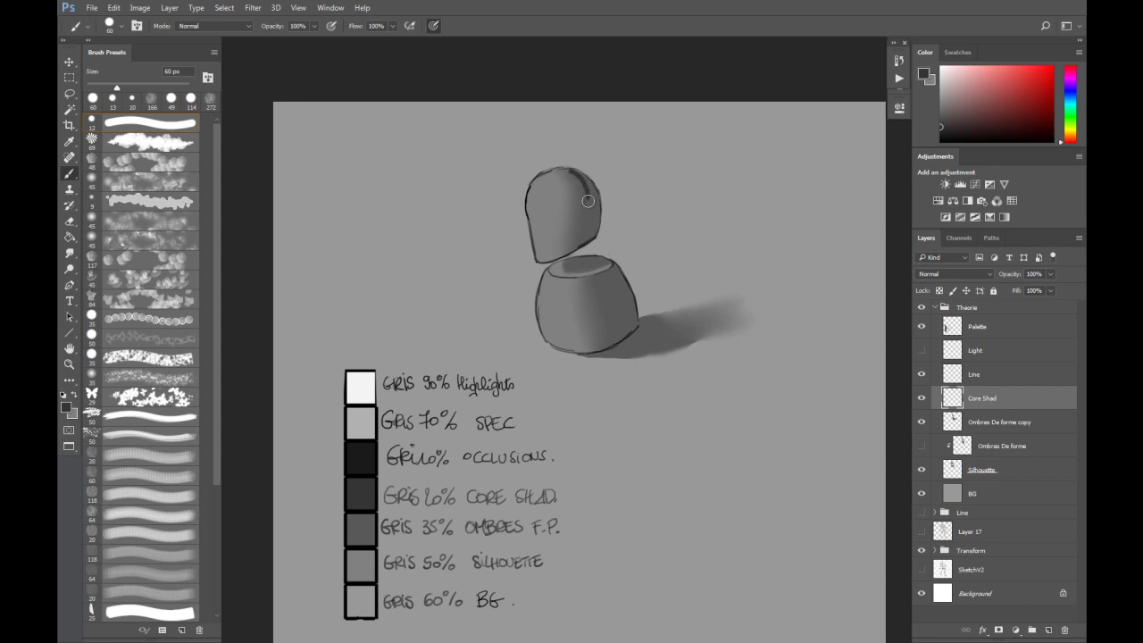
mouse_move(586, 208)
mouse_down()
mouse_move(584, 240)
mouse_move(589, 195)
mouse_move(587, 216)
mouse_move(571, 172)
mouse_move(587, 227)
mouse_move(590, 185)
mouse_move(586, 240)
mouse_move(590, 192)
mouse_move(591, 213)
mouse_move(574, 172)
mouse_move(584, 240)
mouse_up()
key(e)
drag(585, 164, 590, 165)
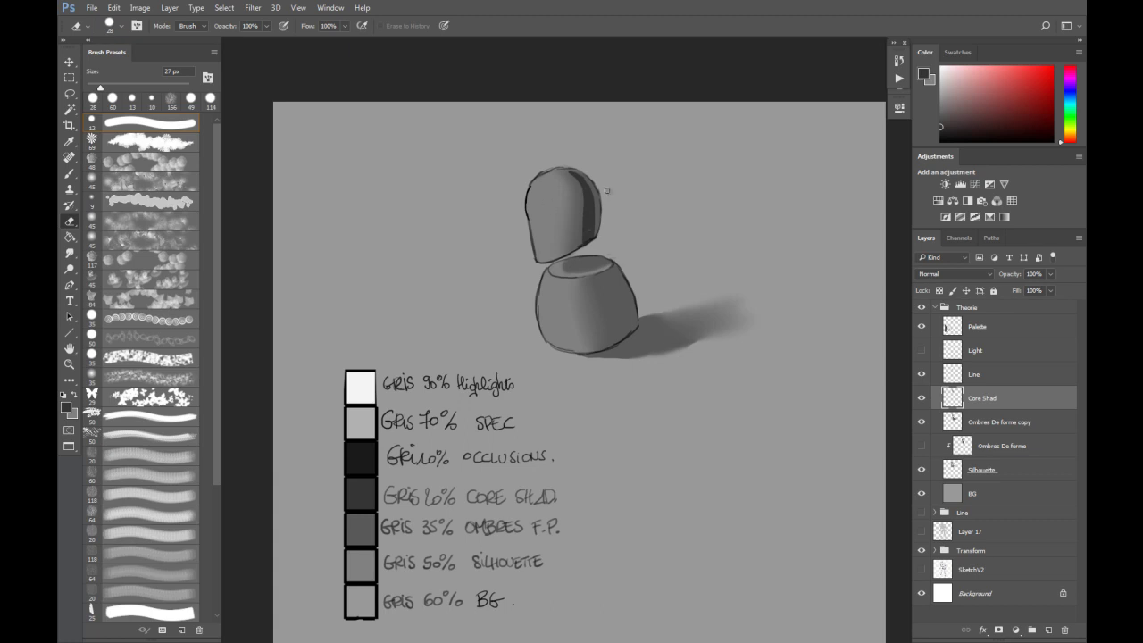
Paint 60 px core shadows on the torso's shaded side, inside the neck opening and on the ground shadow nearest the torso.
key(b)
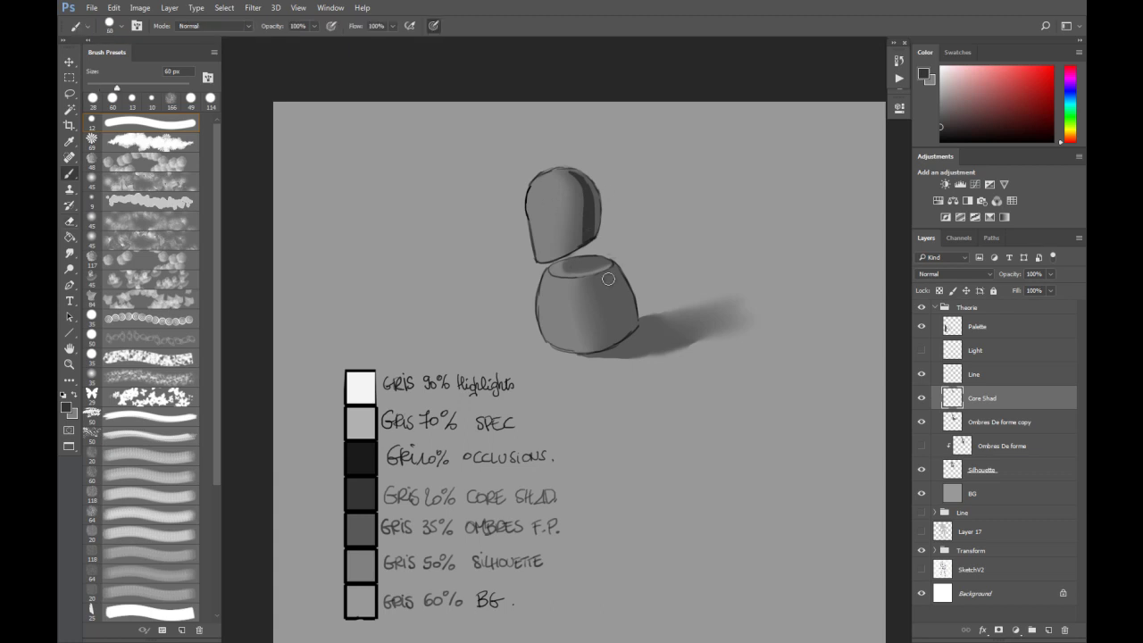
drag(603, 273, 622, 329)
mouse_move(609, 276)
mouse_down()
mouse_move(619, 338)
mouse_move(608, 274)
mouse_move(619, 309)
mouse_up()
drag(582, 261, 582, 264)
mouse_move(596, 356)
mouse_down()
mouse_move(674, 329)
mouse_move(636, 344)
mouse_move(657, 328)
mouse_move(642, 326)
mouse_move(669, 331)
mouse_move(626, 351)
mouse_move(679, 325)
mouse_move(663, 335)
mouse_move(680, 326)
mouse_move(644, 431)
mouse_move(637, 331)
mouse_move(651, 320)
mouse_up()
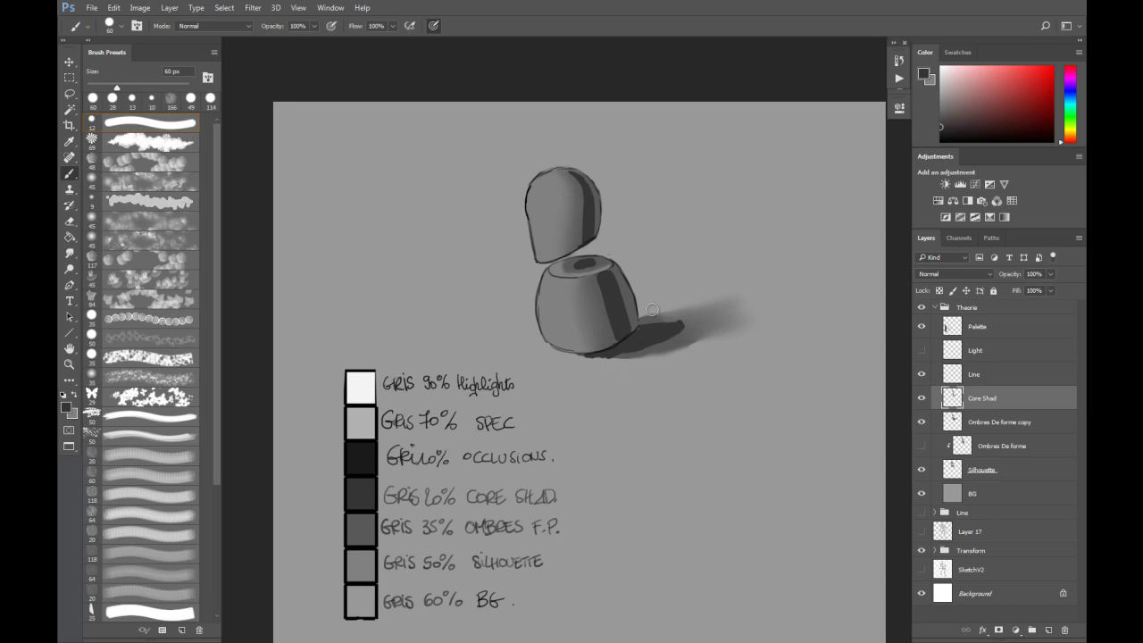
Blend the helmet's core shadow into the form shading with the Smudge tool at about 115 px and 40% strength.
key(r)
drag(586, 185, 575, 185)
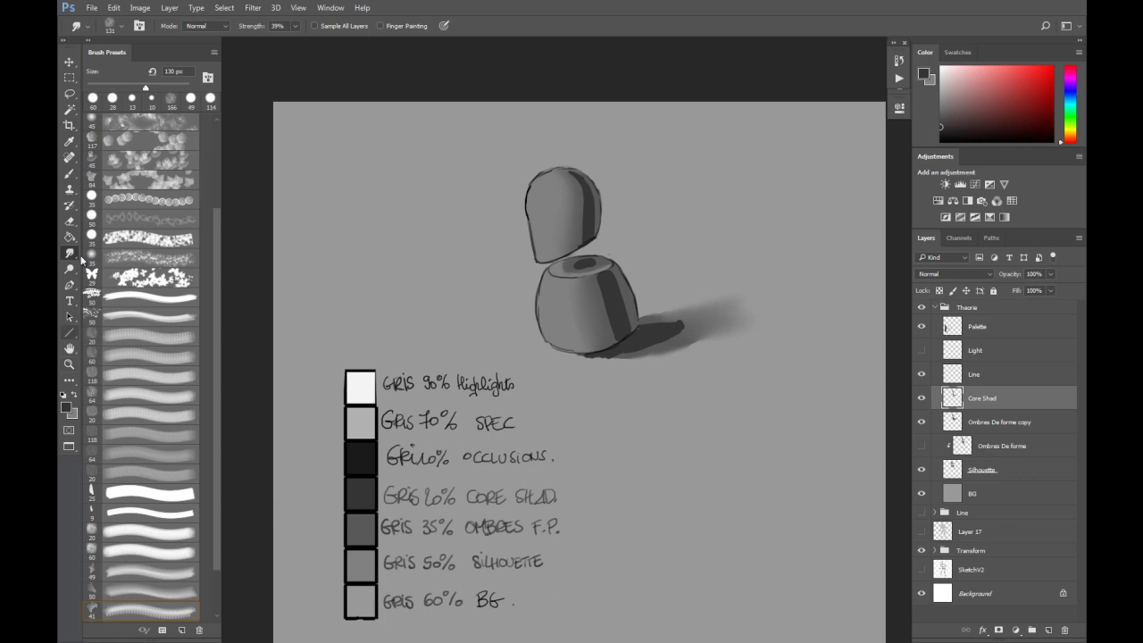
click(71, 206)
click(357, 232)
click(552, 259)
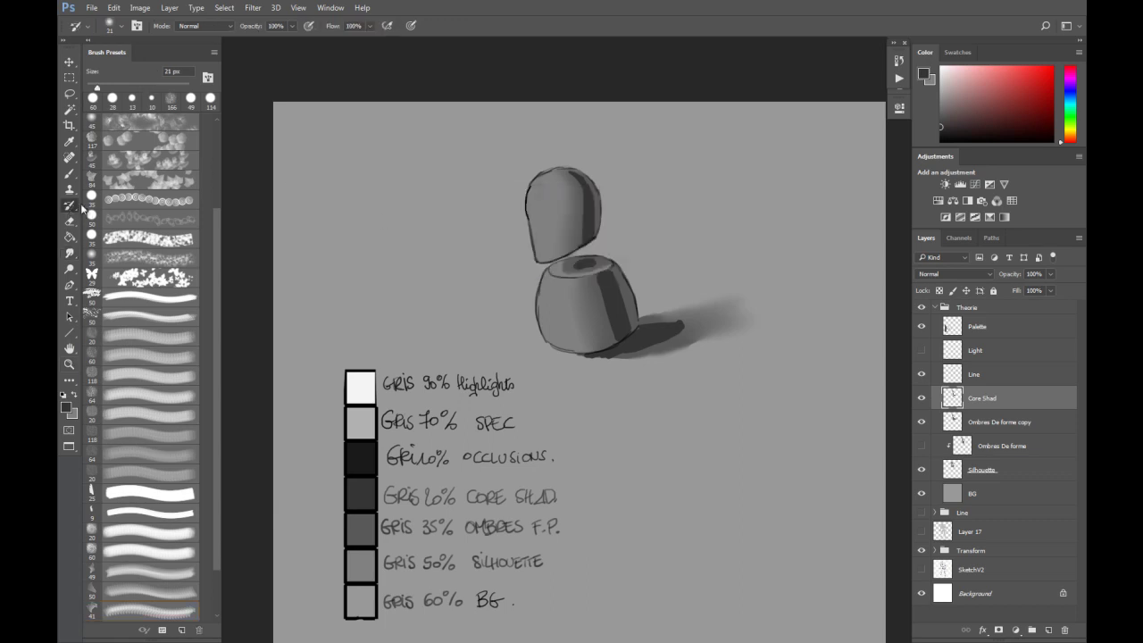
click(70, 253)
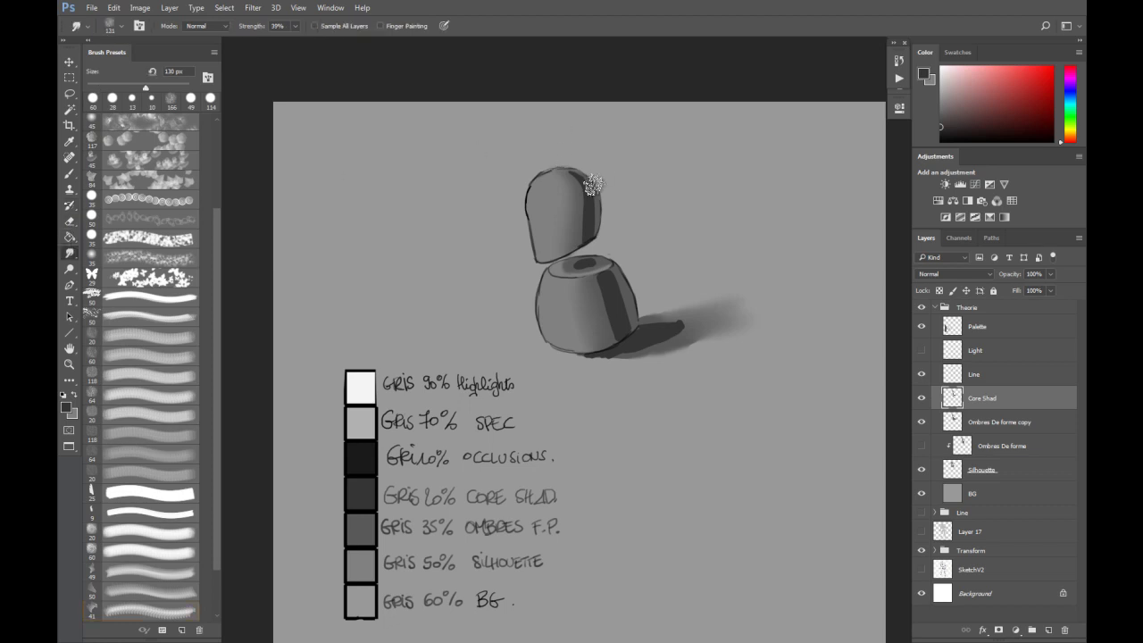
mouse_move(586, 186)
mouse_down()
mouse_move(574, 178)
mouse_move(577, 188)
mouse_up()
mouse_move(573, 175)
mouse_down()
mouse_move(588, 212)
mouse_move(590, 192)
mouse_move(589, 251)
mouse_move(583, 186)
mouse_move(582, 242)
mouse_up()
mouse_move(565, 173)
mouse_down()
mouse_move(590, 242)
mouse_move(585, 184)
mouse_move(593, 228)
mouse_move(569, 172)
mouse_move(589, 233)
mouse_move(579, 177)
mouse_move(588, 213)
mouse_move(569, 176)
mouse_move(574, 235)
mouse_move(592, 177)
mouse_up()
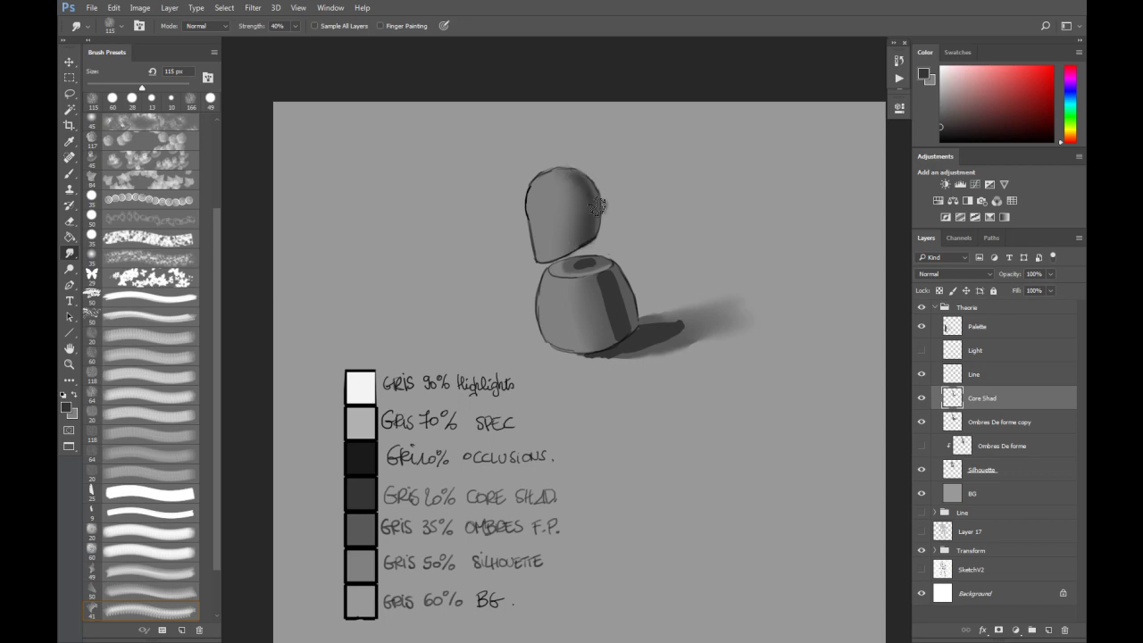
Blend the core shadows on the torso, neck opening and ground with the Smudge tool at about 115 px.
mouse_move(619, 286)
mouse_down()
mouse_move(579, 173)
mouse_move(600, 249)
mouse_move(579, 265)
mouse_move(592, 264)
mouse_move(574, 264)
mouse_move(608, 295)
mouse_move(600, 280)
mouse_move(612, 337)
mouse_move(598, 297)
mouse_move(609, 275)
mouse_move(625, 325)
mouse_move(610, 271)
mouse_move(632, 331)
mouse_move(611, 272)
mouse_move(605, 303)
mouse_move(619, 325)
mouse_move(607, 282)
mouse_move(625, 332)
mouse_move(607, 270)
mouse_move(626, 318)
mouse_move(618, 293)
mouse_move(614, 336)
mouse_move(611, 272)
mouse_move(631, 323)
mouse_move(616, 268)
mouse_move(627, 329)
mouse_move(611, 341)
mouse_move(673, 291)
mouse_move(652, 339)
mouse_move(638, 339)
mouse_move(702, 318)
mouse_move(631, 349)
mouse_move(702, 326)
mouse_move(630, 349)
mouse_move(660, 337)
mouse_move(650, 327)
mouse_move(716, 319)
mouse_move(605, 355)
mouse_move(705, 316)
mouse_move(618, 336)
mouse_up()
key(b)
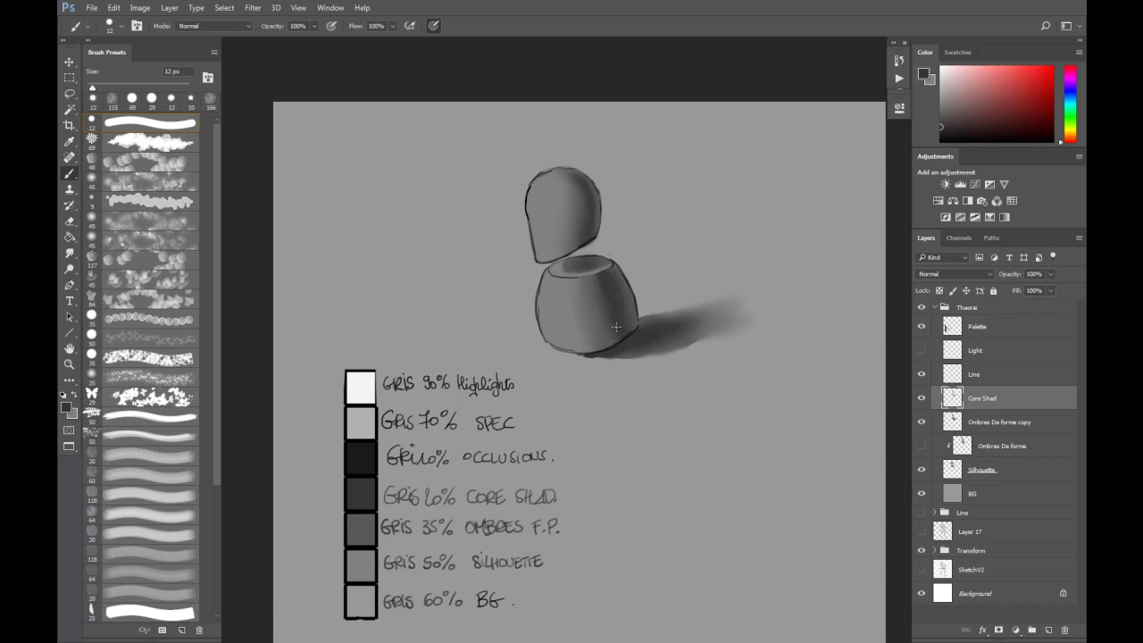
key(r)
mouse_move(606, 277)
mouse_down()
mouse_move(616, 333)
mouse_move(626, 331)
mouse_up()
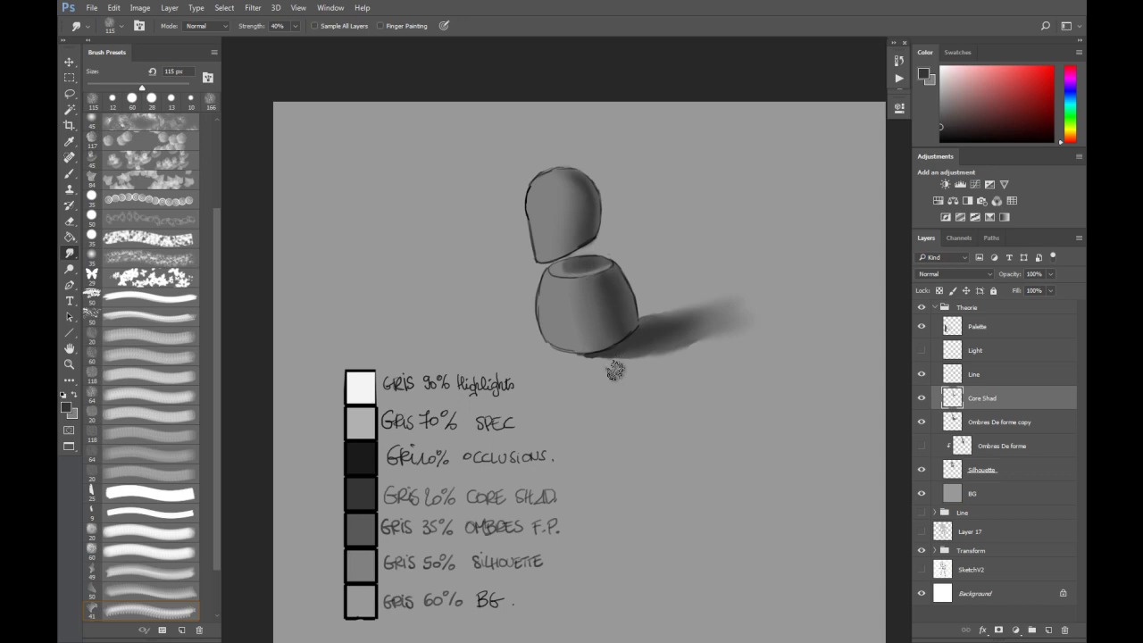
Erase thin scratches and small dents into the core shadows of the helmet and torso with an eraser of about 10 px.
key(e)
alt+right_click(622, 228)
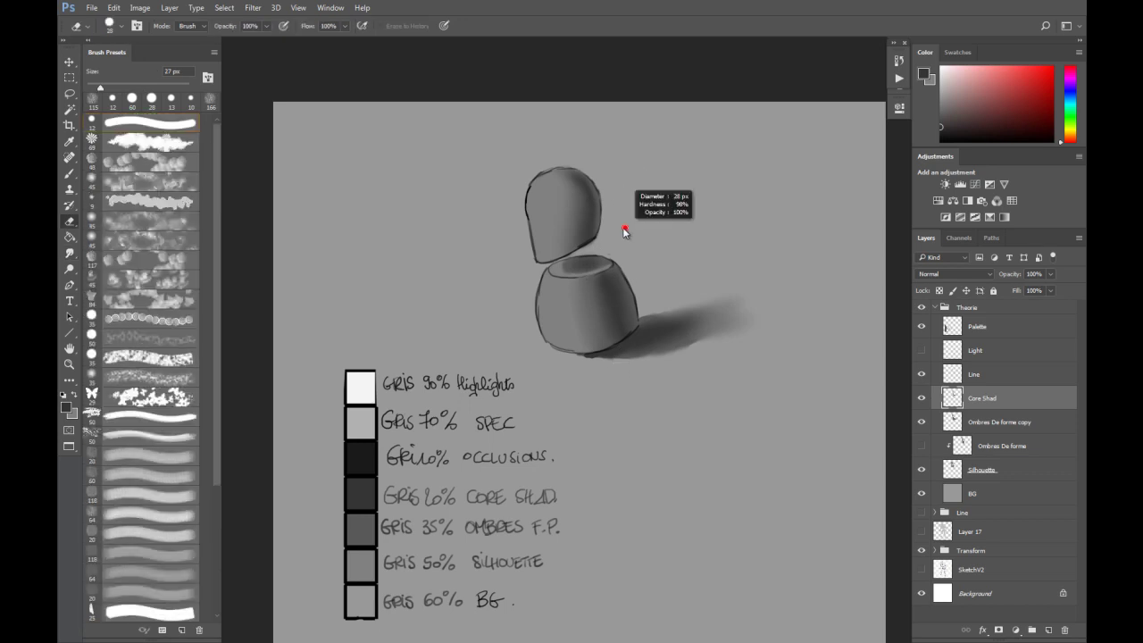
scroll(609, 180, up, 1)
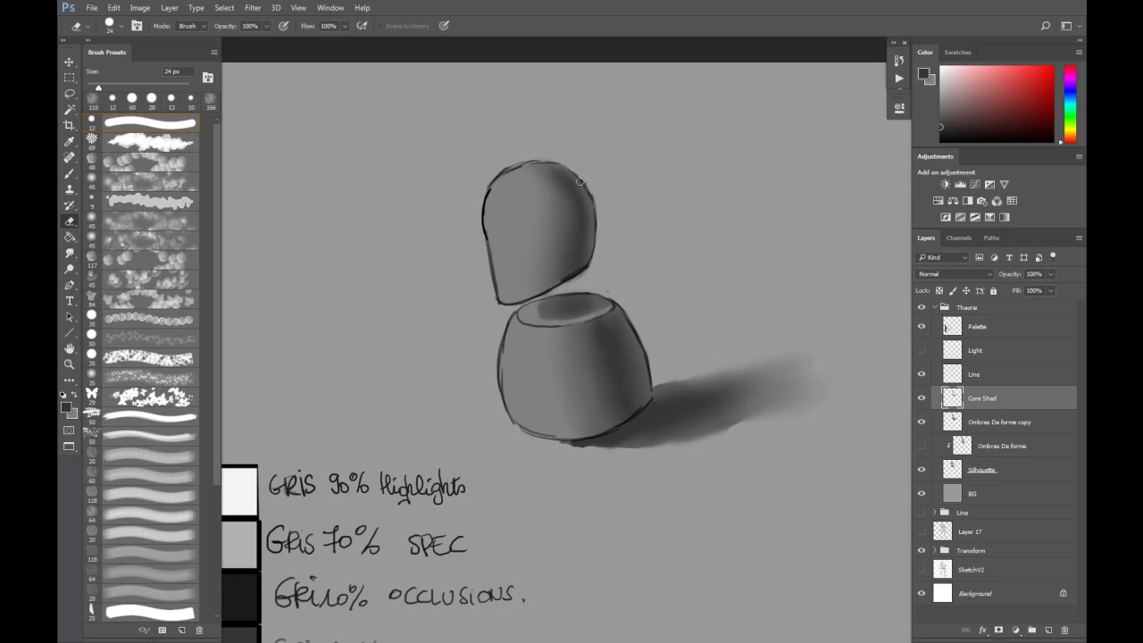
alt+right_click(575, 183)
drag(586, 197, 572, 223)
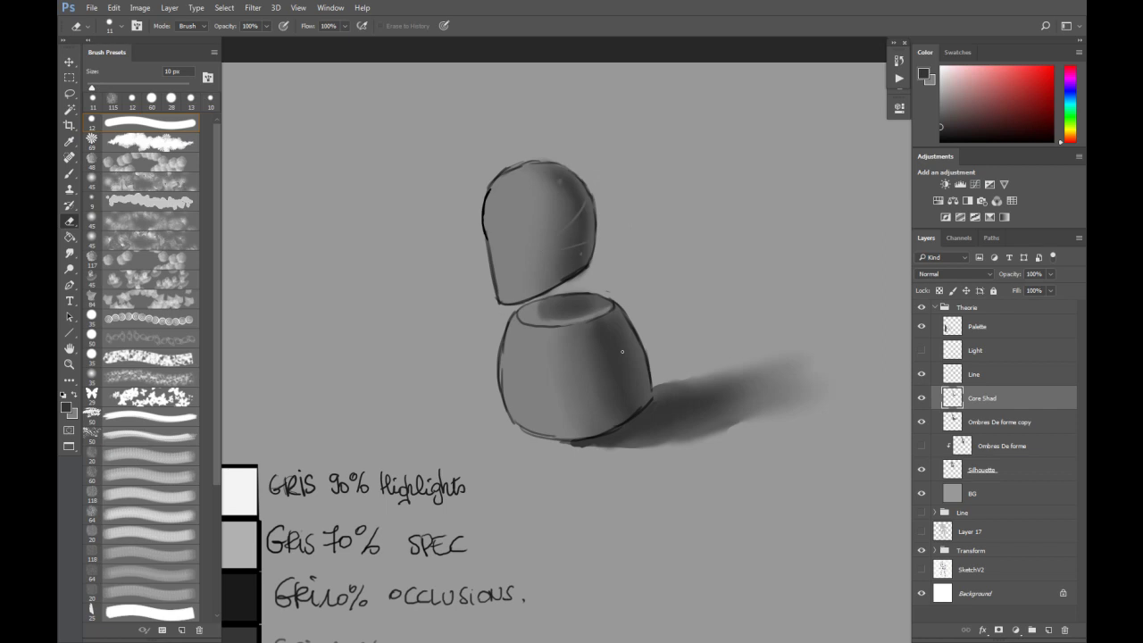
drag(615, 318, 609, 385)
Create a layer named "Spec" above Core Shad and sample the GRIS 70% SPEC swatch as the brush color.
click(1034, 630)
double_click(978, 399)
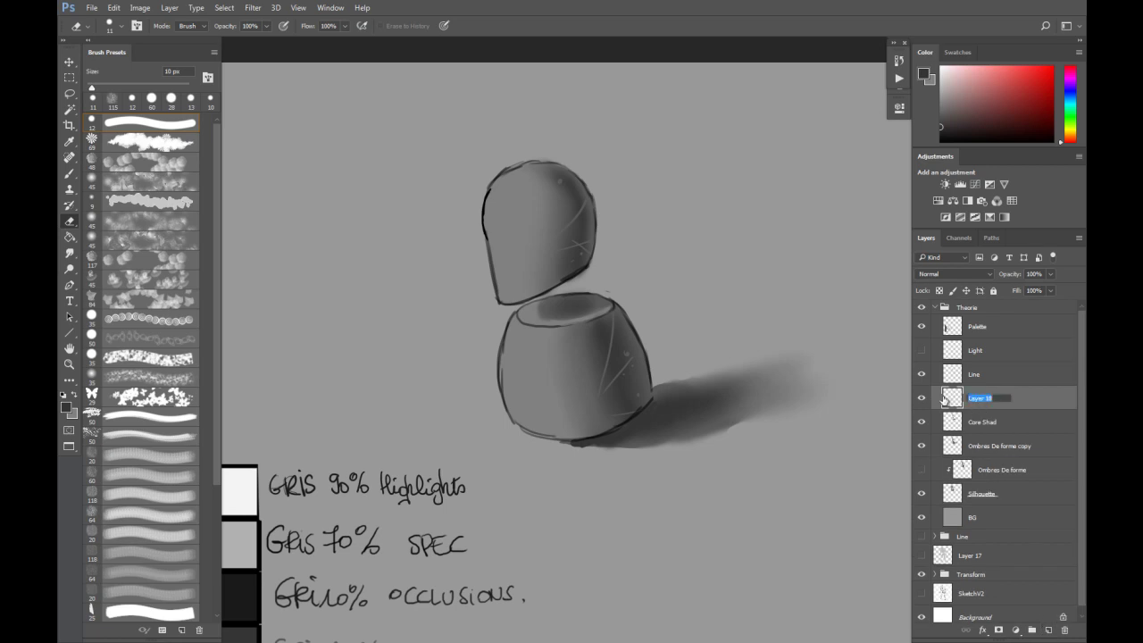
text(Spe)
key(Return)
drag(396, 311, 509, 221)
key(b)
alt+click(362, 451)
drag(743, 114, 619, 342)
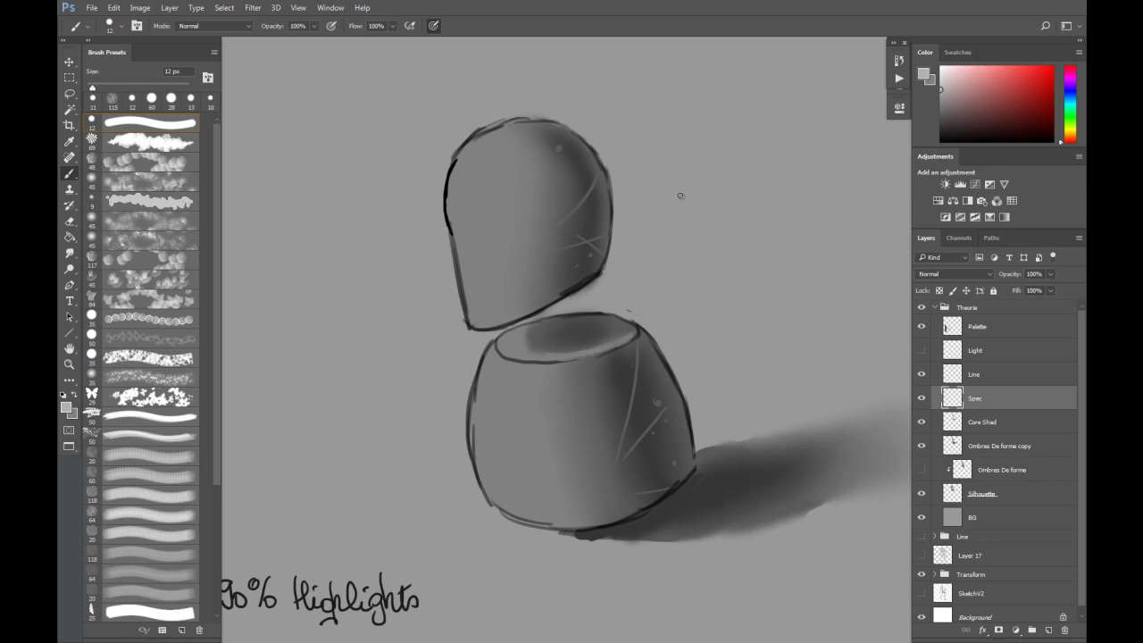
Mark a broken yellow guide line down the helmet's lit front on a temporary layer with an 8 px brush.
click(1050, 630)
click(1052, 68)
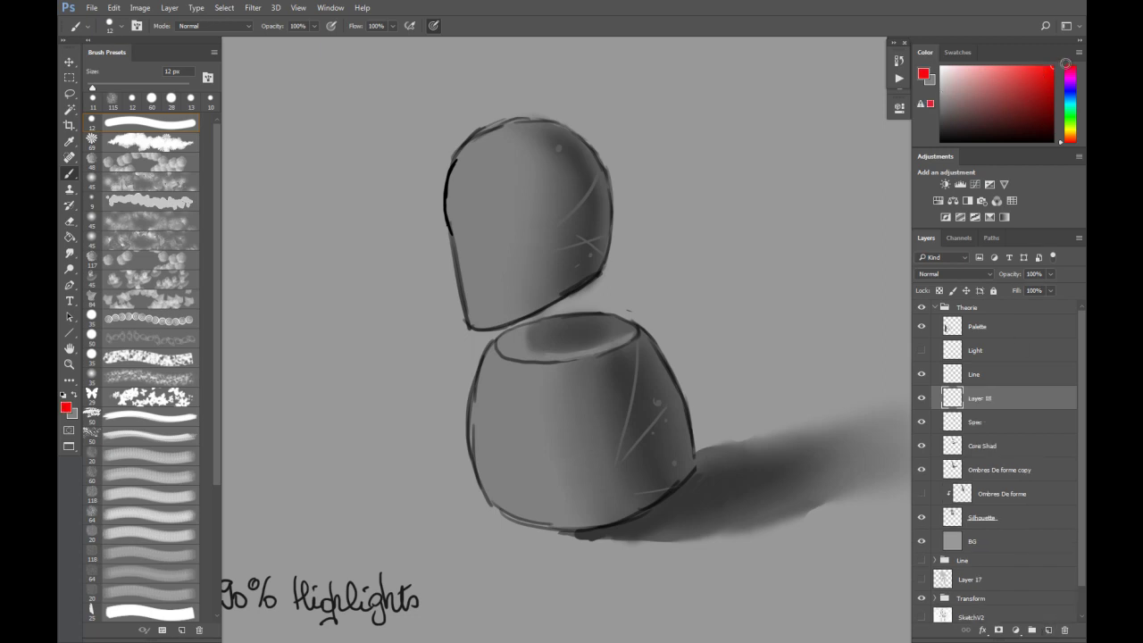
alt+right_click(451, 95)
drag(487, 146, 480, 156)
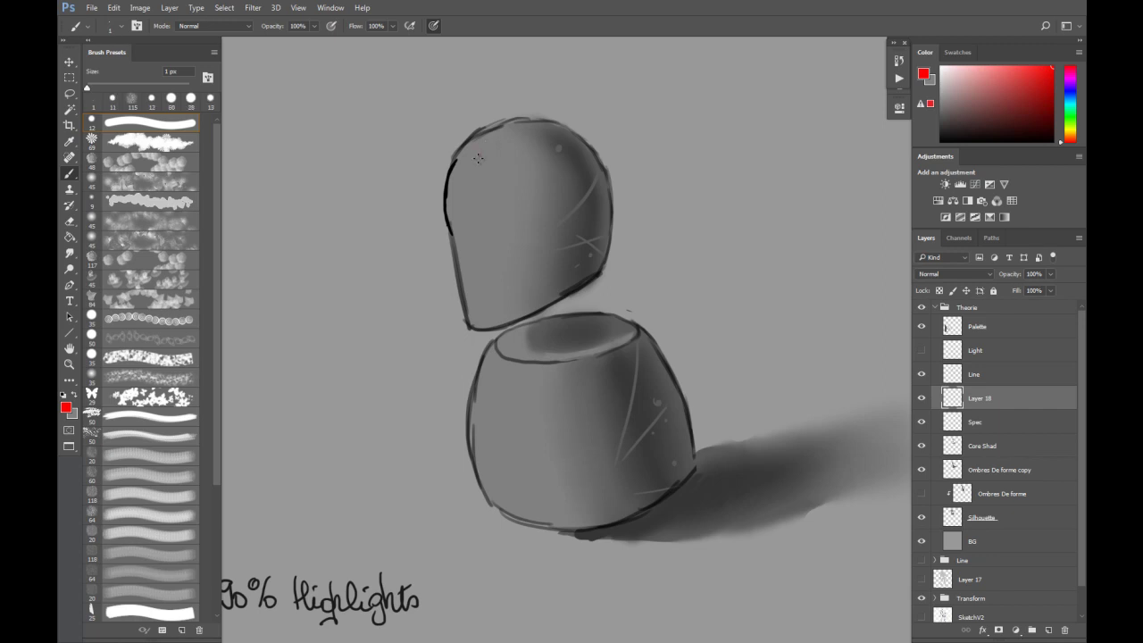
click(1070, 128)
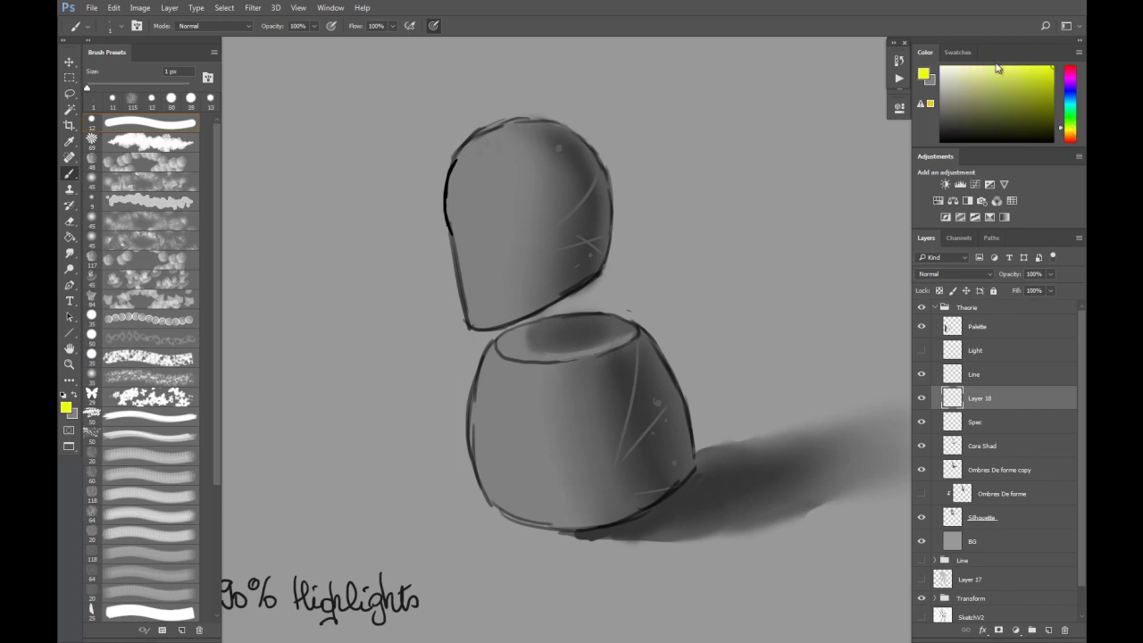
alt+right_click(477, 182)
mouse_move(476, 179)
mouse_down()
mouse_move(481, 155)
mouse_move(472, 230)
mouse_up()
drag(480, 278, 487, 315)
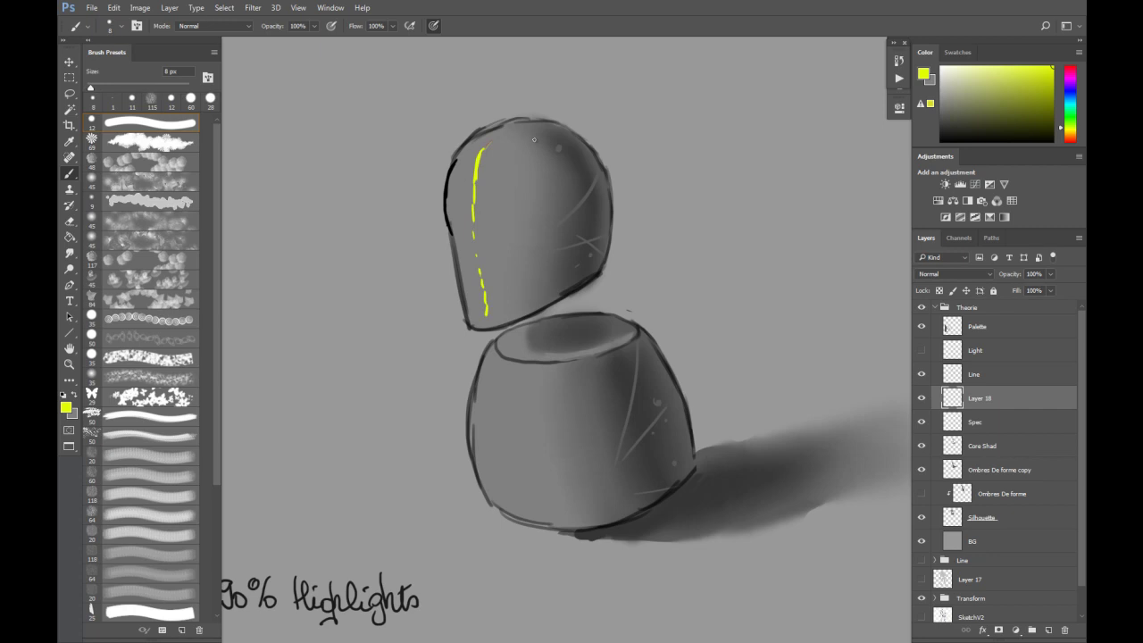
Draw a solid yellow line down the helmet's middle and hatch the band between the two guide lines.
drag(535, 144, 535, 304)
drag(506, 152, 498, 179)
drag(509, 170, 494, 196)
mouse_move(513, 182)
mouse_down()
mouse_move(497, 220)
mouse_move(504, 304)
mouse_up()
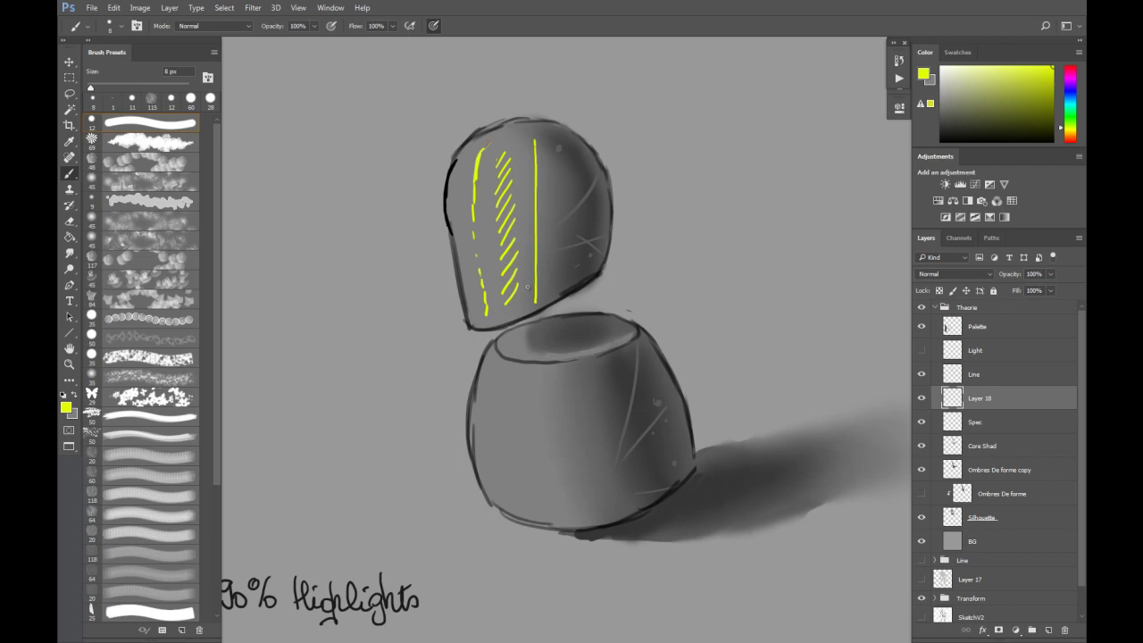
Add short yellow marks across the helmet's upper front, and delete the temporary annotation layer.
mouse_move(463, 191)
mouse_down()
mouse_move(490, 191)
mouse_move(481, 203)
mouse_up()
drag(476, 163, 502, 157)
mouse_move(498, 148)
mouse_down()
mouse_move(503, 159)
mouse_move(509, 145)
mouse_up()
drag(991, 400, 1064, 630)
Paint vertical specular bands on the lit sides of the helmet and torso in the GRIS 70% color with a 28 px brush.
mouse_move(507, 231)
mouse_down()
mouse_move(641, 184)
mouse_move(403, 373)
mouse_up()
alt+click(365, 570)
alt+right_click(541, 255)
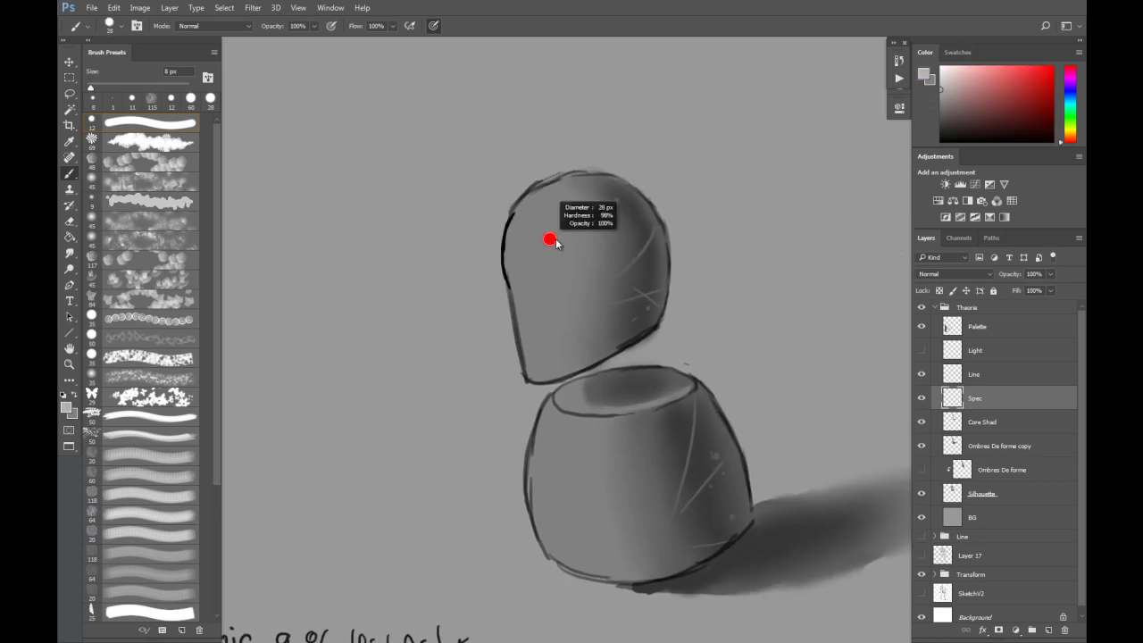
mouse_move(561, 208)
mouse_down()
mouse_move(566, 359)
mouse_move(608, 271)
mouse_move(591, 344)
mouse_move(592, 329)
mouse_move(604, 418)
mouse_up()
drag(590, 314, 603, 422)
drag(593, 324, 611, 454)
drag(596, 313, 618, 450)
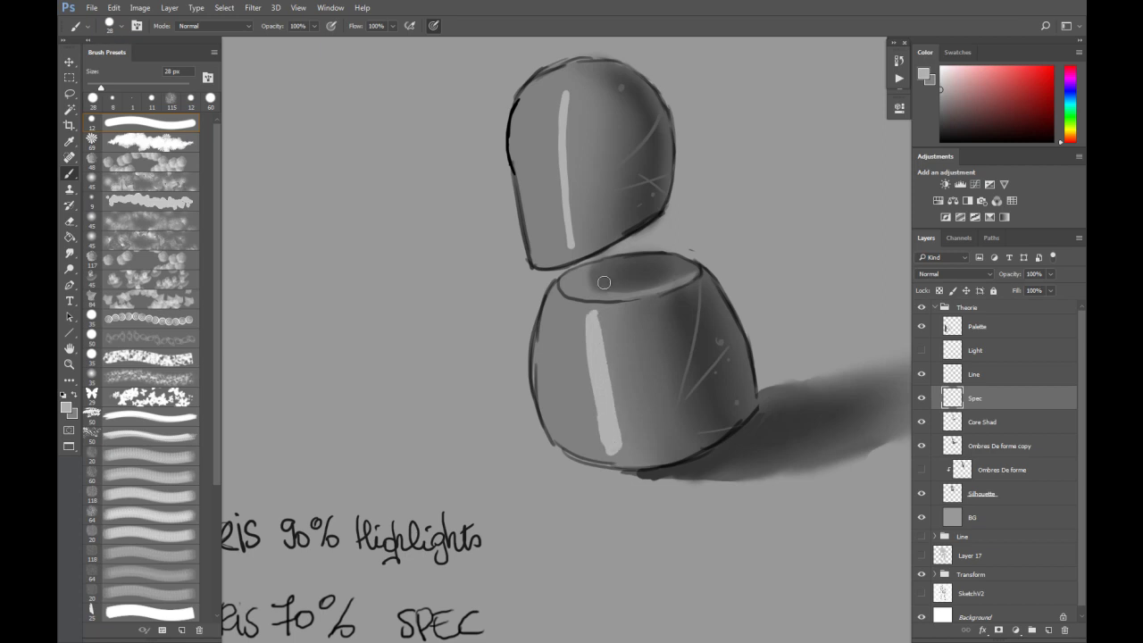
Blend both specular bands with the Smudge tool at about 129 to 154 px and erase thin scratches into them at 5 px.
key(r)
mouse_move(563, 98)
mouse_down()
mouse_move(563, 246)
mouse_move(551, 172)
mouse_move(556, 69)
mouse_up()
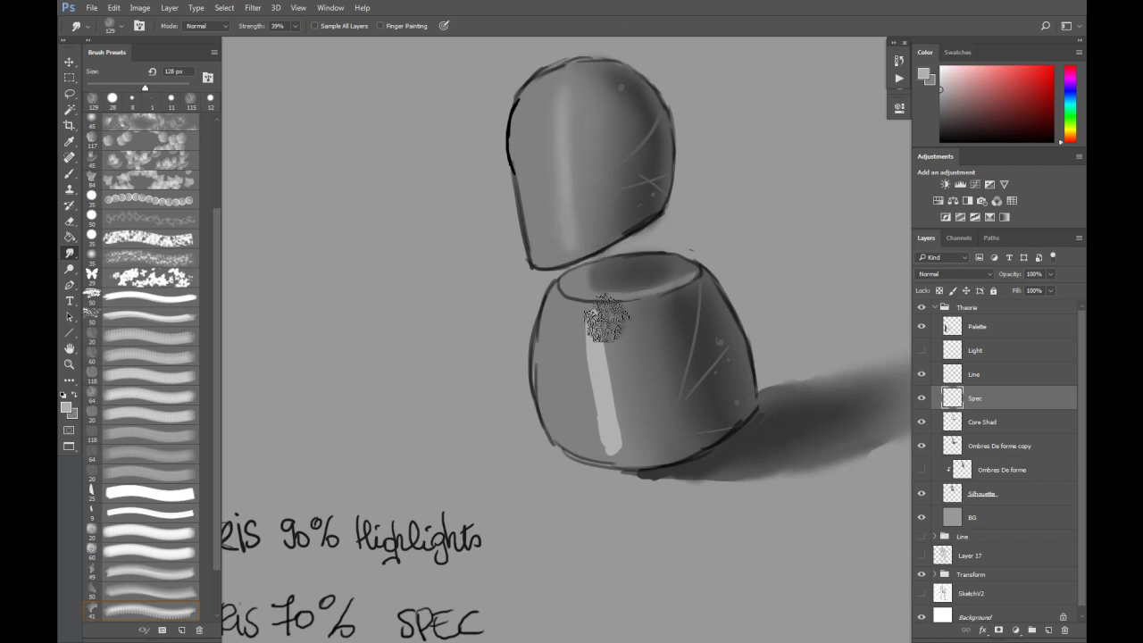
key(bracketright)
drag(599, 327, 613, 444)
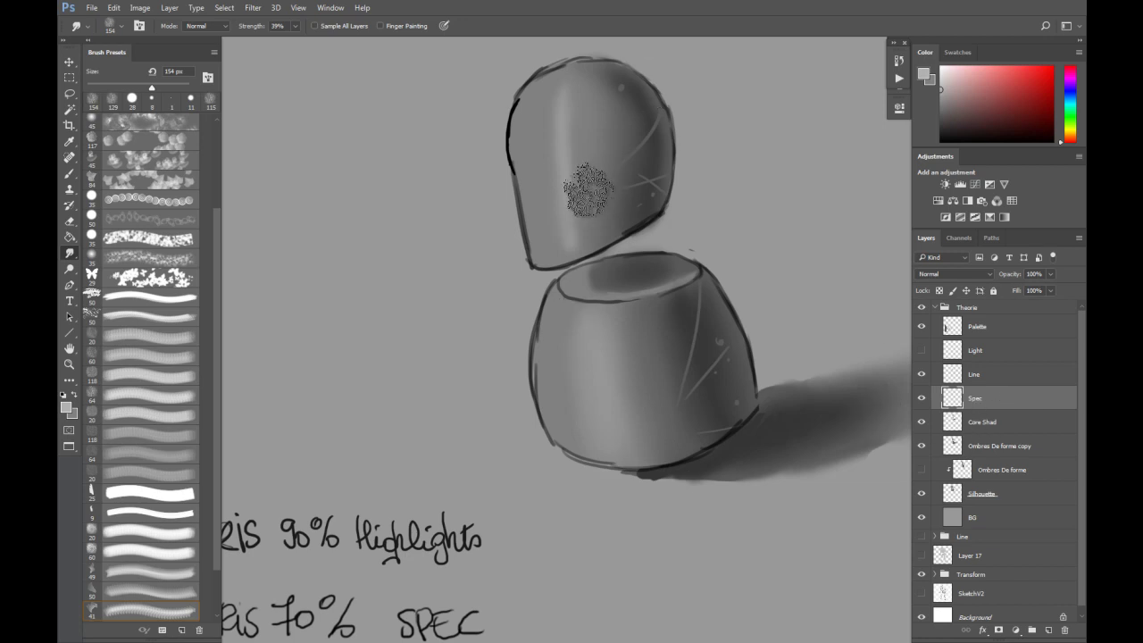
key(e)
alt+right_click(560, 156)
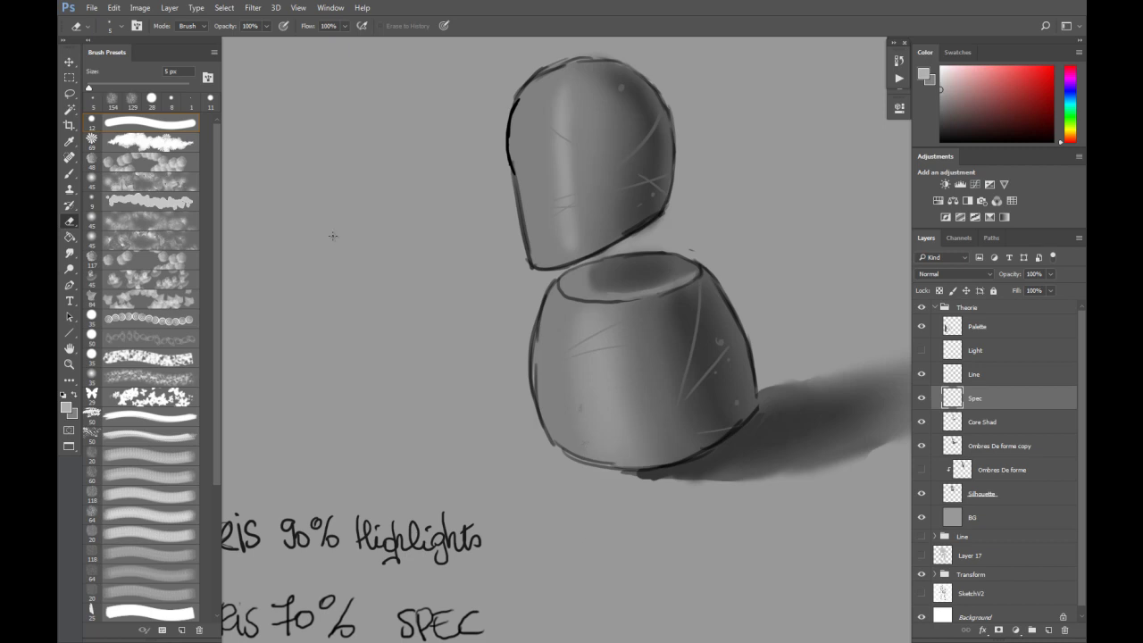
Compare the drawing with the Spec and Core Shad layers hidden and shown.
click(922, 399)
click(923, 422)
click(922, 402)
click(921, 421)
click(922, 399)
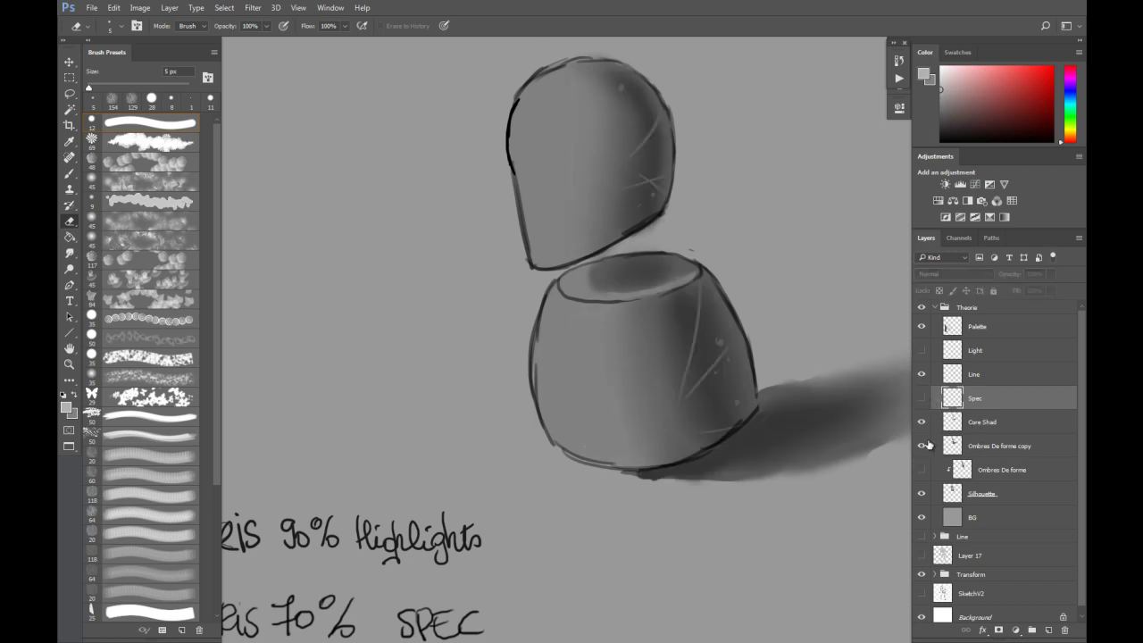
click(922, 400)
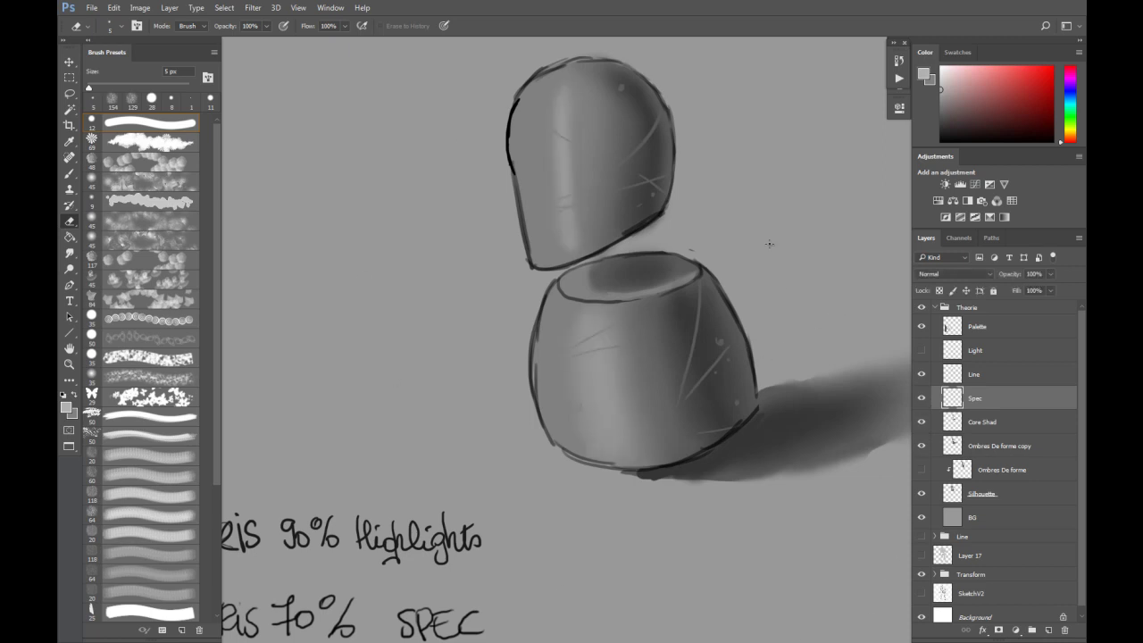
scroll(769, 244, down, 1)
drag(753, 192, 667, 224)
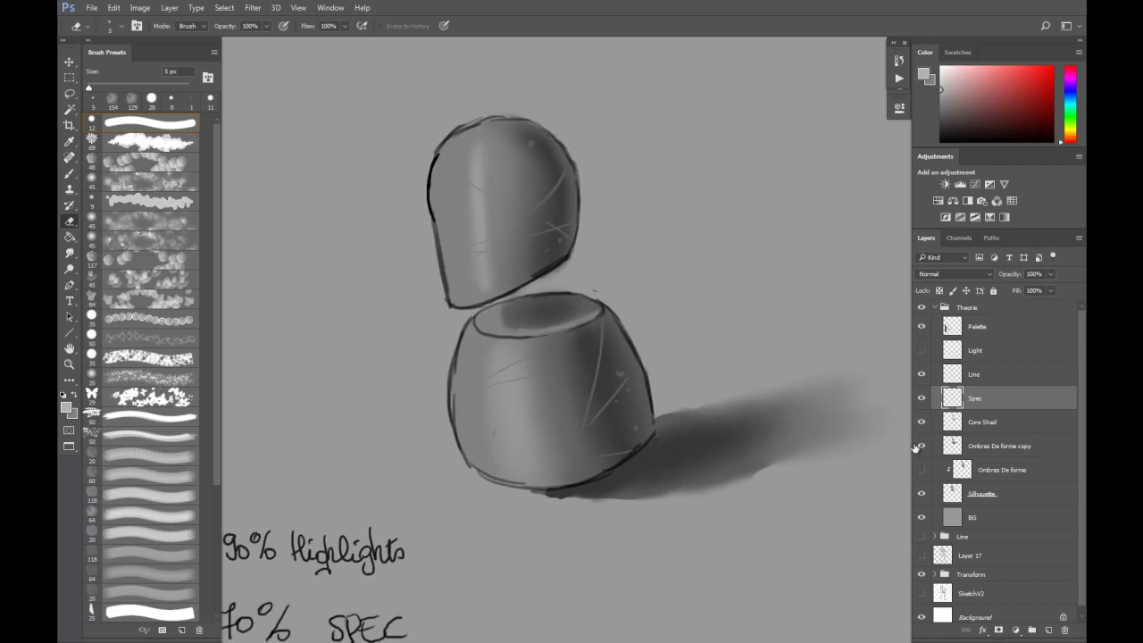
Add two new layers above Spec and name the lower one "AO".
click(988, 381)
click(982, 404)
click(1050, 631)
click(1050, 631)
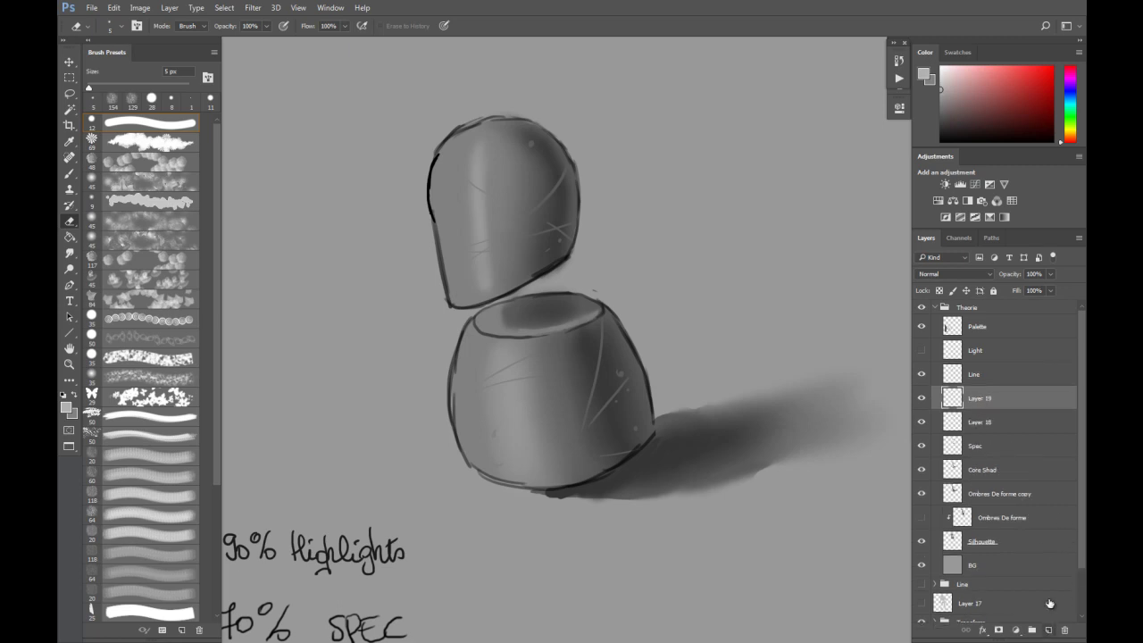
double_click(978, 421)
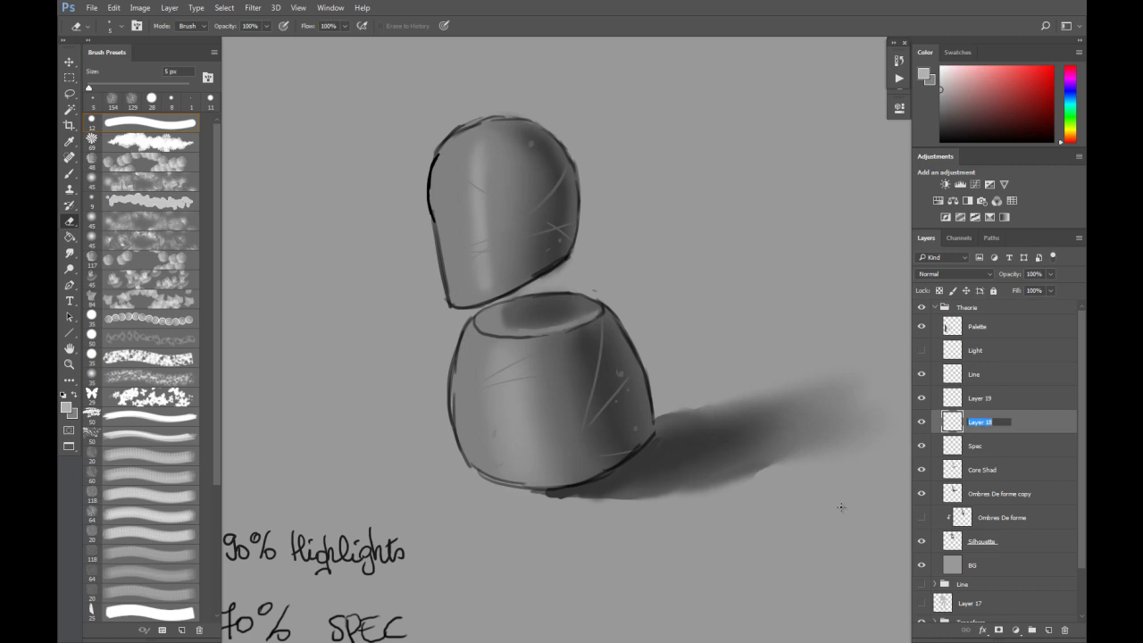
text(AO)
key(Return)
Rename the new layer above AO as "Highlights".
click(975, 399)
double_click(978, 399)
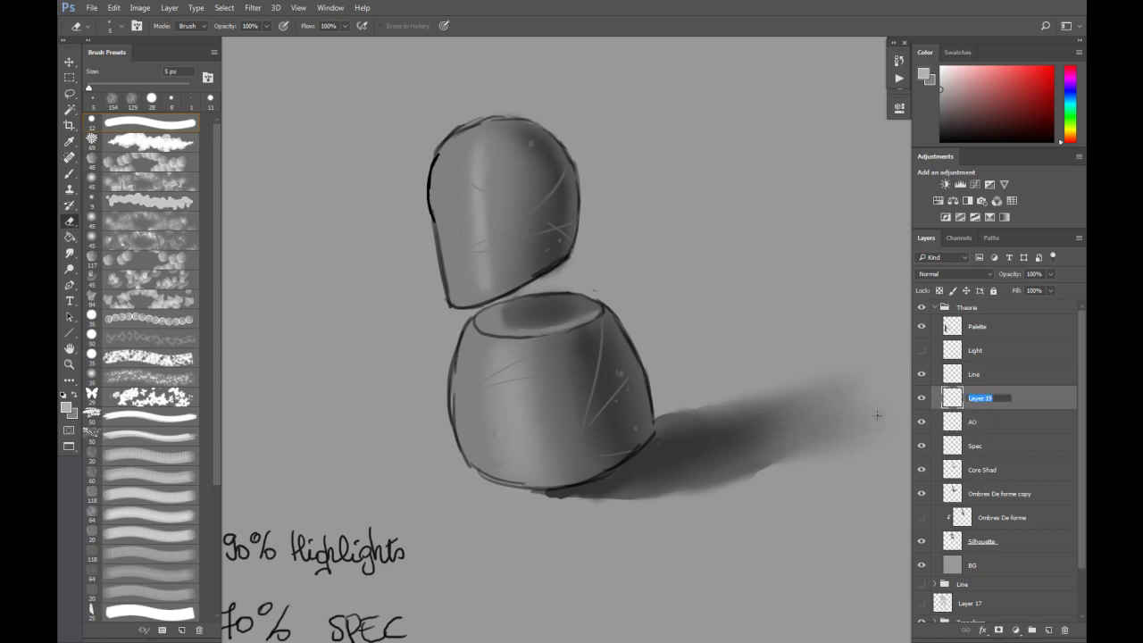
text(Highlights)
key(Return)
Paint a dark contact occlusion under the torso's base on the AO layer, using the palette's 10% grey at 8 px.
click(974, 420)
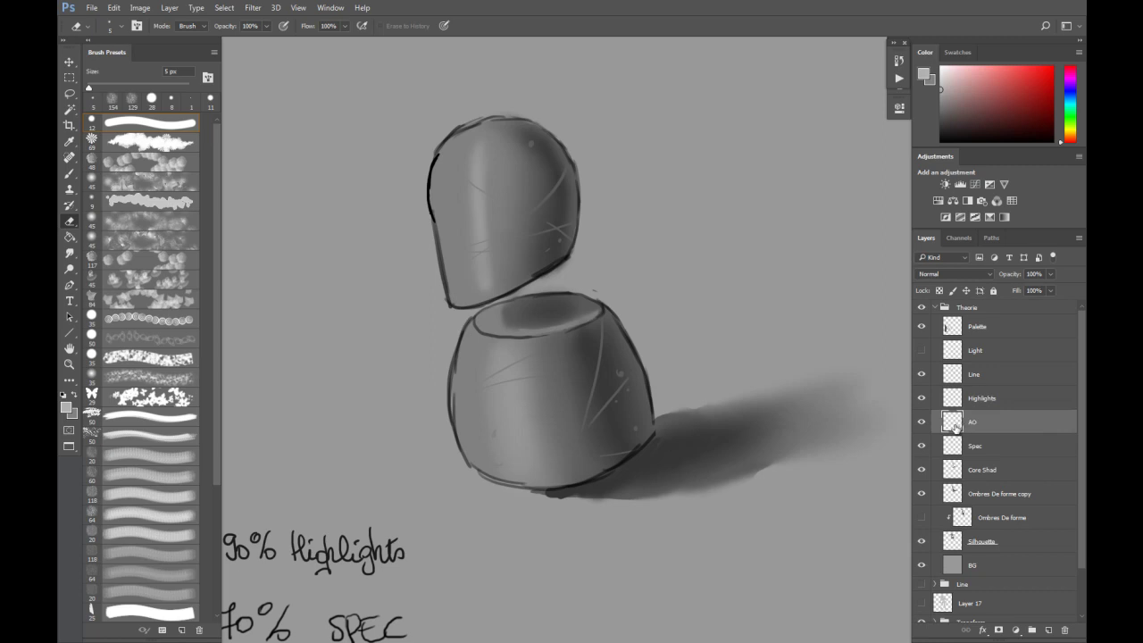
key(b)
drag(434, 483, 672, 426)
drag(524, 494, 505, 258)
alt+click(329, 383)
mouse_move(718, 226)
mouse_down()
mouse_move(528, 441)
mouse_move(524, 403)
mouse_move(503, 405)
mouse_up()
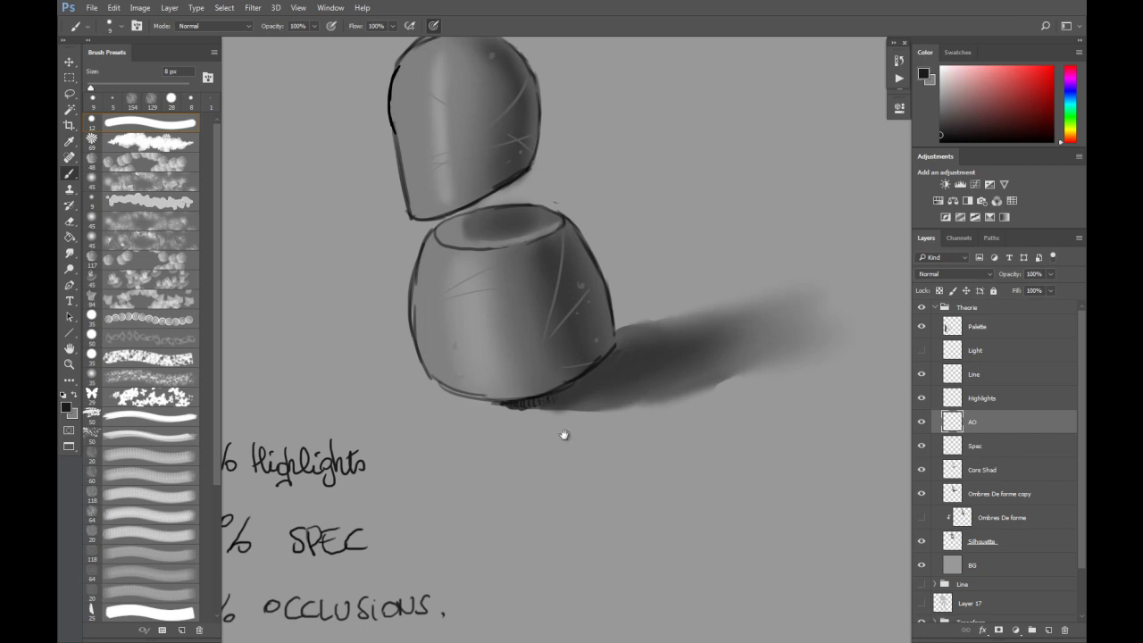
Blend the occlusion marks into the cast shadow with Smudge at 154 px and compare with the AO layer hidden and shown.
scroll(549, 511, up, 2)
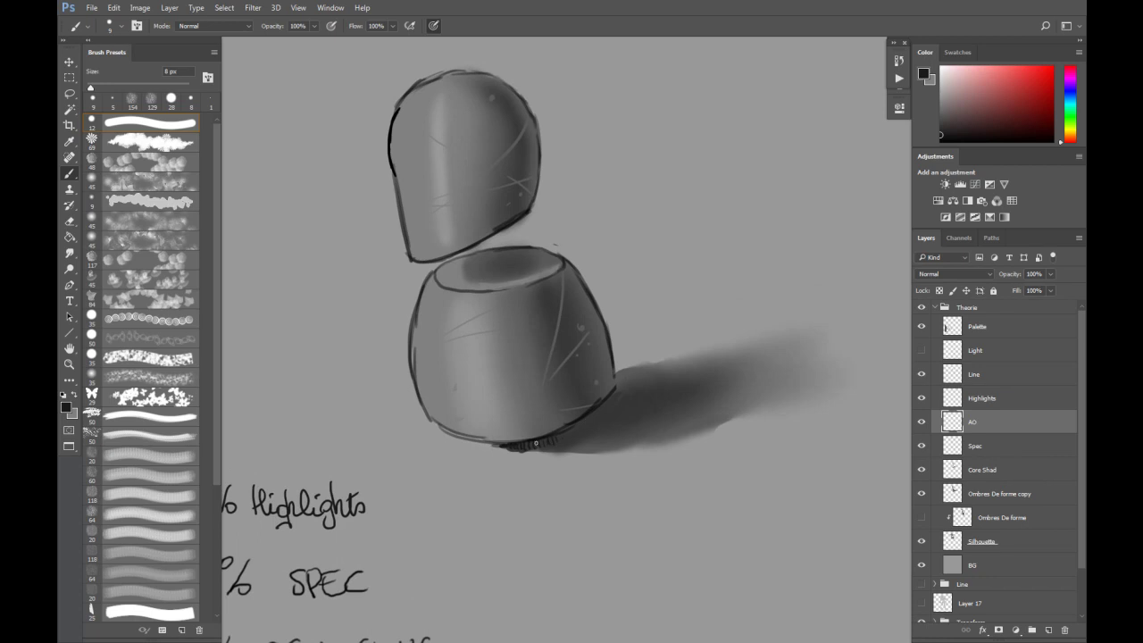
key(r)
mouse_move(548, 449)
mouse_down()
mouse_move(514, 452)
mouse_move(597, 435)
mouse_up()
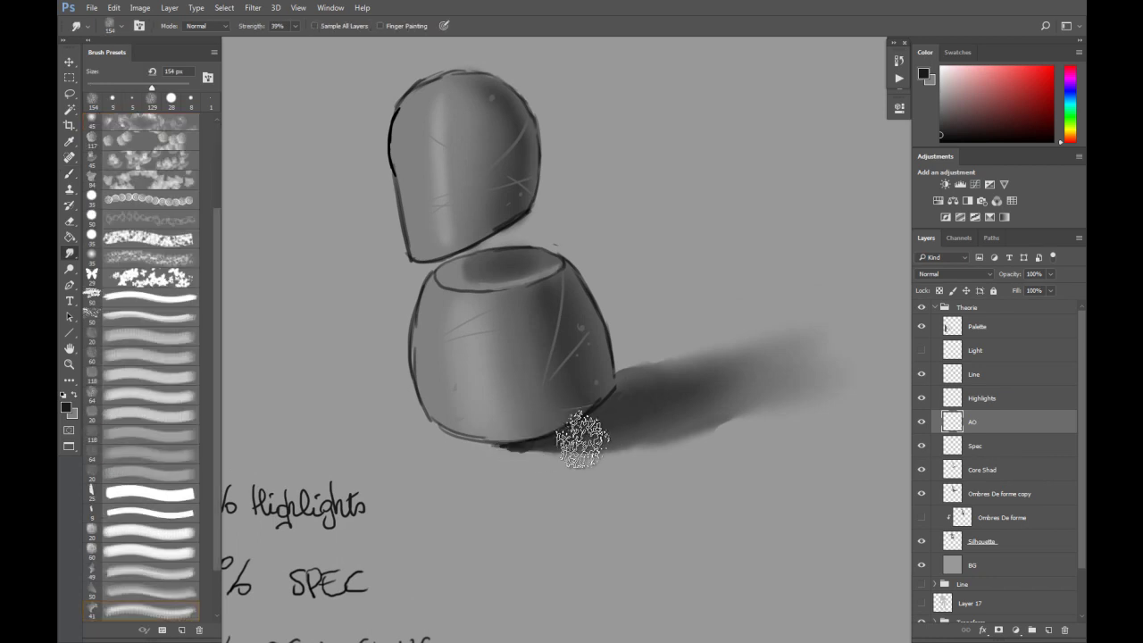
click(922, 422)
click(922, 423)
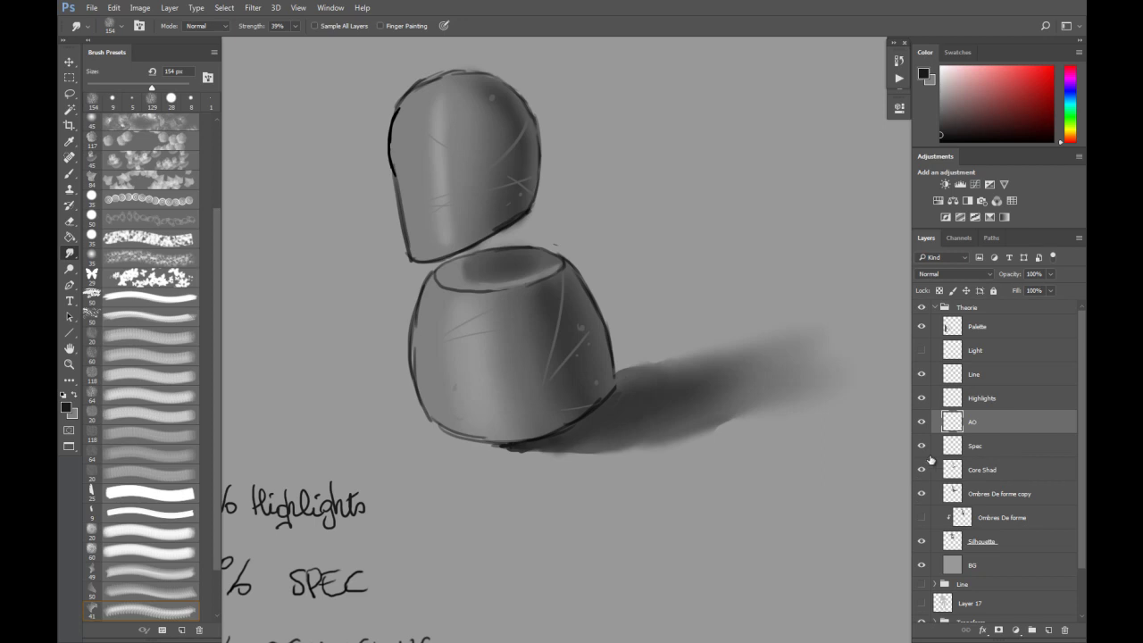
Paint highlight marks on the torso's bright band in the Highlights layer with the 90% grey and smudge them at 154 px.
click(954, 402)
drag(392, 437, 696, 418)
key(b)
alt+click(365, 484)
mouse_move(702, 293)
mouse_down()
mouse_move(625, 293)
mouse_move(693, 283)
mouse_up()
drag(795, 297, 648, 268)
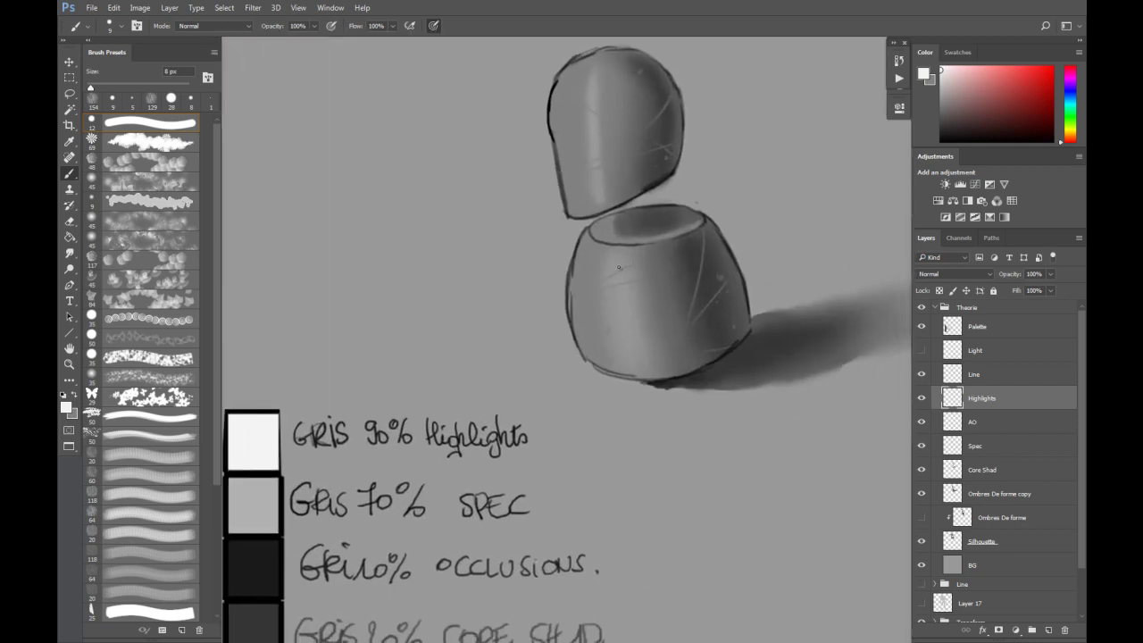
click(617, 265)
drag(623, 303, 628, 336)
key(r)
drag(619, 263, 628, 344)
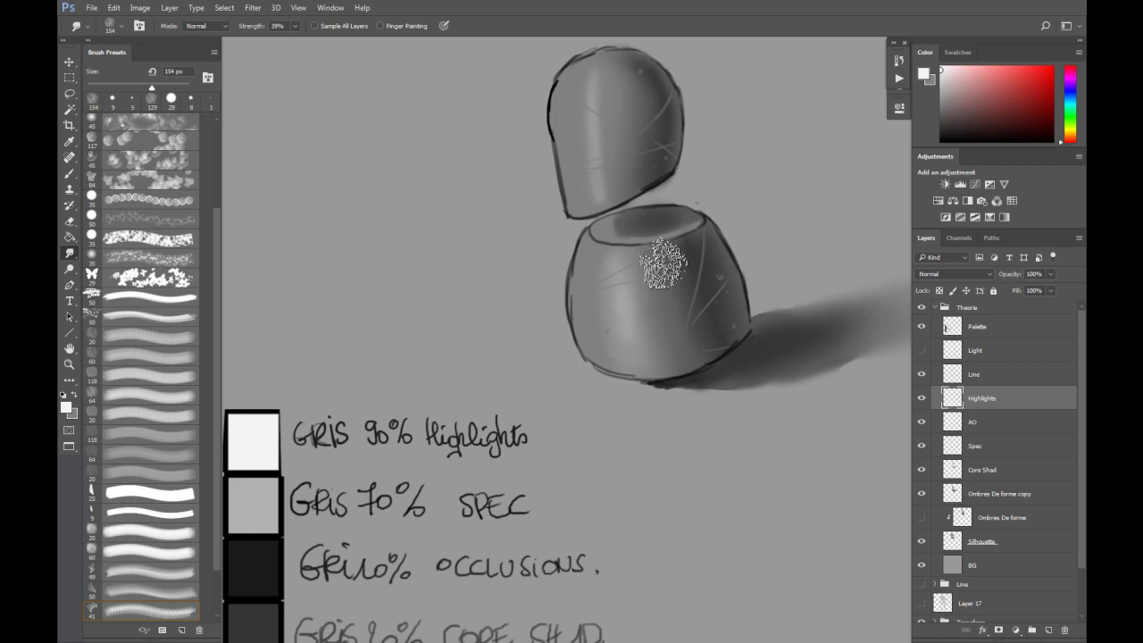
Paint small 90% grey highlights down the helmet's bright band at 8 px and soften them with Smudge at 78 px.
key(b)
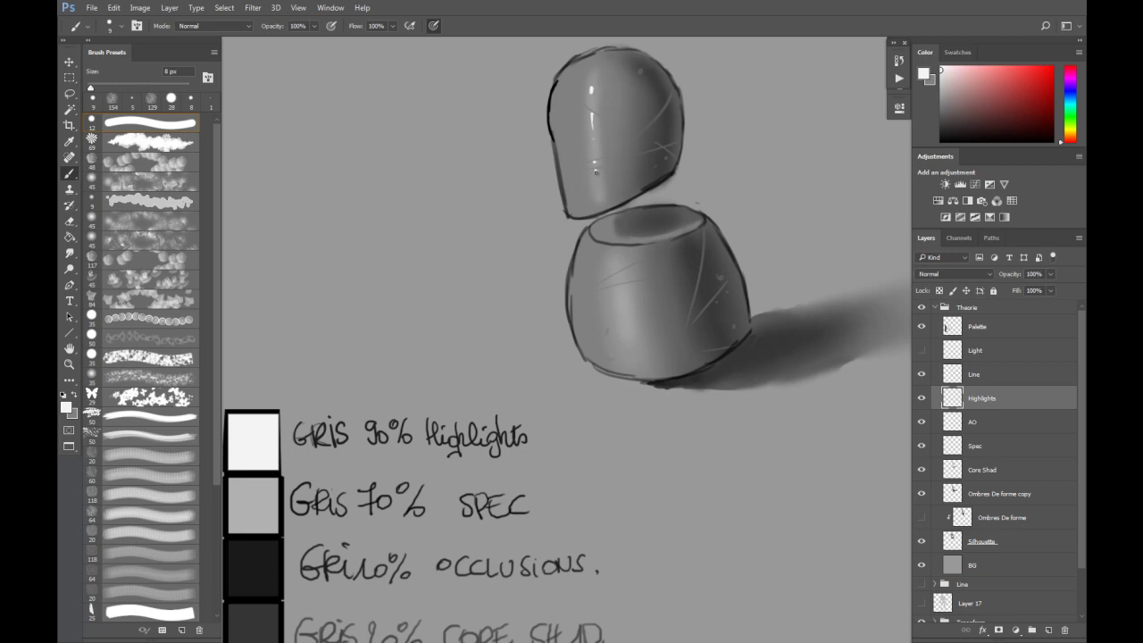
key(r)
drag(593, 88, 581, 90)
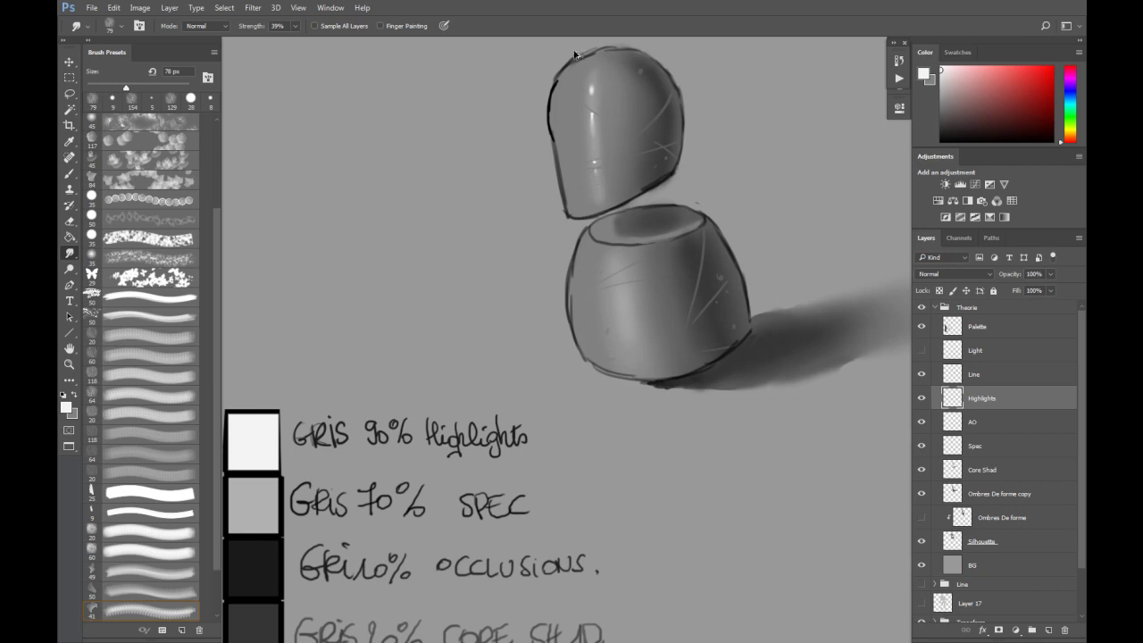
Compare the whole drawing with the Line layer and the Highlights layer each hidden and shown.
key(ctrl+minus)
key(ctrl+minus)
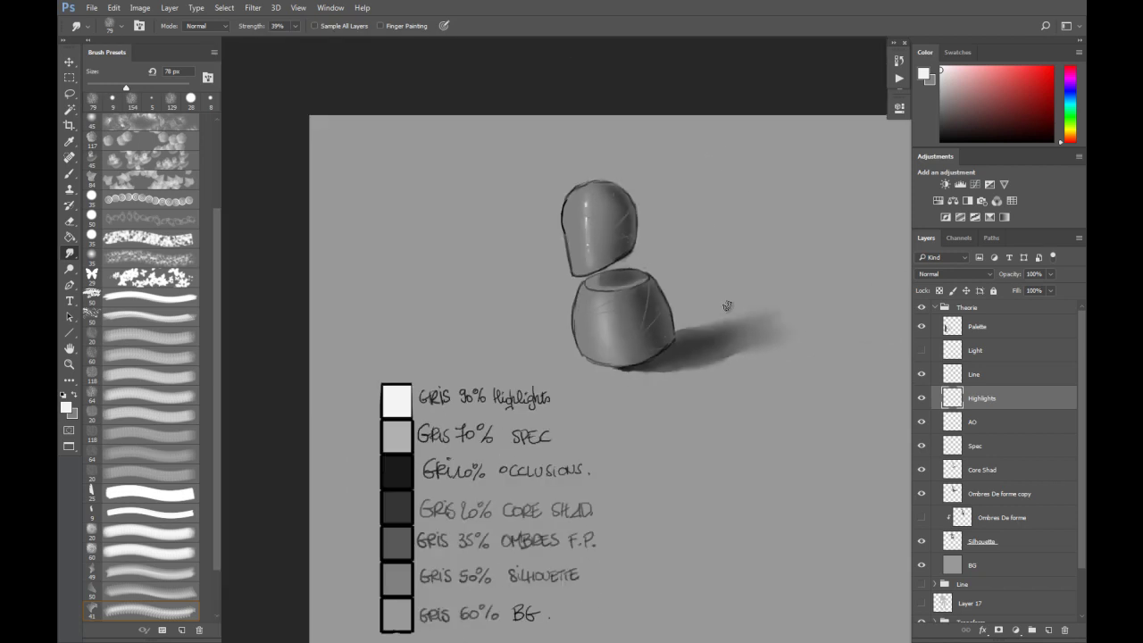
scroll(729, 298, up, 1)
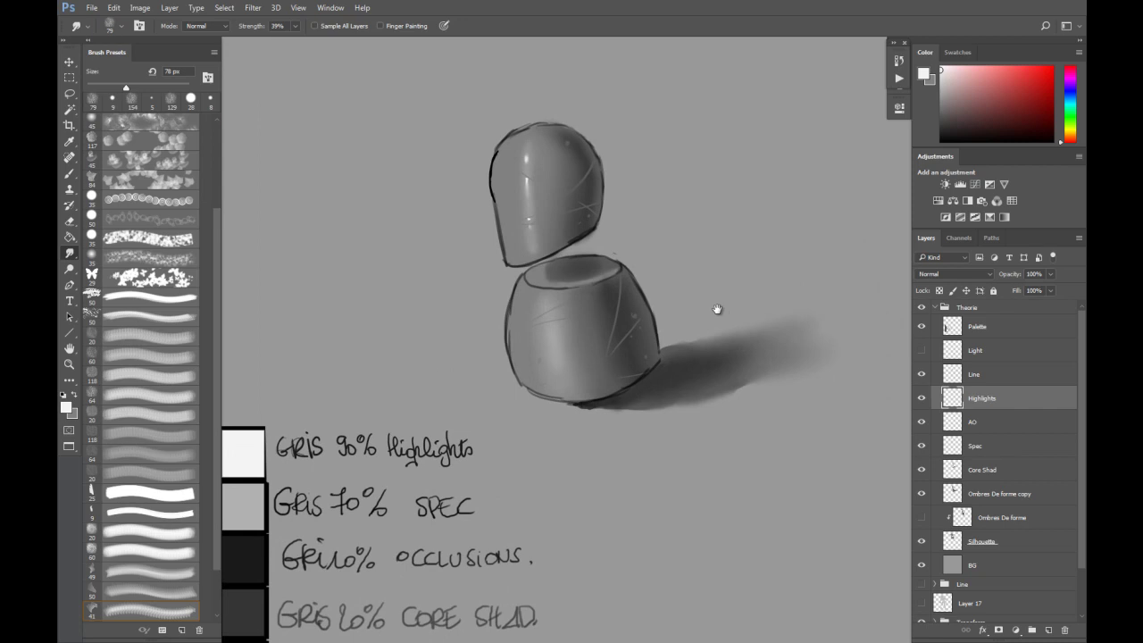
click(922, 374)
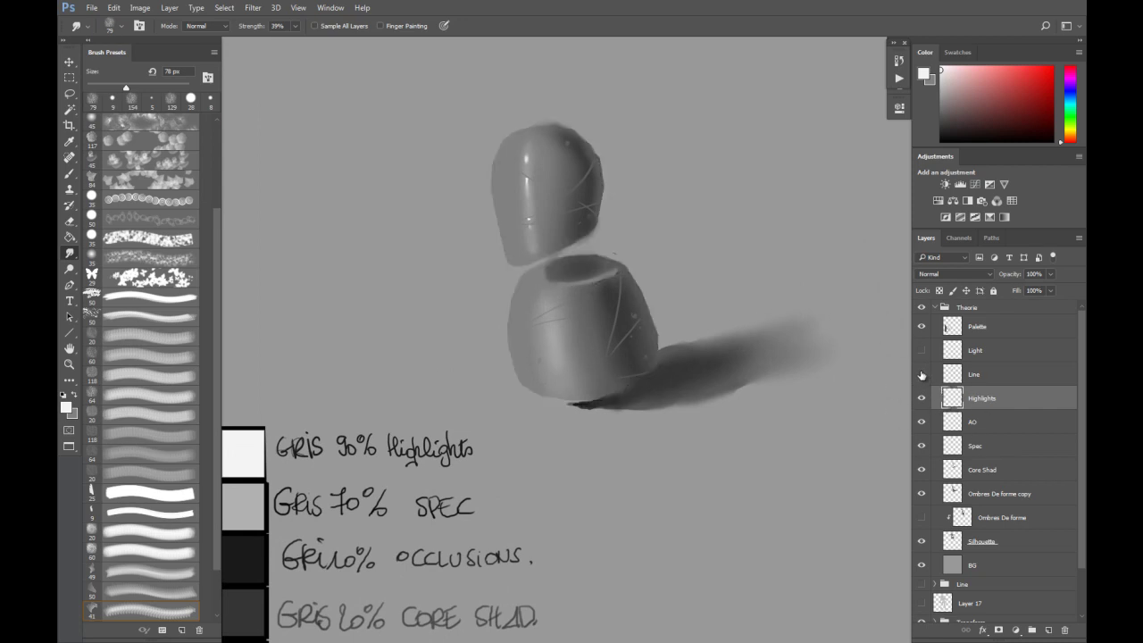
click(922, 375)
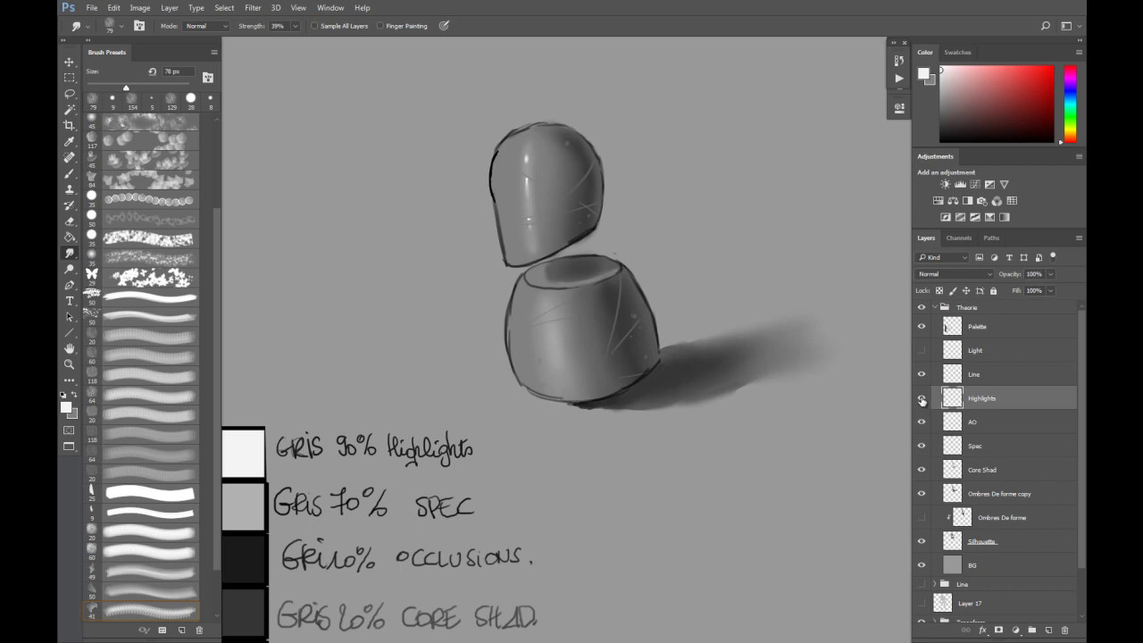
mouse_move(922, 403)
mouse_down()
mouse_move(921, 500)
mouse_move(925, 400)
mouse_up()
click(923, 398)
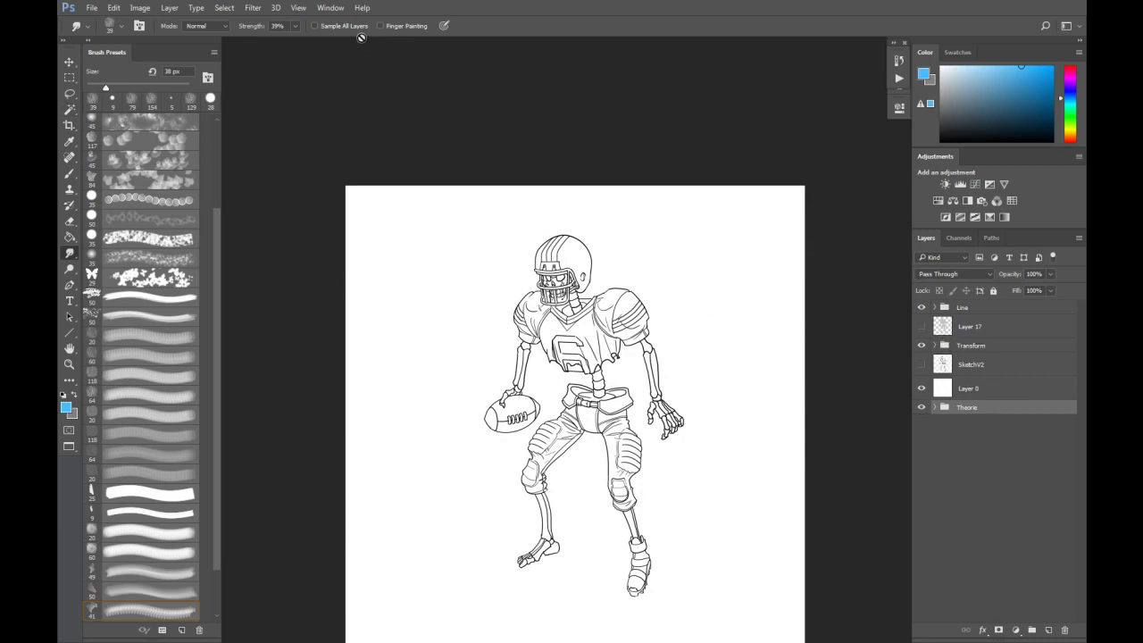
Select the white background around the football skeleton with the contiguous Magic Wand and invert the selection to the character.
click(72, 110)
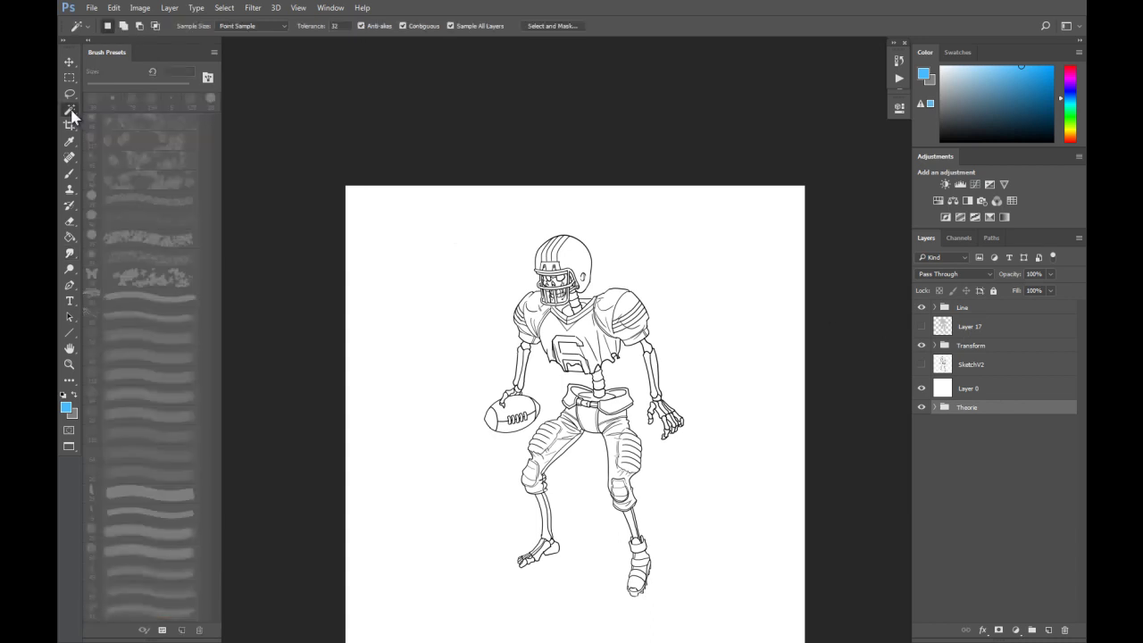
click(402, 25)
click(402, 26)
click(661, 348)
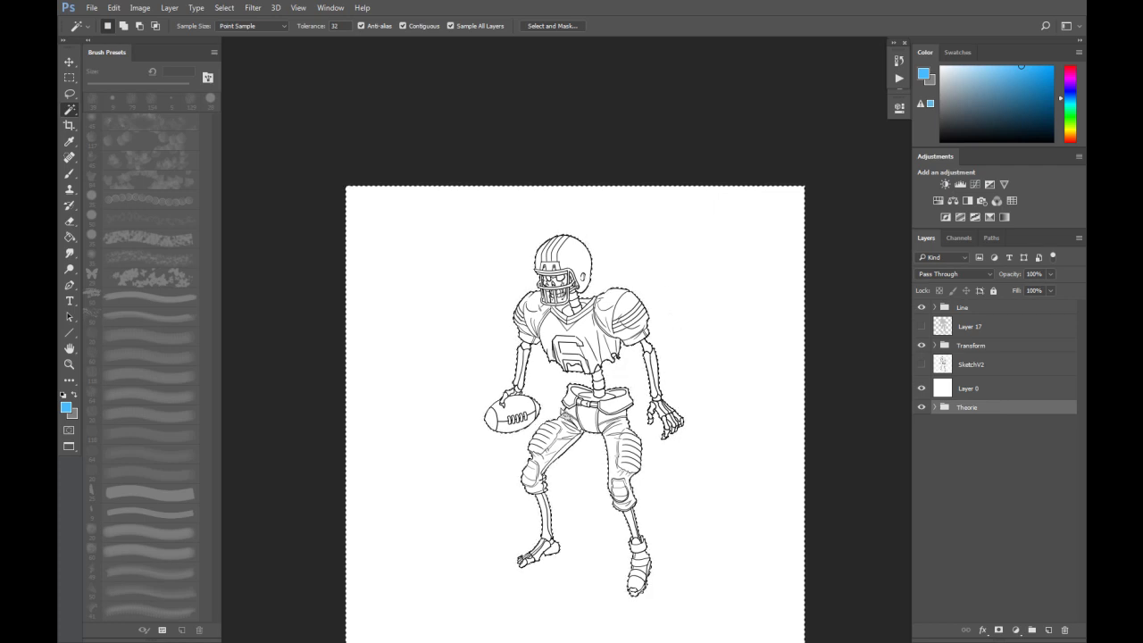
key(ctrl+shift+i)
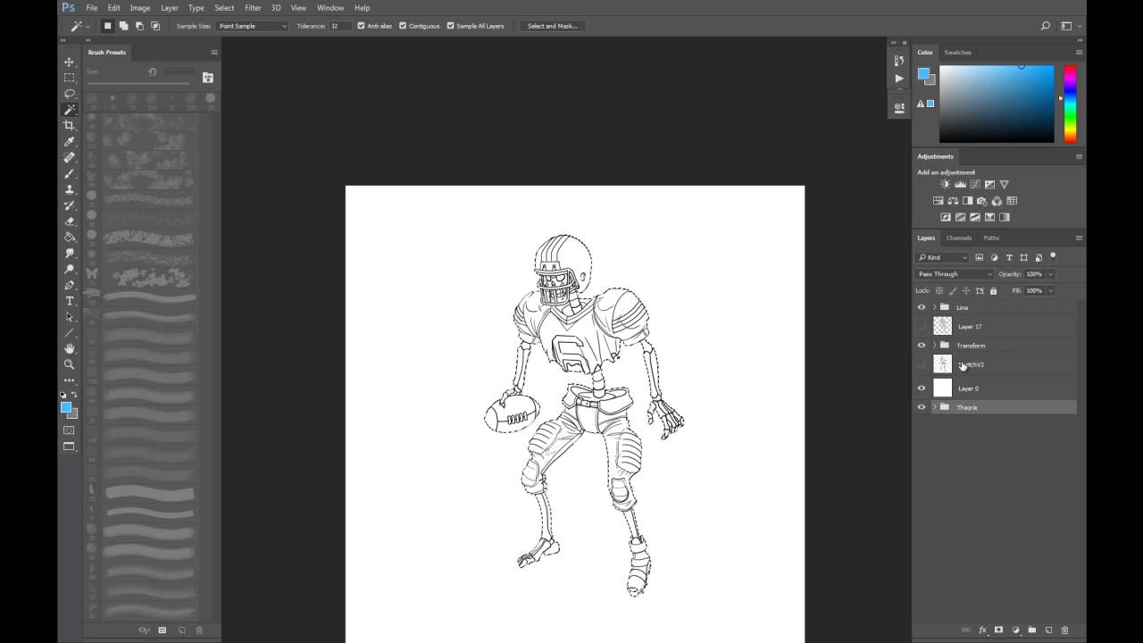
Add a new layer above Layer 17 and move the Palette layer out of the Theorie group to just above it.
click(974, 332)
click(1048, 630)
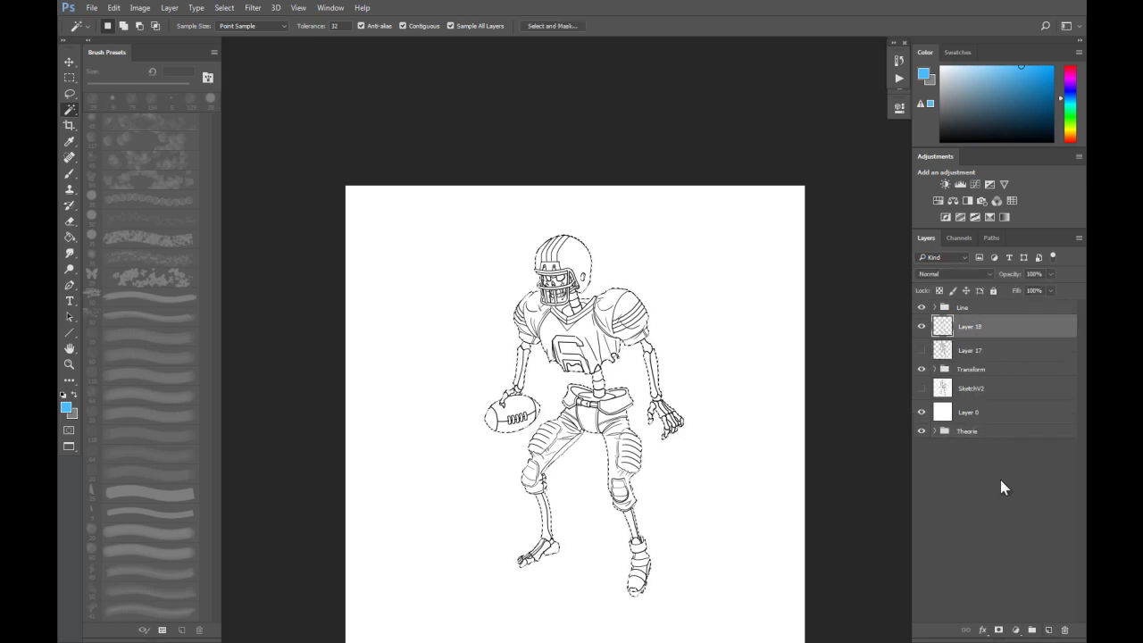
click(934, 431)
click(999, 454)
double_click(999, 456)
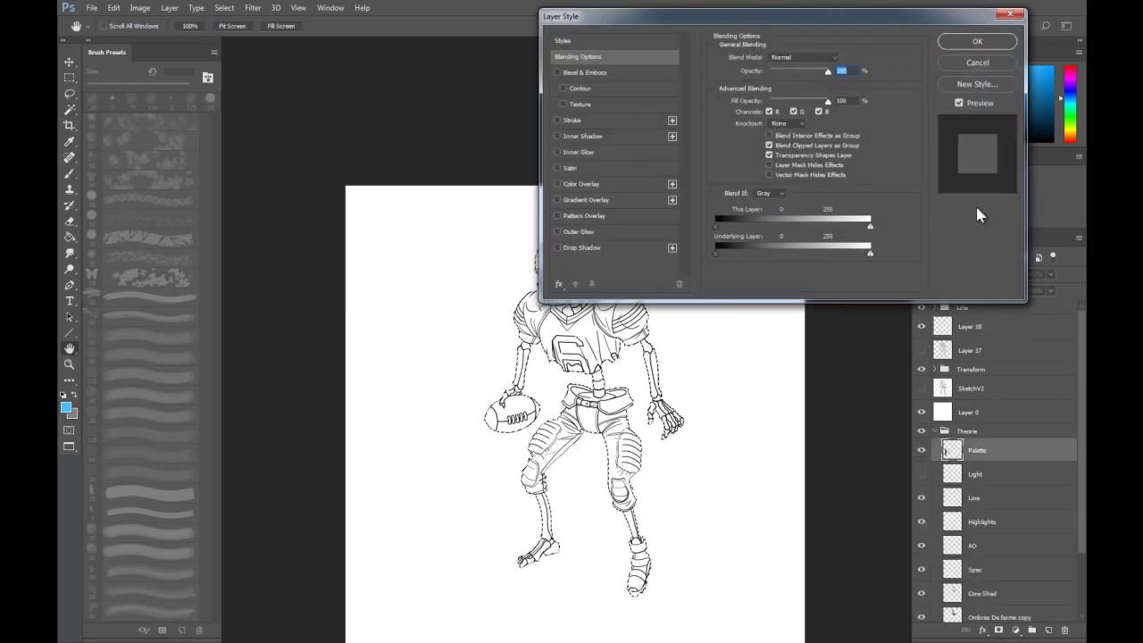
click(974, 66)
drag(1026, 454, 1024, 339)
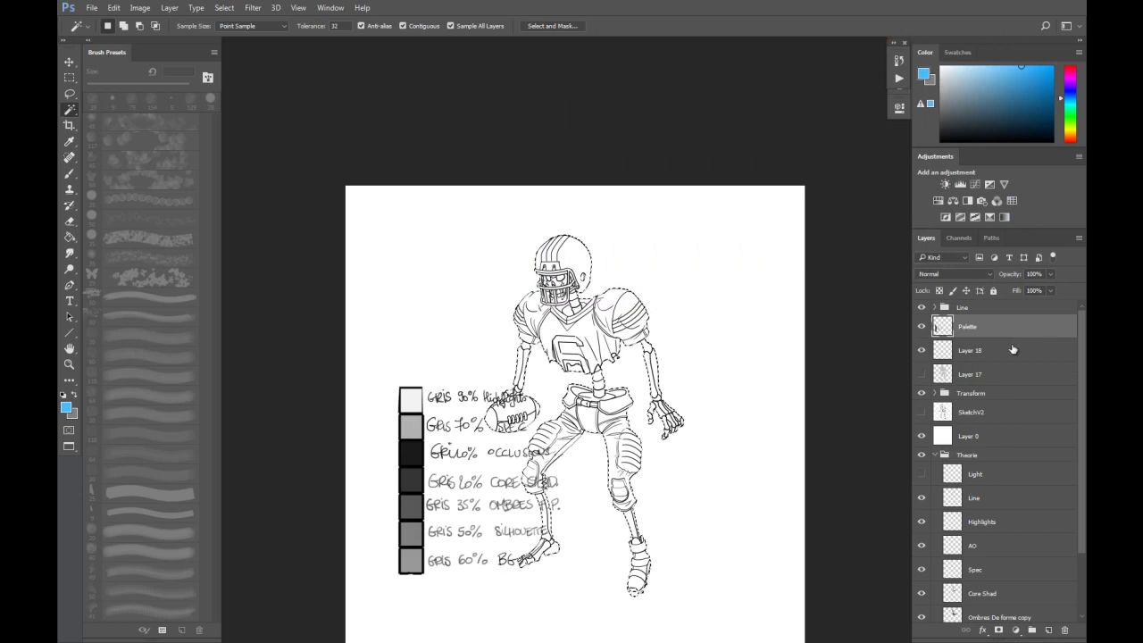
click(935, 456)
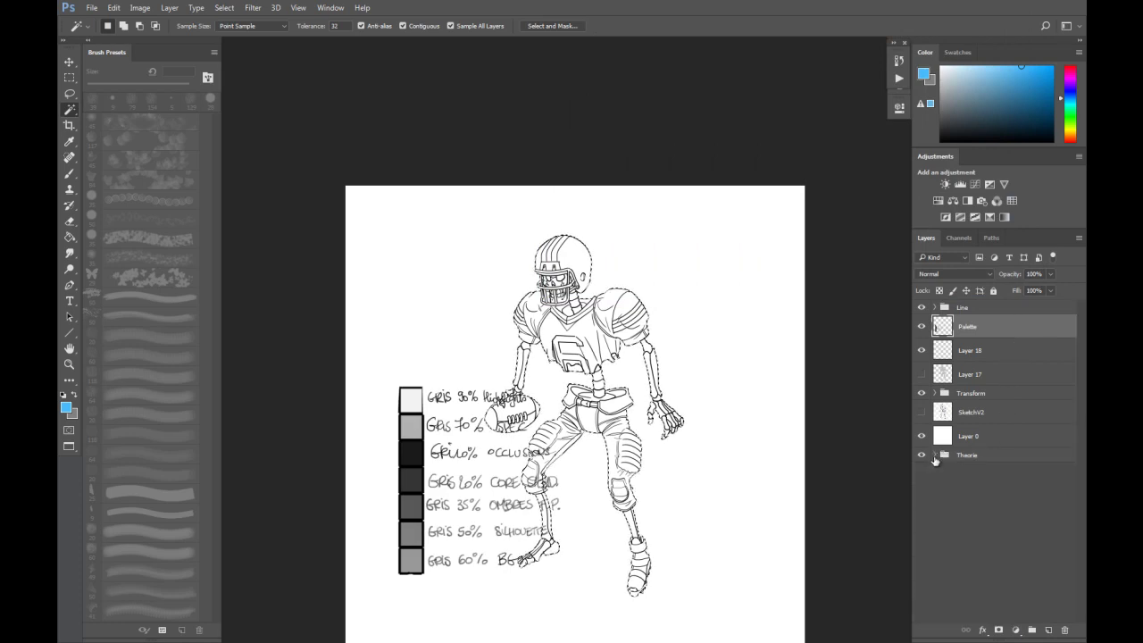
Fill the character selection on the new layer with the palette's 50% grey, hide the Palette layer and deselect.
key(b)
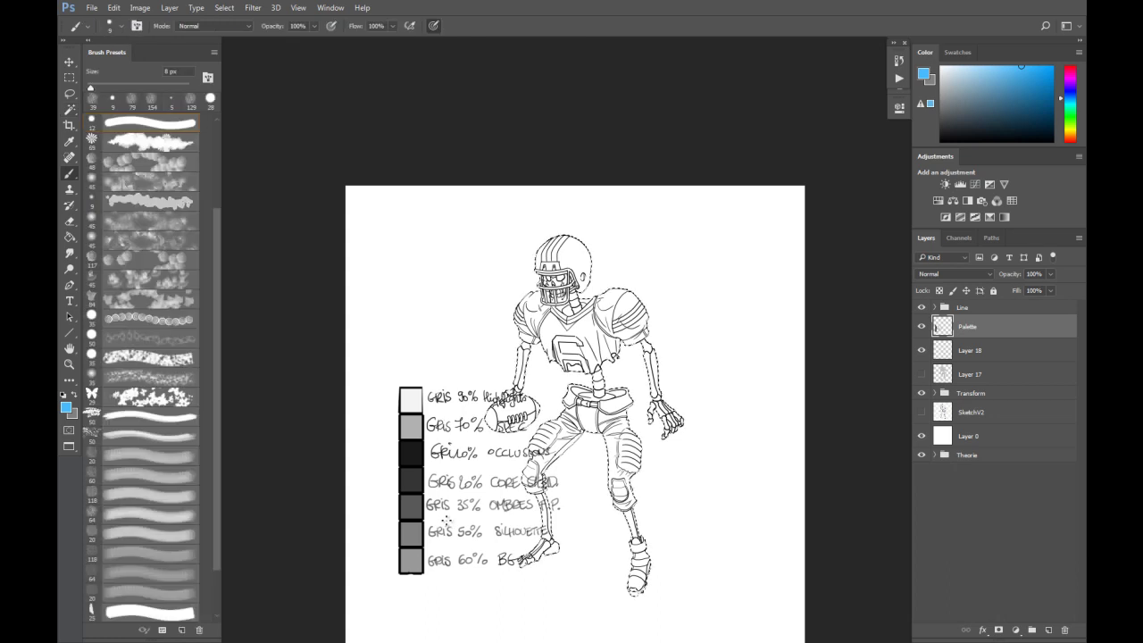
alt+click(423, 534)
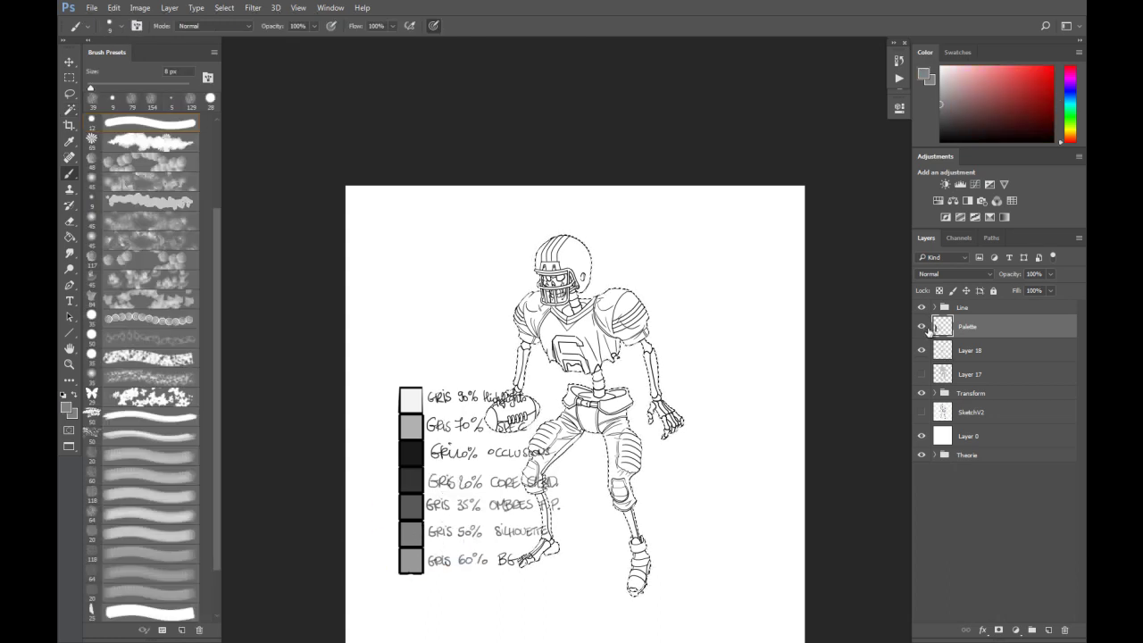
click(941, 351)
key(alt+BackSpace)
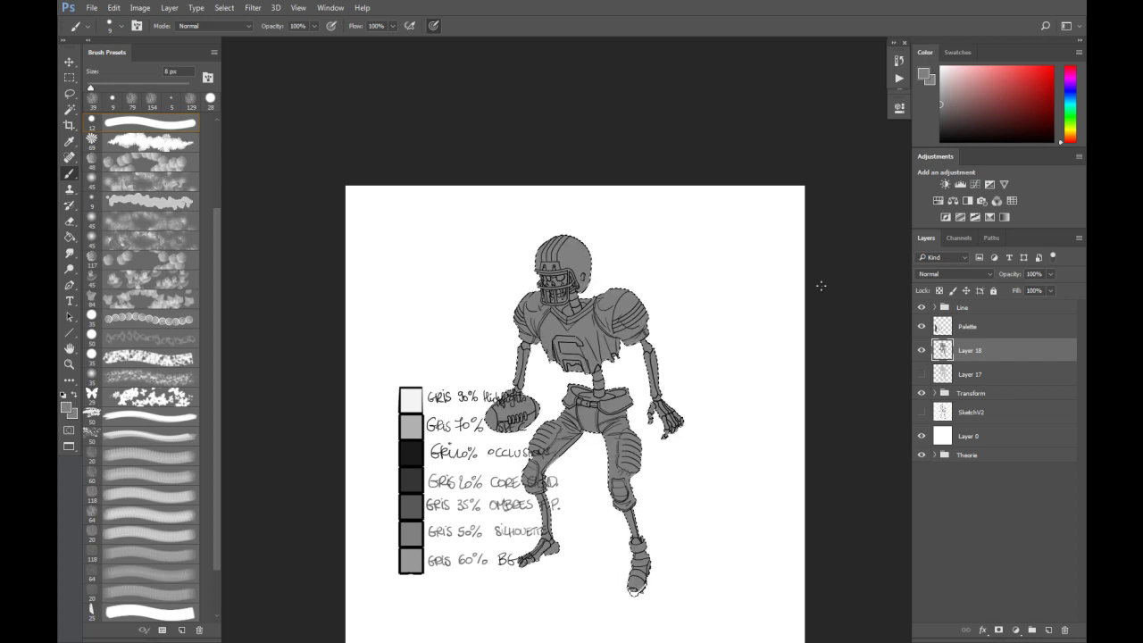
click(922, 326)
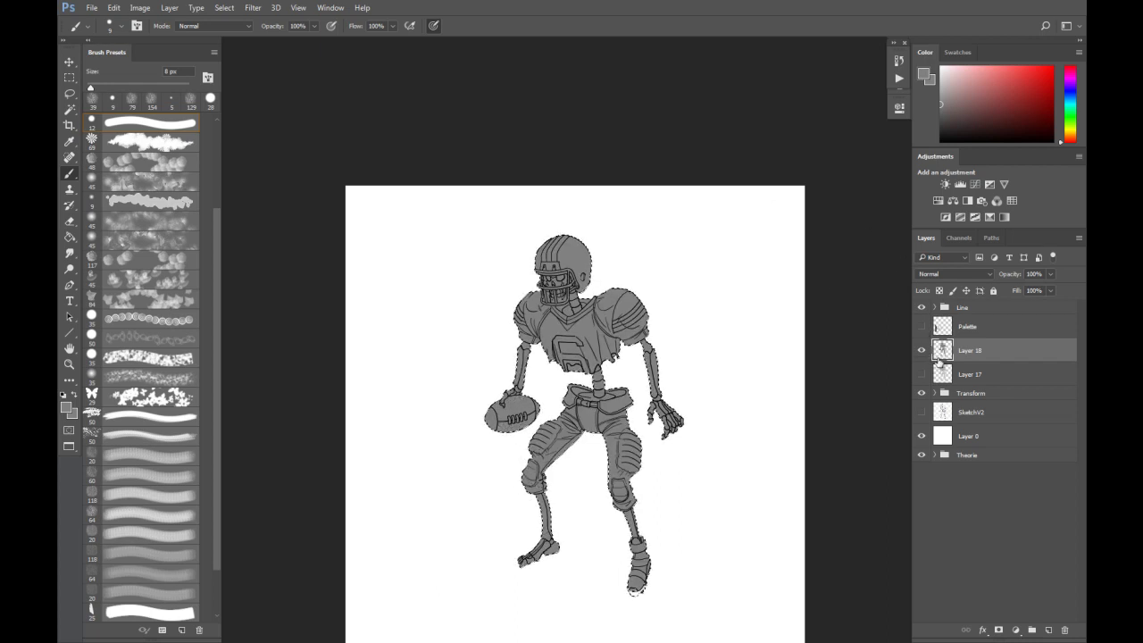
key(ctrl+d)
Rename the grey-filled layer as "Silhouette" and show the Palette layer again.
double_click(970, 351)
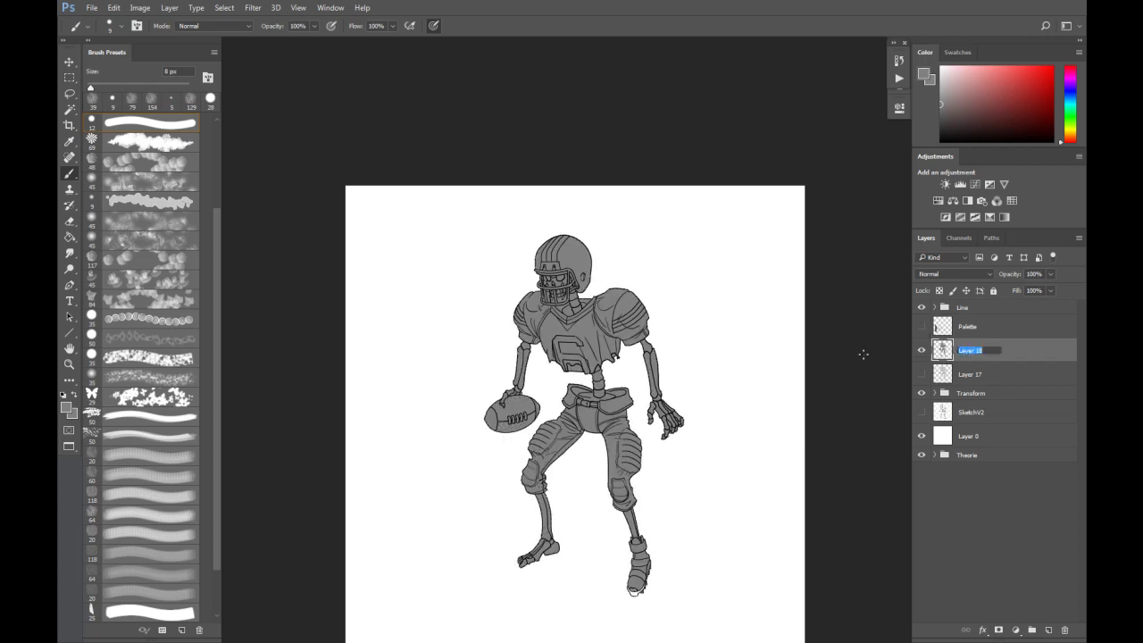
text(Silhouette)
key(Return)
click(922, 326)
Erase the grey fill from the face mask's open gaps beside the skull on the Silhouette layer with a 5 px eraser.
scroll(552, 305, up, 3)
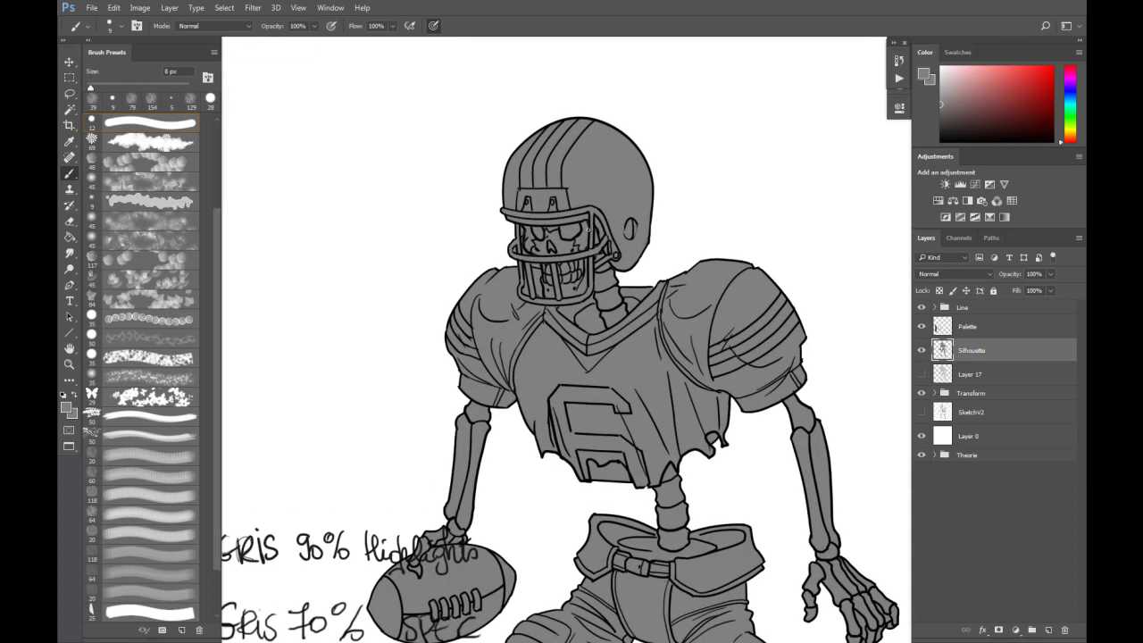
scroll(541, 221, up, 4)
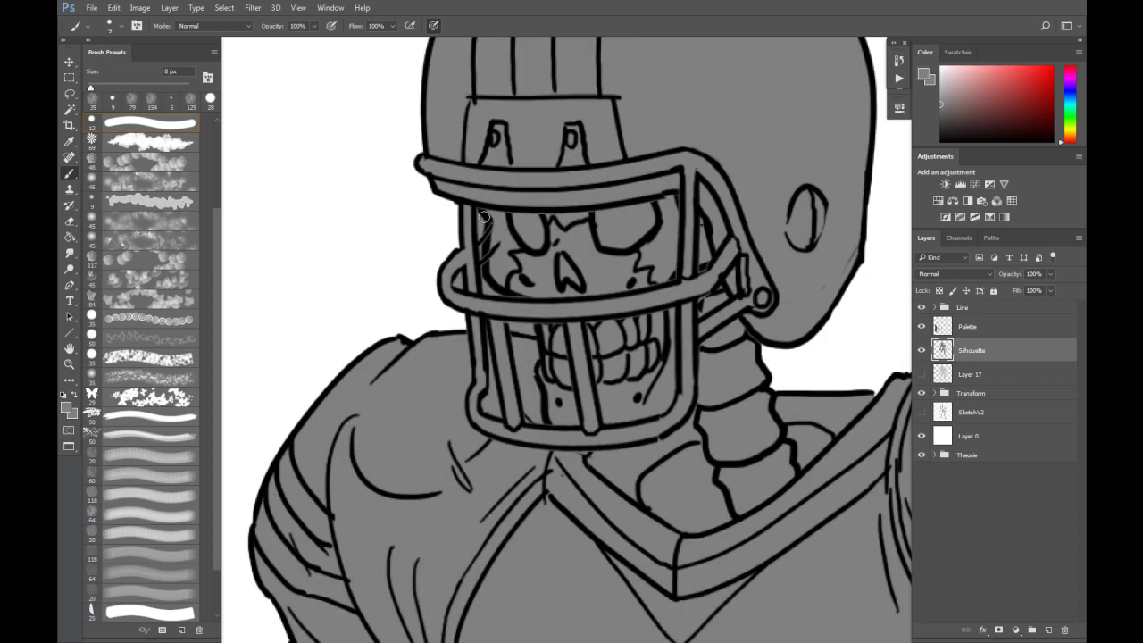
key(e)
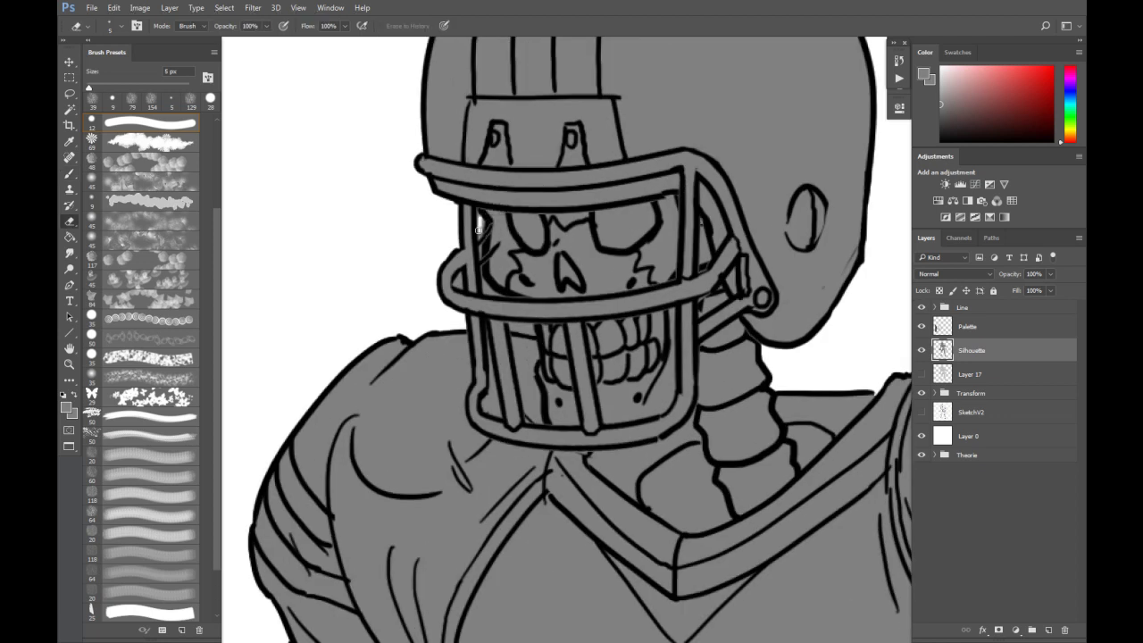
drag(479, 211, 479, 222)
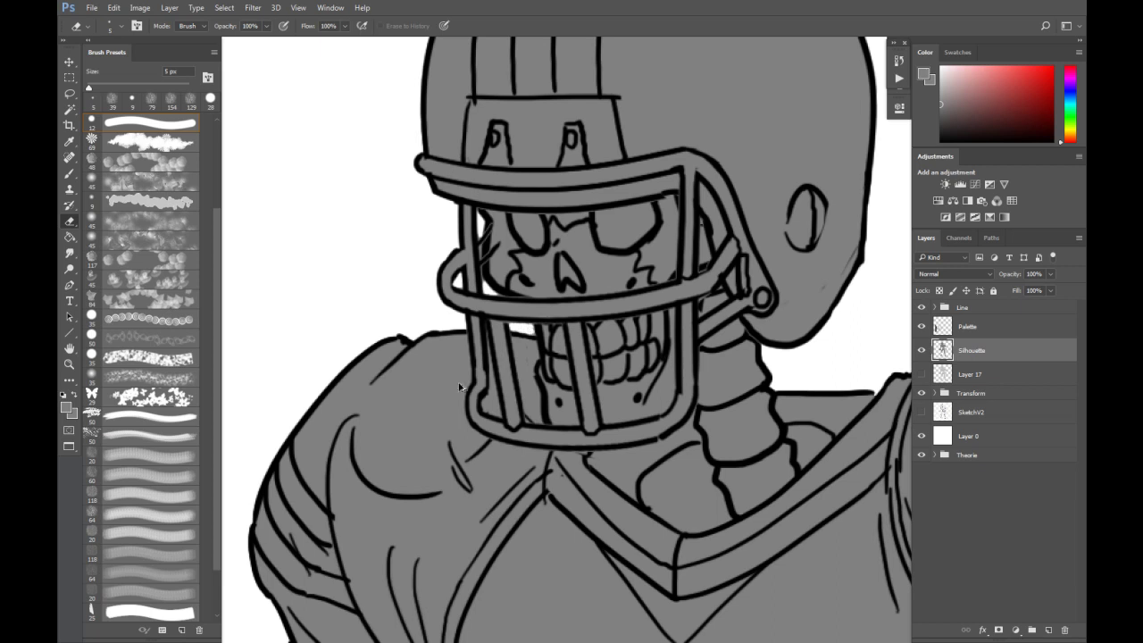
Examine the silhouette fill around the arms, belt, legs and hand for areas outside the line art.
key(ctrl+0)
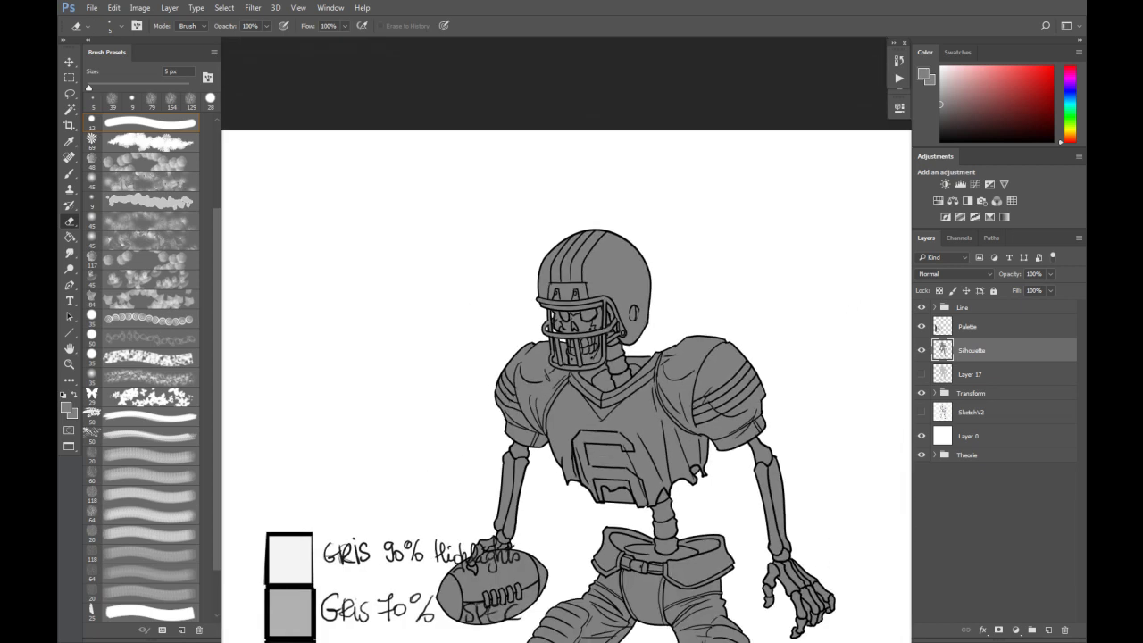
scroll(686, 353, down, 5)
scroll(711, 370, down, 3)
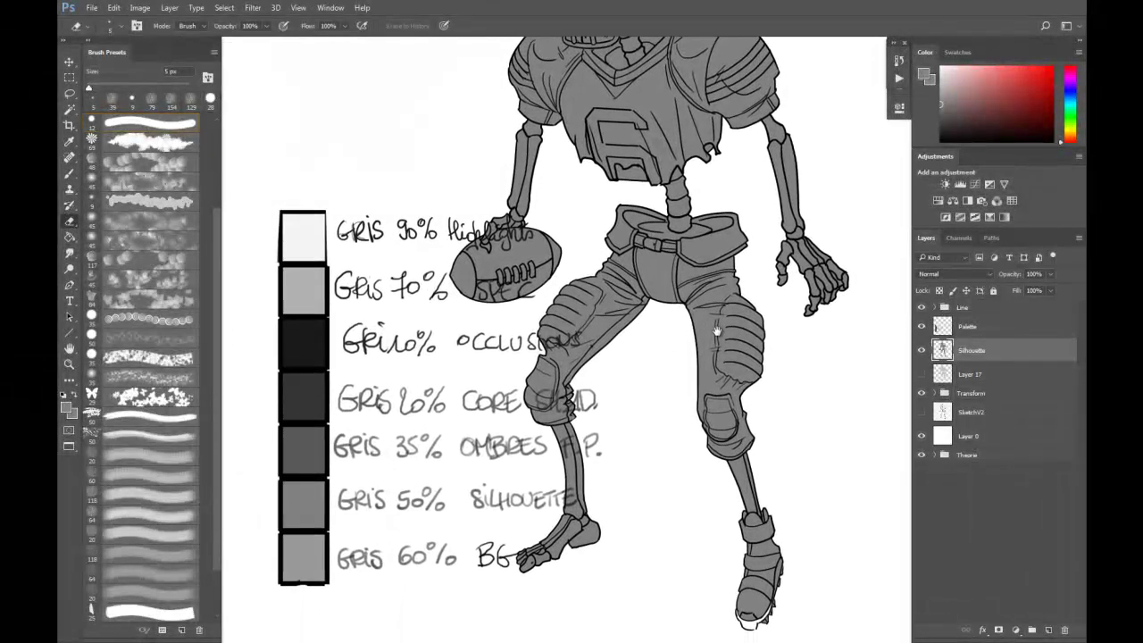
scroll(833, 290, up, 1)
scroll(832, 290, up, 1)
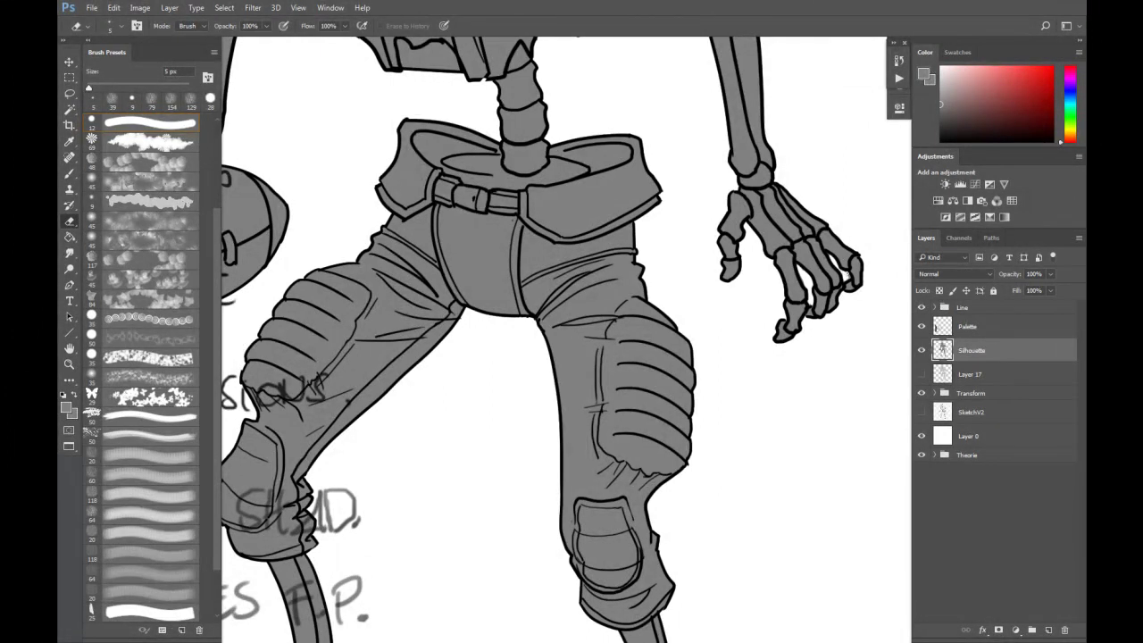
scroll(771, 225, down, 2)
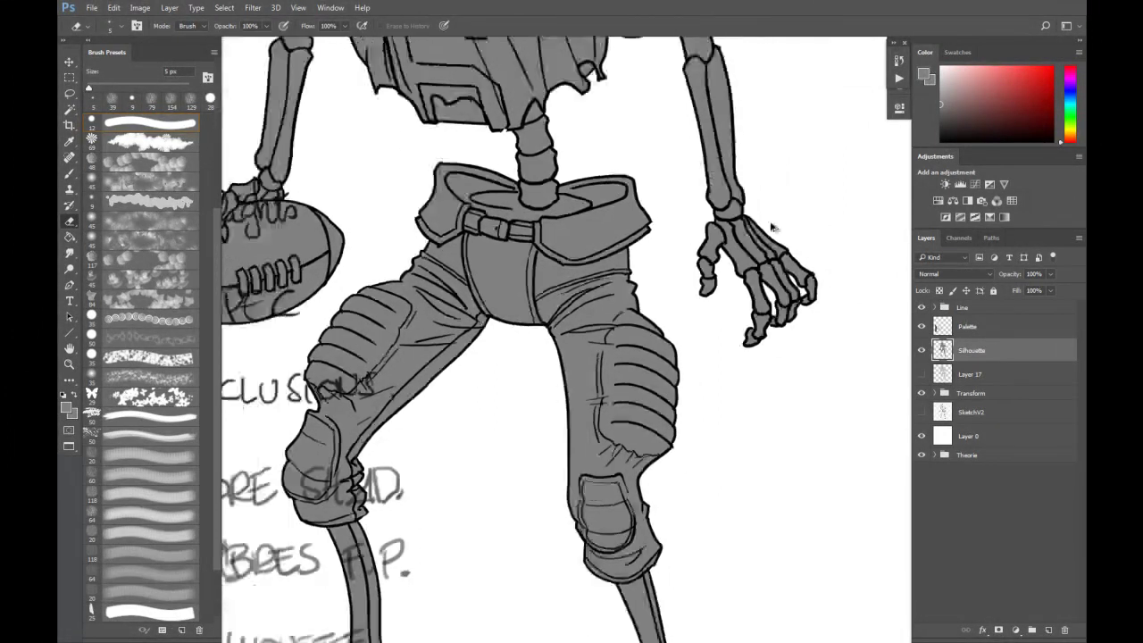
scroll(631, 274, down, 3)
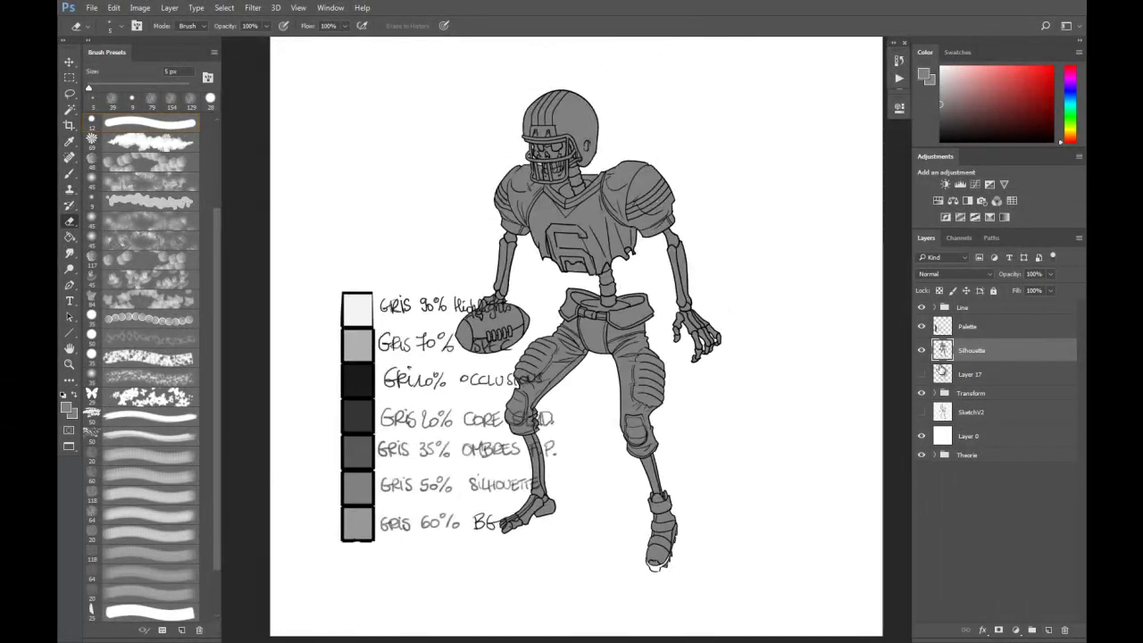
Rename the hidden Layer 17 beneath Silhouette as "BG" and make it visible.
double_click(969, 374)
text(BG)
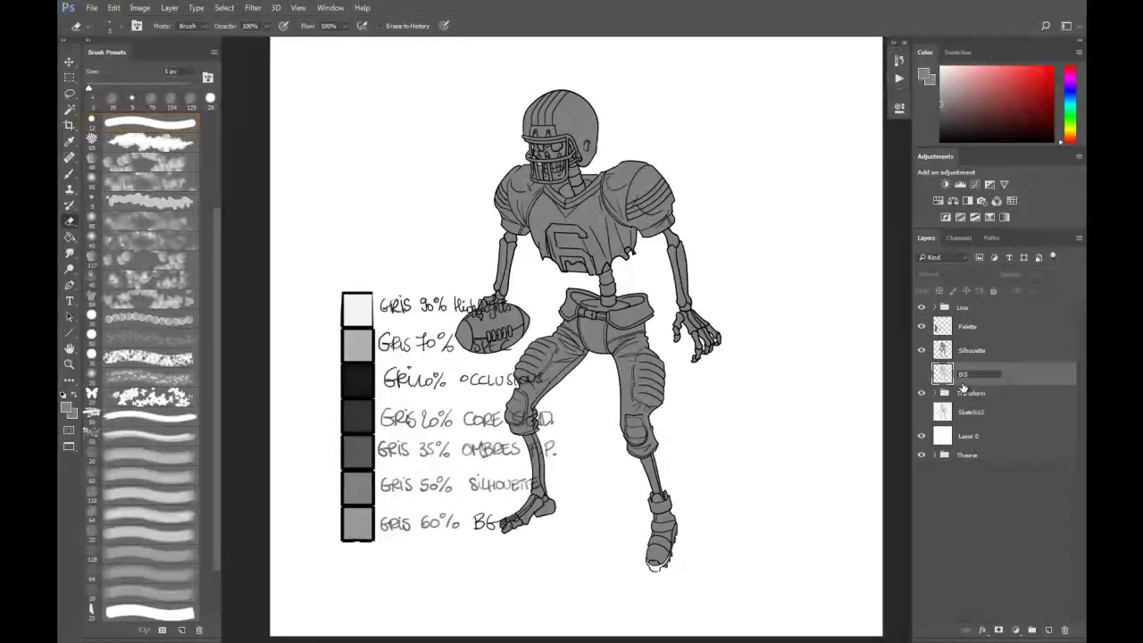
key(Return)
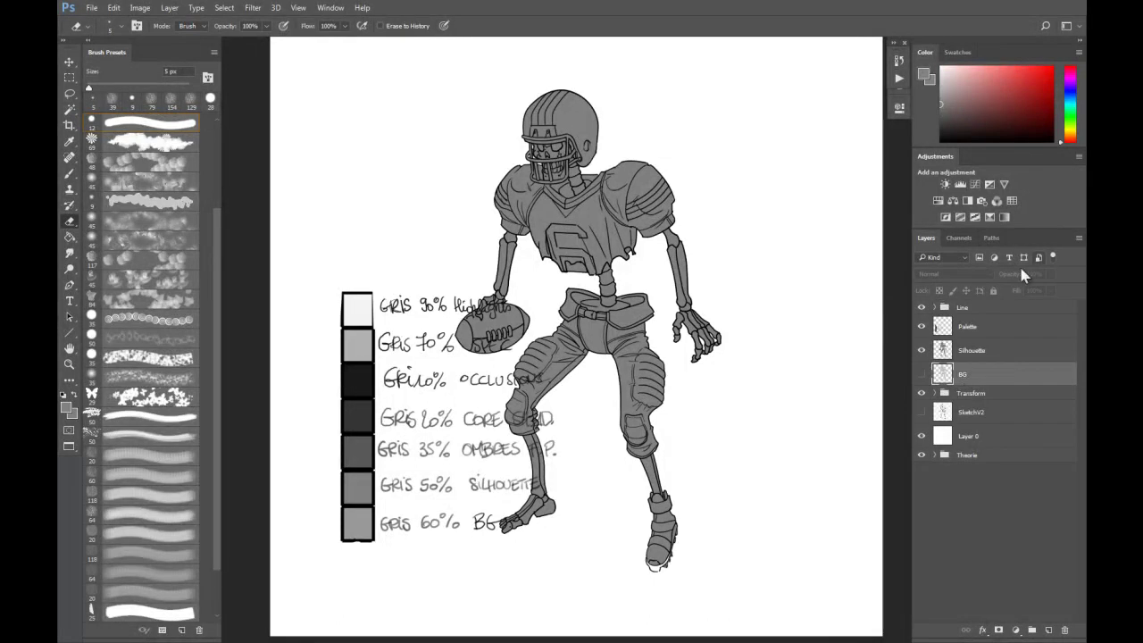
click(922, 375)
Fill the BG layer with the palette's 60% grey and hide the Palette layer.
key(b)
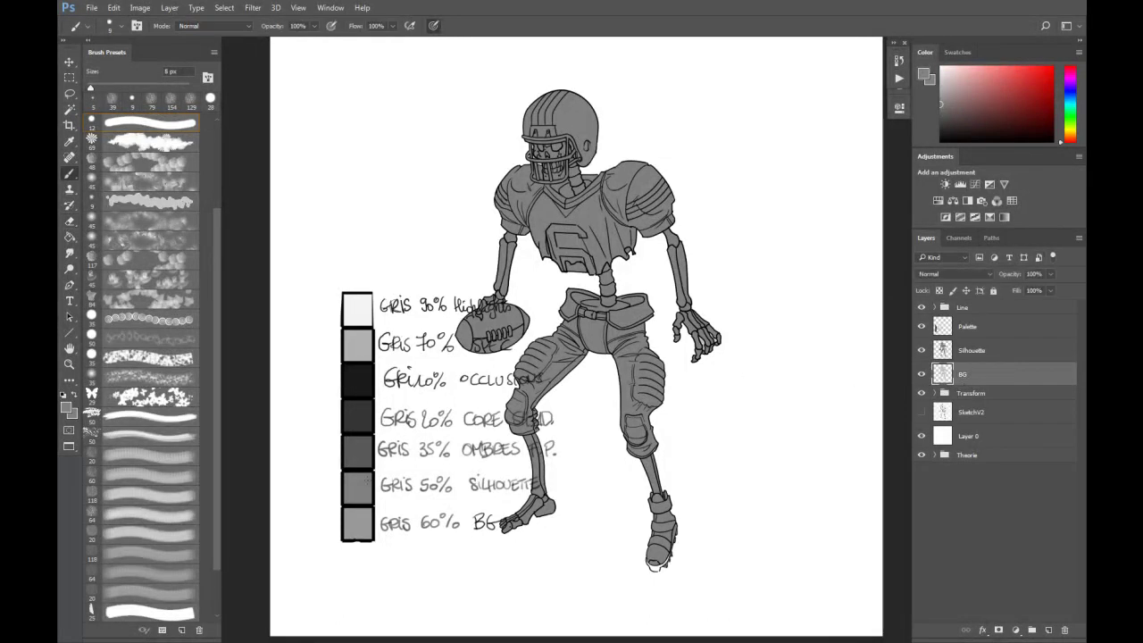
alt+click(362, 527)
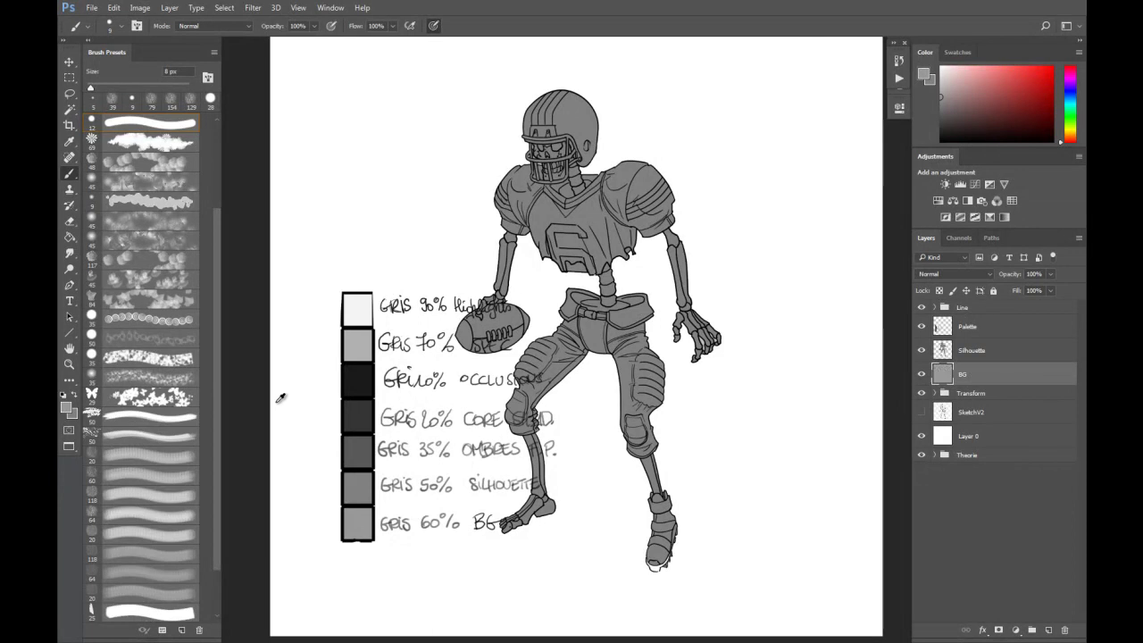
key(alt+BackSpace)
click(922, 327)
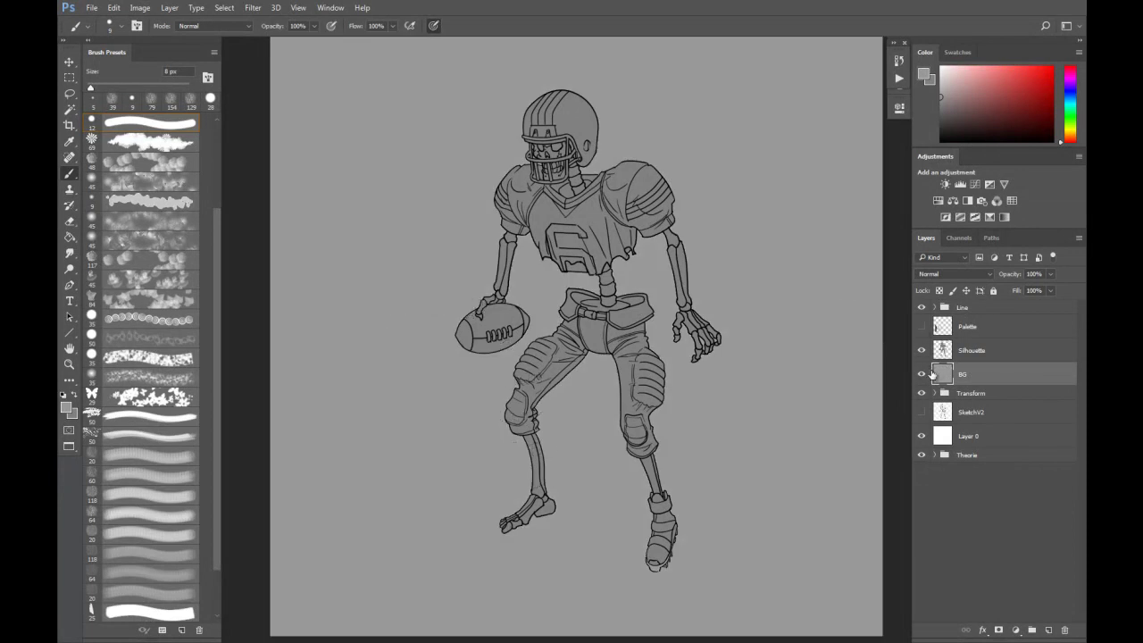
Toggle the Silhouette layer and the Line group off and on to check how the character reads against the background.
click(922, 351)
click(922, 351)
click(921, 351)
click(922, 351)
click(922, 351)
click(922, 351)
click(923, 309)
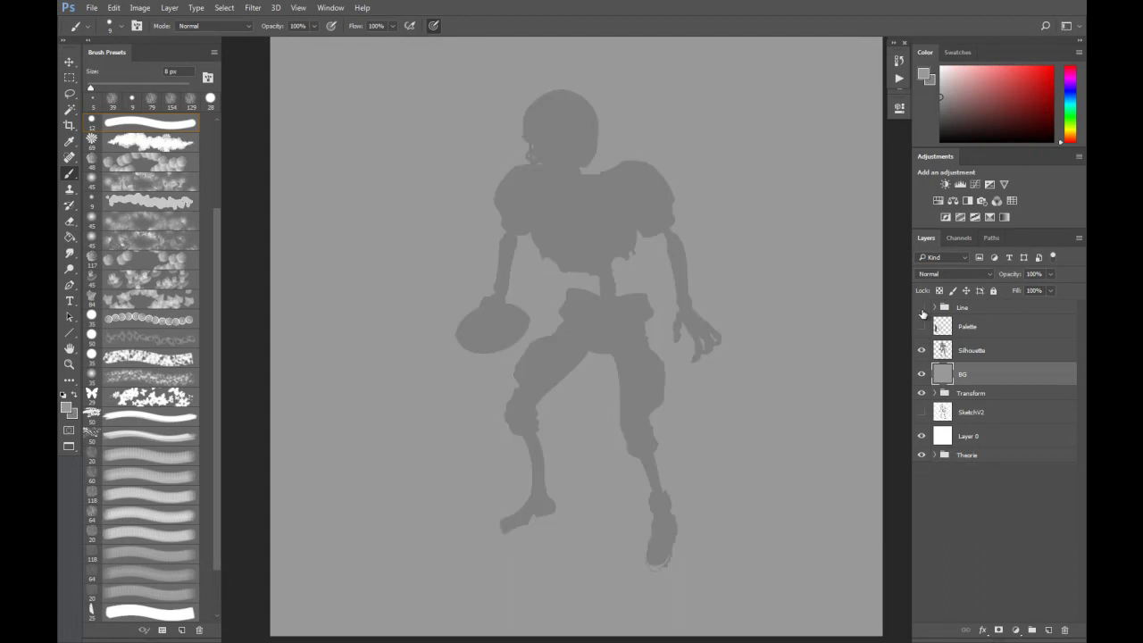
click(923, 309)
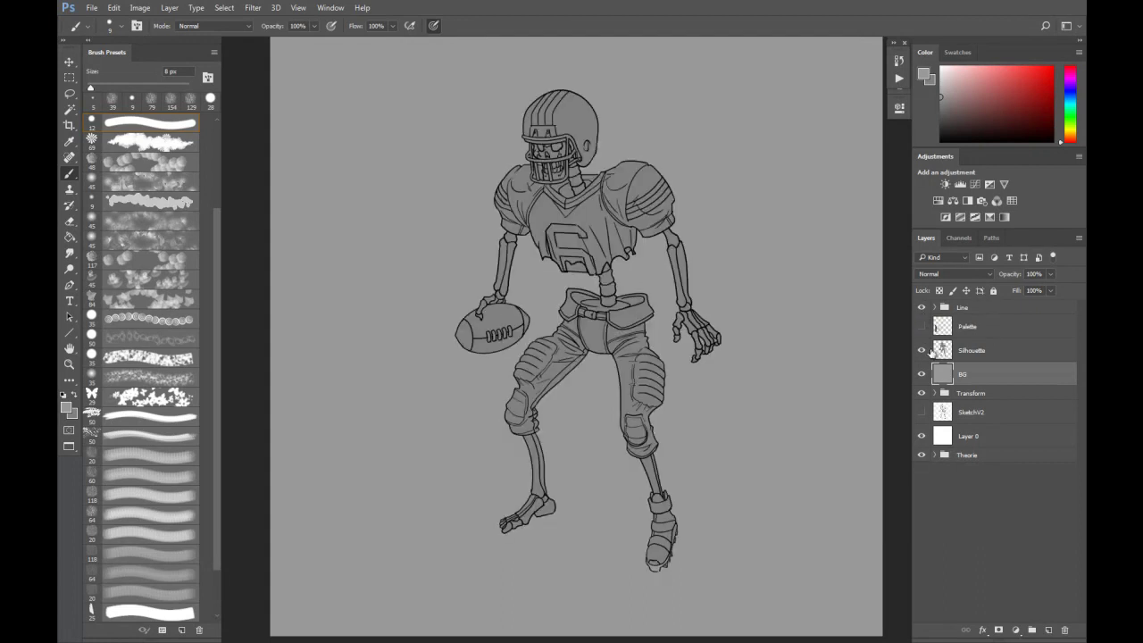
double_click(943, 377)
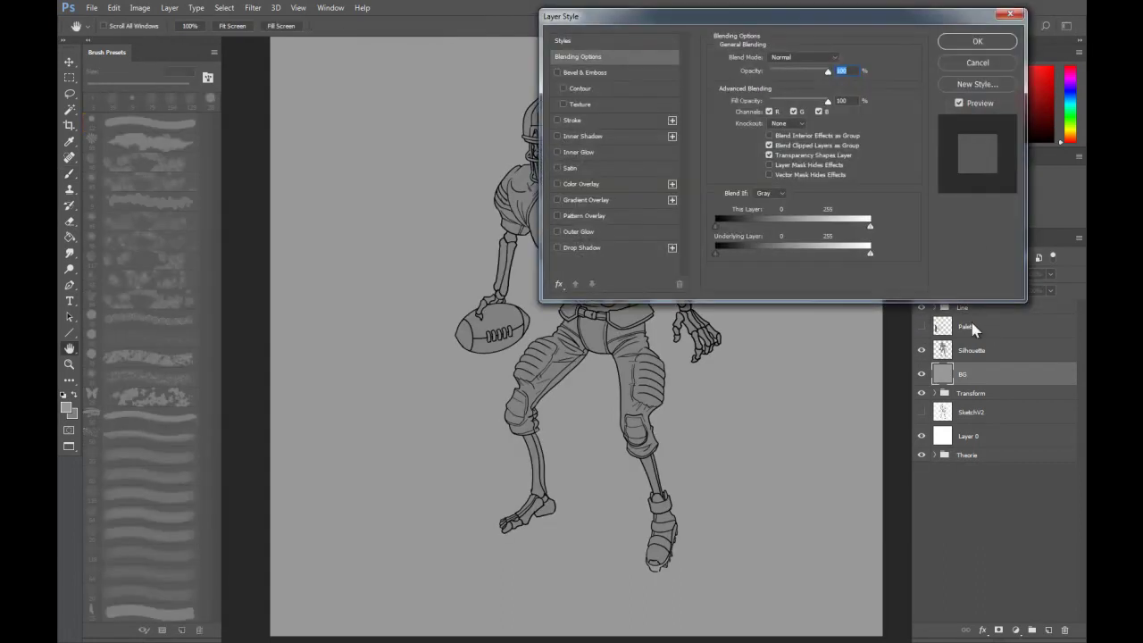
click(977, 65)
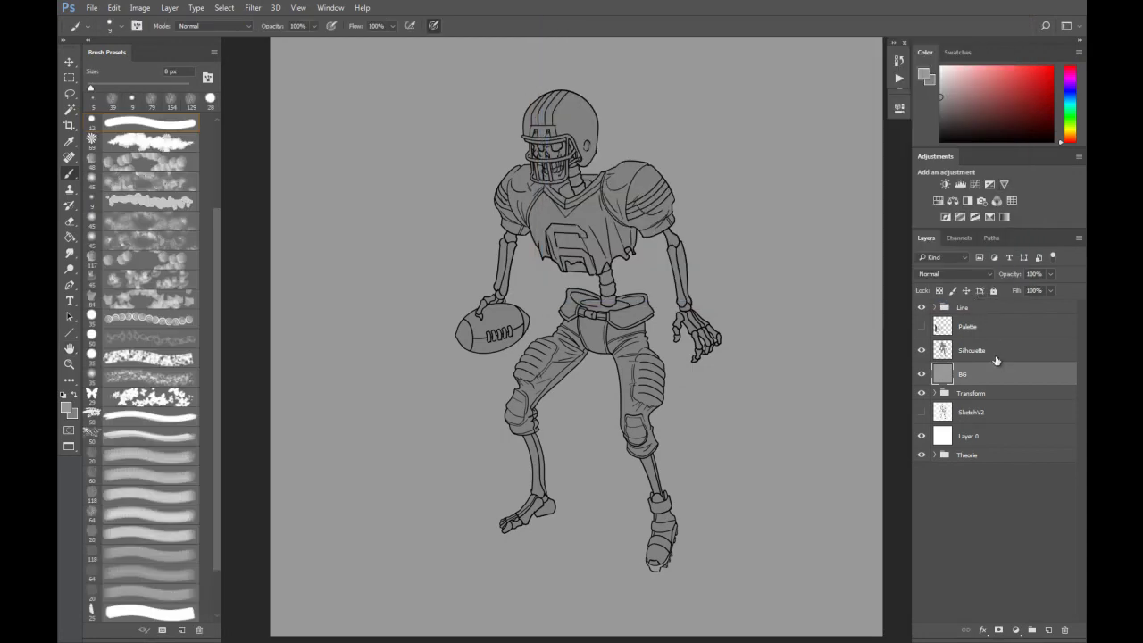
Sample the palette's 35% grey, hide the Palette layer, and add a layer named "OmbresFP" clipped to Silhouette.
click(922, 326)
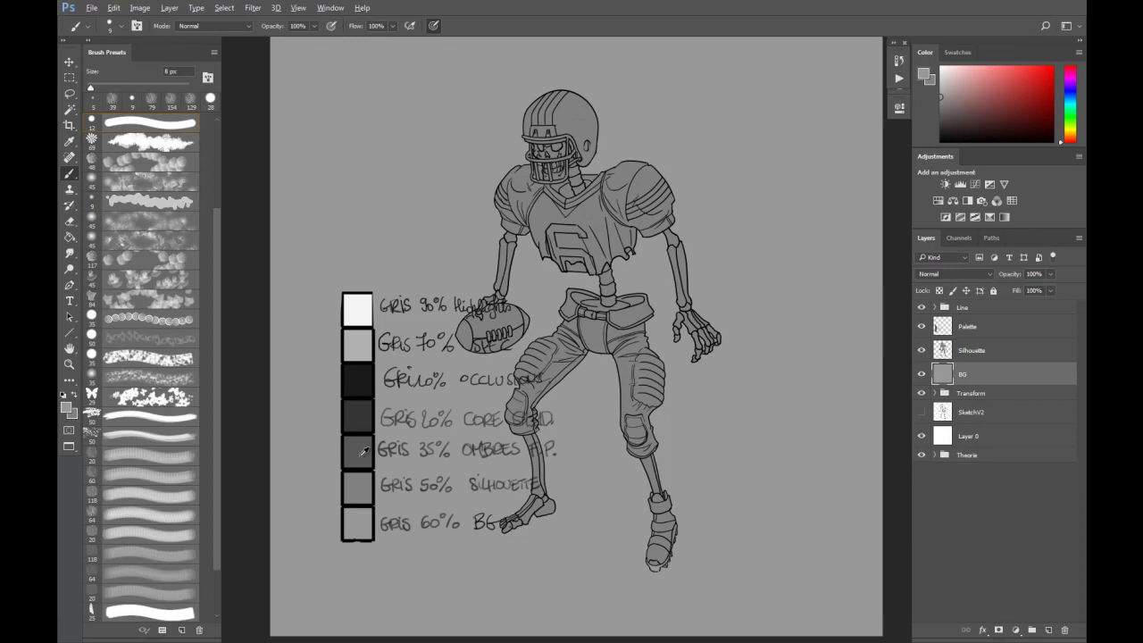
click(922, 326)
click(969, 353)
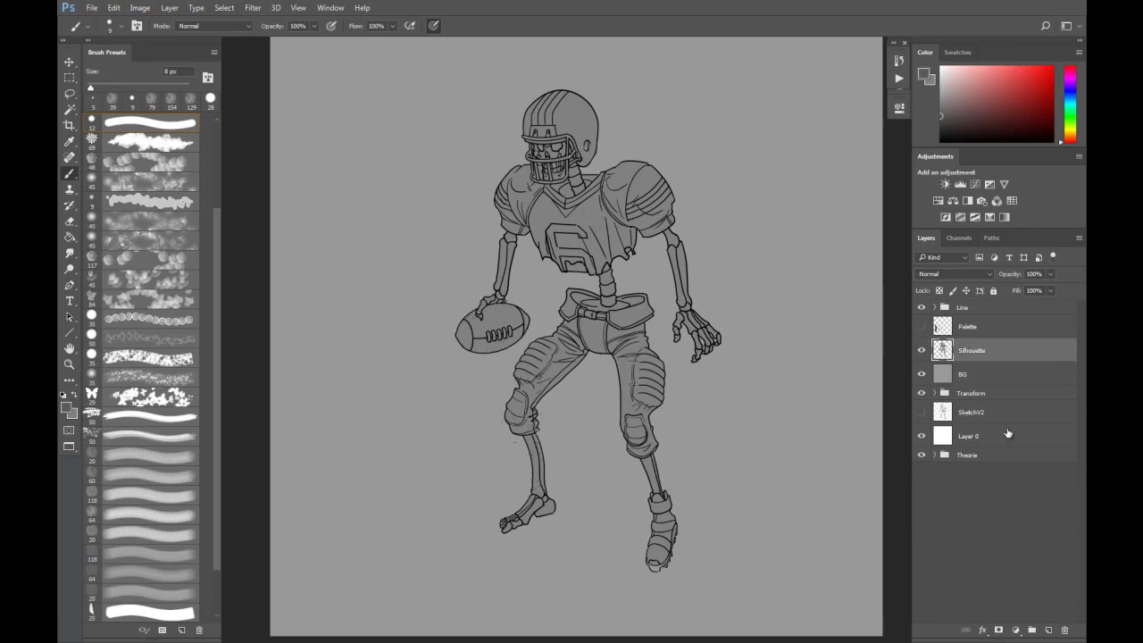
click(1049, 629)
double_click(970, 351)
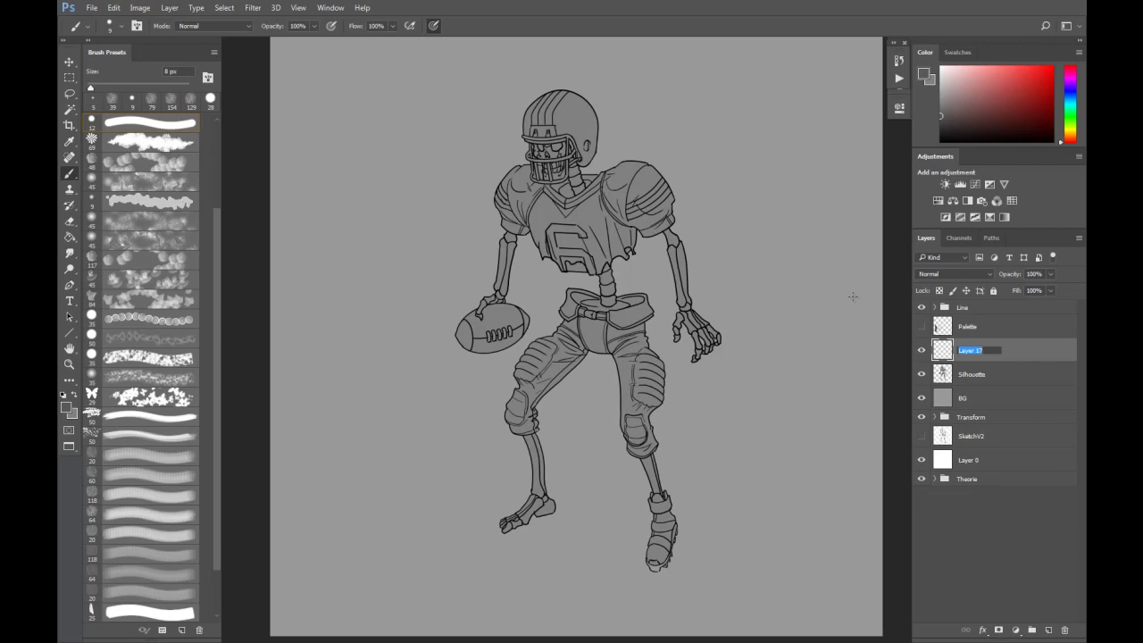
text(C)
key(Return)
alt+click(980, 358)
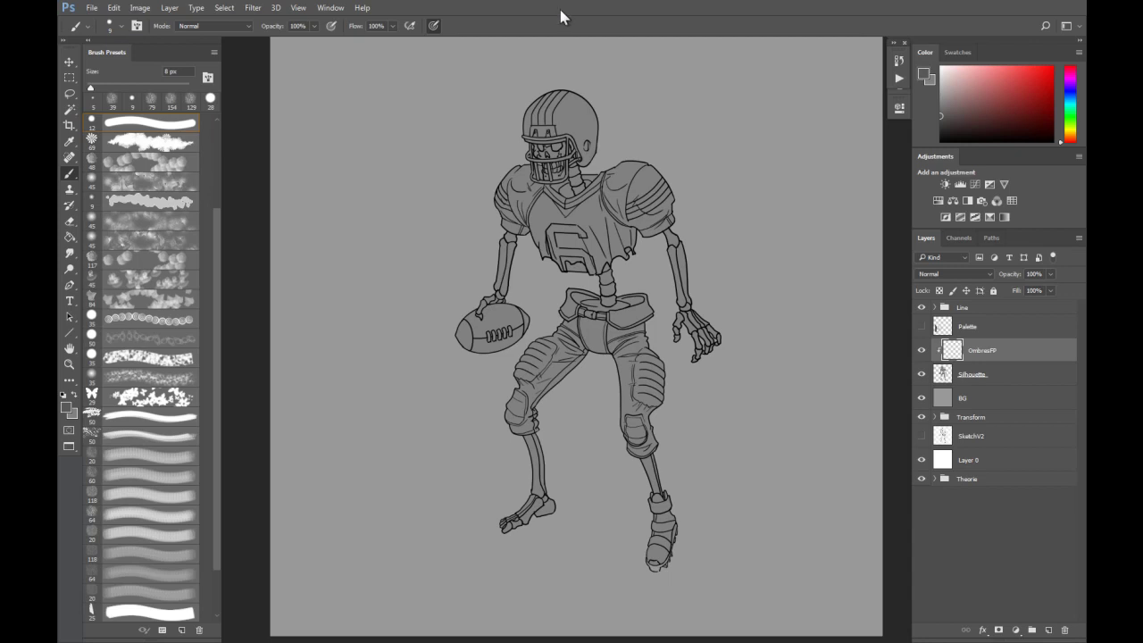
Paint flat 35% grey shadows on the helmet, skull, neck, jersey and shoulder pad with a hard 61 px brush.
mouse_move(574, 94)
mouse_down()
mouse_move(589, 94)
mouse_move(590, 158)
mouse_move(593, 134)
mouse_up()
drag(587, 189, 582, 188)
drag(579, 134, 575, 161)
mouse_move(573, 154)
mouse_down()
mouse_move(555, 165)
mouse_move(526, 146)
mouse_move(654, 207)
mouse_move(626, 167)
mouse_move(661, 201)
mouse_move(656, 166)
mouse_move(668, 196)
mouse_up()
mouse_move(598, 196)
mouse_down()
mouse_move(601, 256)
mouse_move(608, 234)
mouse_move(615, 246)
mouse_move(601, 208)
mouse_move(630, 234)
mouse_move(625, 259)
mouse_move(617, 236)
mouse_move(614, 265)
mouse_move(587, 200)
mouse_move(589, 265)
mouse_move(592, 196)
mouse_up()
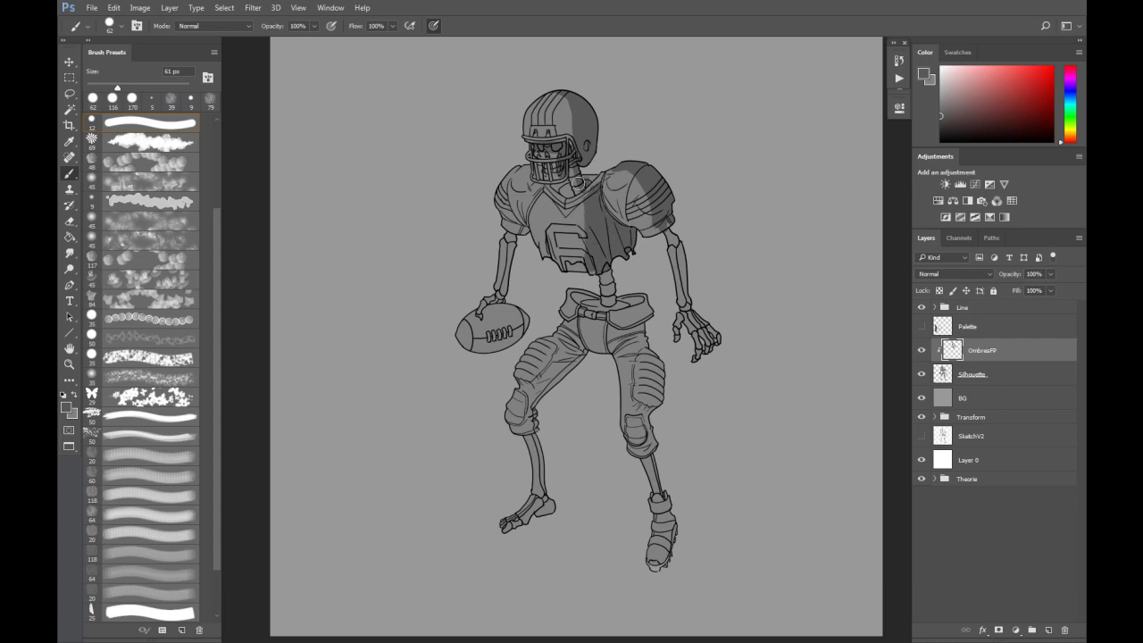
drag(562, 188, 585, 181)
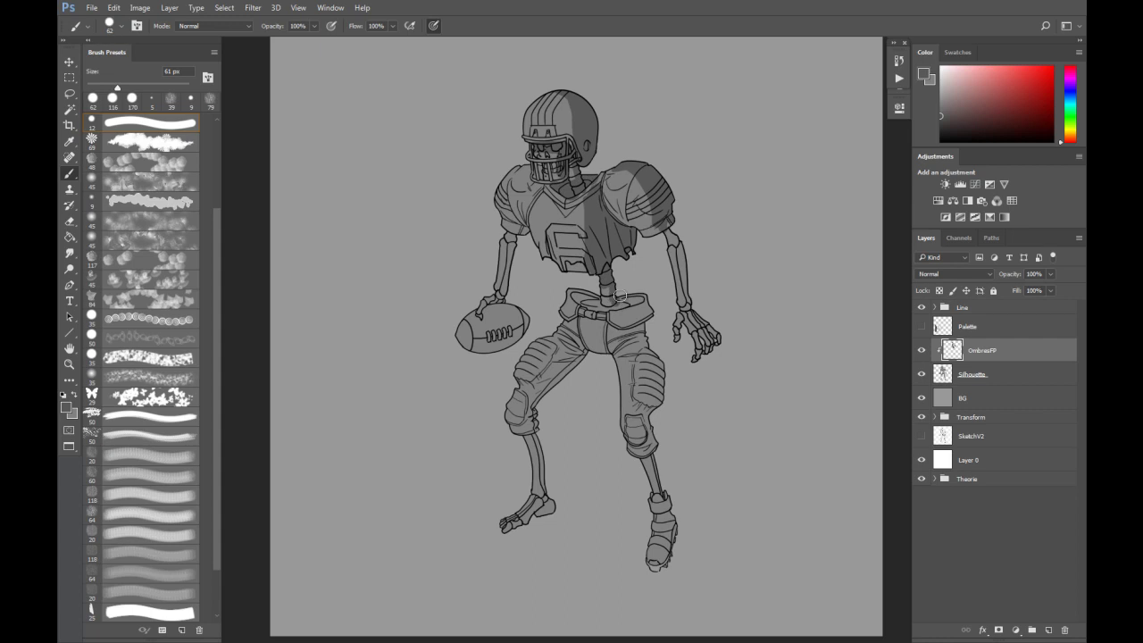
Paint the same flat shadows on the belt, trousers, legs, feet, football, arms and hands of the OmbresFP layer.
mouse_move(585, 300)
mouse_down()
mouse_move(642, 299)
mouse_move(639, 319)
mouse_move(622, 308)
mouse_move(630, 293)
mouse_move(655, 327)
mouse_move(646, 377)
mouse_move(635, 342)
mouse_move(638, 373)
mouse_move(647, 339)
mouse_move(676, 414)
mouse_move(648, 448)
mouse_move(641, 436)
mouse_move(671, 529)
mouse_move(676, 520)
mouse_move(661, 559)
mouse_up()
mouse_move(565, 369)
mouse_down()
mouse_move(581, 350)
mouse_move(564, 368)
mouse_move(574, 339)
mouse_move(540, 388)
mouse_move(530, 436)
mouse_move(530, 423)
mouse_move(548, 504)
mouse_move(507, 536)
mouse_up()
mouse_move(590, 346)
mouse_down()
mouse_move(625, 343)
mouse_move(603, 353)
mouse_move(600, 321)
mouse_move(622, 335)
mouse_up()
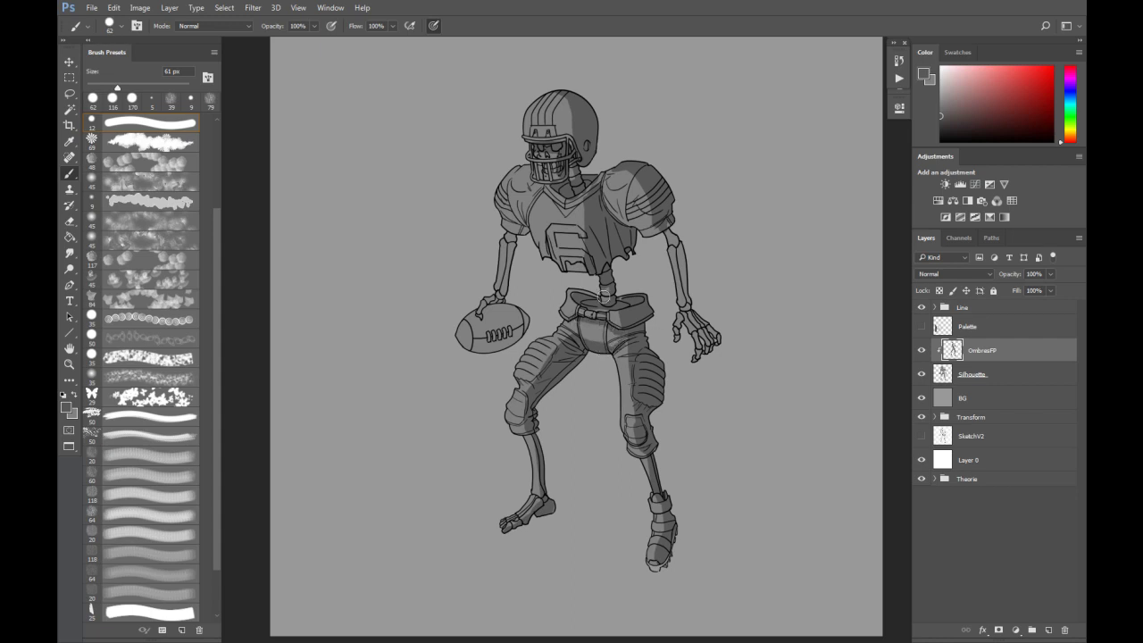
mouse_move(516, 321)
mouse_down()
mouse_move(466, 343)
mouse_move(525, 308)
mouse_move(498, 345)
mouse_move(460, 338)
mouse_move(479, 334)
mouse_move(476, 344)
mouse_move(495, 327)
mouse_move(493, 344)
mouse_move(518, 306)
mouse_move(497, 251)
mouse_move(494, 301)
mouse_move(514, 239)
mouse_move(508, 292)
mouse_move(514, 244)
mouse_move(503, 234)
mouse_move(515, 220)
mouse_move(525, 239)
mouse_move(522, 211)
mouse_up()
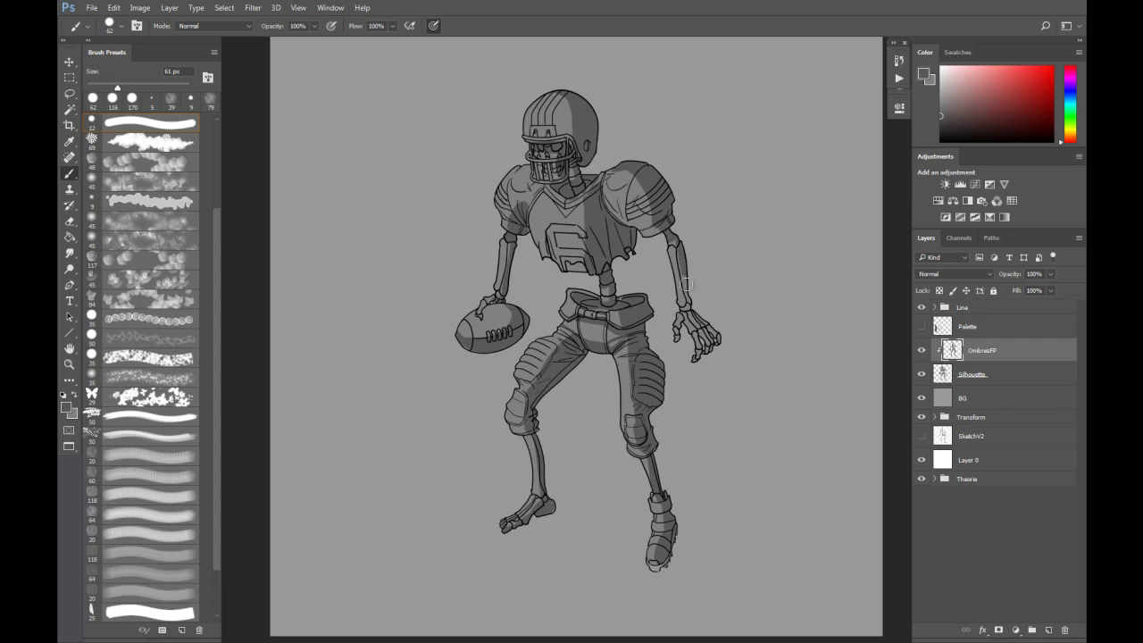
drag(693, 308, 712, 330)
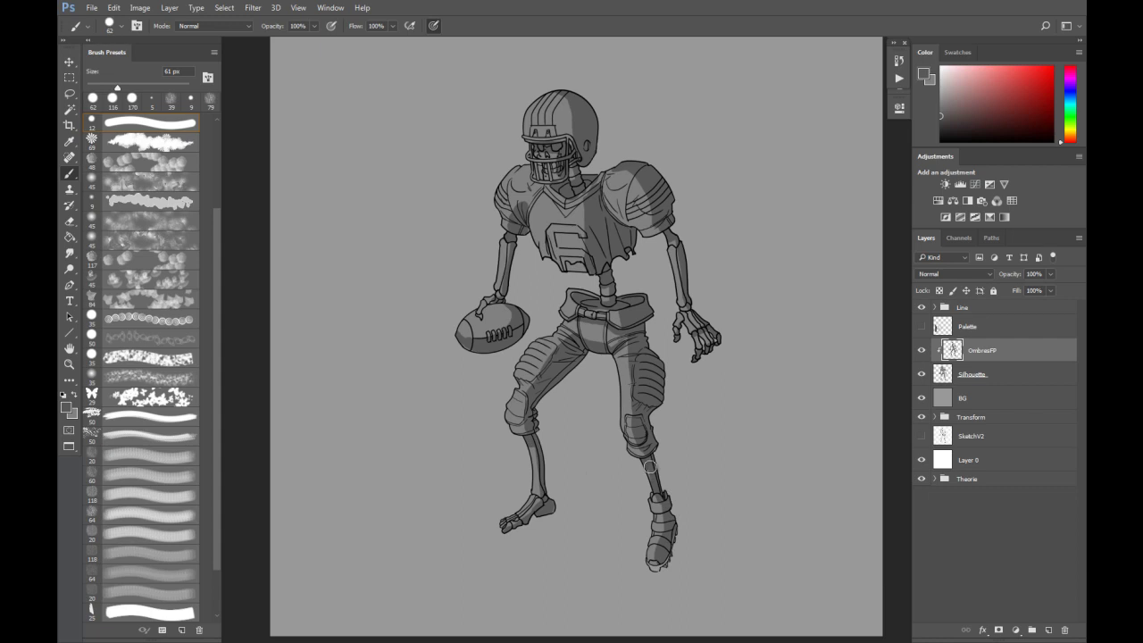
Trim the shadow on the shin below the padded knee with a 42 px eraser and touch up the neck shadow.
key(e)
drag(634, 468, 650, 486)
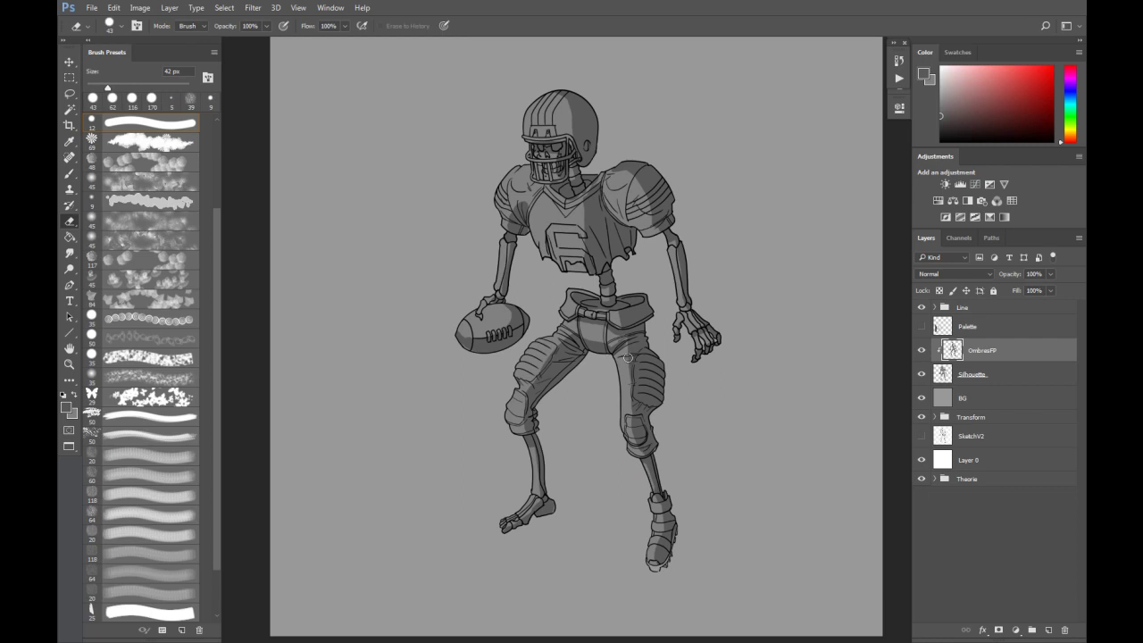
key(b)
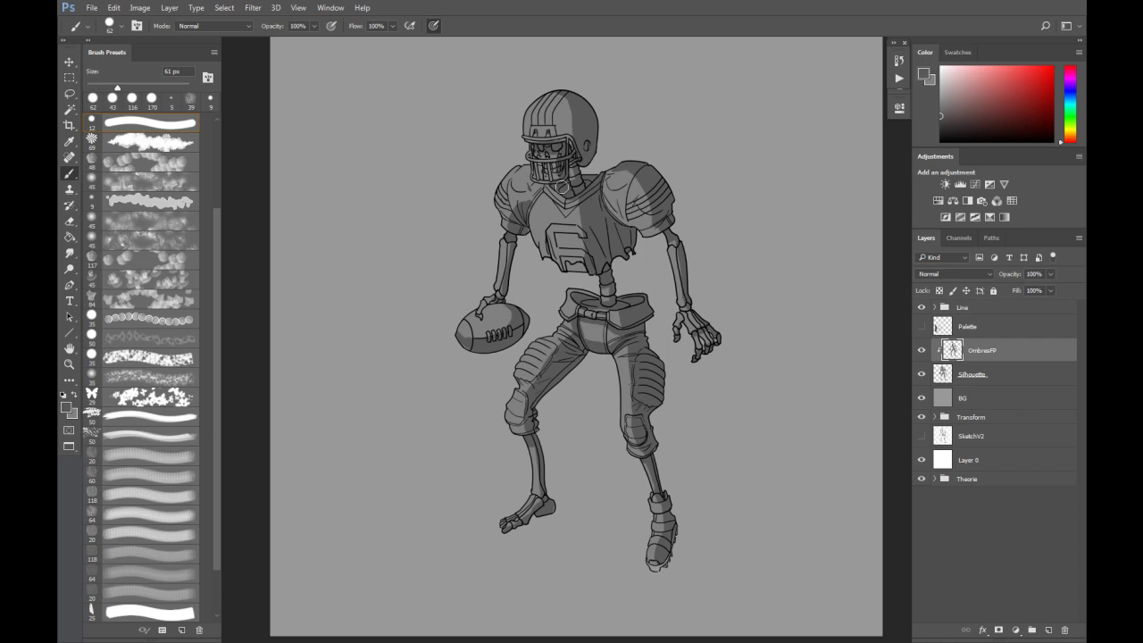
drag(572, 172, 577, 176)
Add a new layer, try a thick 29 px red stroke along the helmet's shadow boundary, and undo it.
drag(1041, 73, 1064, 60)
click(1049, 630)
mouse_move(567, 101)
mouse_down()
mouse_move(559, 95)
mouse_move(569, 141)
mouse_up()
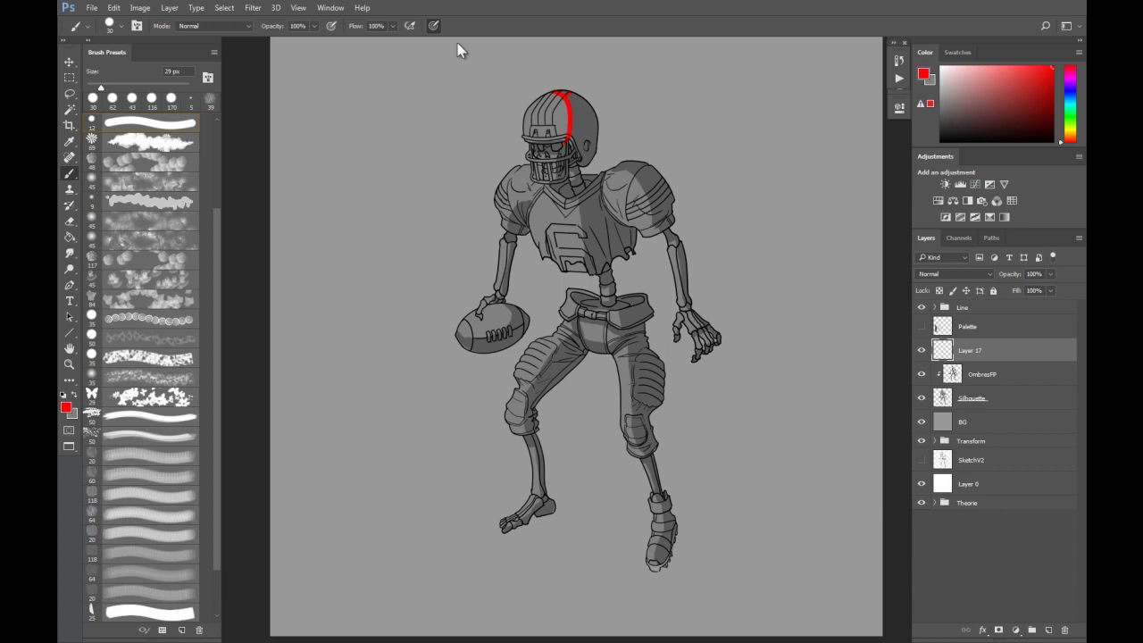
drag(385, 66, 382, 67)
key(ctrl+z)
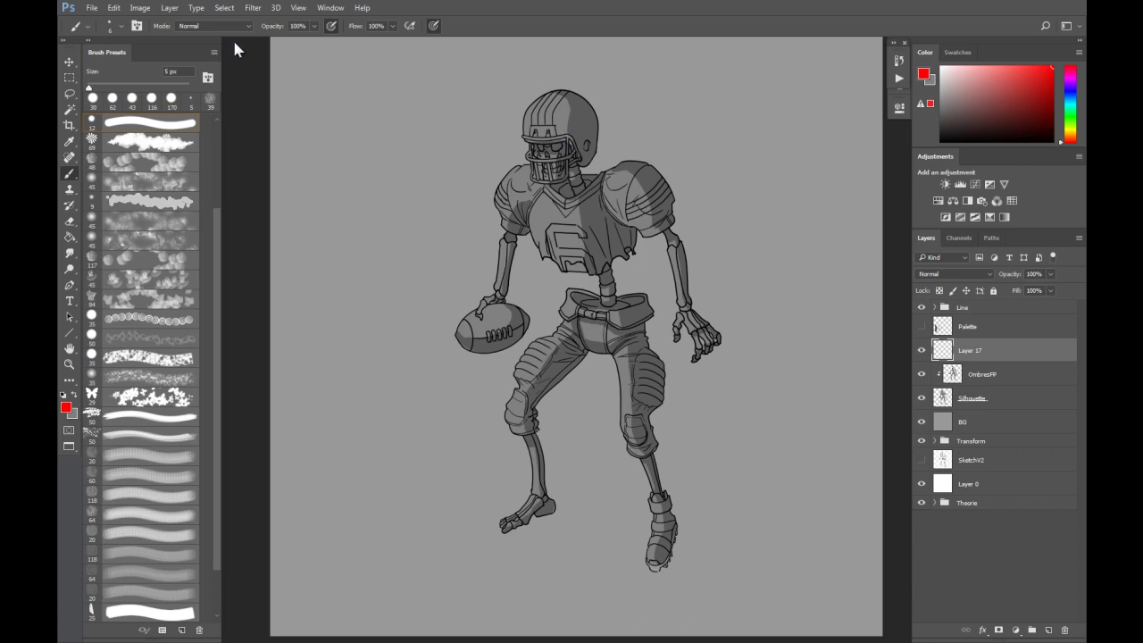
Hatch the form shadows on the helmet, jersey, shoulder, forearm, belt and leg in red with a 10 px brush.
click(121, 27)
click(129, 67)
drag(130, 65, 131, 67)
click(548, 25)
drag(567, 125, 562, 94)
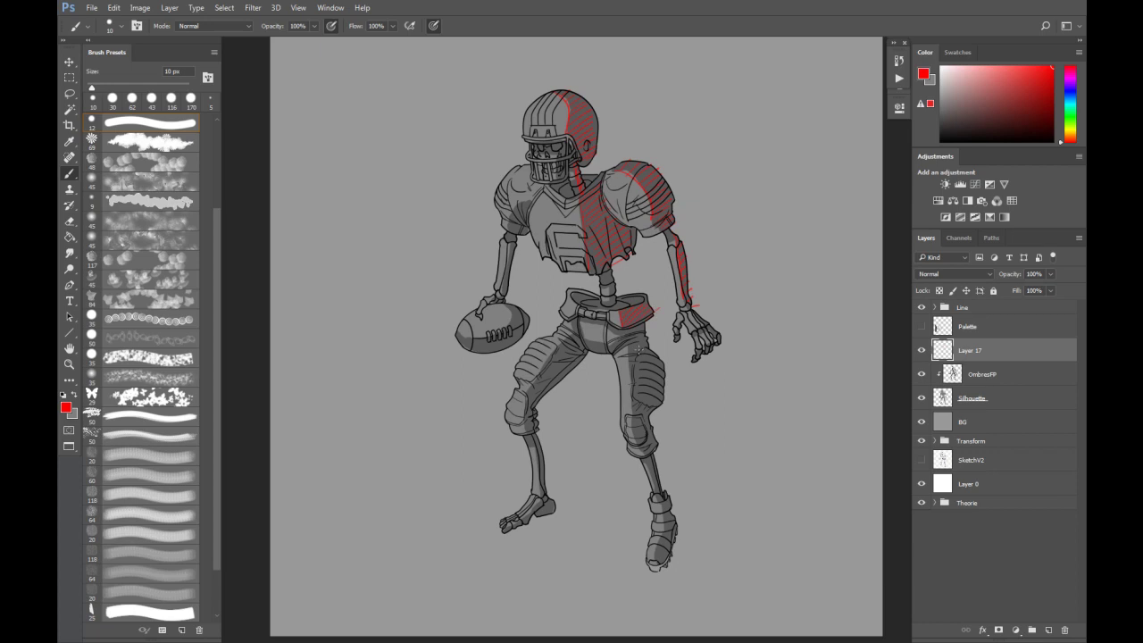
drag(628, 357, 630, 422)
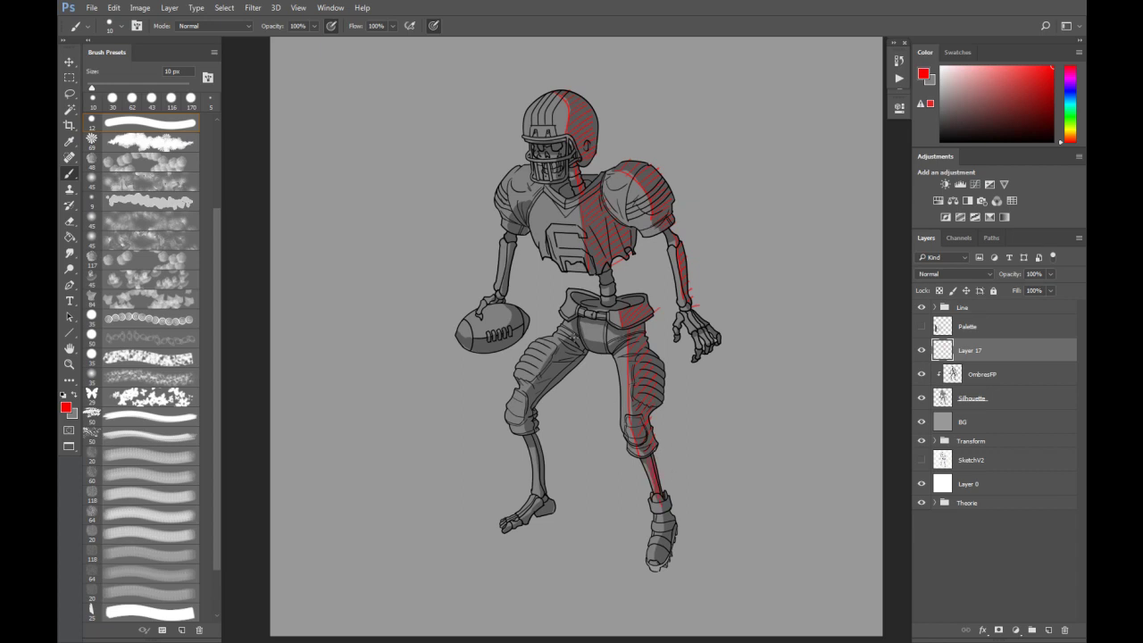
Mark the cast shadows on the skull, upper arms, spine, belt and shins in green, and delete the annotation layer.
click(1072, 117)
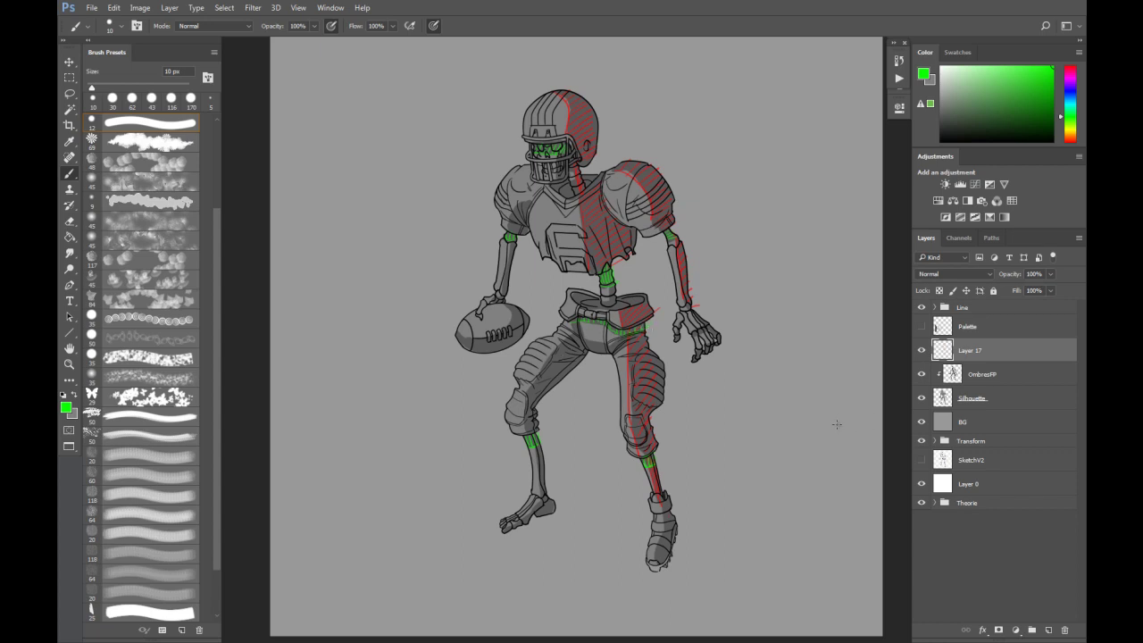
click(922, 350)
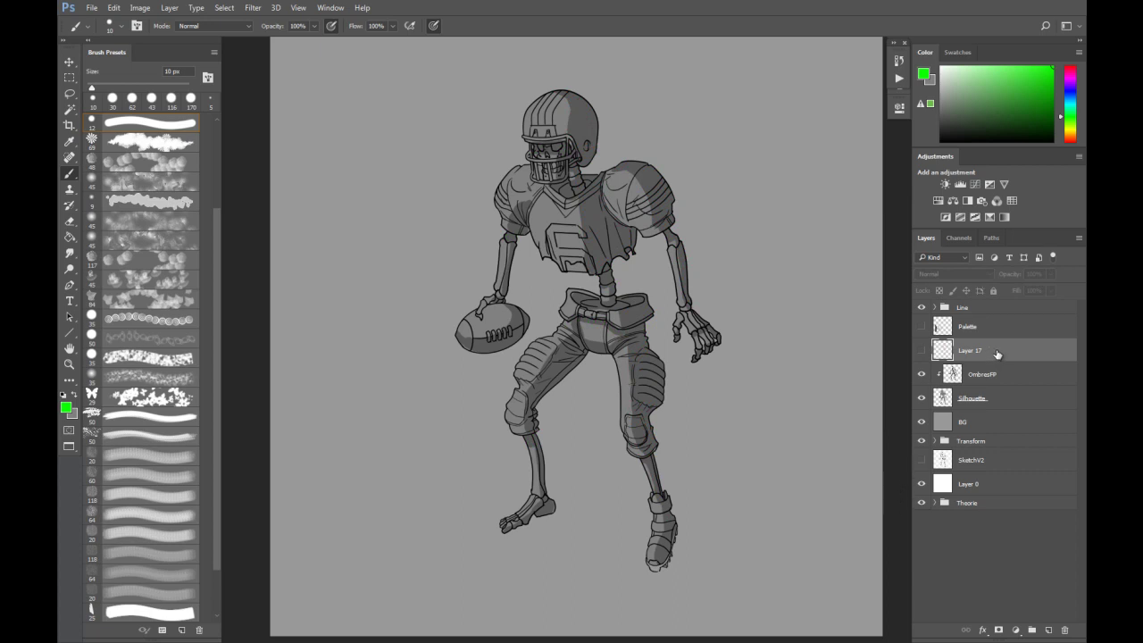
drag(1001, 353, 1063, 630)
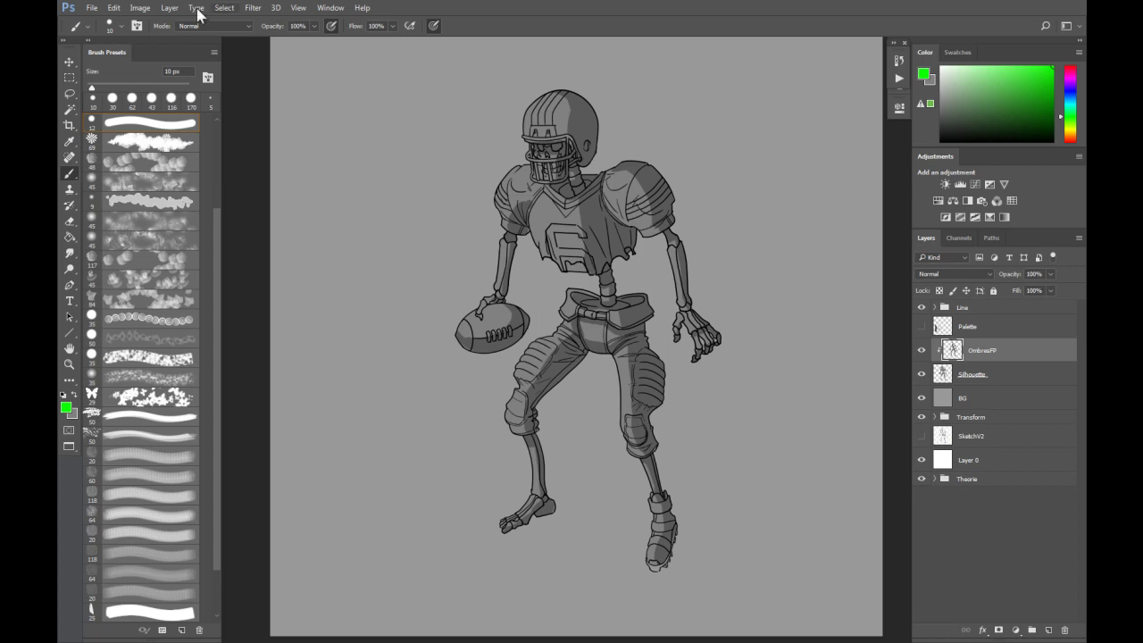
Sample the helmet's shadow grey and touch up its shadow edge with a 20 px brush on the OmbresFP layer.
scroll(563, 129, up, 2)
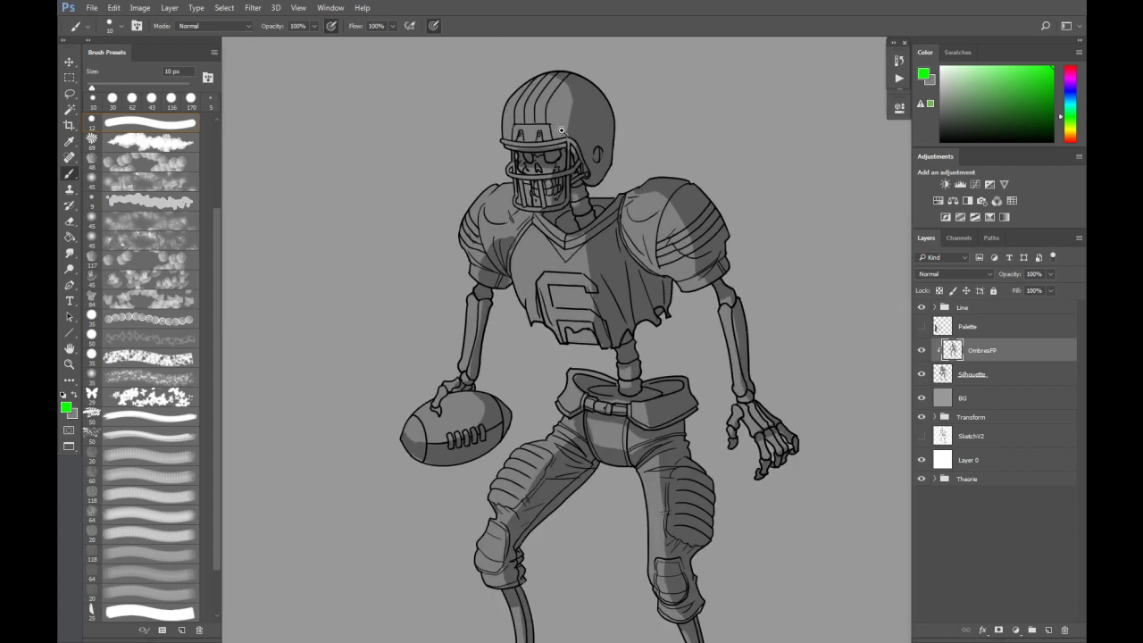
scroll(538, 64, up, 2)
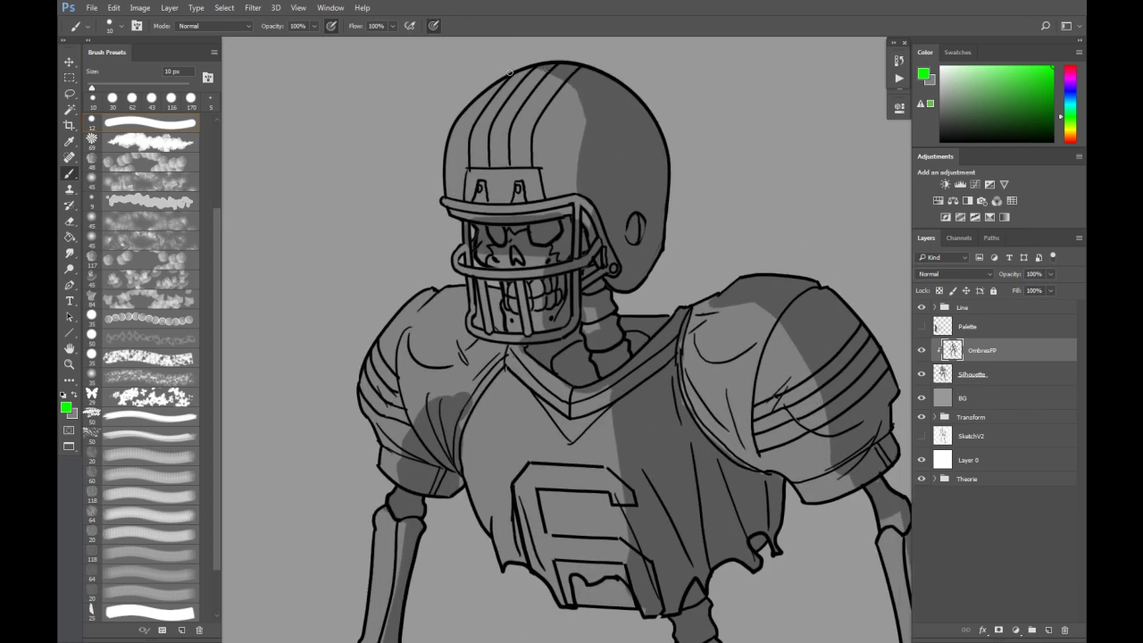
key(ctrl+z)
alt+click(623, 126)
mouse_move(544, 79)
mouse_down()
mouse_move(514, 70)
mouse_move(549, 70)
mouse_move(573, 86)
mouse_move(580, 177)
mouse_up()
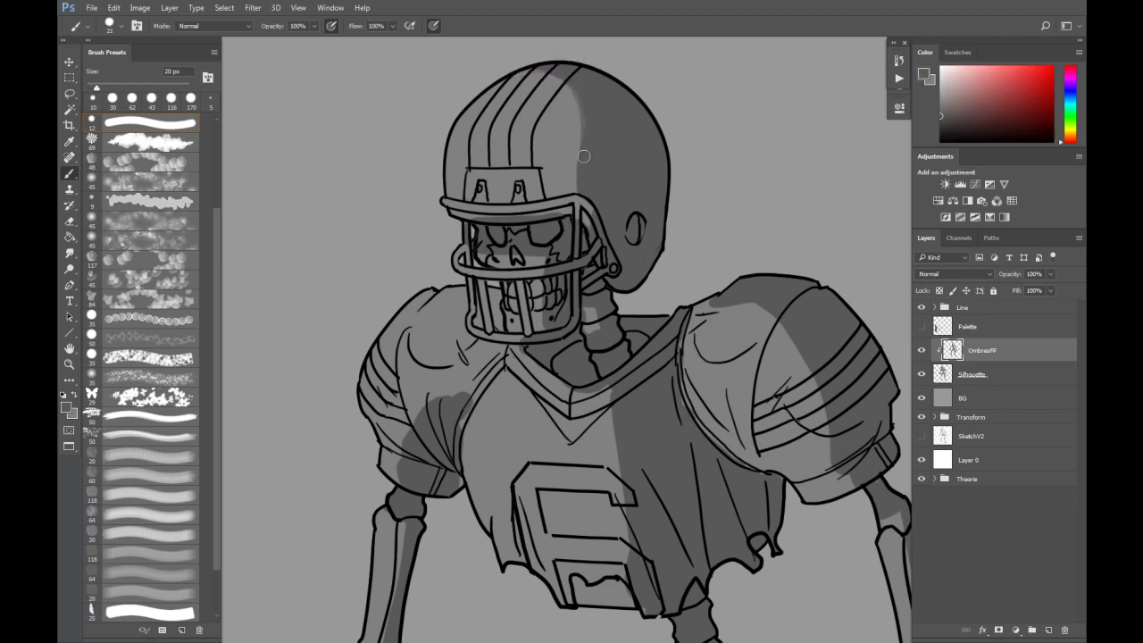
click(333, 28)
drag(541, 65, 516, 72)
Clean up the shadow around the face mask's side bars with a 24 px eraser.
key(e)
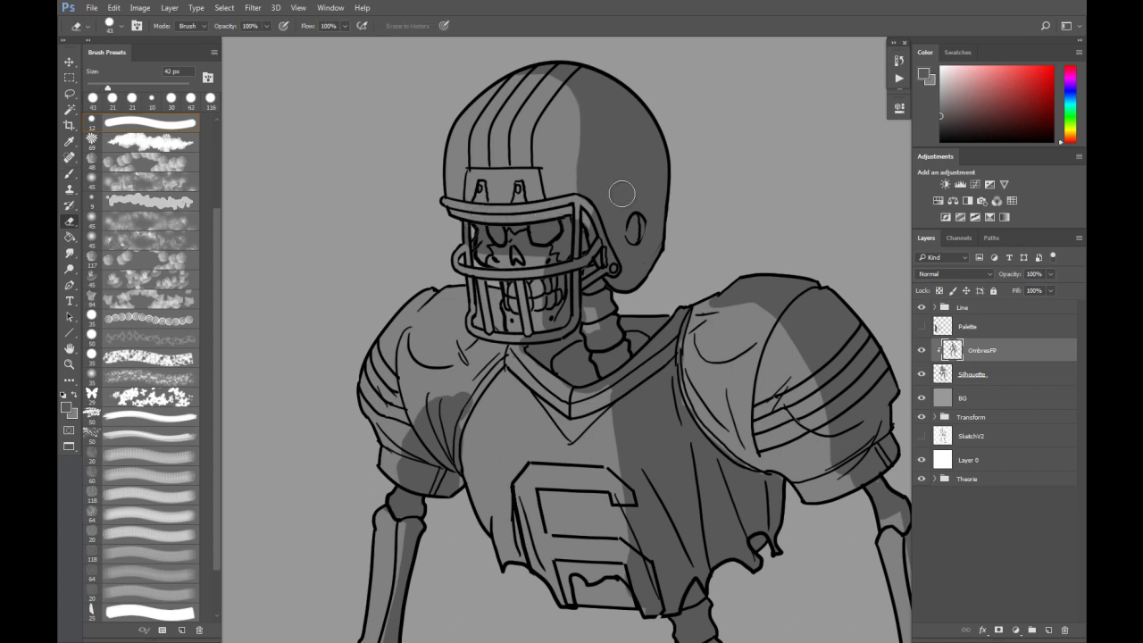
key(b)
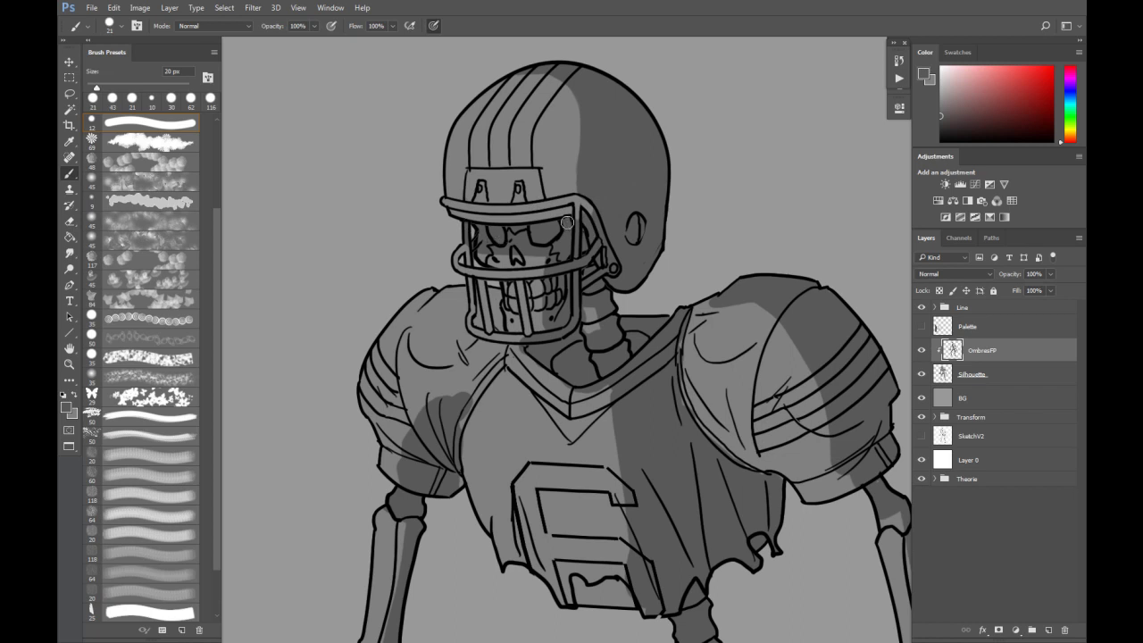
key(e)
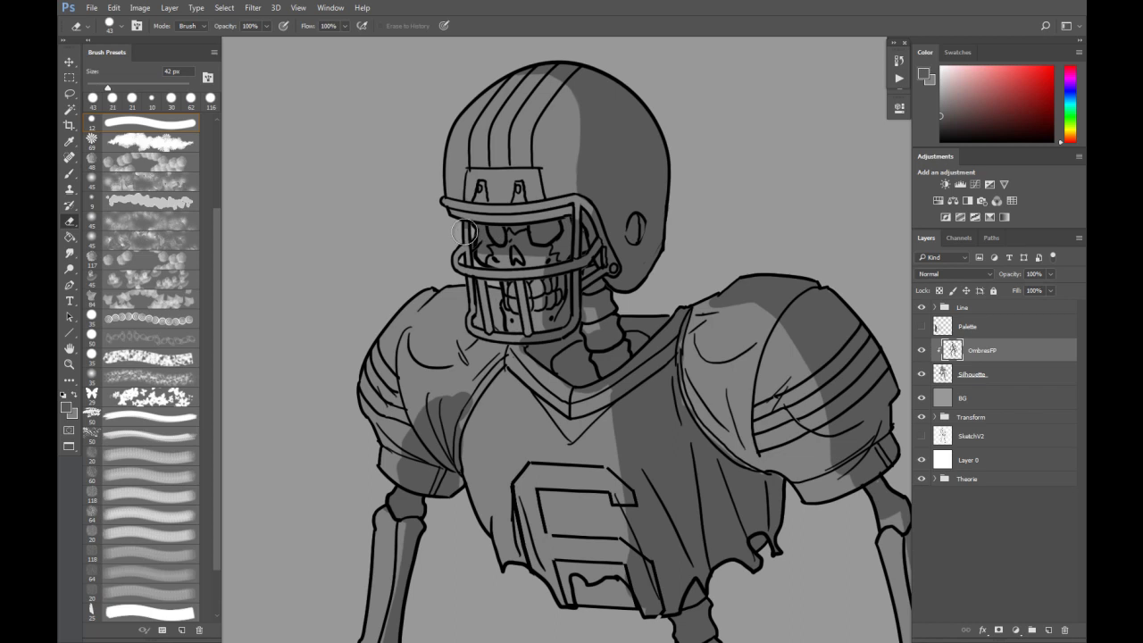
mouse_move(581, 227)
mouse_down()
mouse_move(571, 228)
mouse_move(577, 257)
mouse_move(555, 270)
mouse_move(568, 268)
mouse_up()
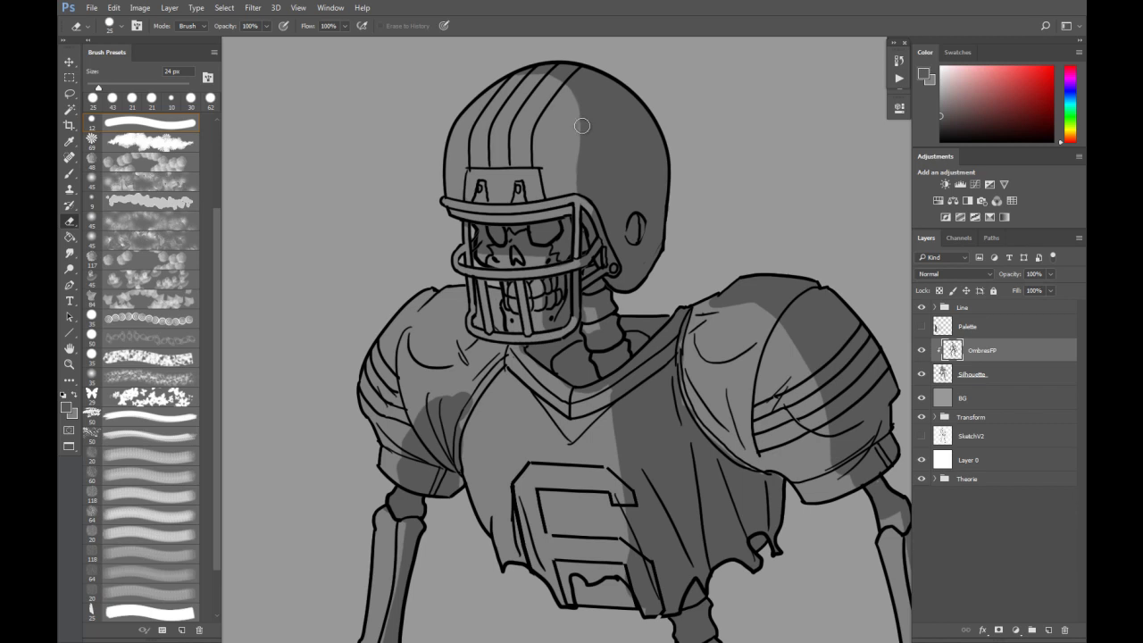
Smudge the helmet's hard shadow edge into a soft gradient with a 38 px textured brush at 40% strength.
key(r)
mouse_move(531, 85)
mouse_down()
mouse_move(544, 88)
mouse_move(576, 161)
mouse_move(571, 180)
mouse_up()
drag(567, 97, 583, 174)
mouse_move(538, 90)
mouse_down()
mouse_move(549, 90)
mouse_move(577, 190)
mouse_up()
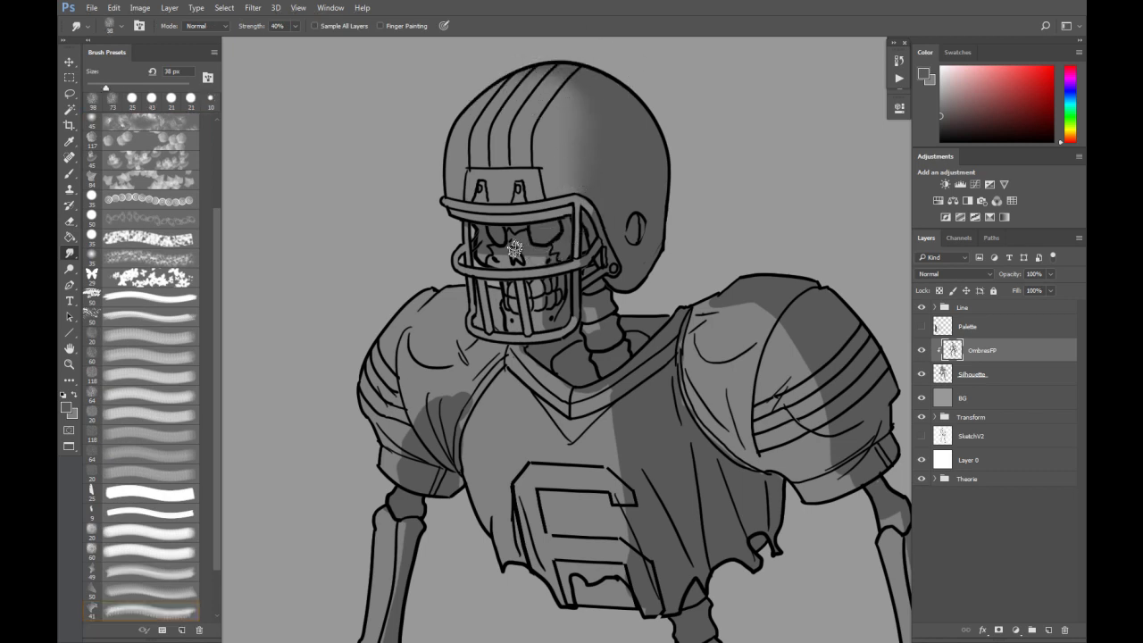
Refine the small shadows on the skull and the jersey's V-collar with a 7 px brush and a 24 px eraser.
key(b)
drag(489, 250, 486, 256)
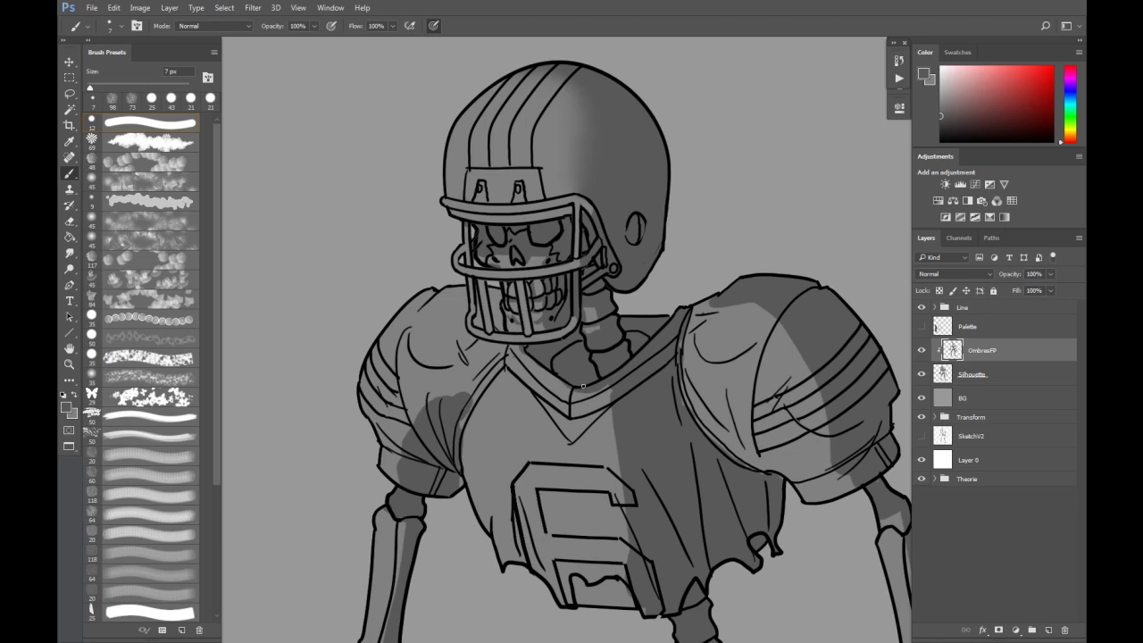
key(e)
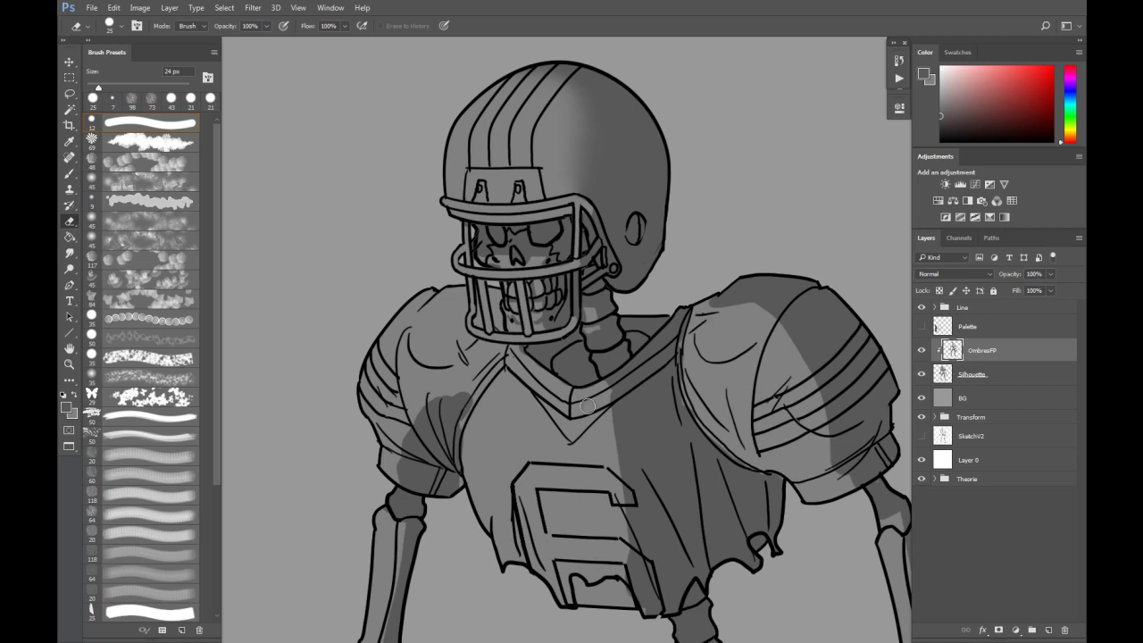
drag(559, 416, 551, 358)
drag(497, 322, 517, 341)
key(b)
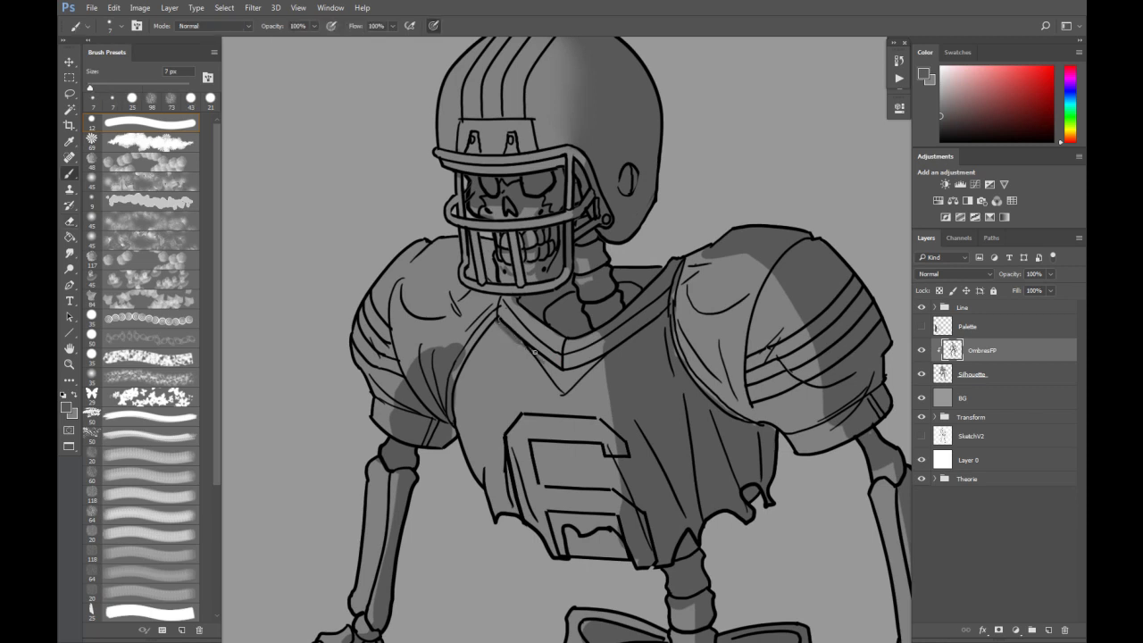
drag(570, 372, 599, 360)
Paint fold shadows on the football-side shoulder and sleeve with 7 px and 16 px brushes, trimming them with a 6 px eraser.
drag(455, 278, 473, 227)
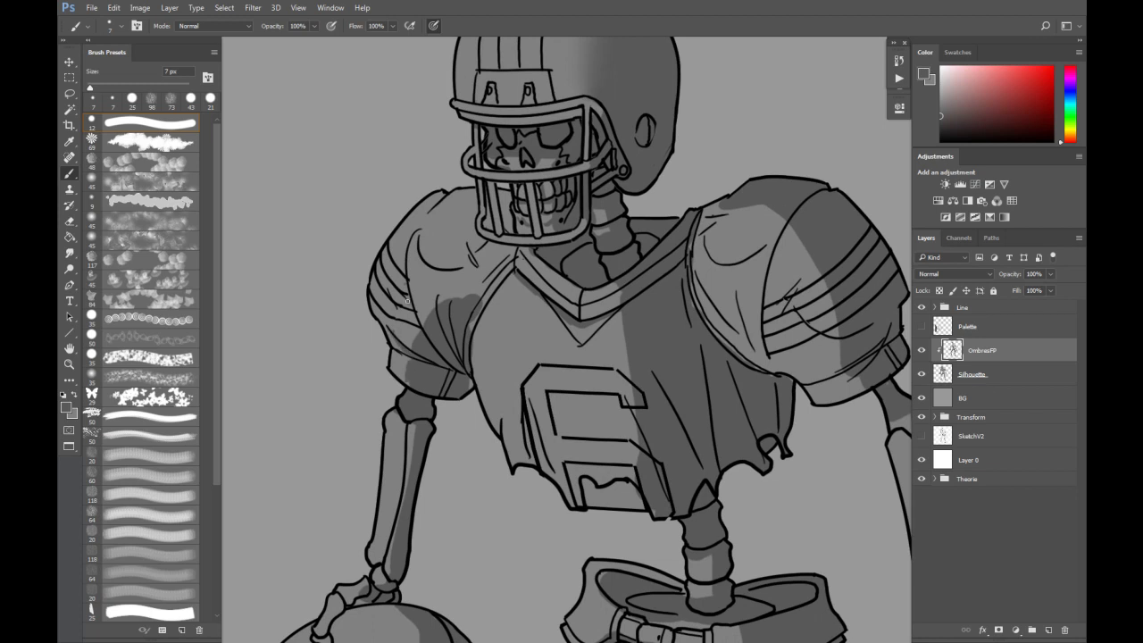
mouse_move(405, 300)
mouse_down()
mouse_move(438, 301)
mouse_move(432, 321)
mouse_move(430, 303)
mouse_move(450, 298)
mouse_move(437, 293)
mouse_move(429, 310)
mouse_move(428, 293)
mouse_move(453, 291)
mouse_move(452, 306)
mouse_move(485, 291)
mouse_move(468, 310)
mouse_move(488, 282)
mouse_move(456, 292)
mouse_up()
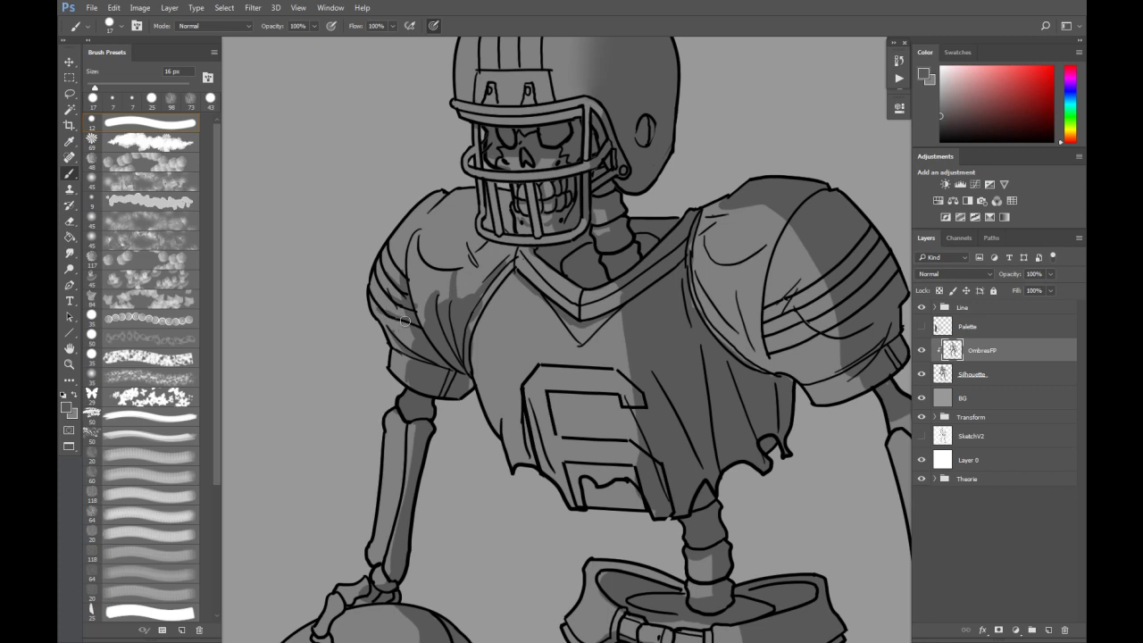
mouse_move(438, 288)
mouse_down()
mouse_move(429, 326)
mouse_move(449, 285)
mouse_up()
key(ctrl+z)
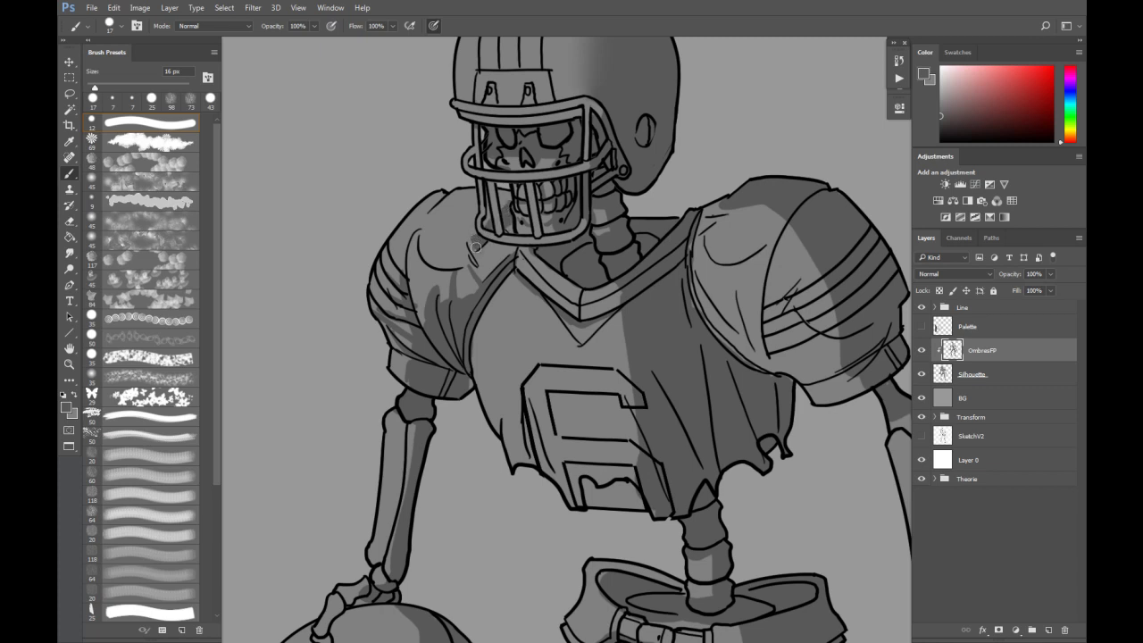
drag(428, 260, 455, 265)
key(e)
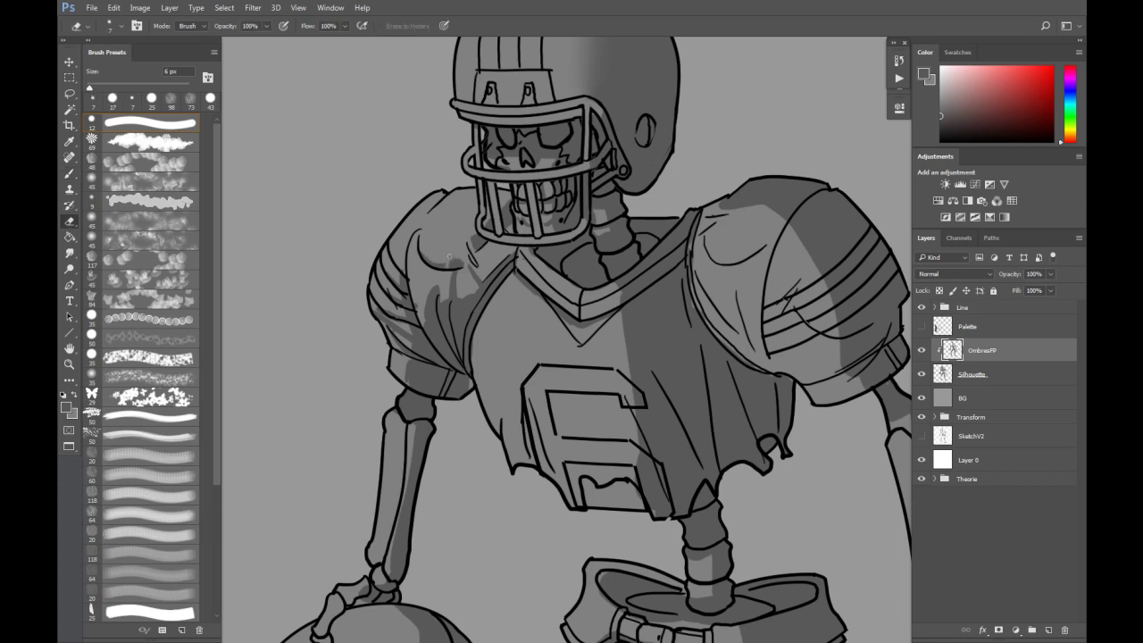
Add fold shadows across the jersey's chest number with a 16 px brush and trim the torso shadow edge with a 6 px eraser.
mouse_move(776, 268)
mouse_down()
mouse_move(717, 247)
mouse_move(703, 254)
mouse_up()
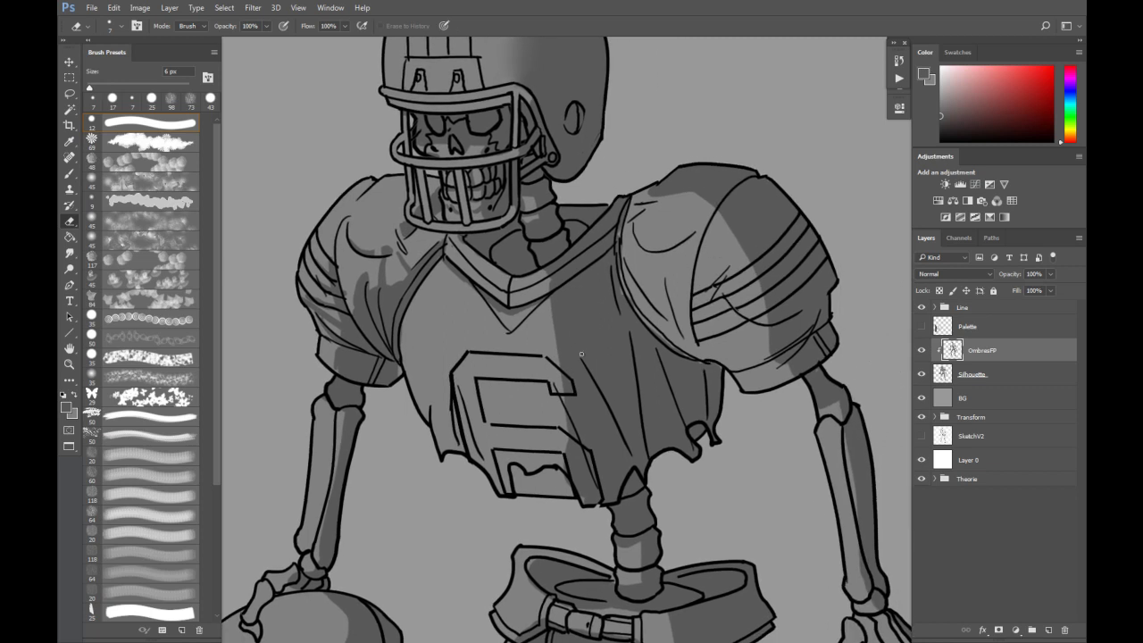
scroll(587, 334, down, 3)
key(b)
drag(461, 331, 455, 349)
drag(446, 300, 466, 362)
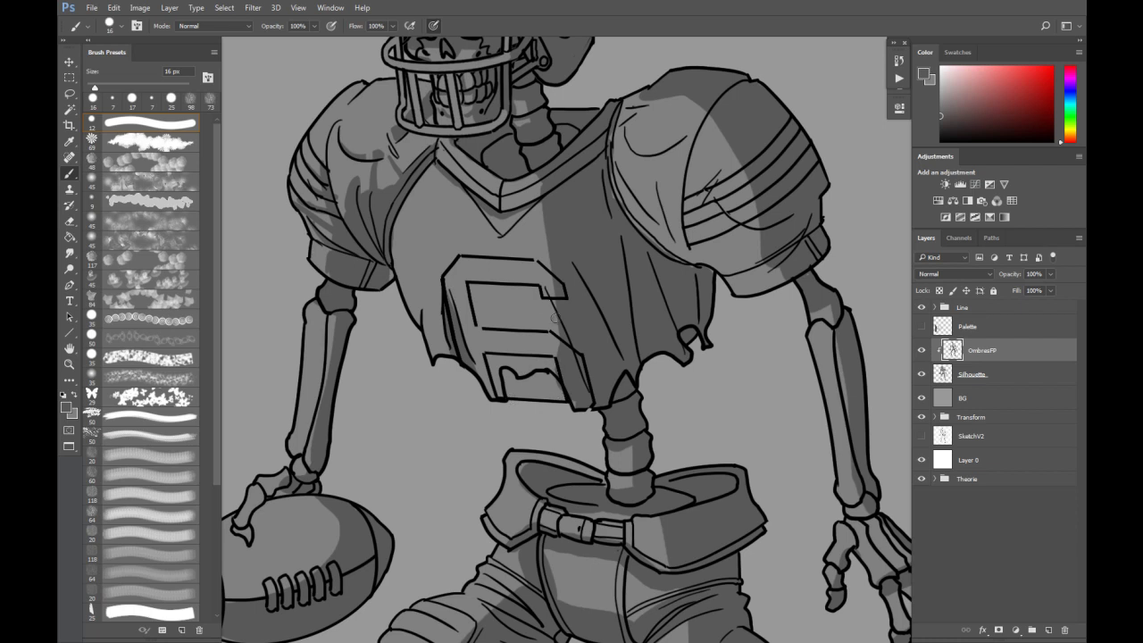
mouse_move(530, 286)
mouse_down()
mouse_move(556, 376)
mouse_move(540, 350)
mouse_up()
mouse_move(533, 298)
mouse_down()
mouse_move(544, 363)
mouse_move(539, 350)
mouse_up()
key(e)
mouse_move(549, 247)
mouse_down()
mouse_move(576, 309)
mouse_move(541, 226)
mouse_move(586, 327)
mouse_move(545, 240)
mouse_move(586, 325)
mouse_up()
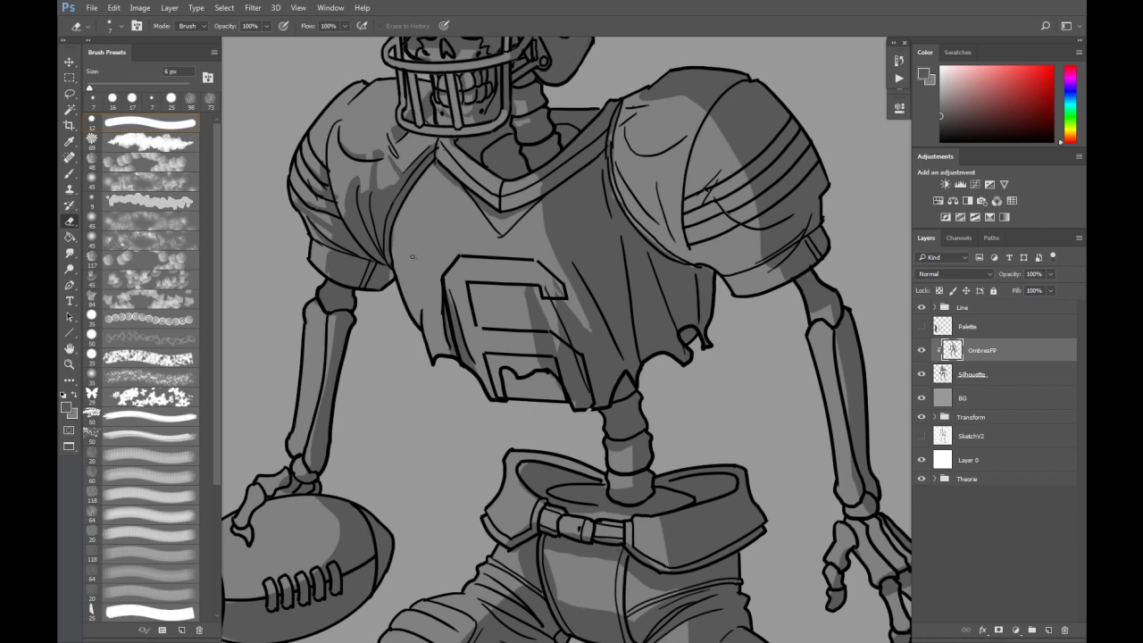
Smudge the fold shadows on the football-side shoulder and sleeve with a 46 px textured brush at 40% strength.
key(r)
alt+right_click(378, 159)
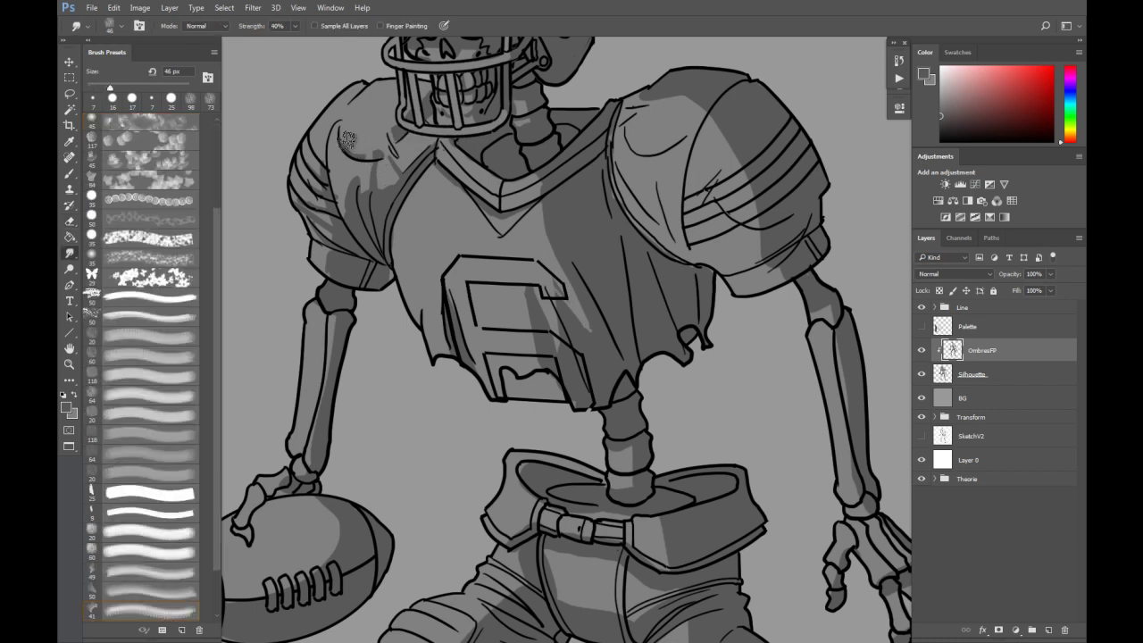
mouse_move(389, 182)
mouse_down()
mouse_move(377, 185)
mouse_move(415, 150)
mouse_move(388, 134)
mouse_up()
mouse_move(373, 178)
mouse_down()
mouse_move(363, 192)
mouse_move(354, 175)
mouse_up()
mouse_move(335, 222)
mouse_down()
mouse_move(357, 172)
mouse_move(324, 287)
mouse_up()
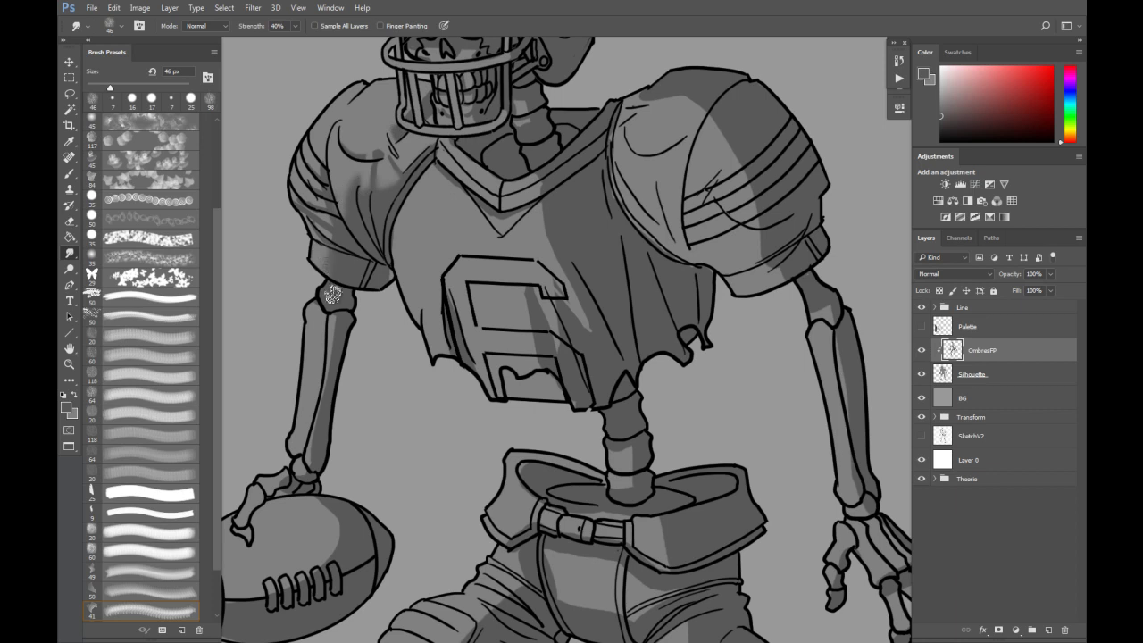
mouse_move(295, 207)
mouse_down()
mouse_move(329, 226)
mouse_move(299, 198)
mouse_move(322, 208)
mouse_move(326, 195)
mouse_move(302, 172)
mouse_move(315, 163)
mouse_move(330, 207)
mouse_up()
Smudge the shadow edges on the jersey's chest and the free-arm shoulder into soft gradients at 40% strength.
mouse_move(541, 210)
mouse_down()
mouse_move(582, 300)
mouse_move(541, 210)
mouse_move(590, 329)
mouse_move(547, 235)
mouse_move(552, 286)
mouse_move(590, 334)
mouse_move(548, 280)
mouse_move(566, 350)
mouse_up()
mouse_move(534, 286)
mouse_down()
mouse_move(560, 372)
mouse_move(535, 354)
mouse_up()
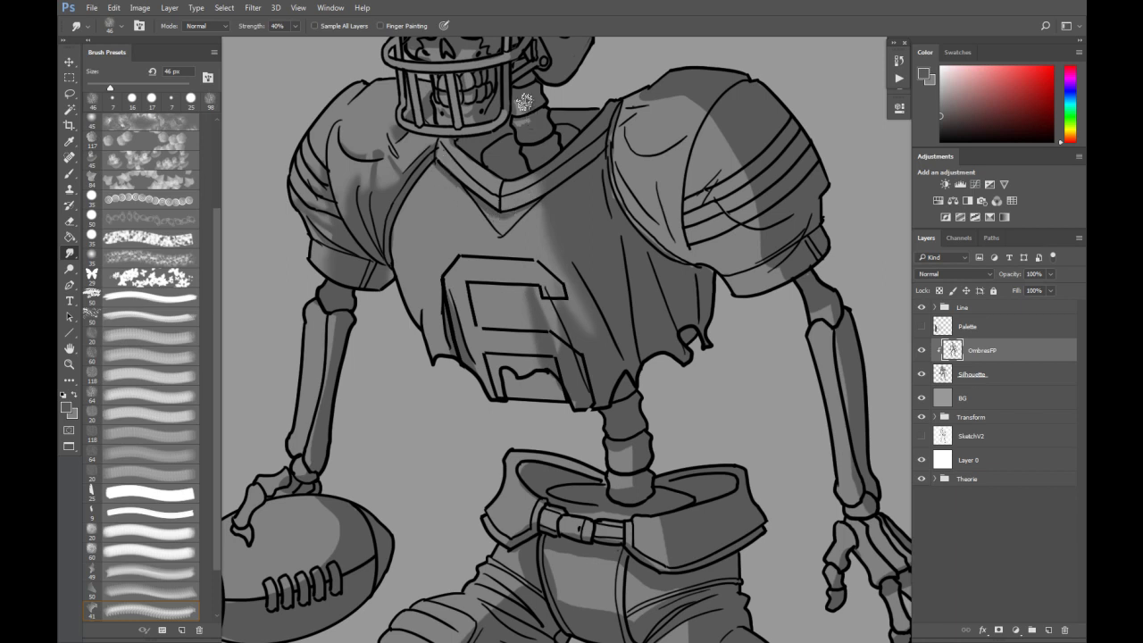
drag(646, 92, 724, 131)
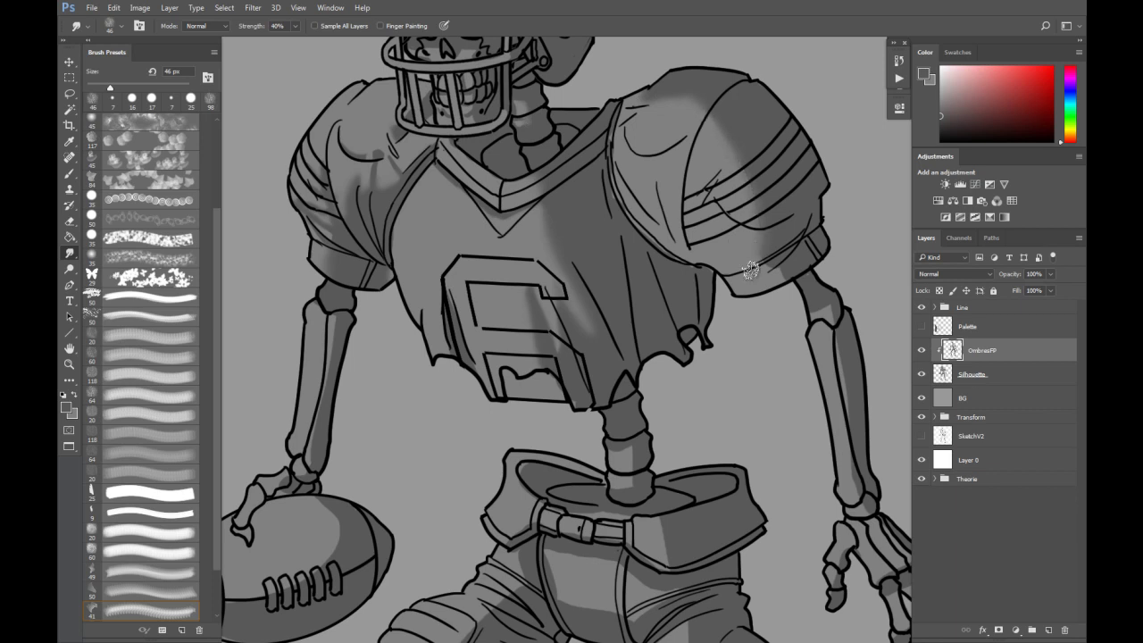
Paint fold shadows on the free-arm shoulder and along its armhole seam with a 16 px brush, trimming with a 6 px eraser.
key(b)
drag(707, 101, 684, 209)
mouse_move(663, 152)
mouse_down()
mouse_move(697, 118)
mouse_move(695, 103)
mouse_up()
drag(655, 148, 702, 90)
drag(659, 201, 681, 255)
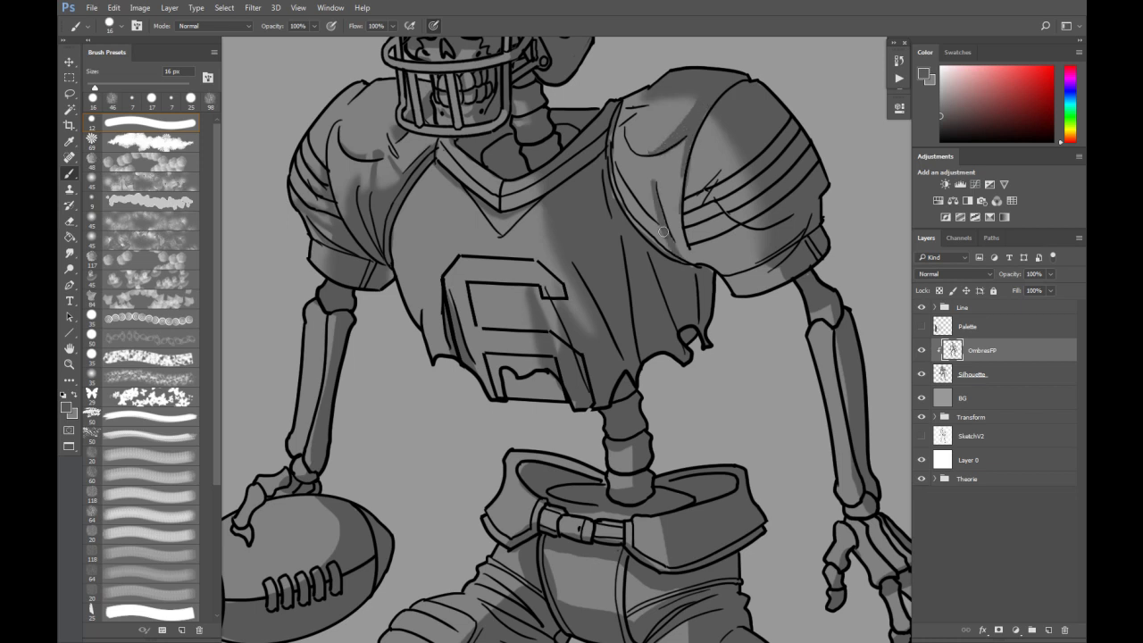
mouse_move(647, 219)
mouse_down()
mouse_move(693, 265)
mouse_move(636, 192)
mouse_move(693, 257)
mouse_up()
drag(675, 195, 699, 264)
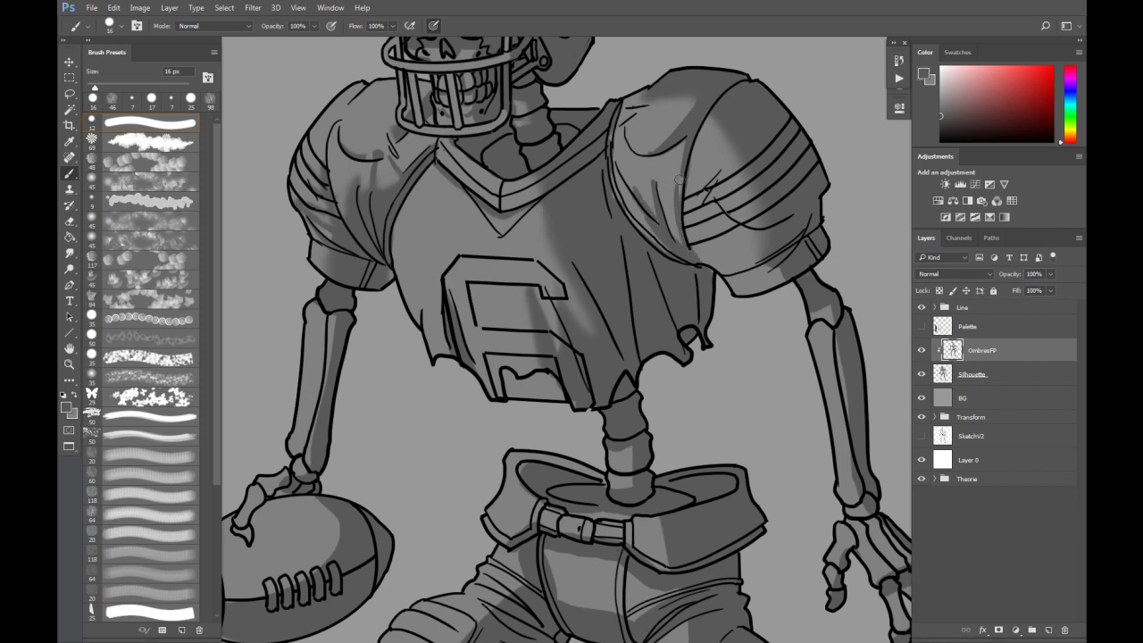
mouse_move(612, 160)
mouse_down()
mouse_move(647, 234)
mouse_move(613, 170)
mouse_move(658, 235)
mouse_up()
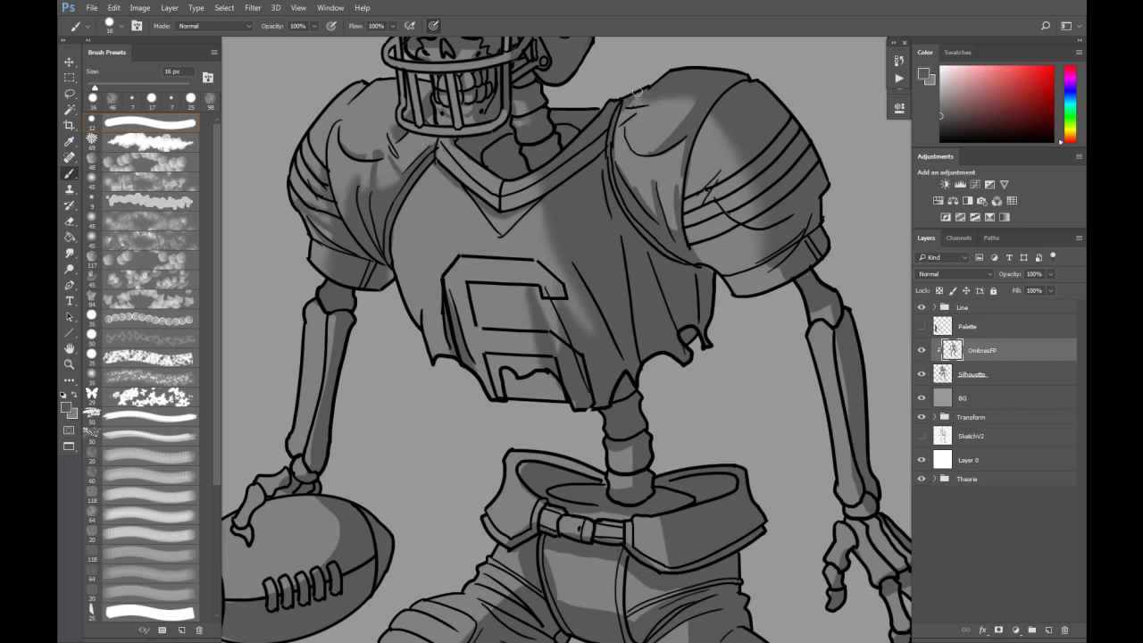
mouse_move(637, 93)
mouse_down()
mouse_move(613, 137)
mouse_move(635, 117)
mouse_move(618, 137)
mouse_move(668, 150)
mouse_up()
key(e)
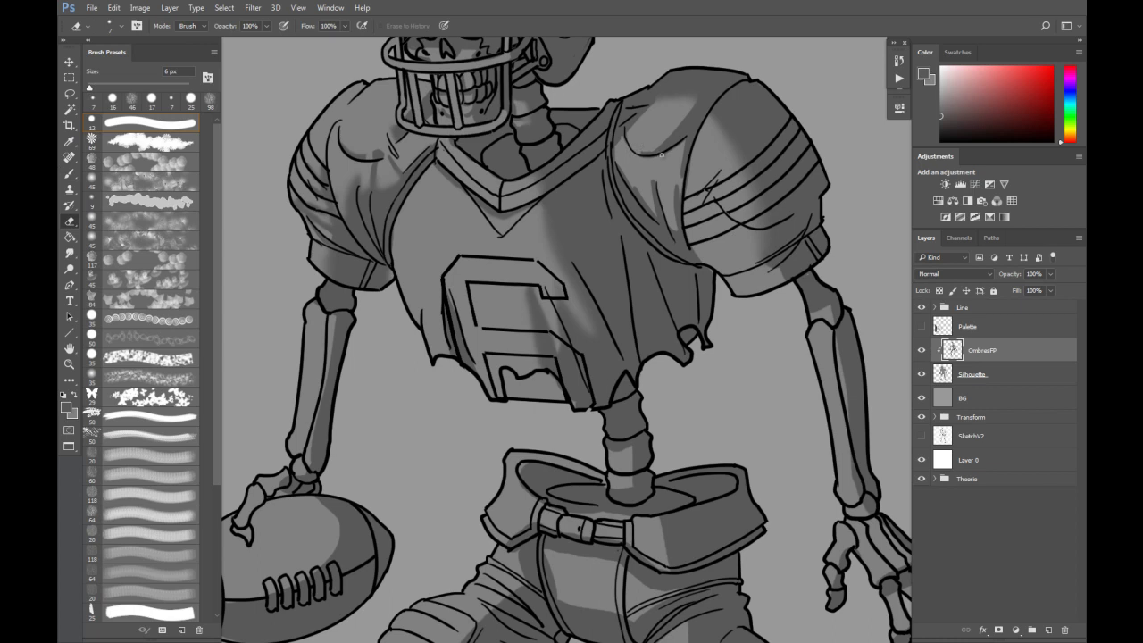
key(b)
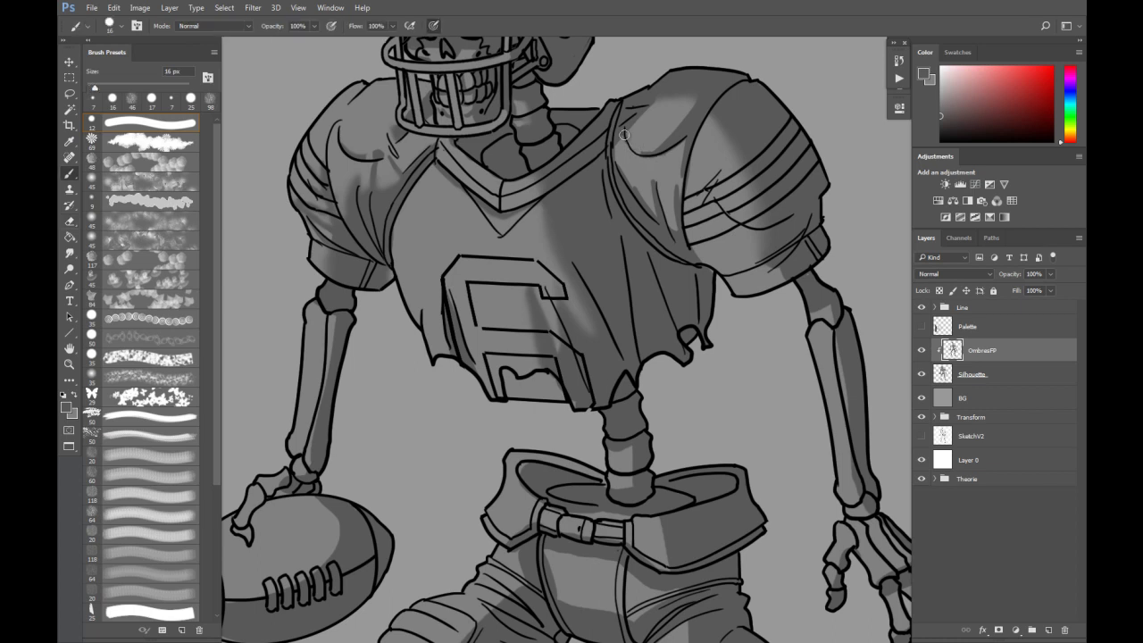
Soften the free-arm shoulder folds, and paint and smudge extra shadows around the sleeve's striped area and cuff.
key(r)
drag(648, 117, 635, 135)
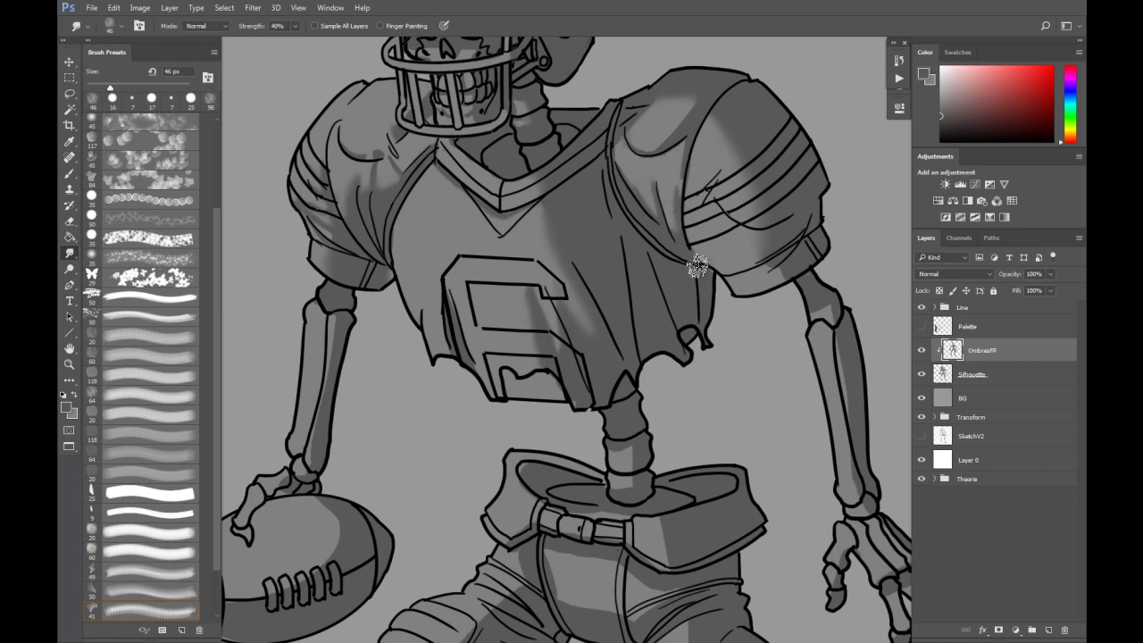
key(b)
mouse_move(712, 261)
mouse_down()
mouse_move(740, 271)
mouse_move(710, 256)
mouse_move(760, 240)
mouse_move(731, 270)
mouse_move(709, 265)
mouse_move(783, 251)
mouse_move(743, 269)
mouse_move(782, 255)
mouse_move(739, 287)
mouse_move(782, 254)
mouse_move(736, 284)
mouse_move(708, 265)
mouse_move(749, 295)
mouse_move(748, 270)
mouse_move(699, 258)
mouse_move(762, 224)
mouse_move(702, 258)
mouse_move(770, 244)
mouse_move(747, 266)
mouse_move(754, 286)
mouse_move(808, 266)
mouse_up()
key(r)
mouse_move(759, 295)
mouse_down()
mouse_move(811, 260)
mouse_move(765, 285)
mouse_up()
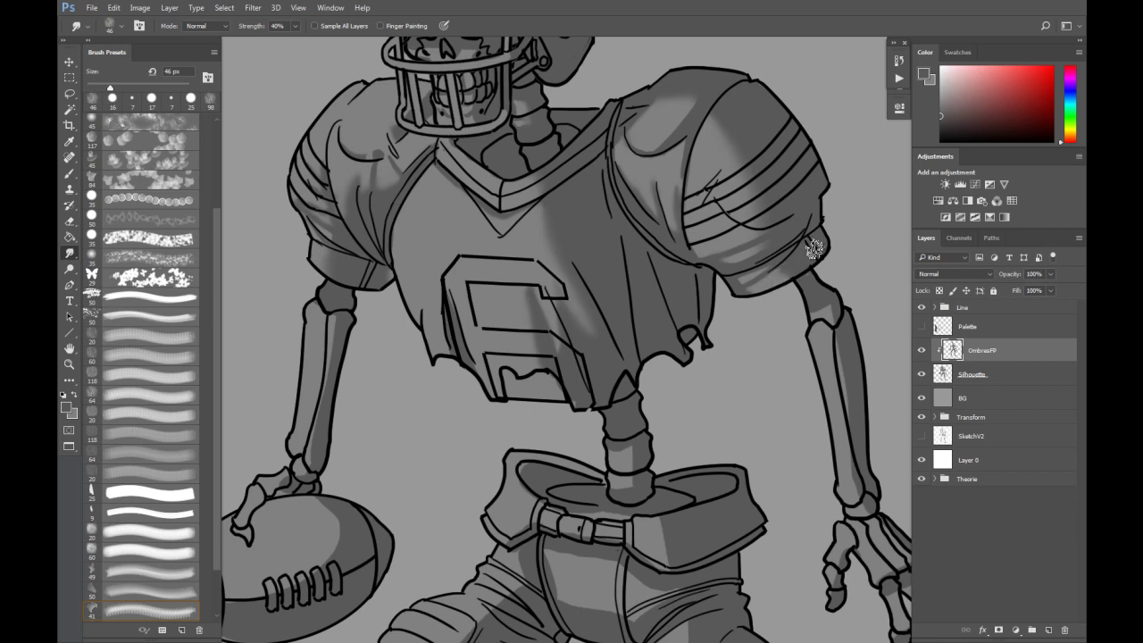
mouse_move(766, 210)
mouse_down()
mouse_move(716, 202)
mouse_move(717, 182)
mouse_move(705, 203)
mouse_move(719, 170)
mouse_move(708, 204)
mouse_move(731, 226)
mouse_move(771, 225)
mouse_up()
key(b)
key(r)
key(b)
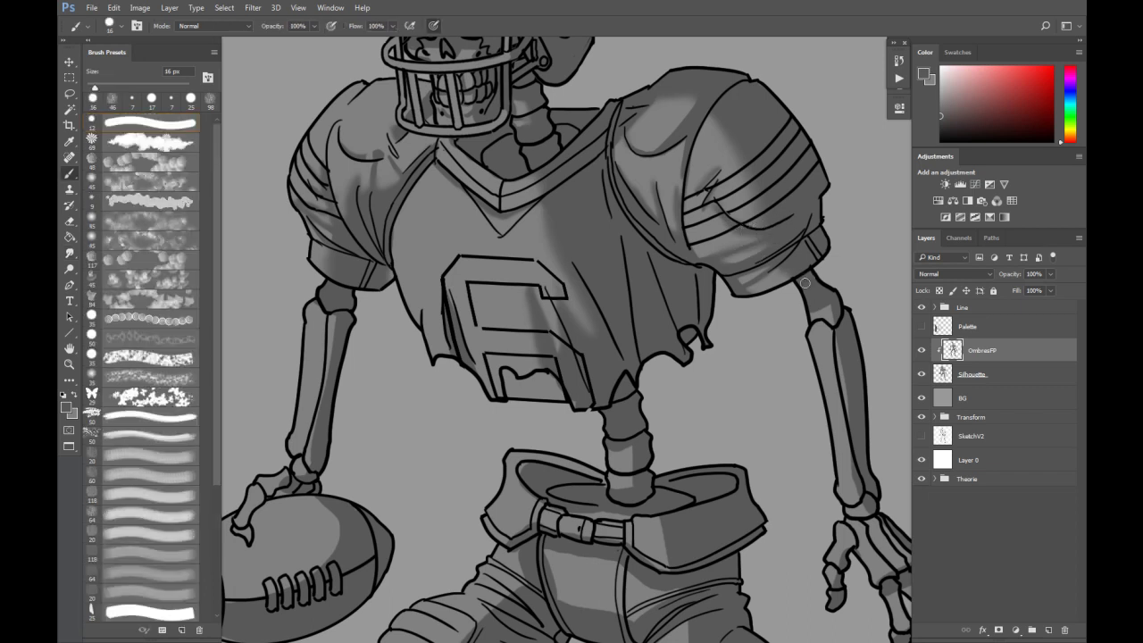
Rework the small fold below the free-arm shoulder's curved crease and blend it with a 32 px smudge brush.
key(ctrl+minus)
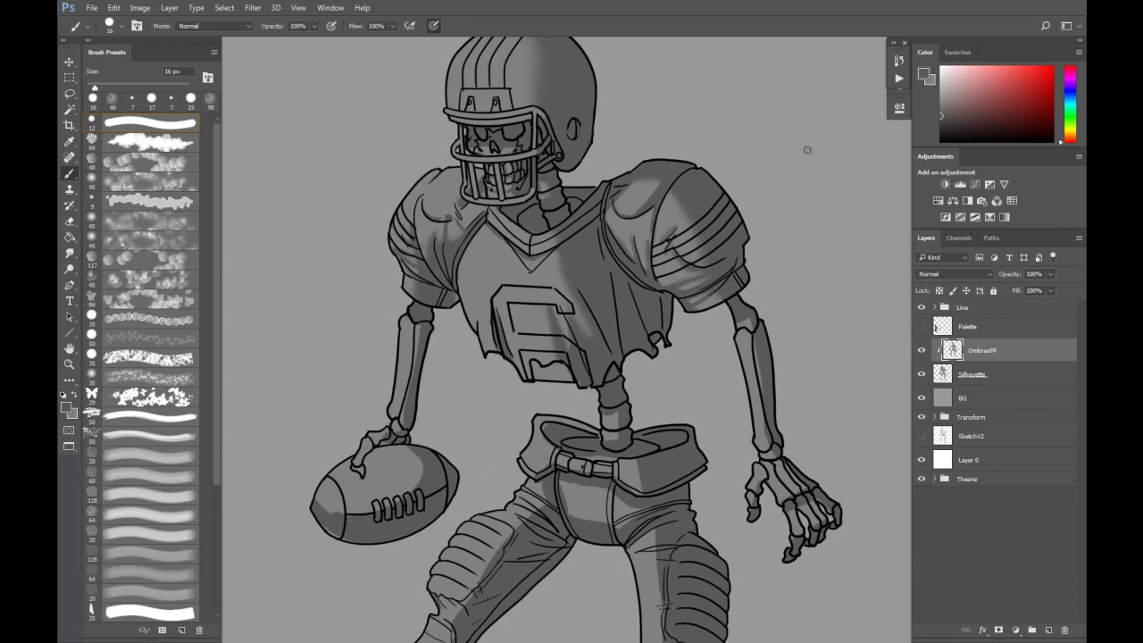
drag(703, 178, 695, 146)
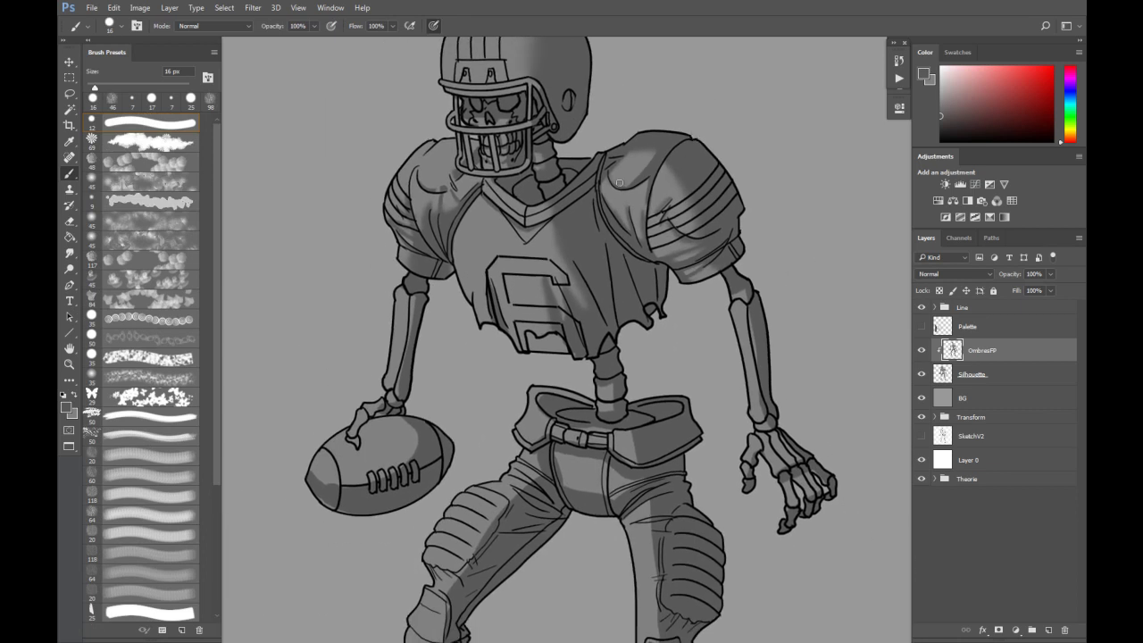
key(ctrl+plus)
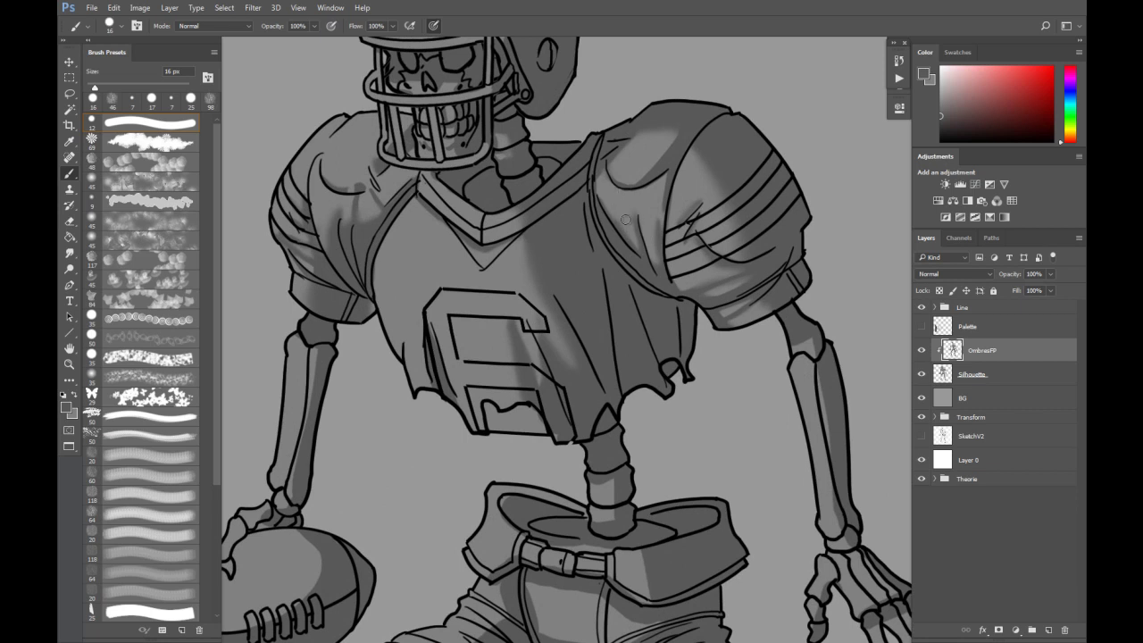
mouse_move(651, 185)
mouse_down()
mouse_move(652, 241)
mouse_move(655, 182)
mouse_up()
key(ctrl+z)
key(e)
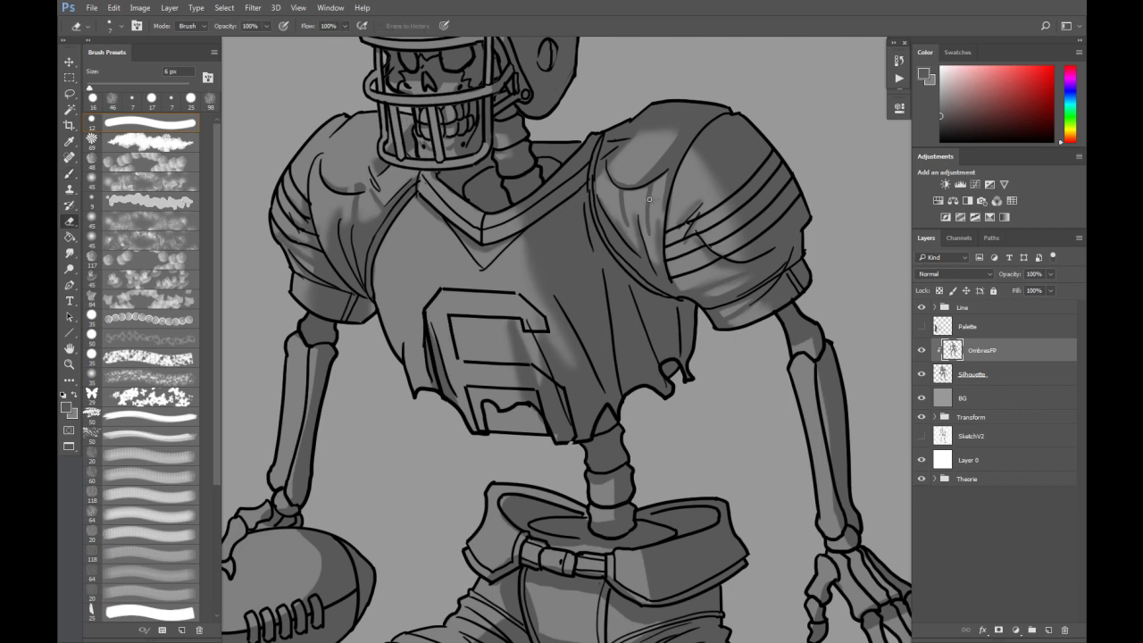
key(r)
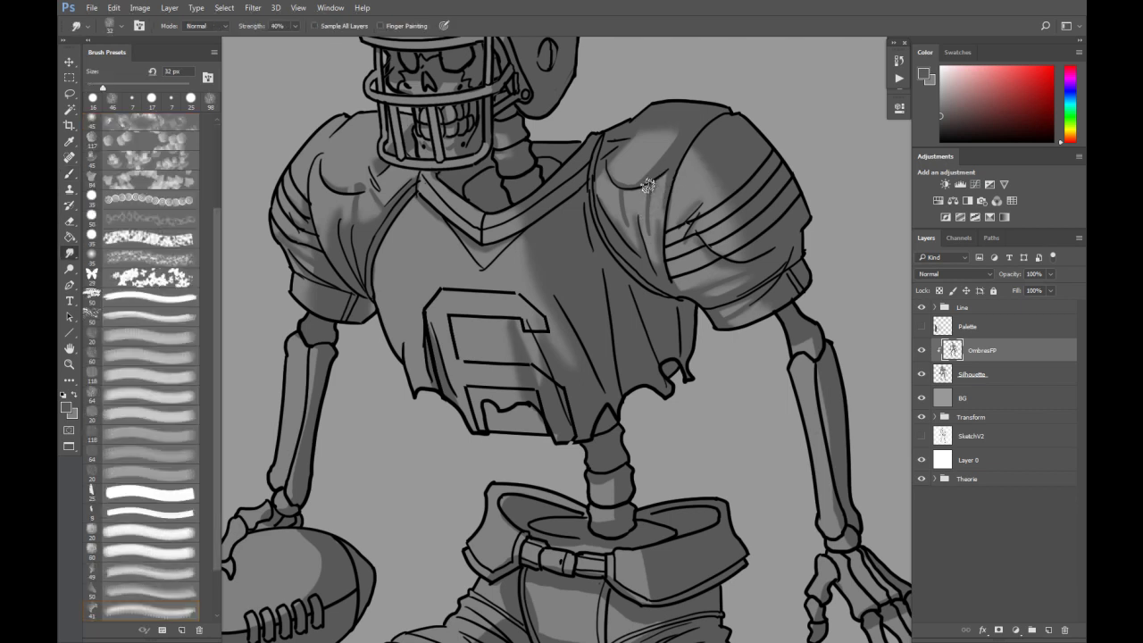
drag(648, 213, 655, 186)
key(e)
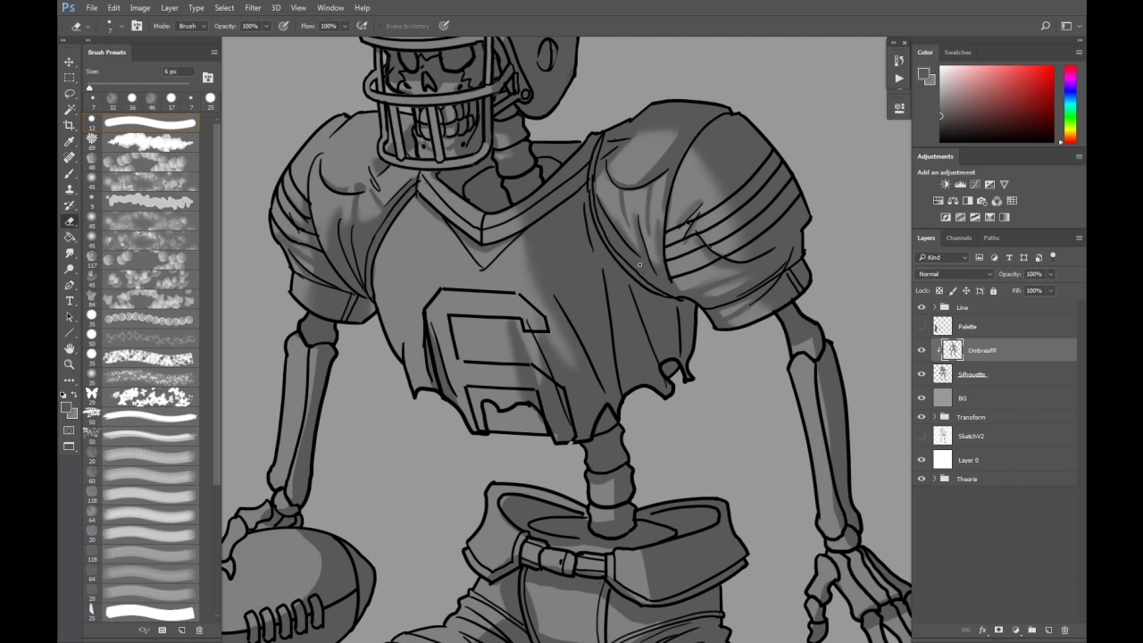
Add more fold shadows to the football-side shoulder with a 16 px brush and soften them with a 32 px smudge brush.
key(b)
drag(403, 177, 430, 161)
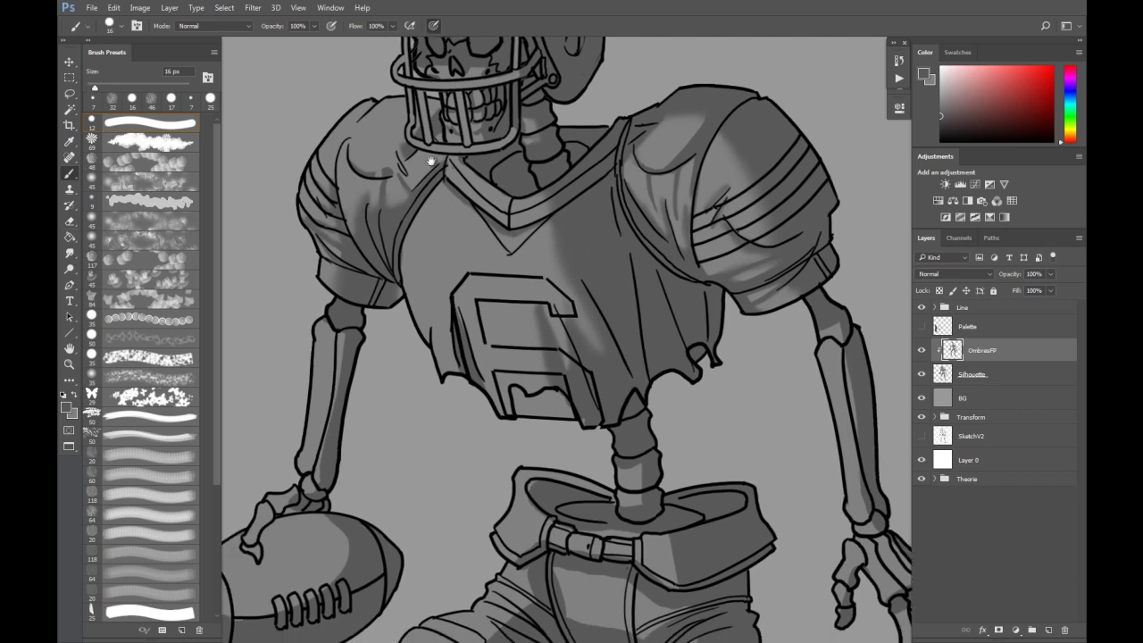
drag(348, 174, 347, 191)
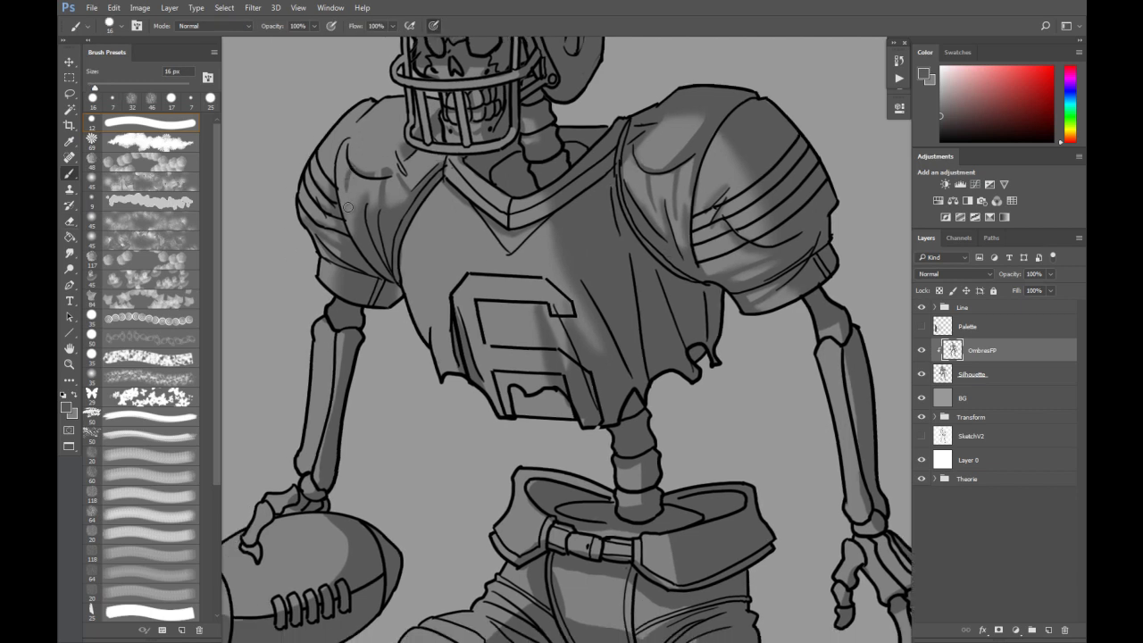
key(e)
key(r)
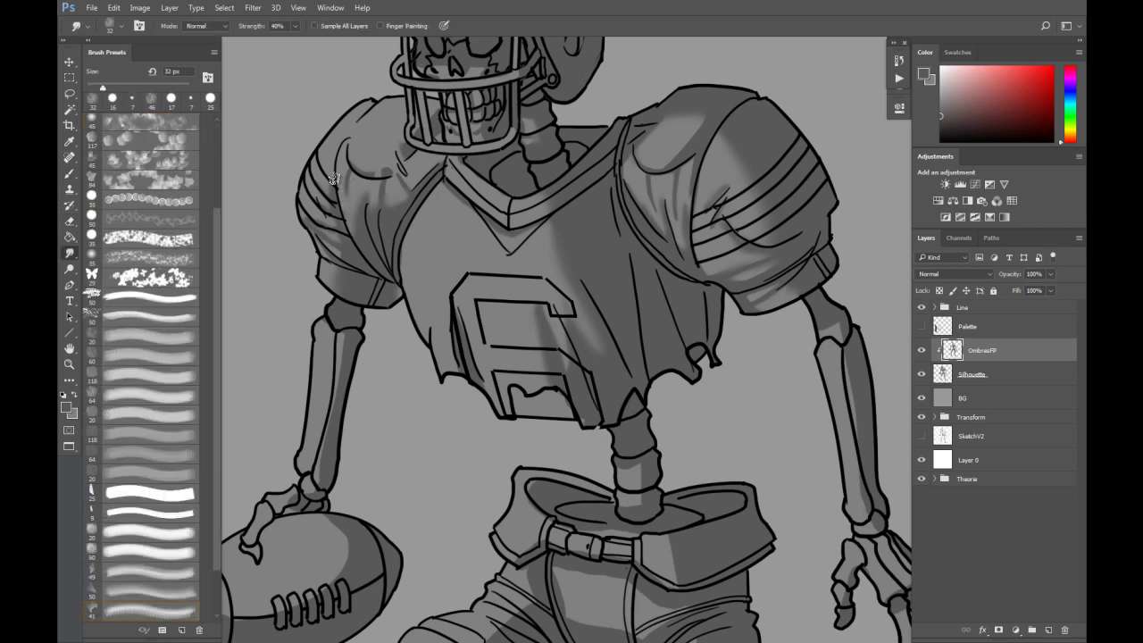
key(b)
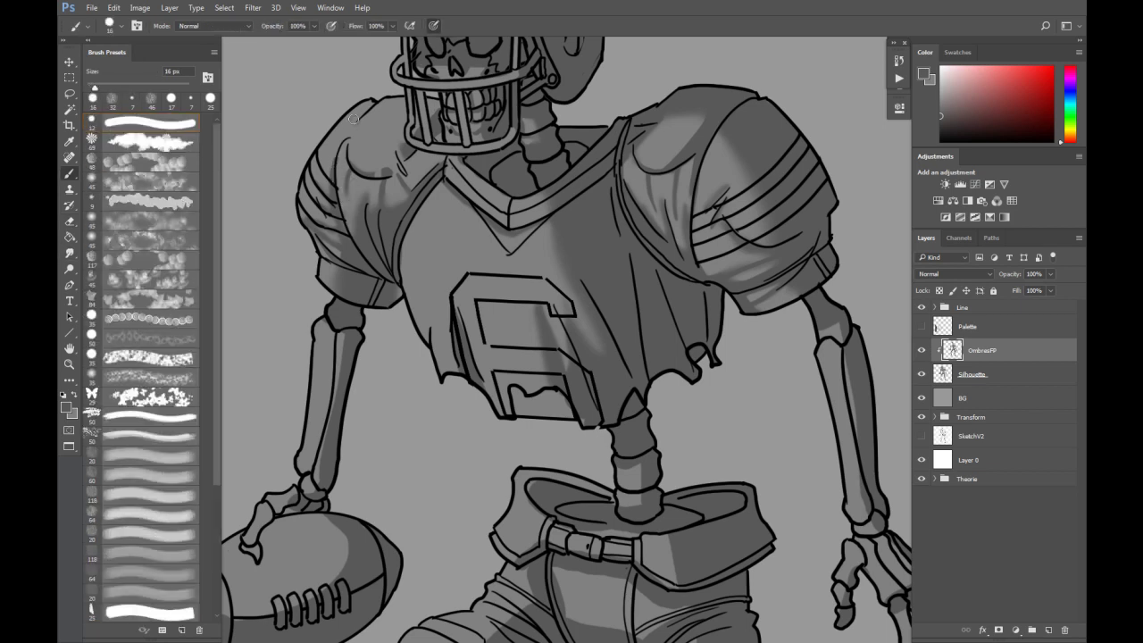
drag(353, 121, 377, 98)
key(r)
drag(405, 243, 422, 197)
Rework the shading on the free arm's elbow joint with a 22 px eraser and blend it with a 32 px smudge brush.
key(ctrl+minus)
key(ctrl+minus)
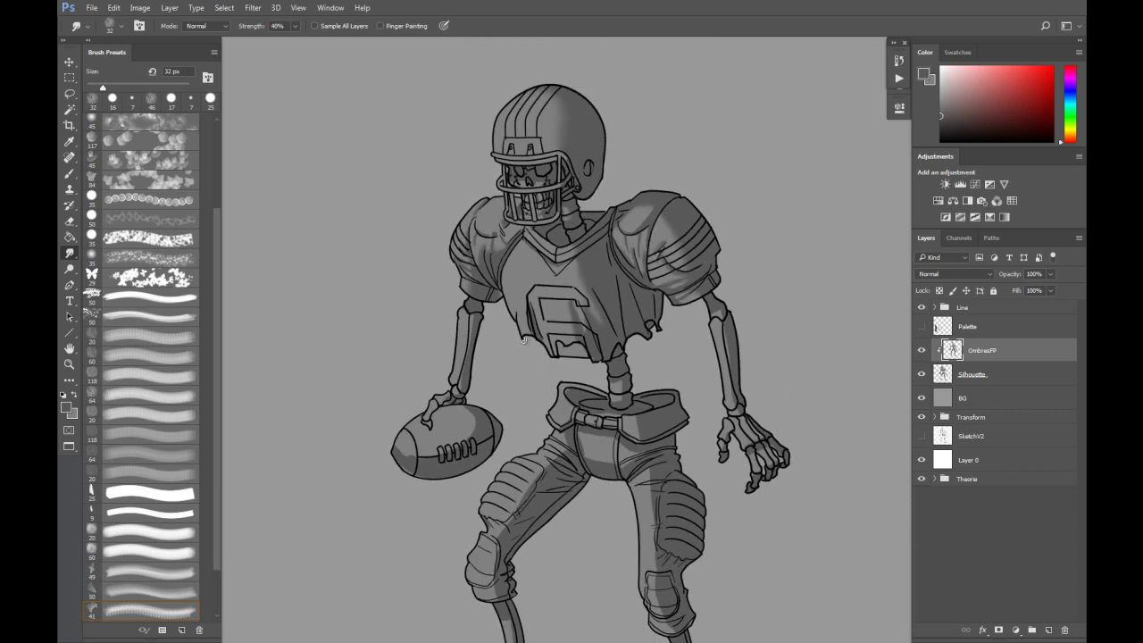
drag(629, 325, 605, 294)
key(ctrl+plus)
mouse_move(520, 227)
mouse_down()
mouse_move(524, 247)
mouse_move(513, 230)
mouse_move(523, 227)
mouse_move(505, 233)
mouse_up()
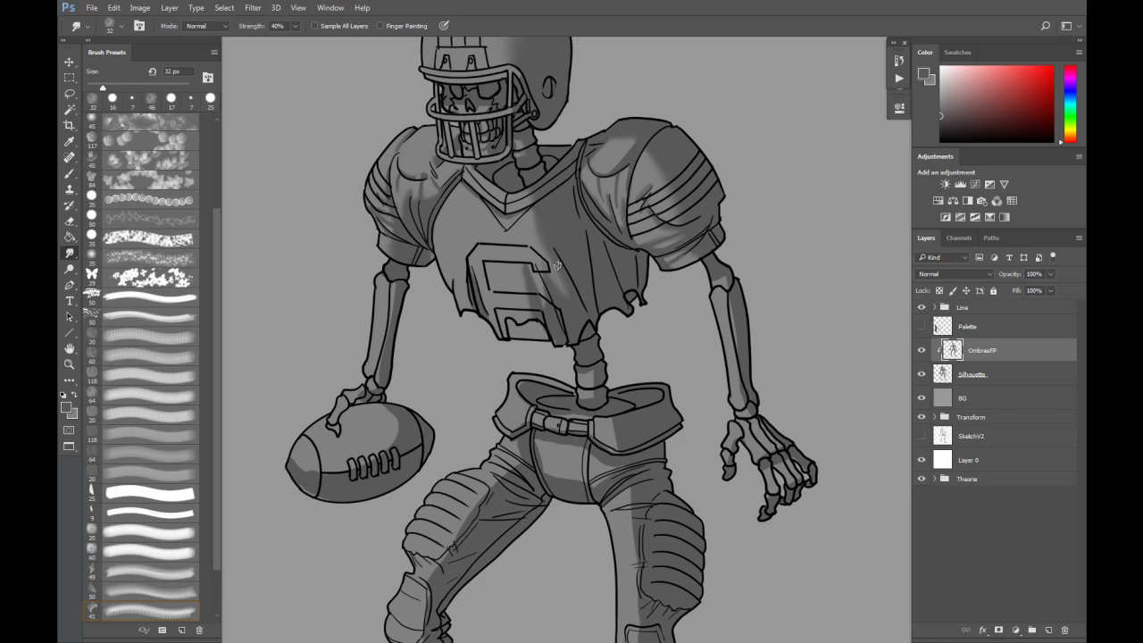
key(b)
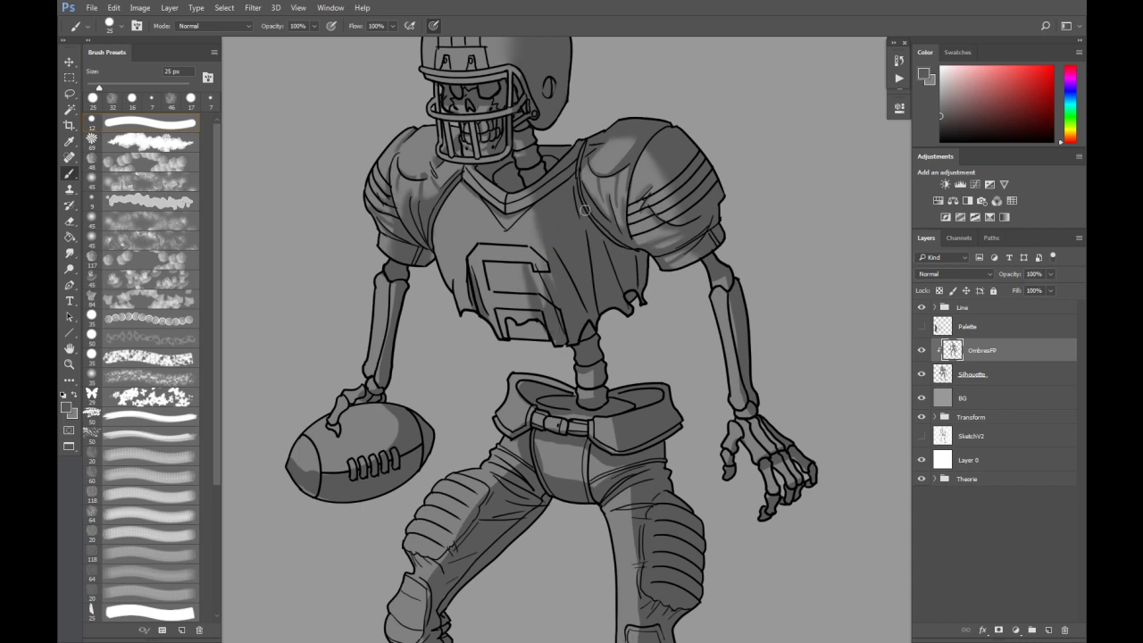
scroll(705, 222, down, 3)
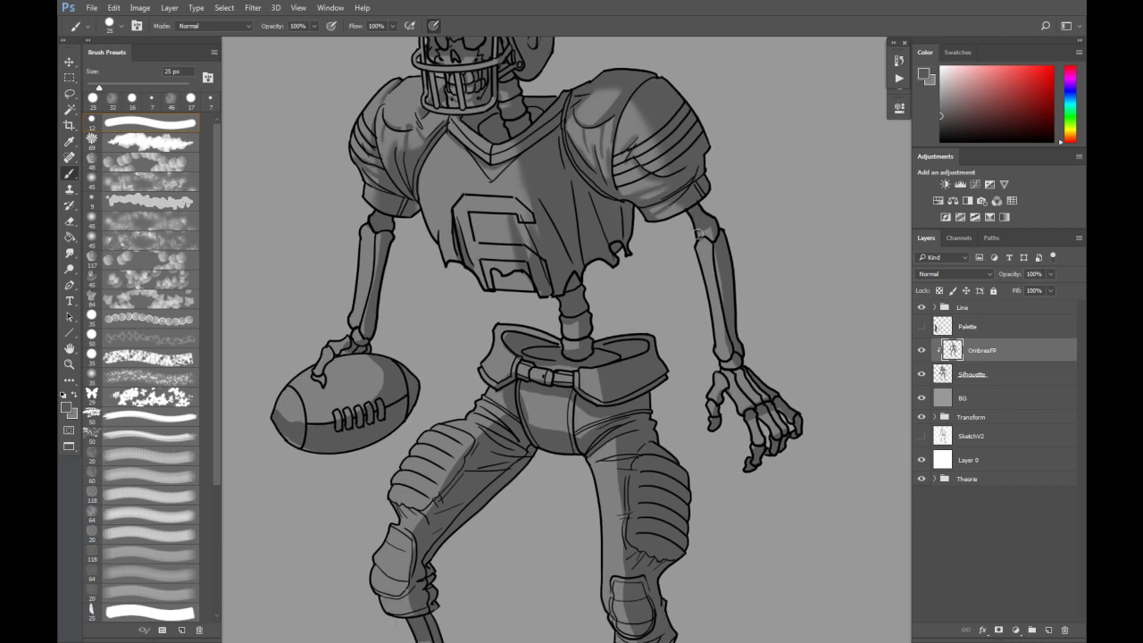
scroll(687, 233, right, 3)
key(e)
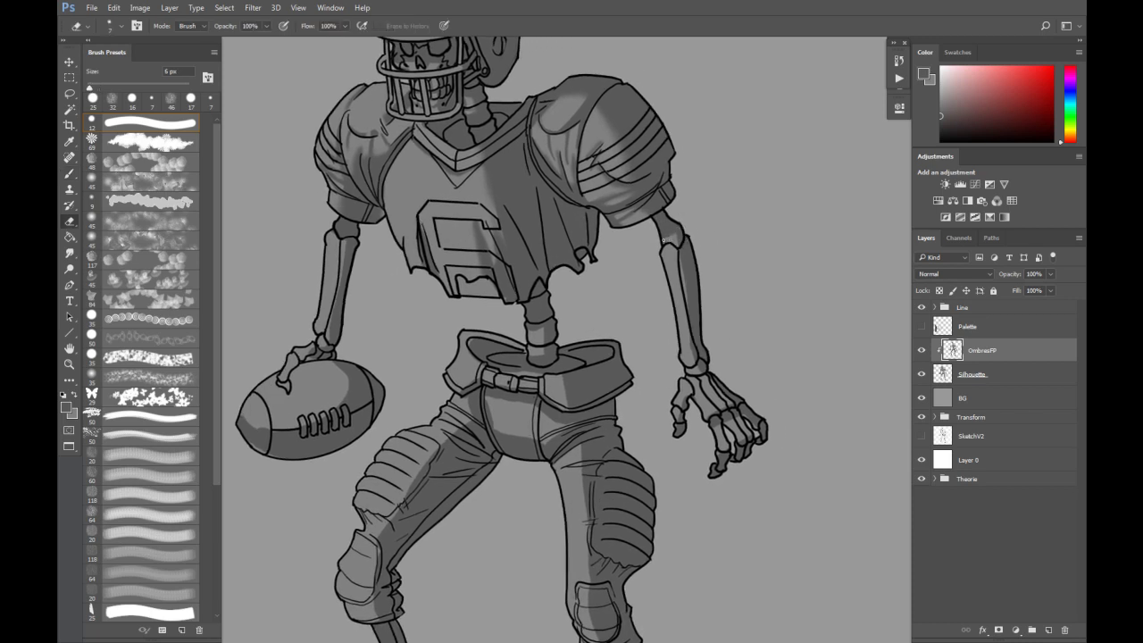
drag(665, 238, 669, 236)
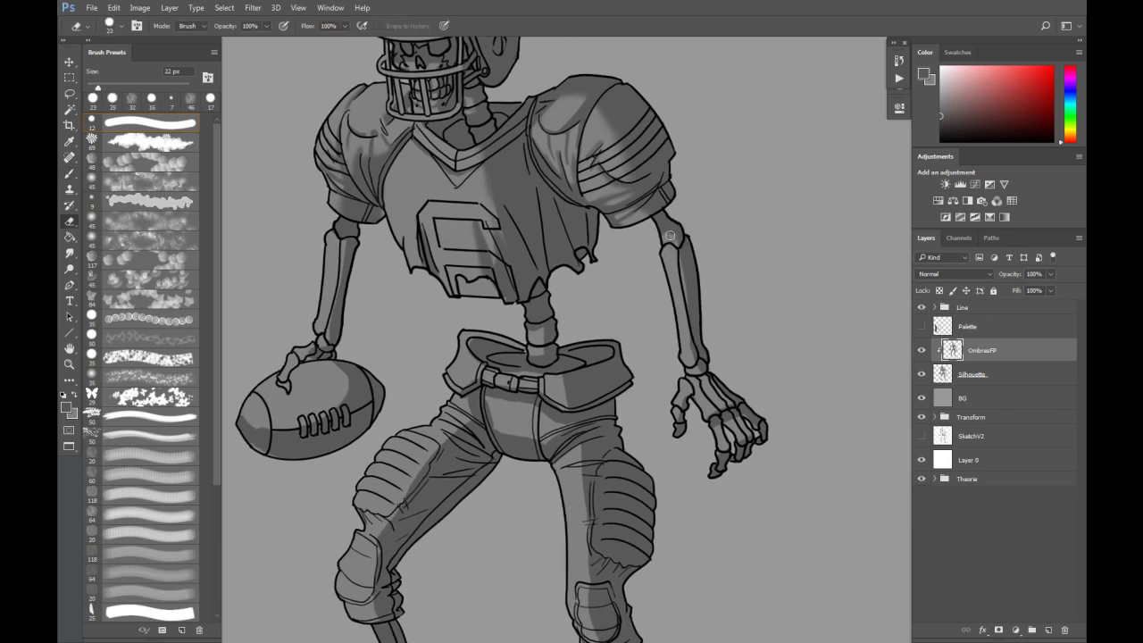
key(r)
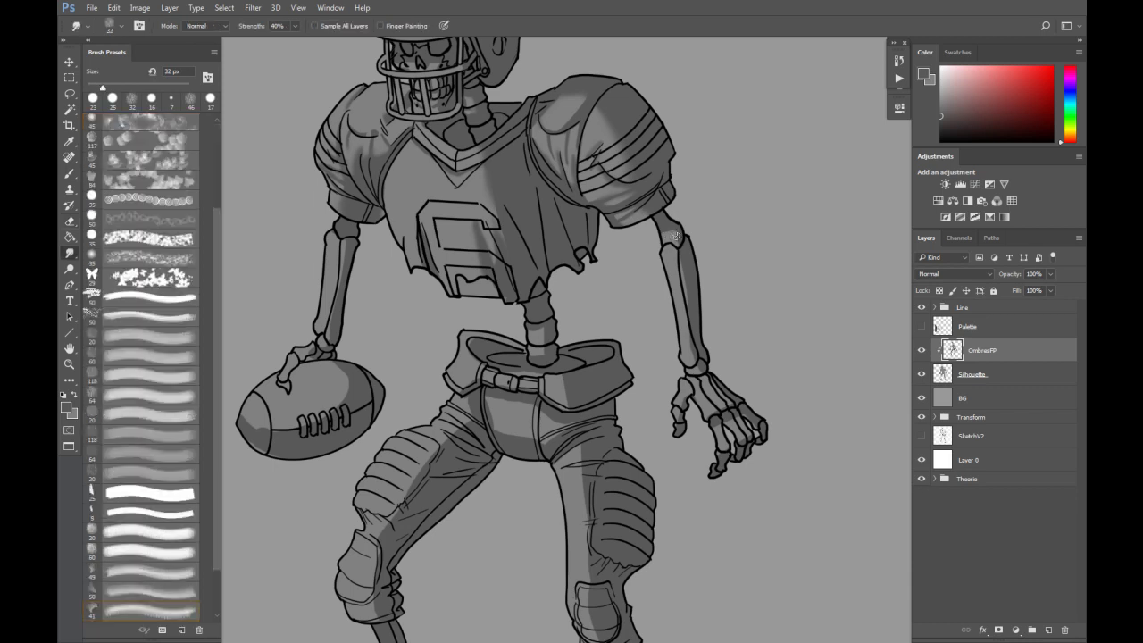
Refine the shadows along the free forearm's bones with a 25 px brush and a 22 px eraser.
key(b)
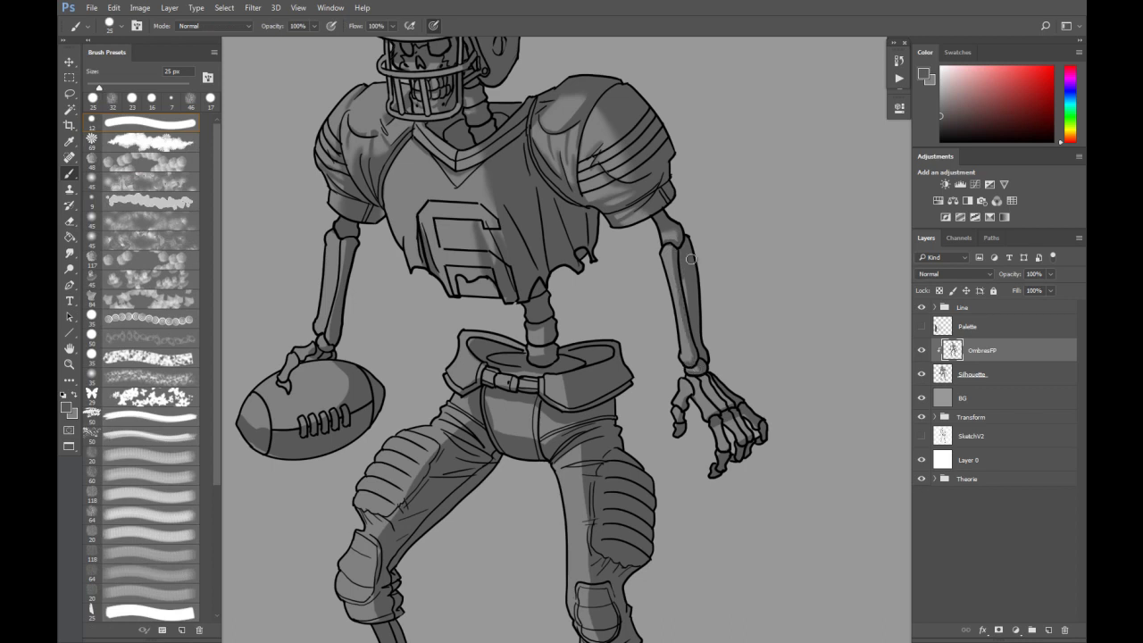
key(e)
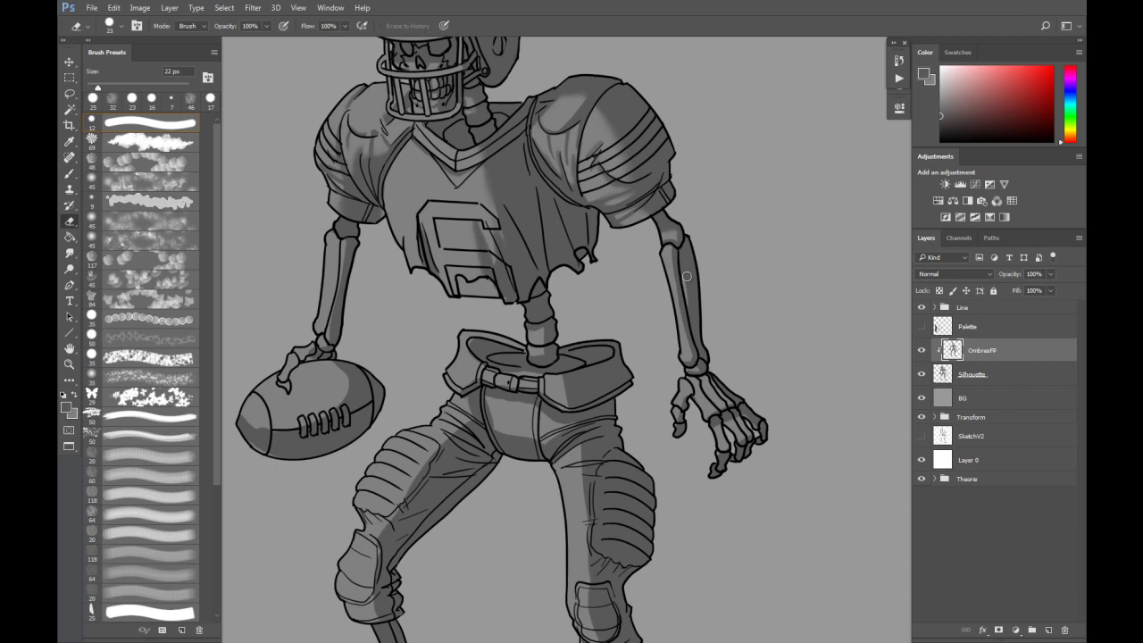
key(b)
drag(685, 278, 695, 324)
key(e)
key(b)
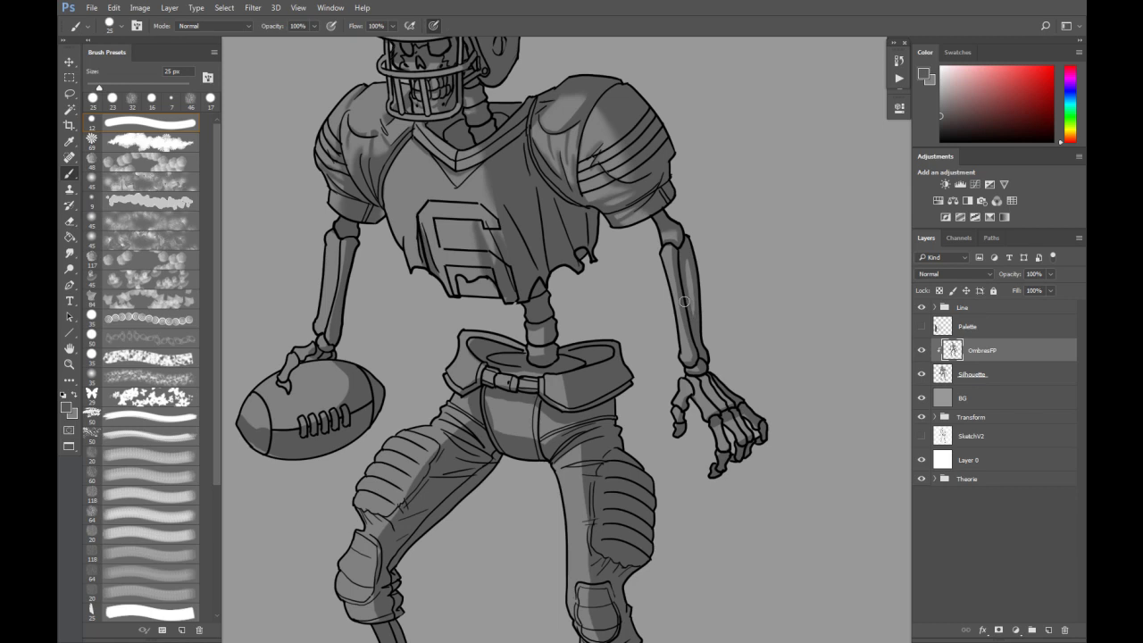
Paint shadows on the free hand's bones with a 22 px brush and soften the hand and forearm with a 32 px smudge brush.
mouse_move(702, 387)
mouse_down()
mouse_move(689, 385)
mouse_move(690, 421)
mouse_up()
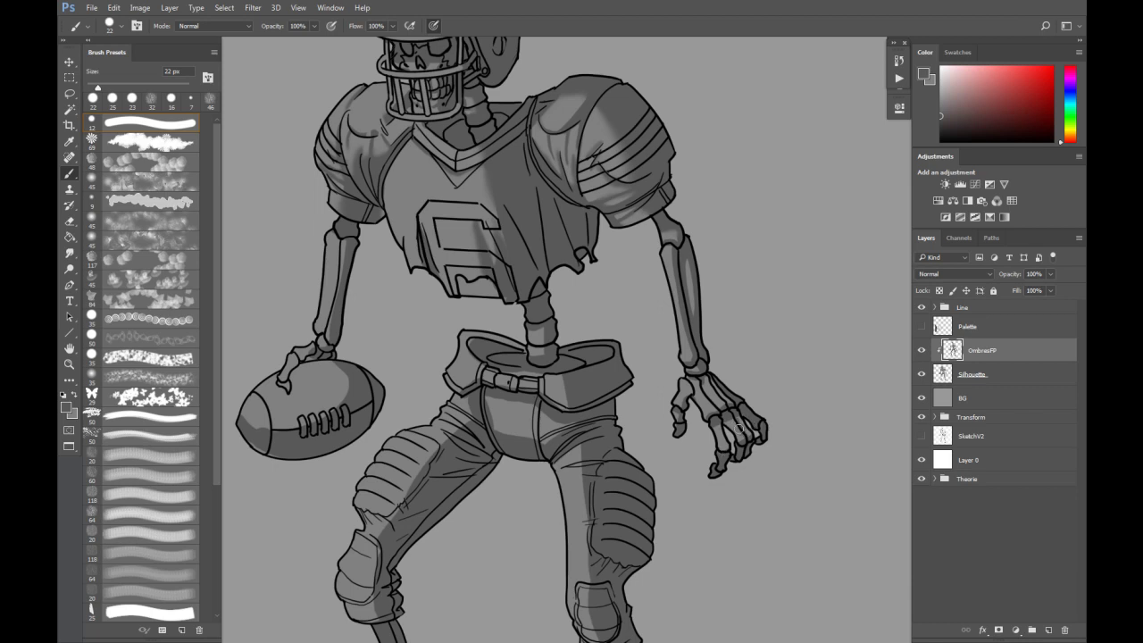
key(r)
drag(682, 407, 691, 392)
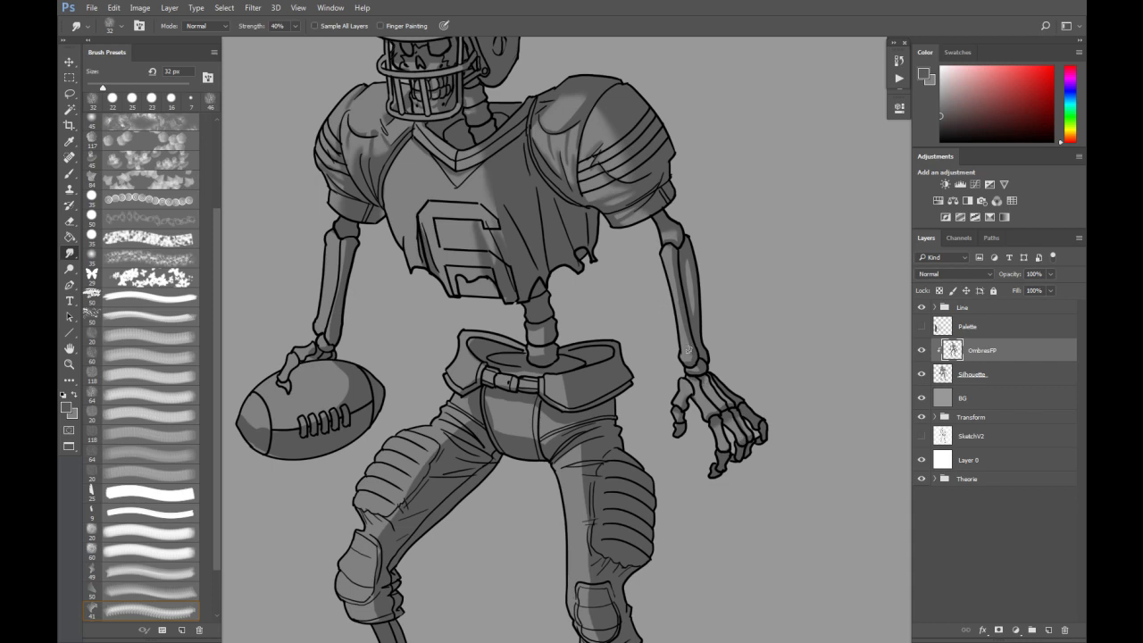
drag(676, 282, 679, 282)
drag(687, 361, 693, 370)
Touch up the shading on the ball-holding hand and blend the shadow on the football's near tip with an 80 px smudge brush.
mouse_move(508, 214)
mouse_down()
mouse_move(543, 209)
mouse_move(557, 225)
mouse_up()
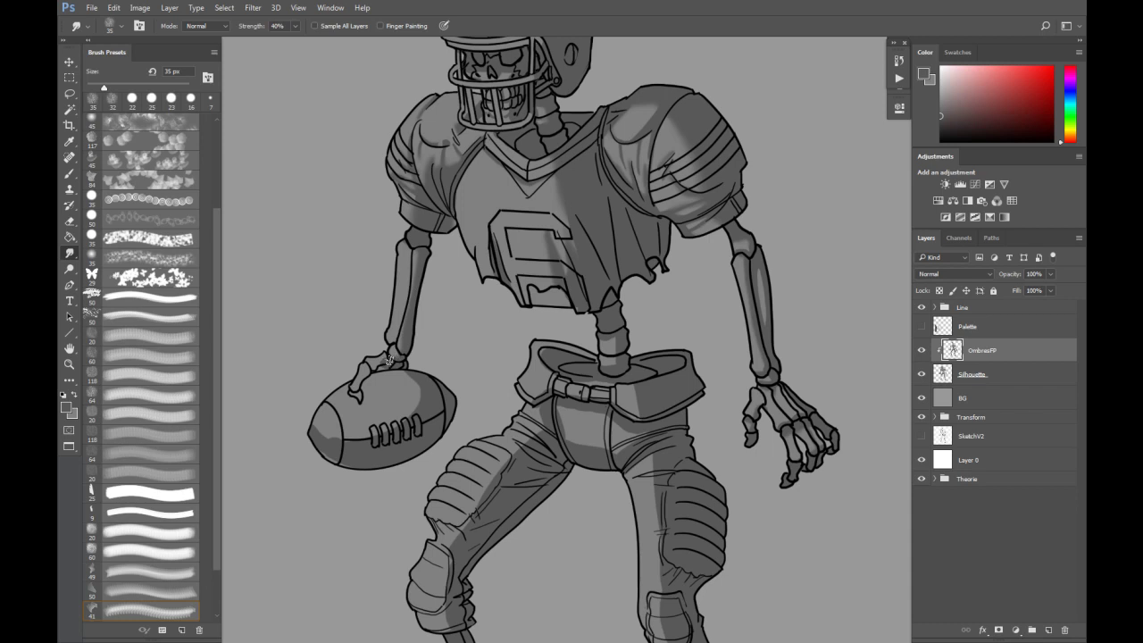
key(b)
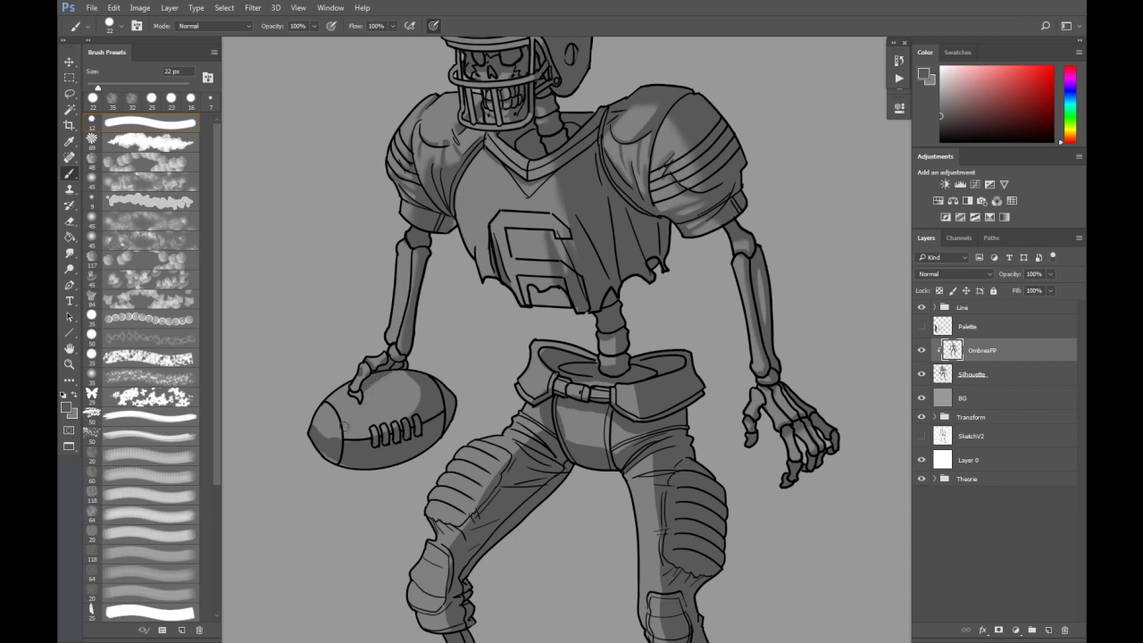
key(r)
drag(331, 437, 339, 439)
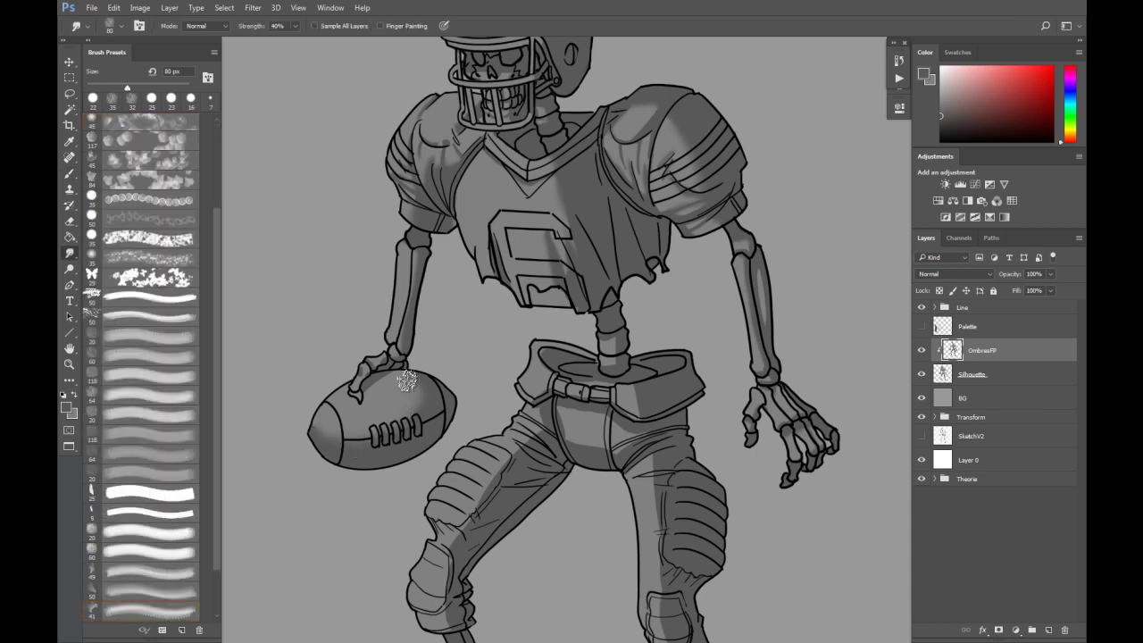
Shade the football under the fingers and around its laces with 22 px and 13 px brushes, softening the larger shadows with an 80 px smudge brush.
key(b)
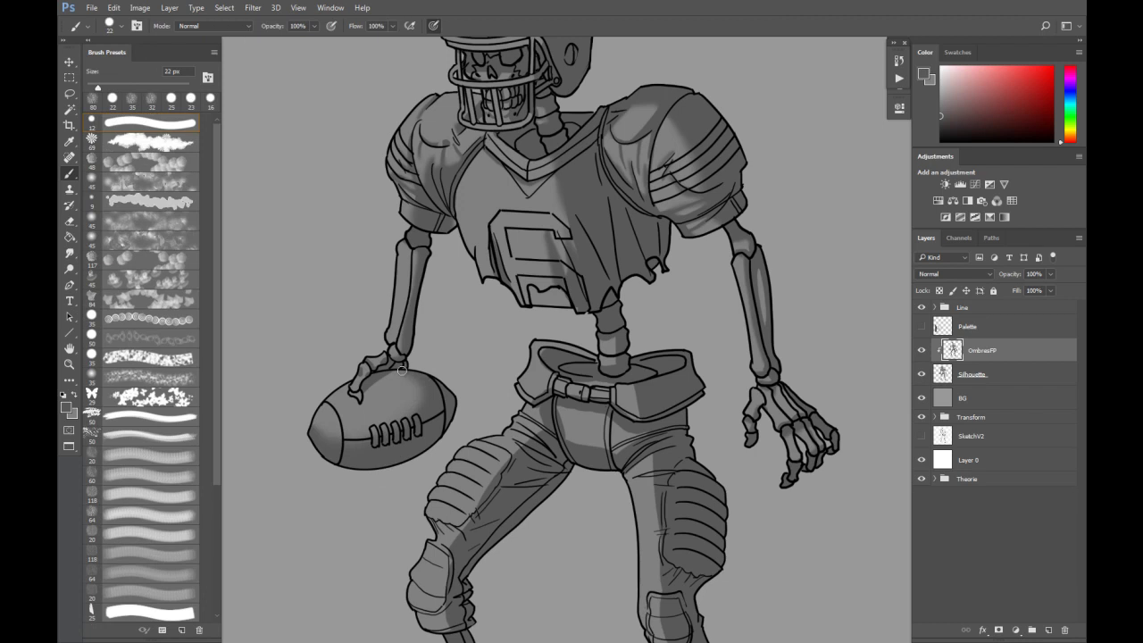
drag(370, 433, 367, 437)
key(r)
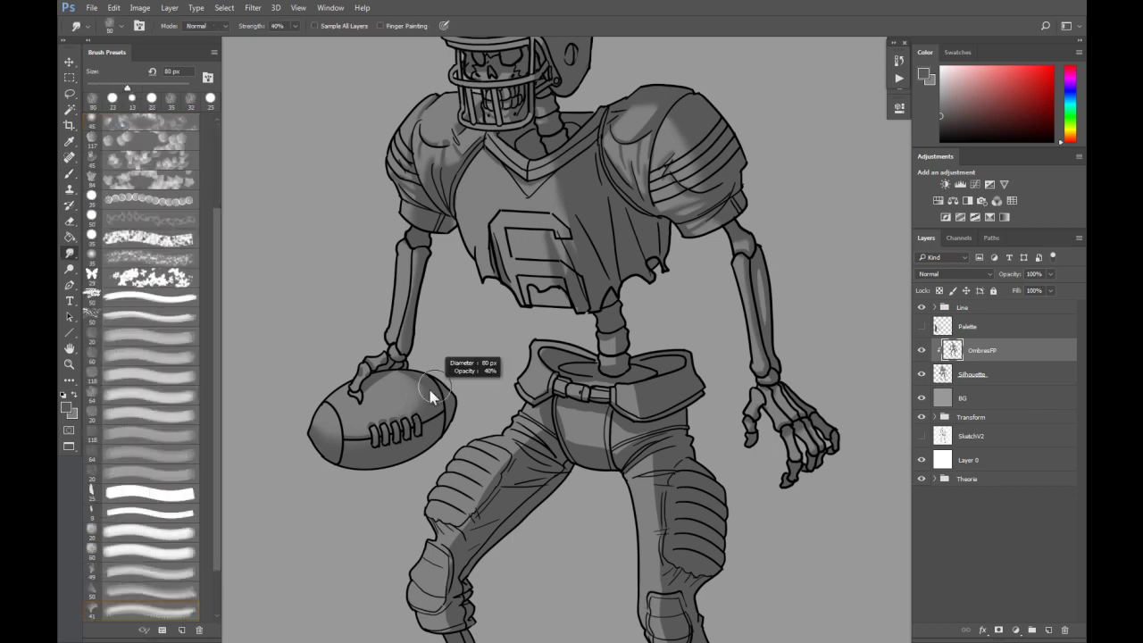
key(b)
drag(404, 419, 413, 419)
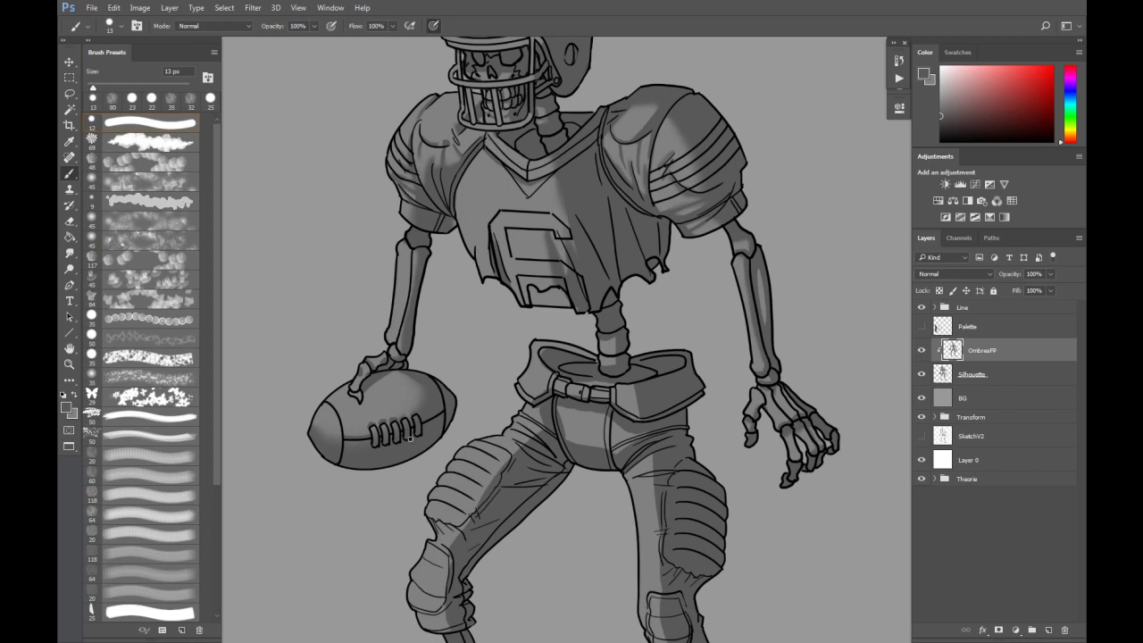
Shade the belt and open waistband with a 13 px brush and 22 px eraser, and smudge the shadows around the waist and lower spine.
drag(536, 417, 502, 323)
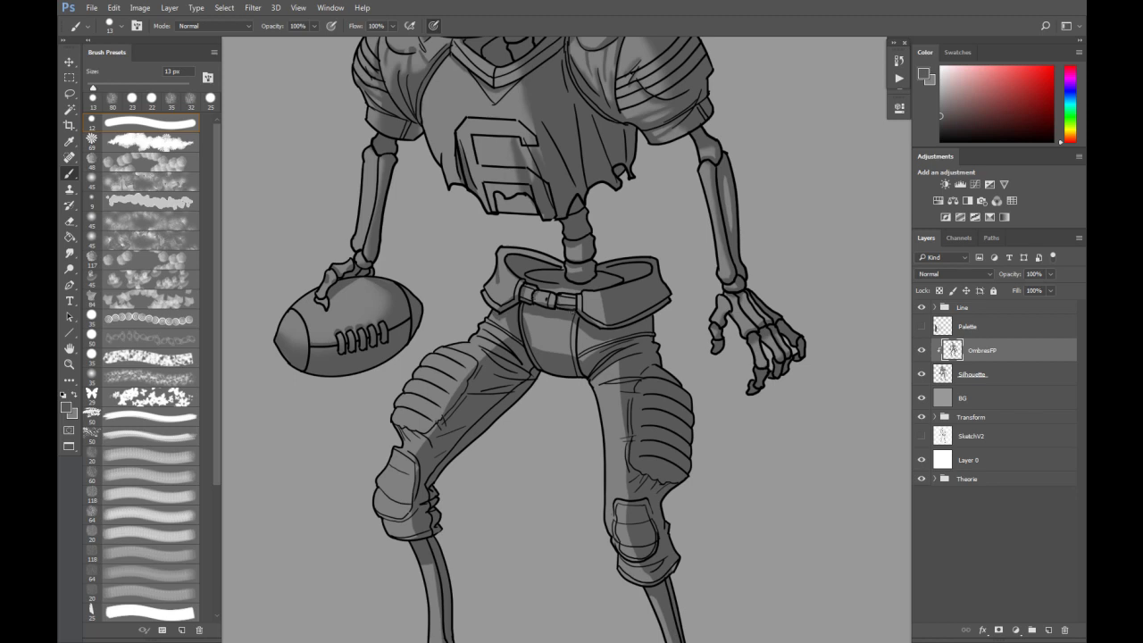
drag(546, 287, 544, 291)
key(e)
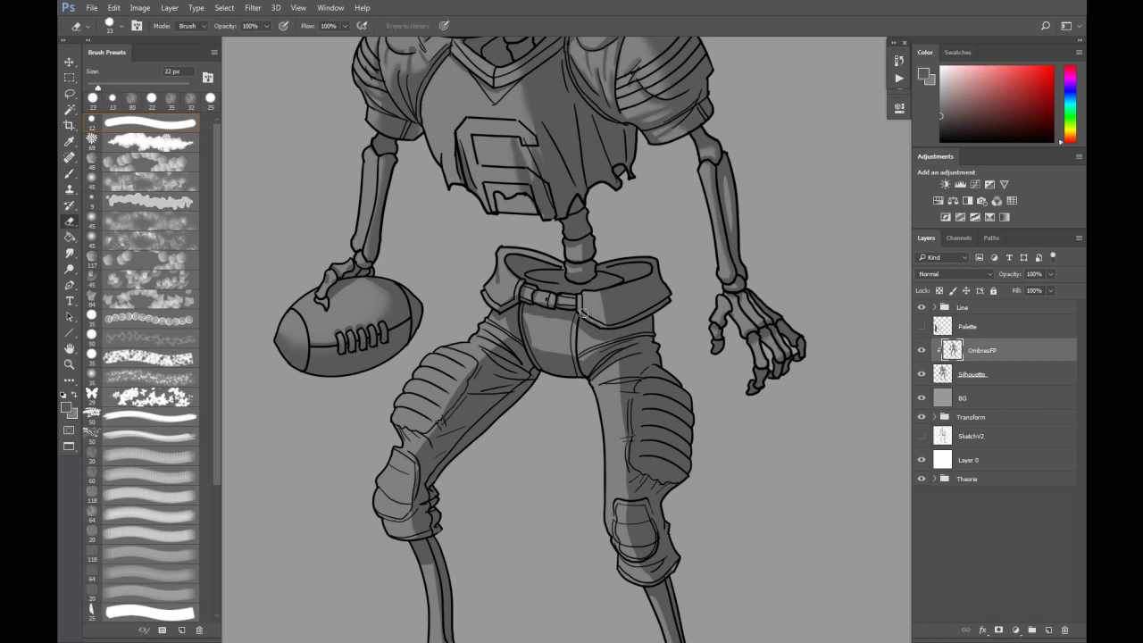
key(r)
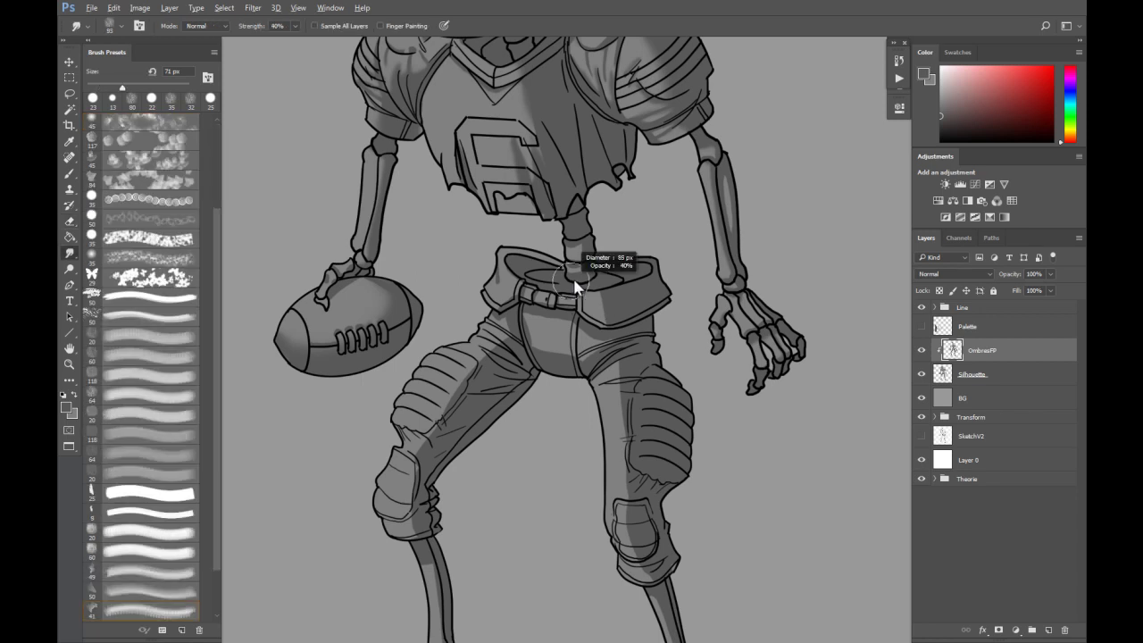
drag(581, 254, 581, 266)
drag(585, 266, 580, 272)
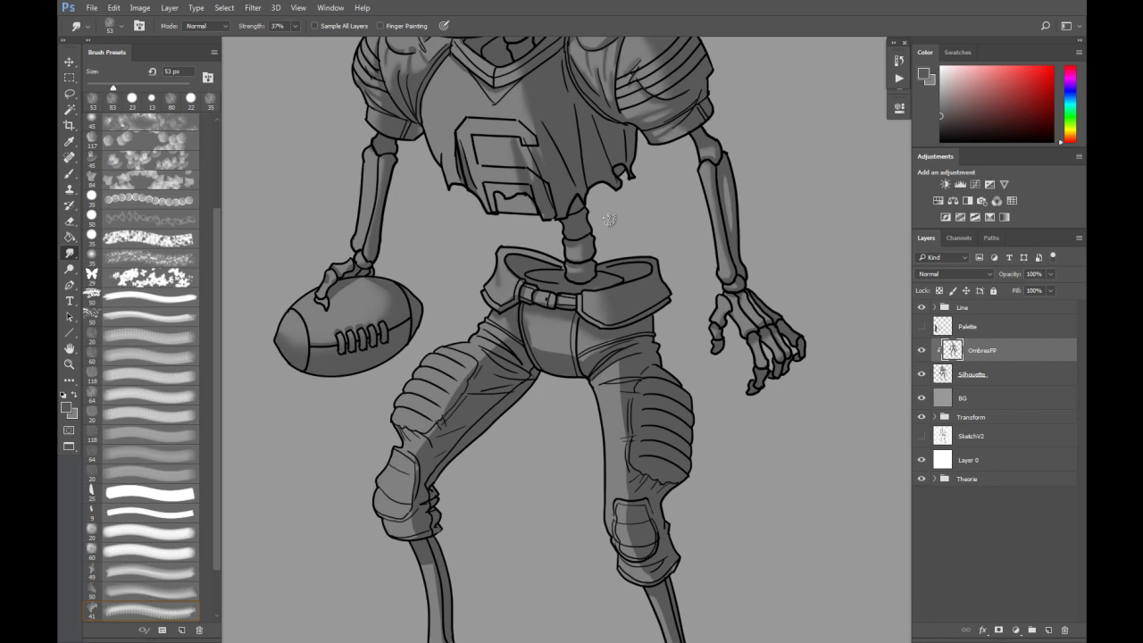
Paint fold shadows on the football-side thigh beside its pad with a 13 px brush, trimming with a 22 px eraser.
key(ctrl+minus)
drag(517, 295, 551, 259)
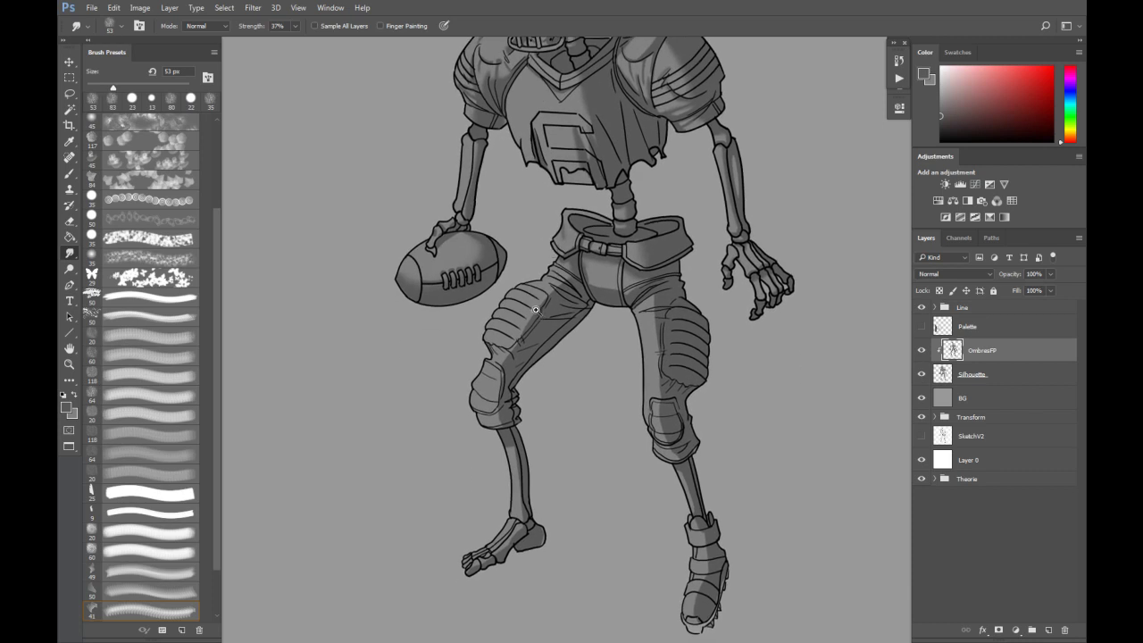
scroll(551, 301, up, 1)
key(b)
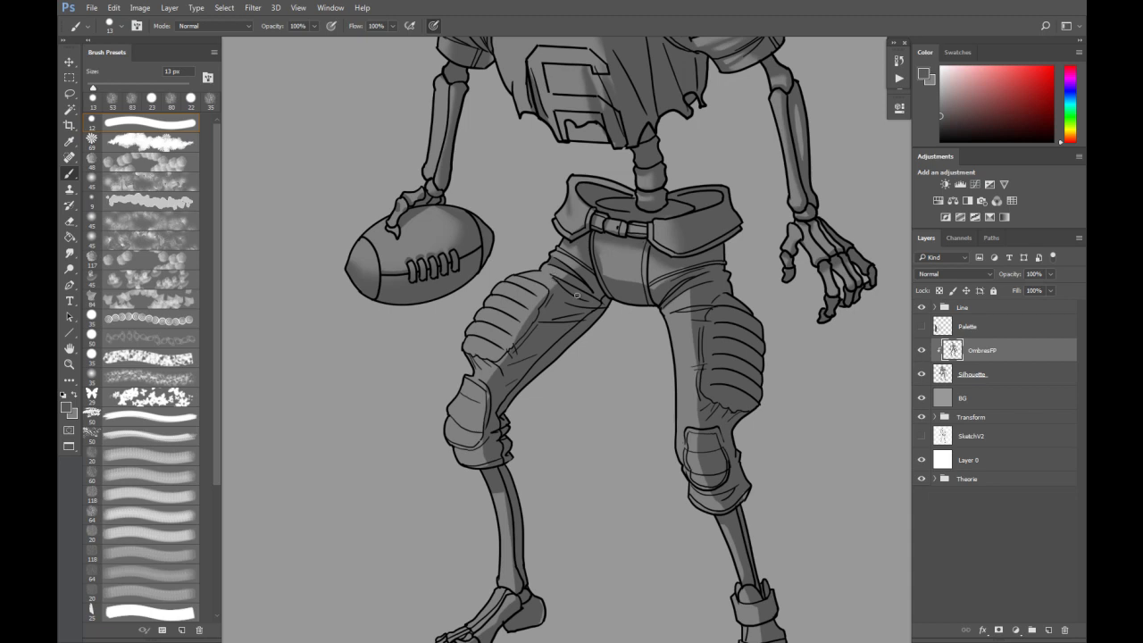
key(e)
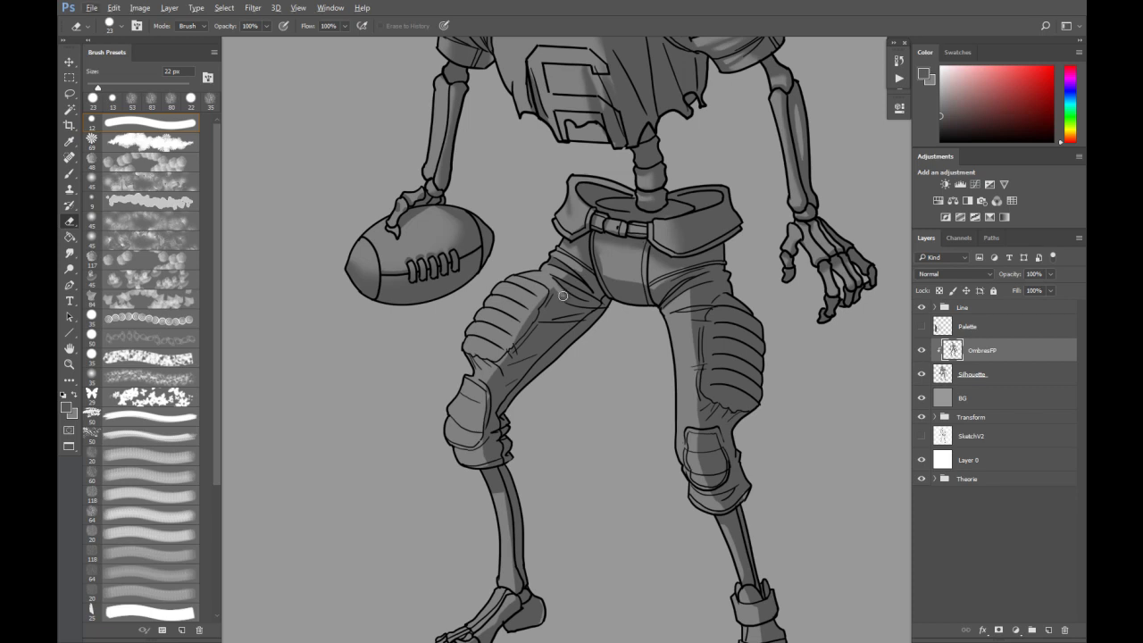
key(b)
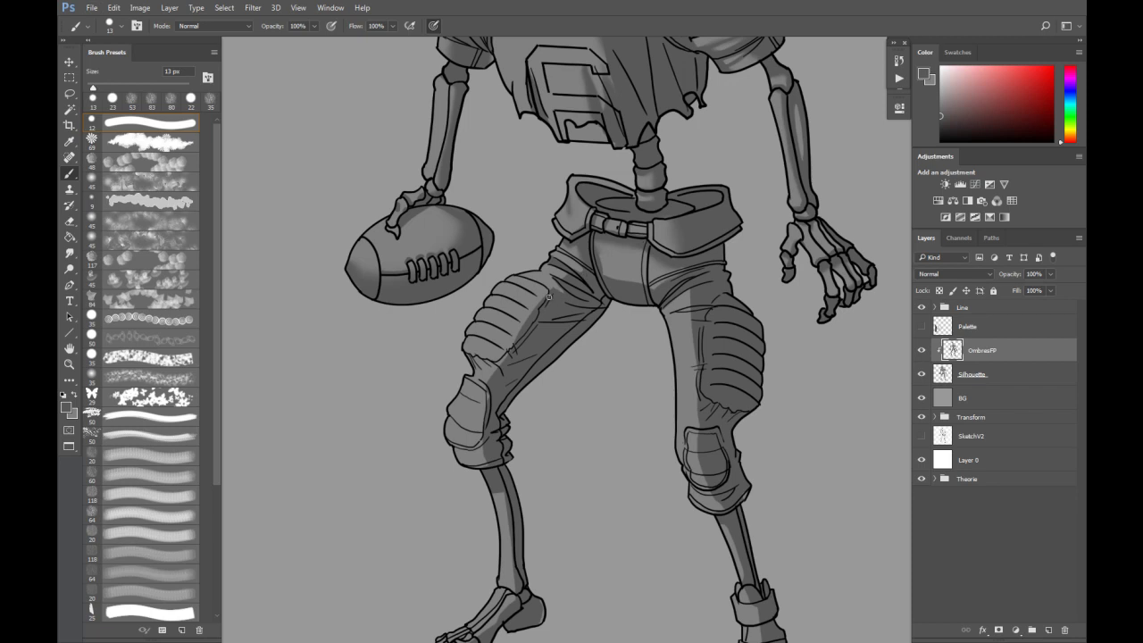
key(e)
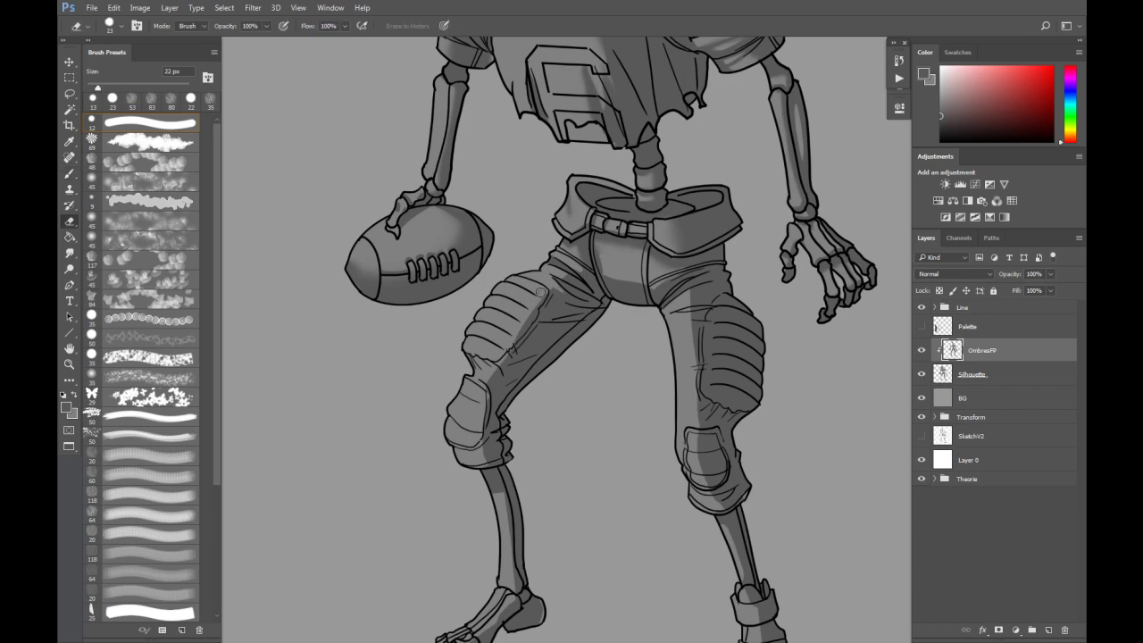
Paint shadows between the ridges of the football-side thigh pad with a 22 px brush.
key(b)
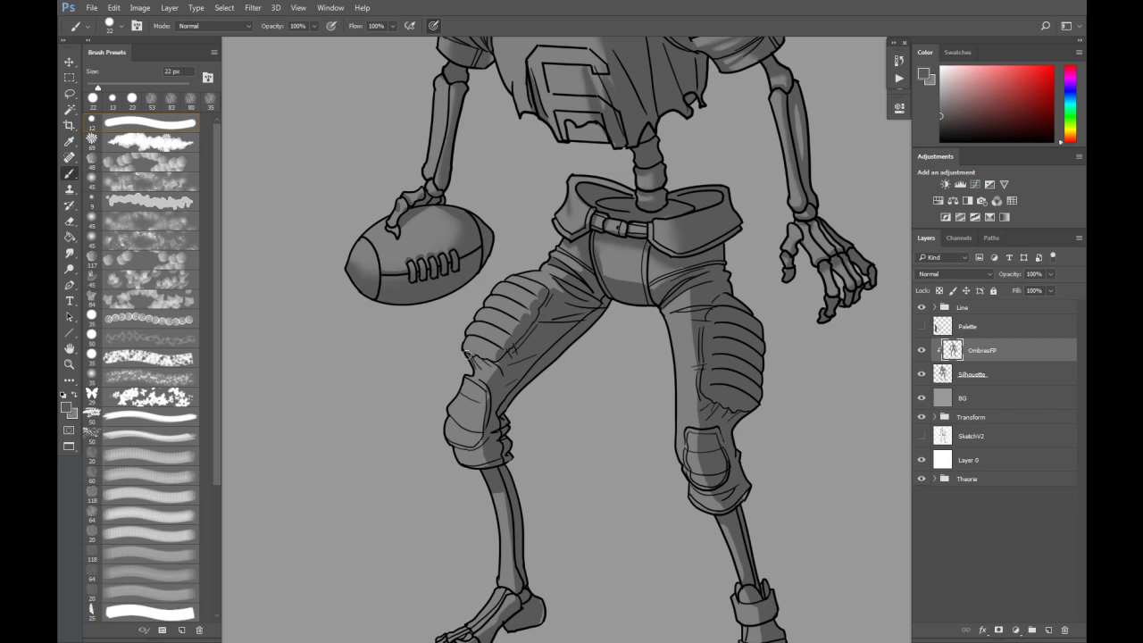
mouse_move(468, 331)
mouse_down()
mouse_move(513, 355)
mouse_move(495, 327)
mouse_move(516, 334)
mouse_up()
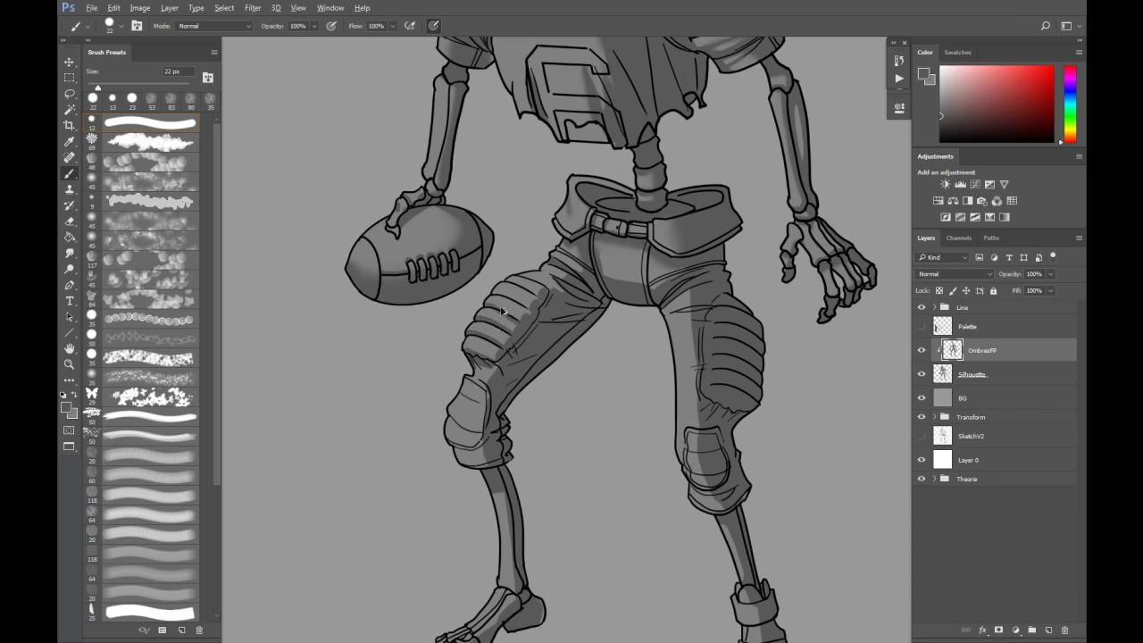
drag(486, 307, 527, 331)
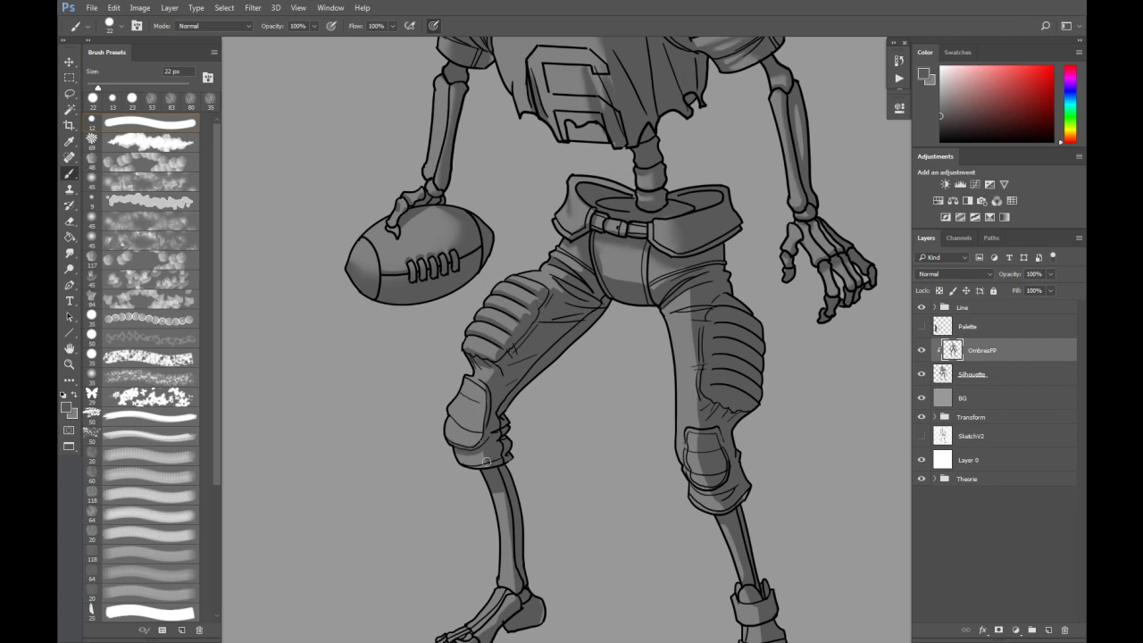
Smudge the shadows around the football-side knee and pant cuff, and rework and blend the crotch panel shading with a 65 px smudge brush.
key(r)
drag(489, 375, 495, 376)
drag(496, 453, 482, 461)
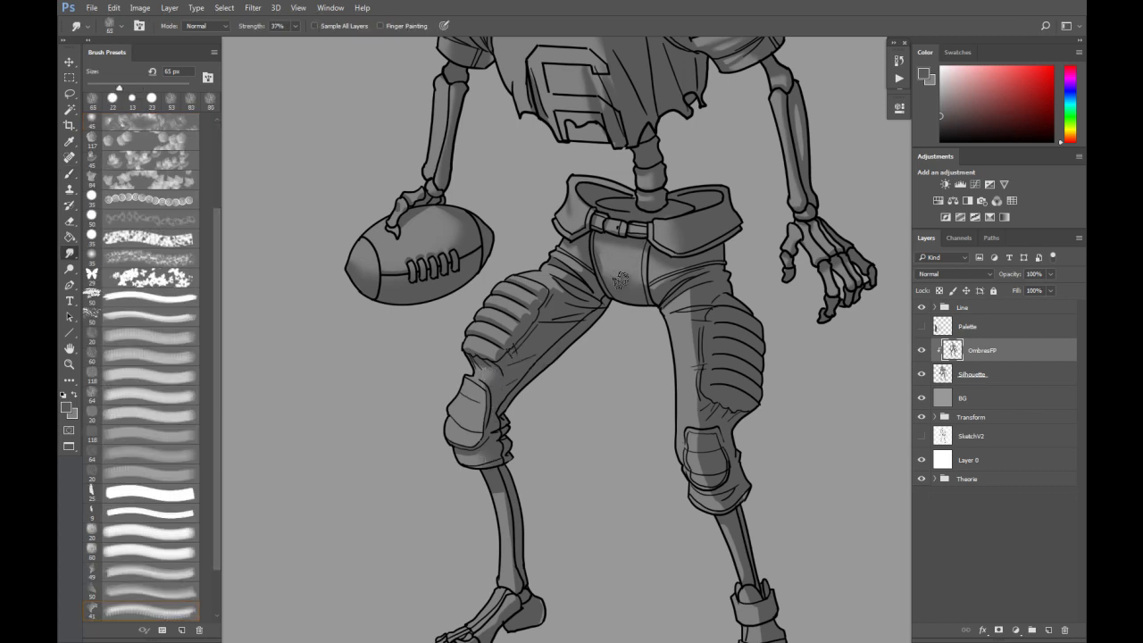
key(b)
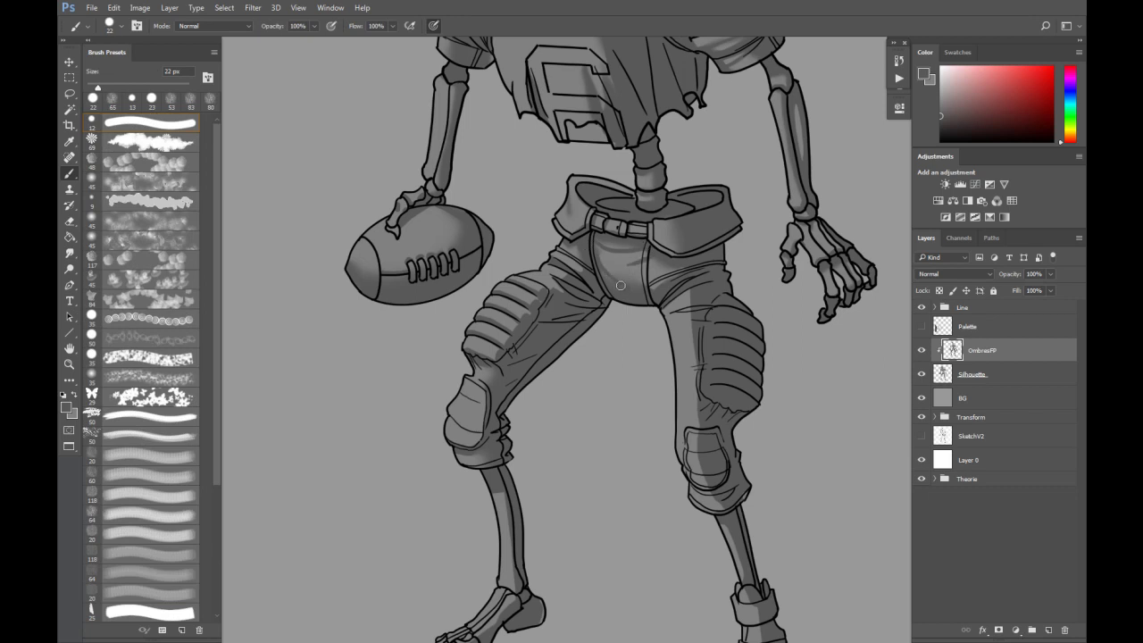
key(r)
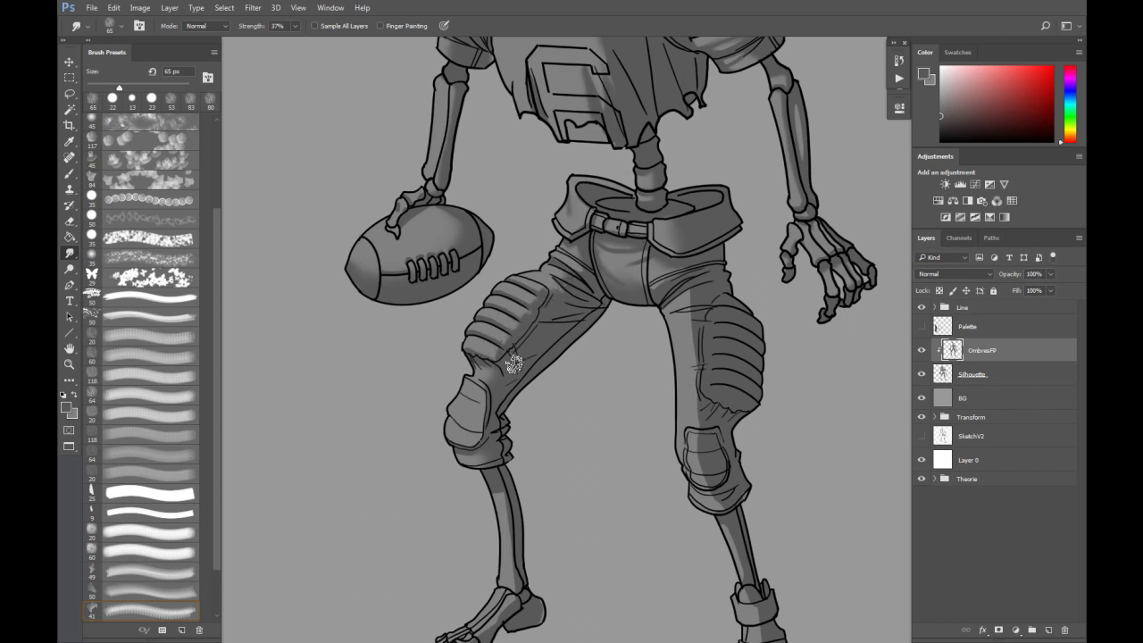
Paint form shadows on the football-side knee pad and pant cuff with a 22 px brush, blending them with a 65 px smudge brush.
drag(534, 430, 524, 361)
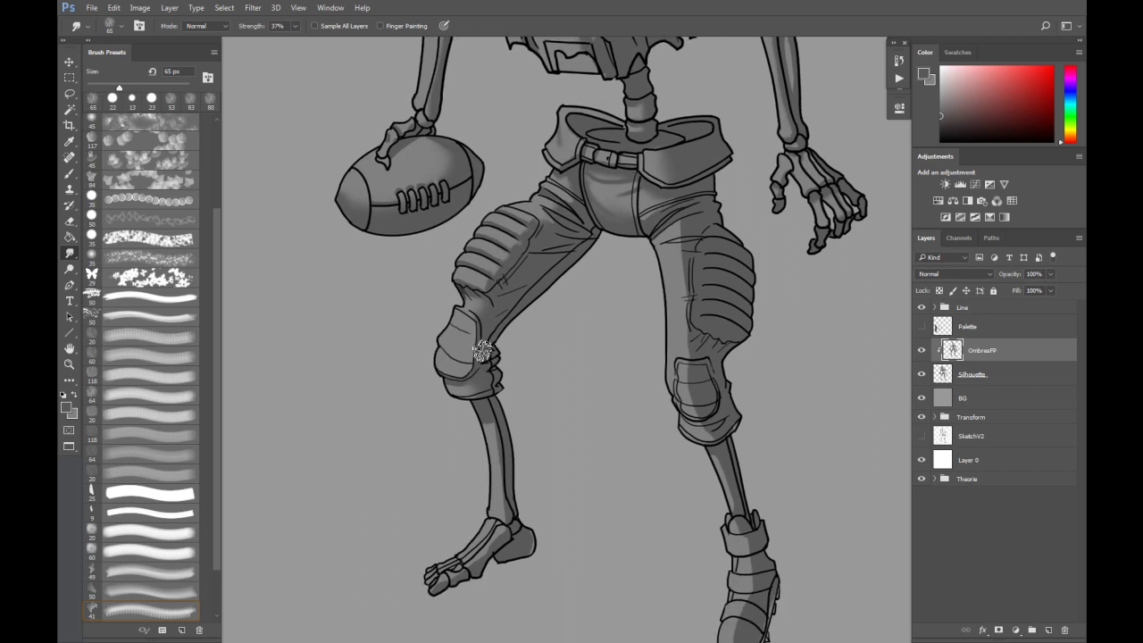
key(b)
drag(438, 349, 476, 368)
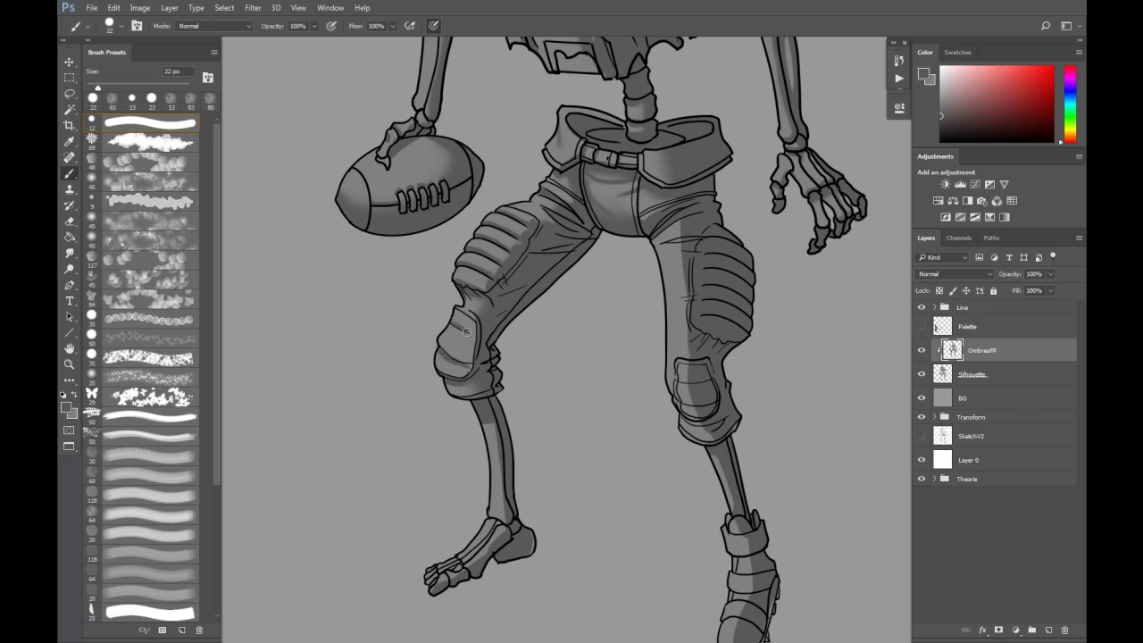
key(r)
mouse_move(456, 359)
mouse_down()
mouse_move(464, 367)
mouse_move(450, 377)
mouse_move(463, 366)
mouse_up()
key(b)
key(r)
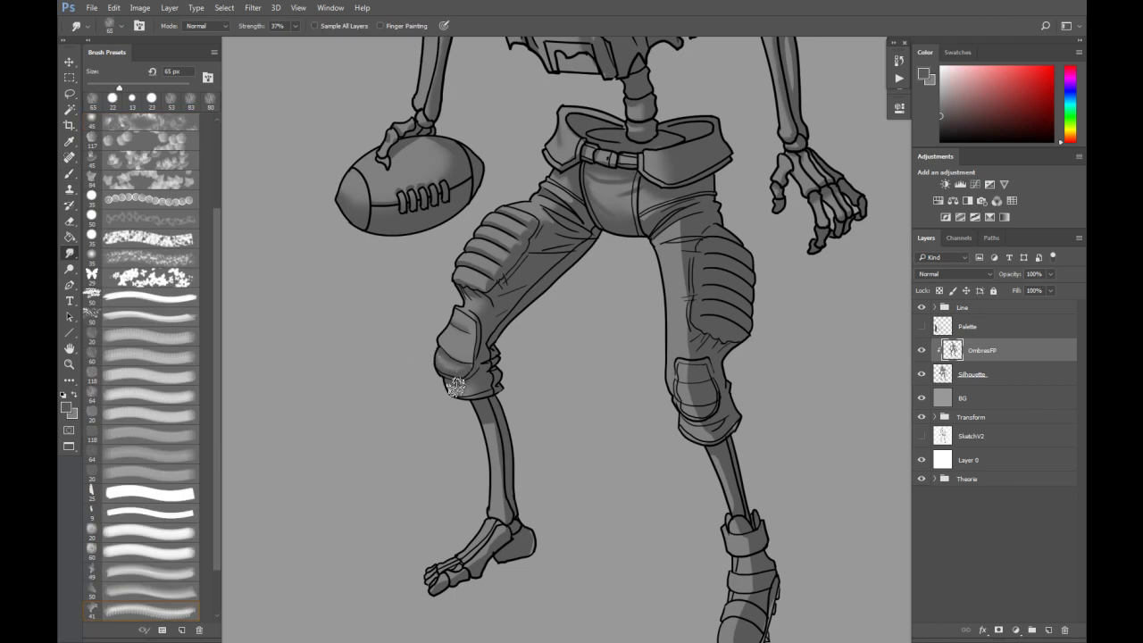
Shade the football-side shin with a 22 px brush and smudge the shadows on the bare foot and heel at 65 px.
key(b)
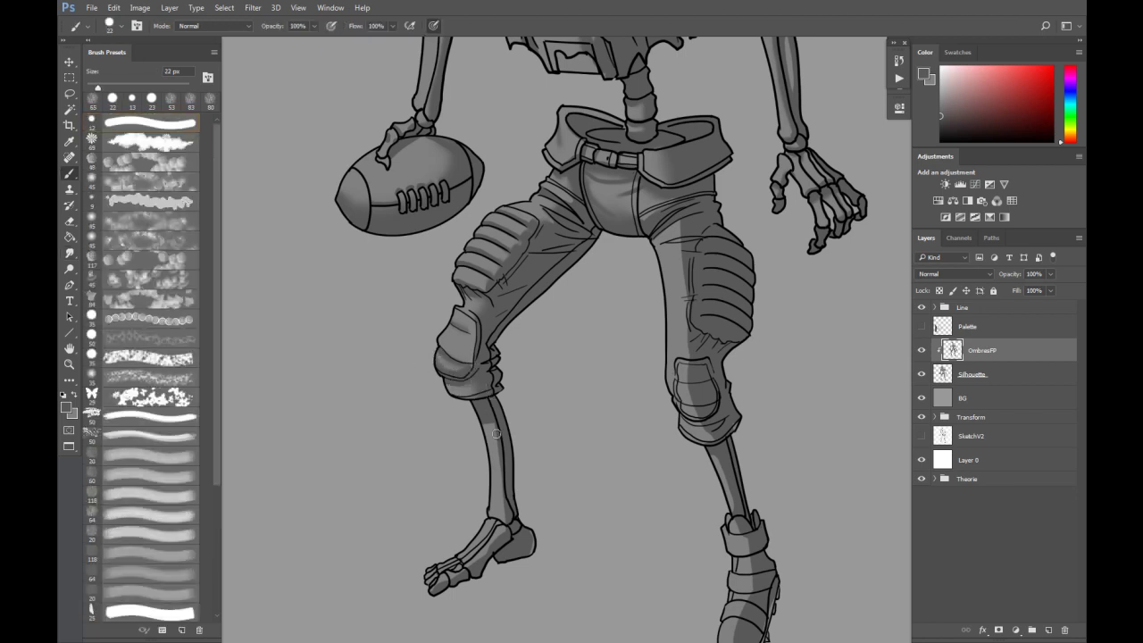
key(r)
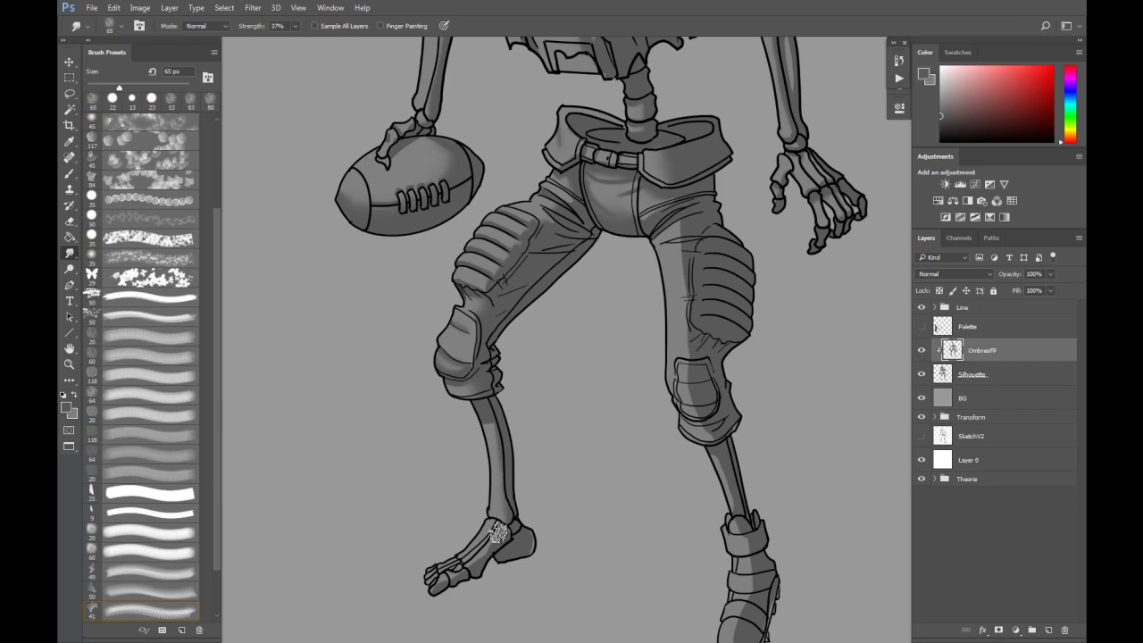
drag(527, 552, 530, 544)
Shade the folds along the opposite thigh with a 22 px brush, trim them with a 22 px eraser, and smudge down to the knee pad.
key(b)
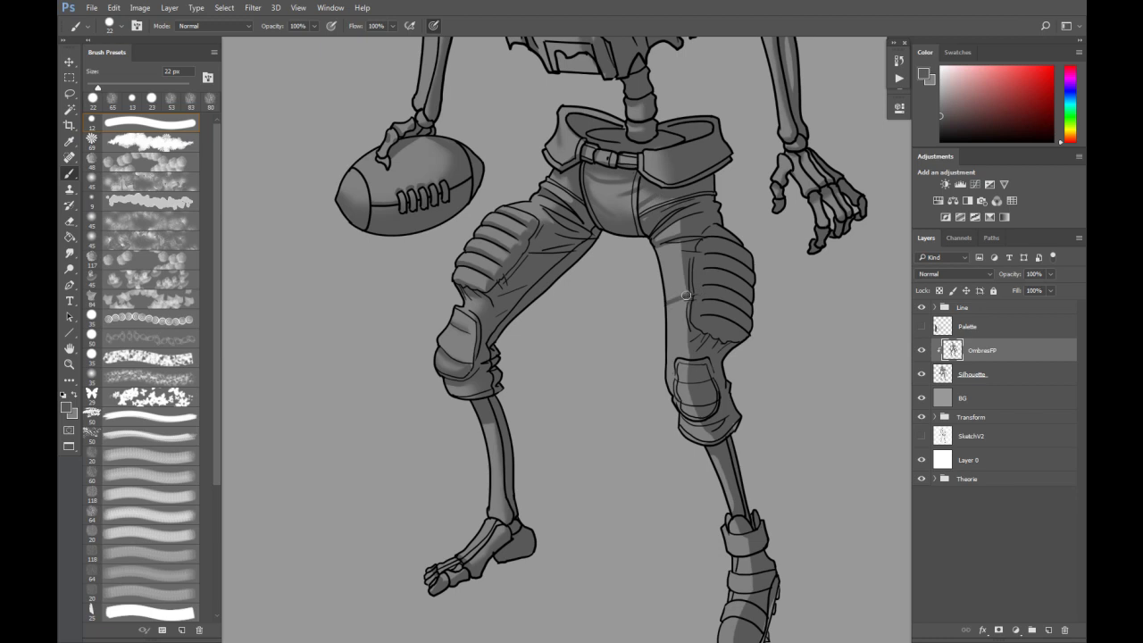
key(e)
drag(671, 308, 674, 326)
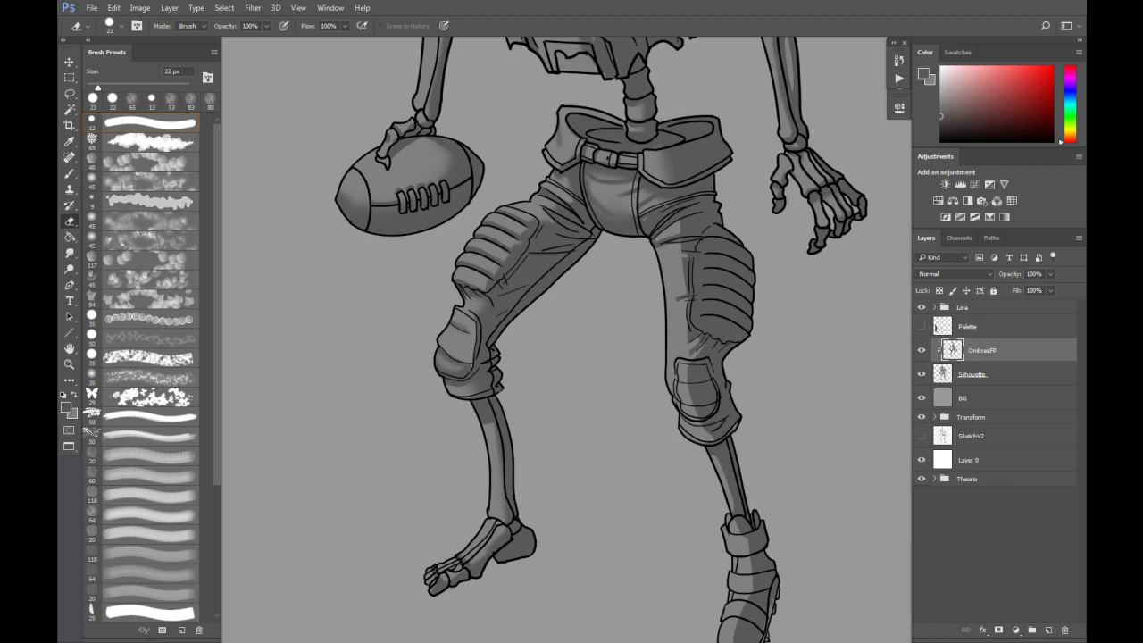
key(r)
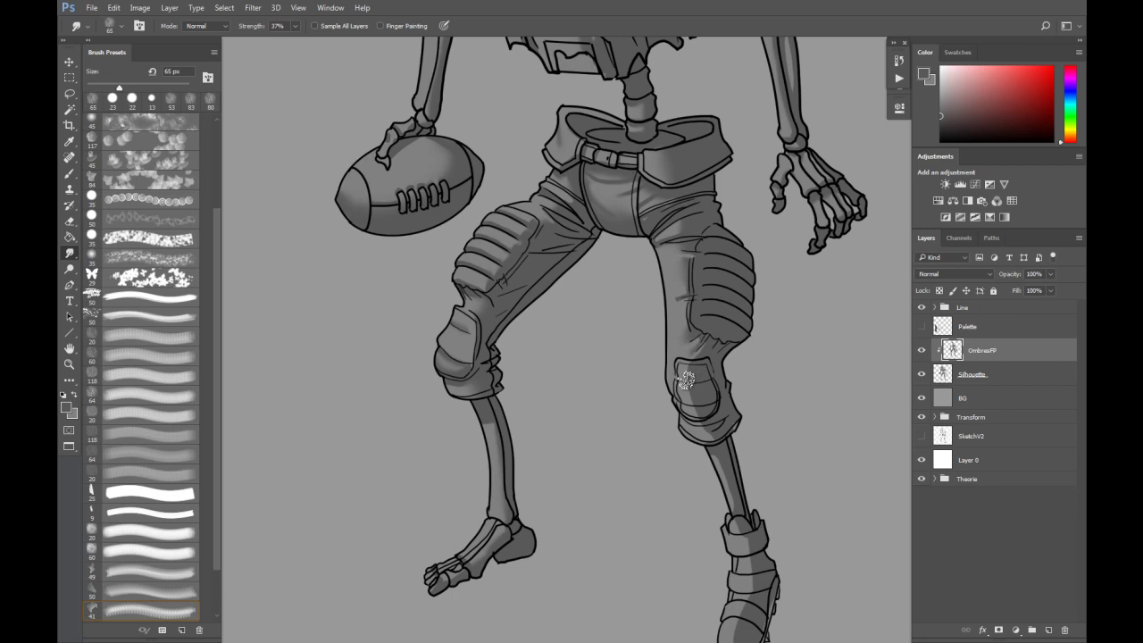
Paint the shadow on the pant cuff below the opposite knee pad, trim its edge with the eraser, and smudge it at 65 px.
key(b)
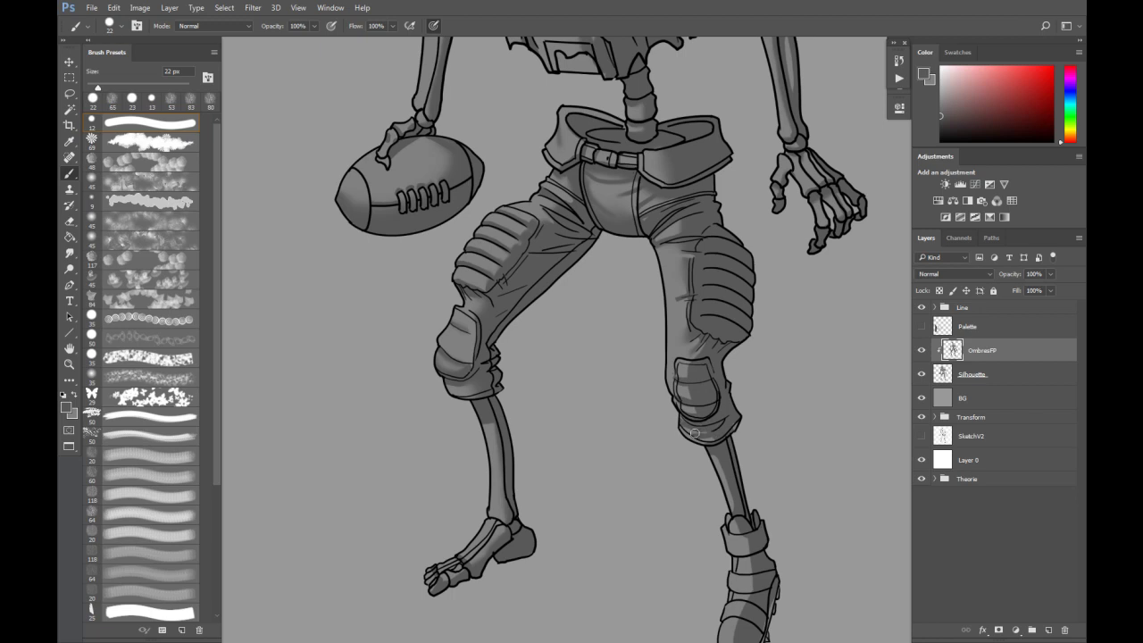
key(e)
drag(705, 438, 682, 430)
key(b)
key(r)
mouse_move(699, 429)
mouse_down()
mouse_move(703, 439)
mouse_move(683, 431)
mouse_move(695, 434)
mouse_up()
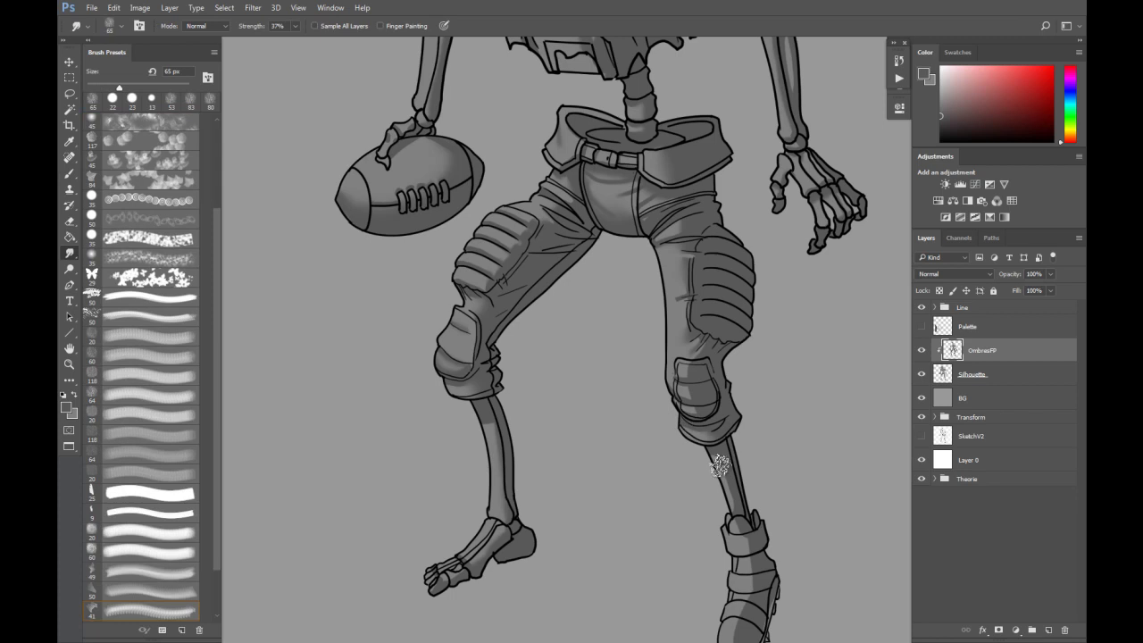
Shade the straps and toe of the cleated shoe with a 22 px brush, blending with a 41 px smudge brush.
mouse_move(755, 533)
mouse_down()
mouse_move(741, 533)
mouse_move(751, 544)
mouse_move(733, 474)
mouse_up()
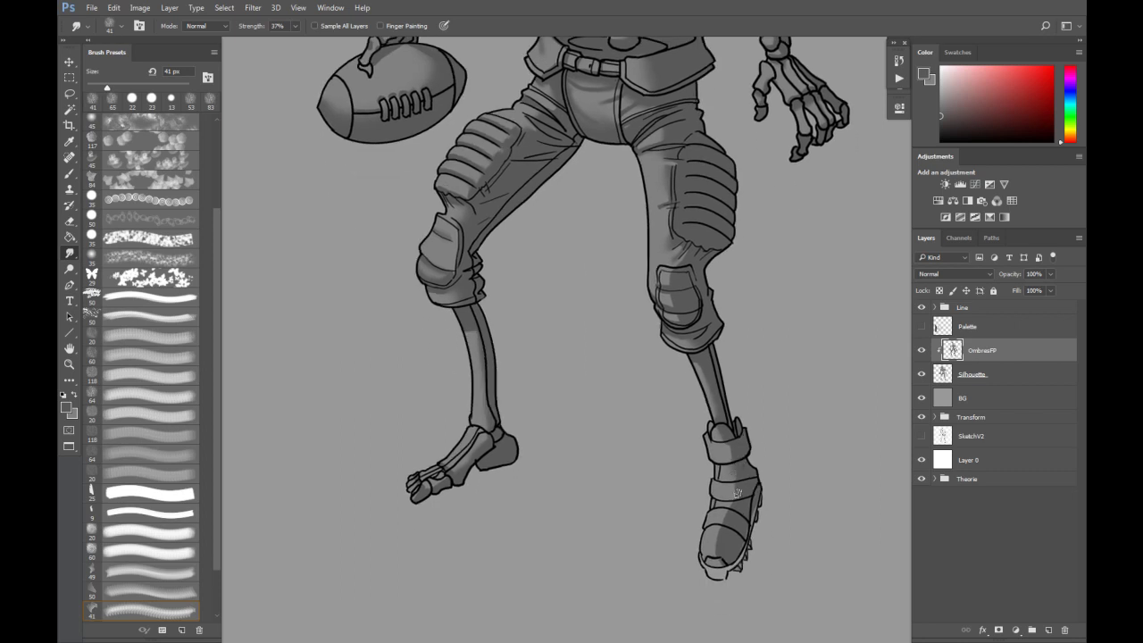
drag(715, 537, 726, 541)
key(b)
drag(738, 504, 741, 477)
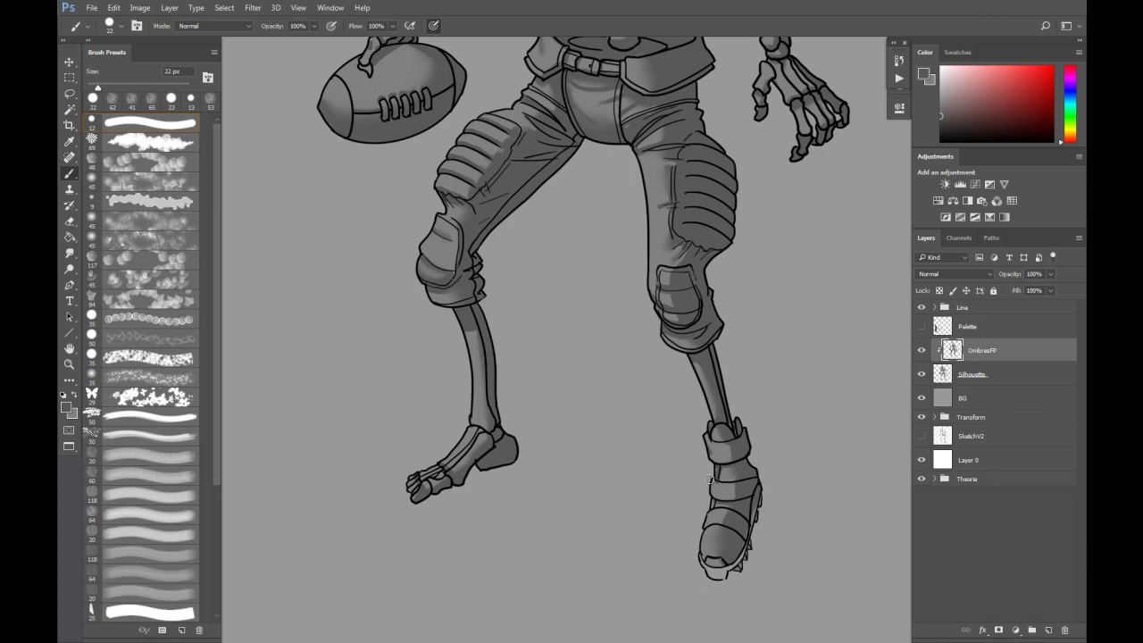
drag(716, 498, 747, 494)
key(e)
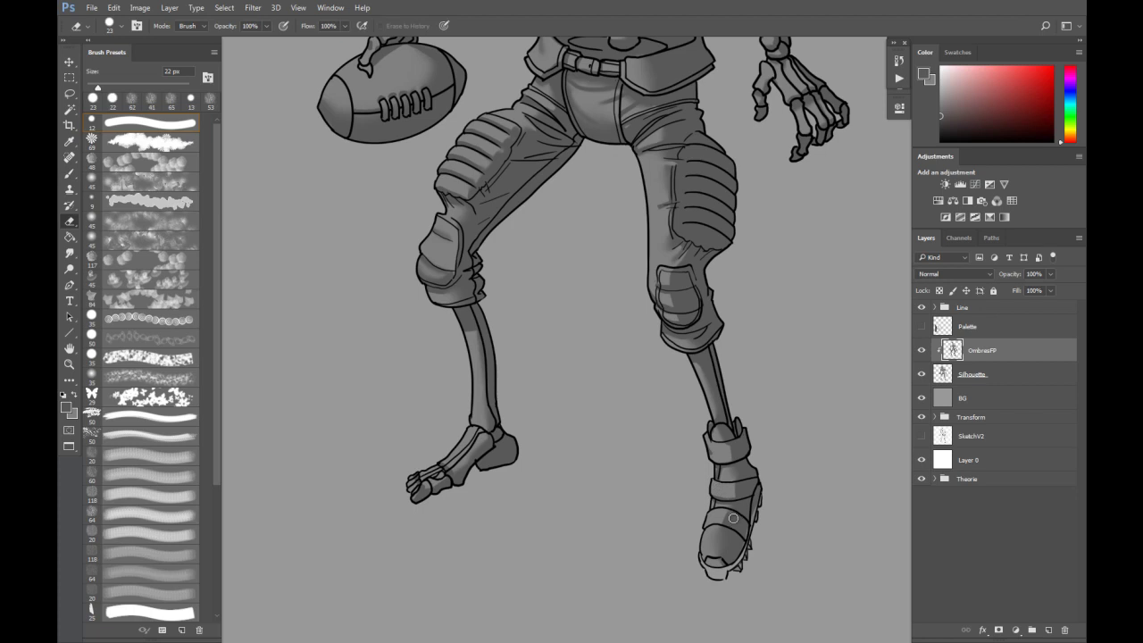
key(b)
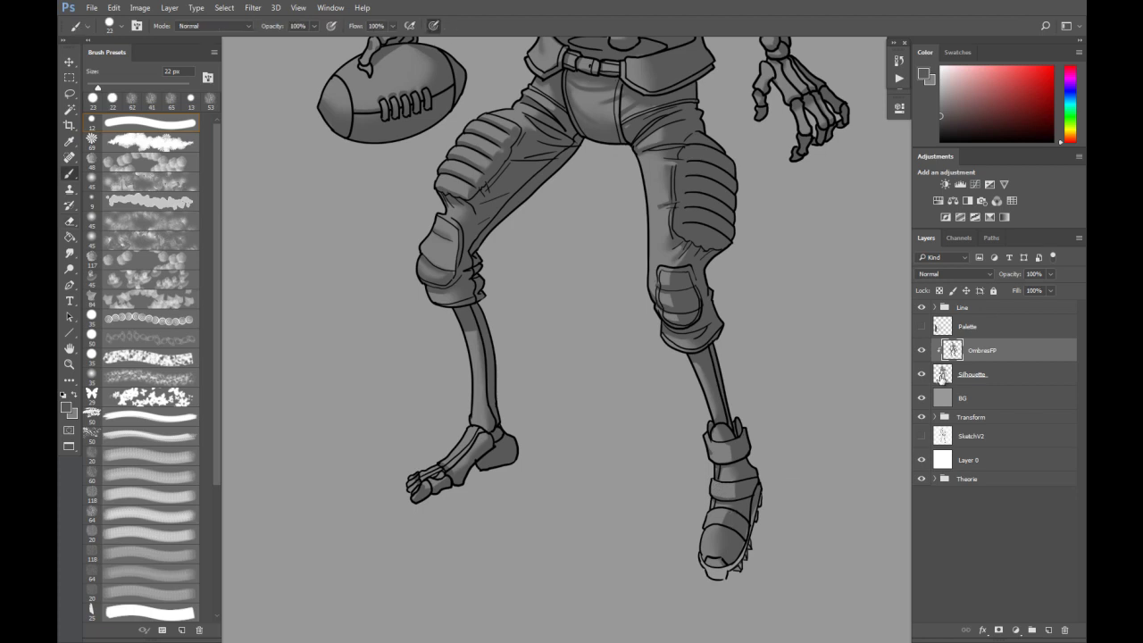
Fill the unpainted tip of the shoe with sampled base grey on the Silhouette layer, and shade it with shadow grey on OmbresFP.
click(940, 379)
click(922, 350)
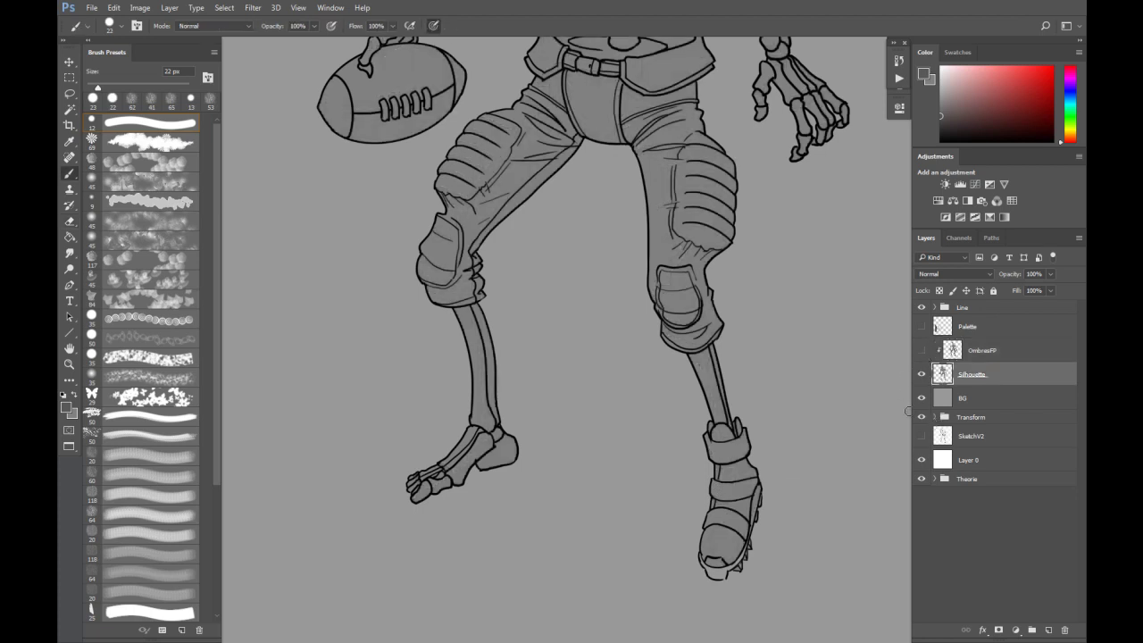
alt+click(718, 541)
click(921, 351)
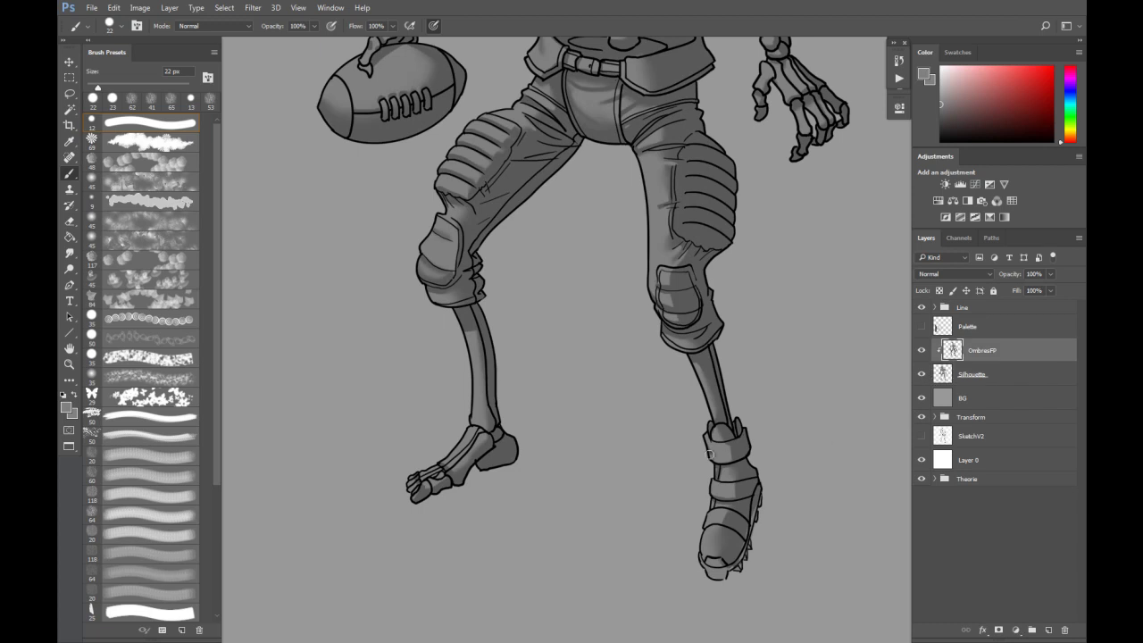
alt+click(719, 189)
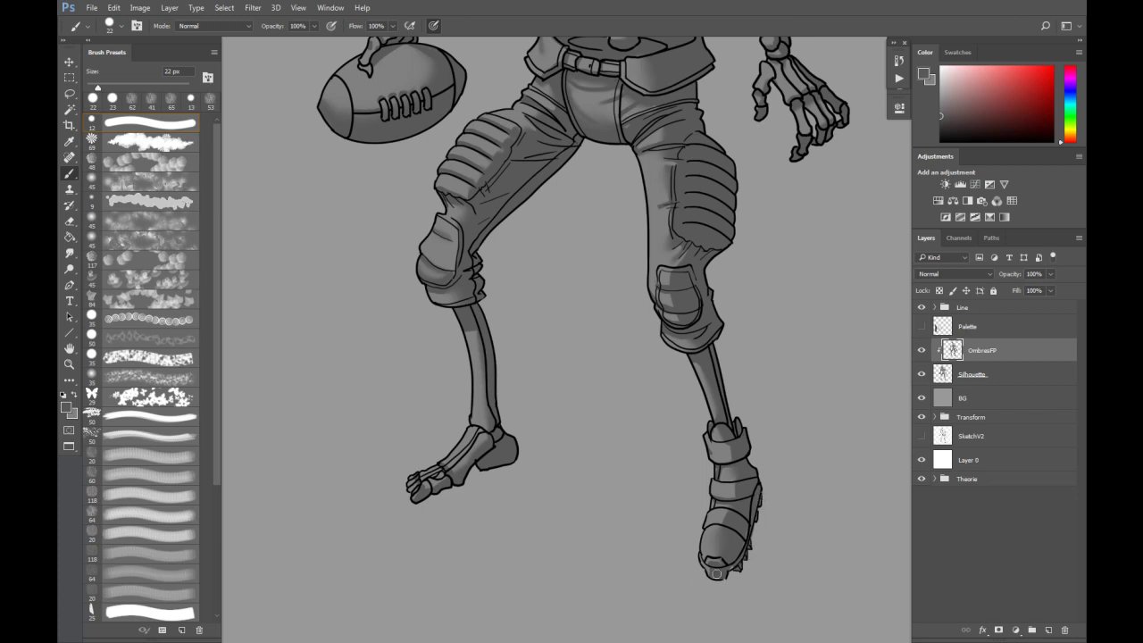
Resample the base grey with OmbresFP temporarily hidden and fill the remaining gaps around the shoe's cleats on the Silhouette layer.
click(953, 375)
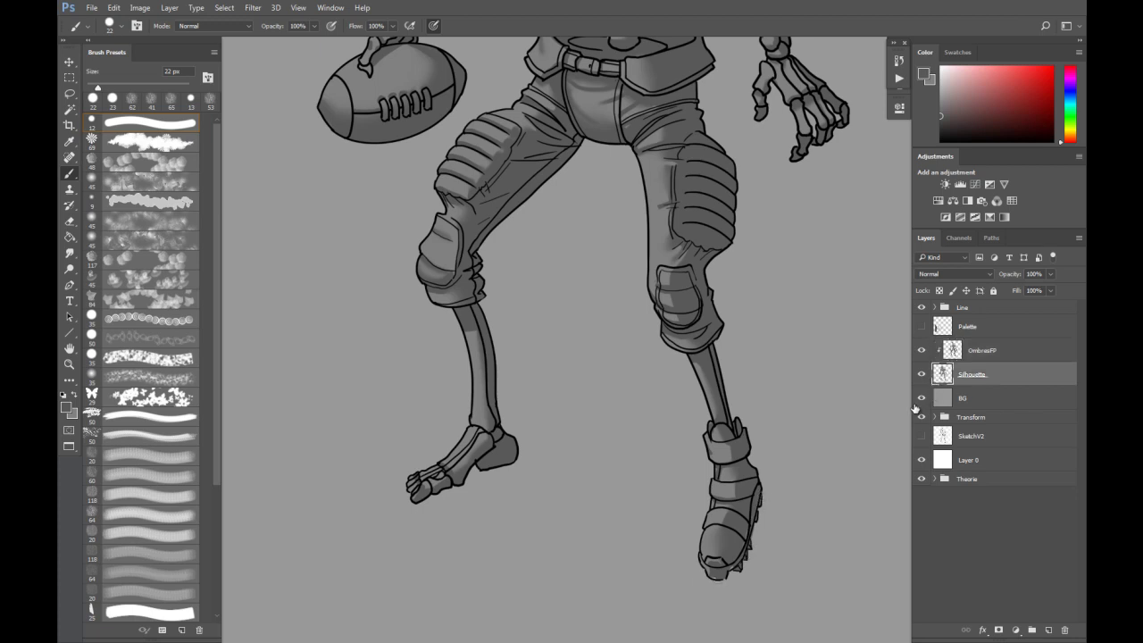
click(922, 350)
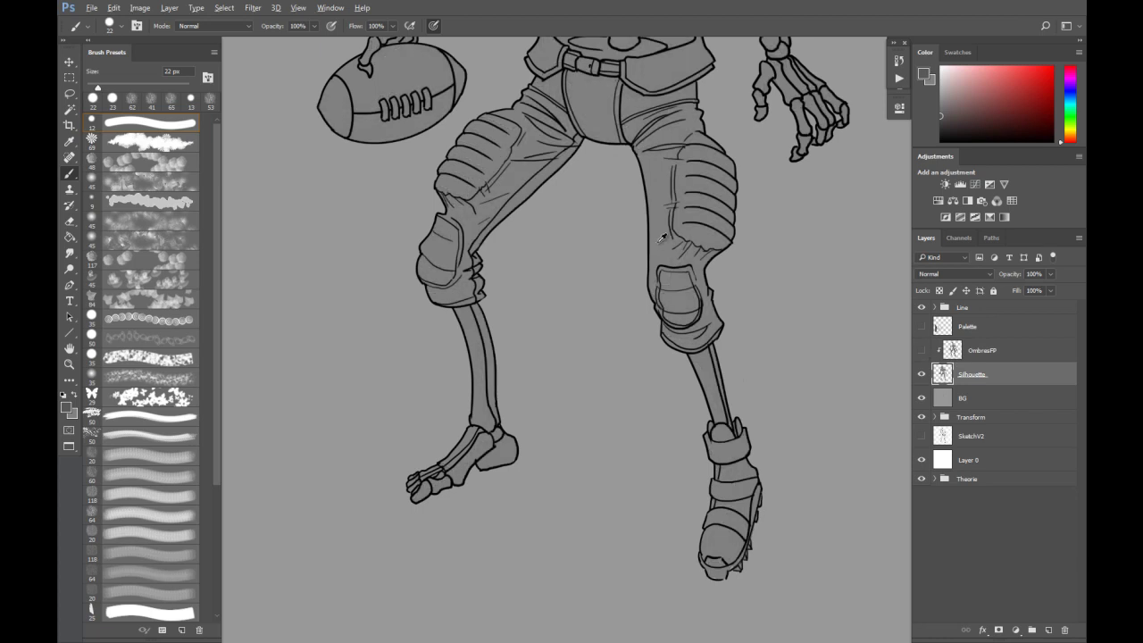
click(922, 350)
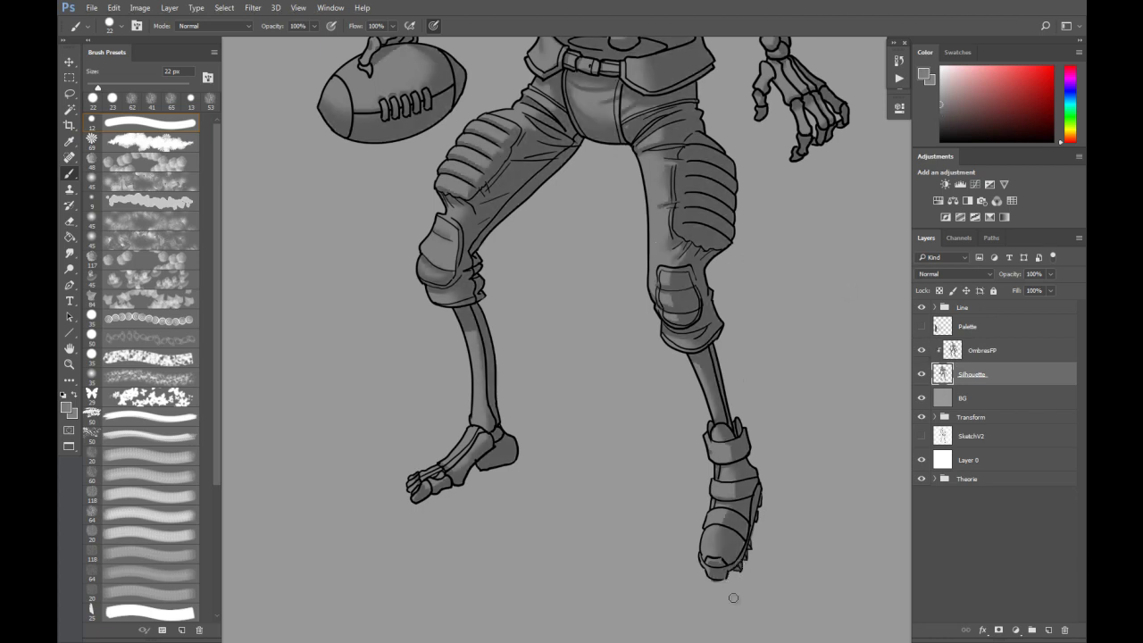
key(ctrl+0)
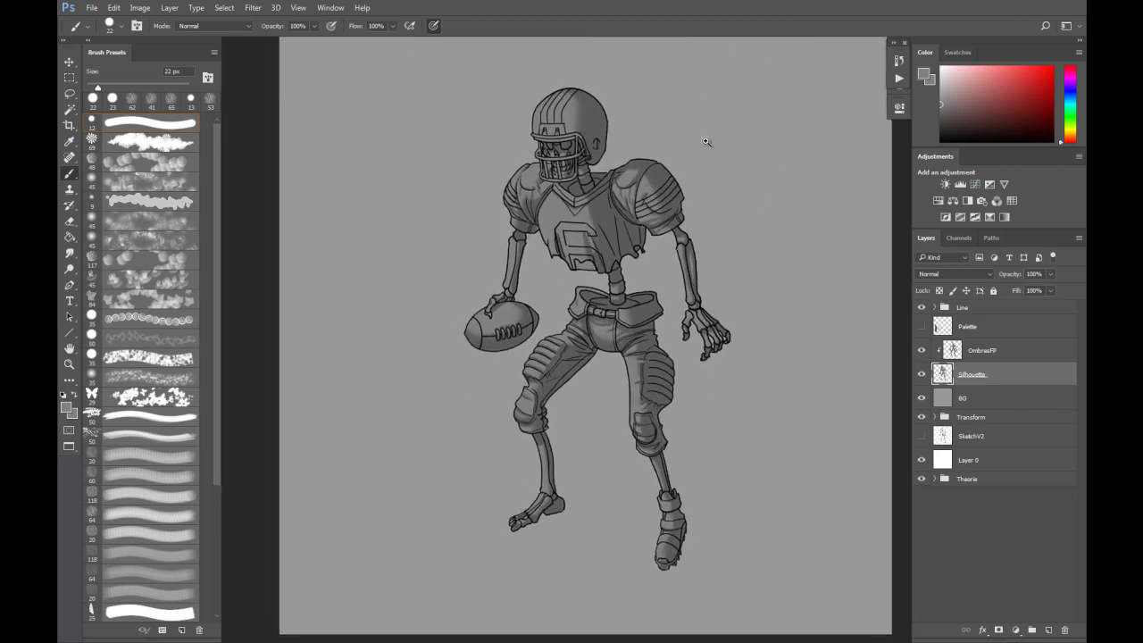
Paint fold shadows across the jersey number on the OmbresFP layer with a 22 px brush and smudge them at 62 px.
key(ctrl+plus)
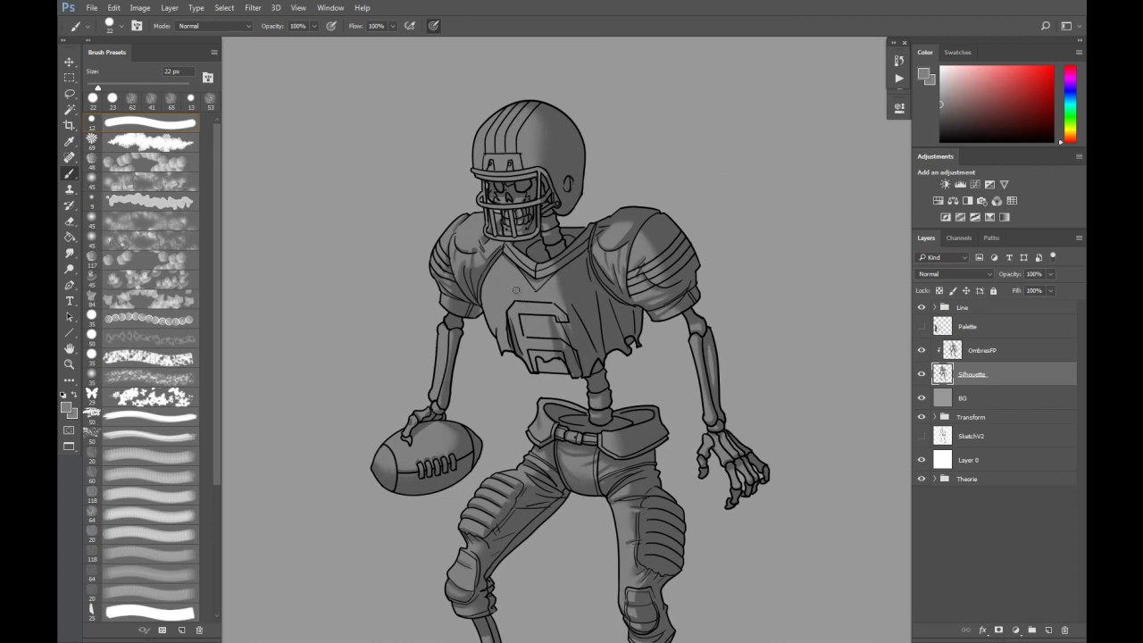
click(953, 354)
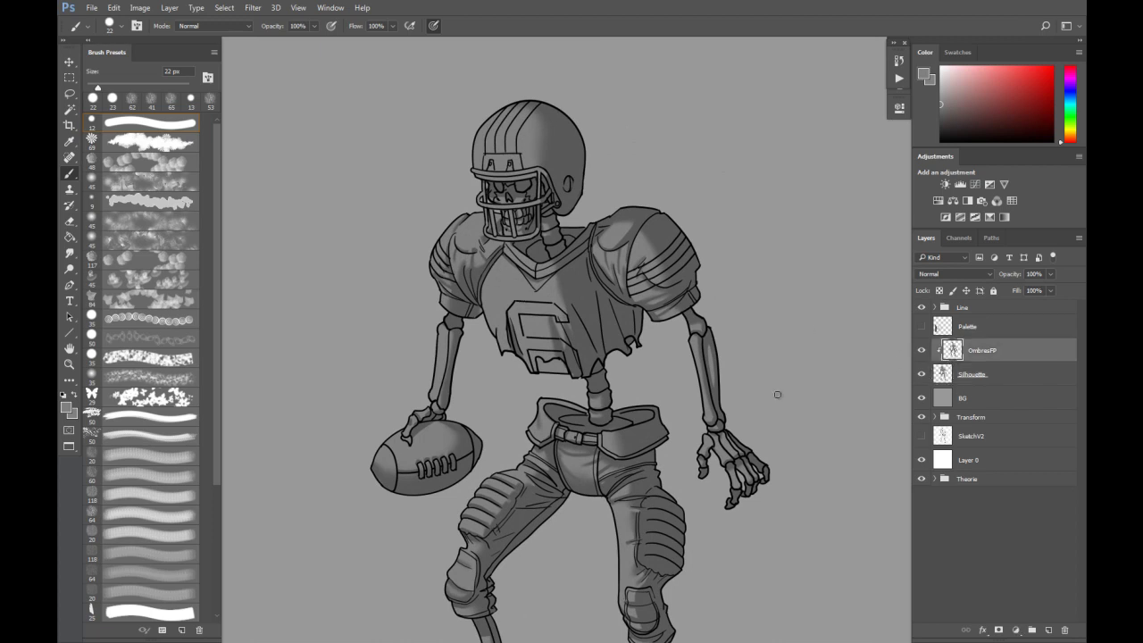
drag(524, 303, 537, 362)
drag(527, 315, 540, 357)
key(r)
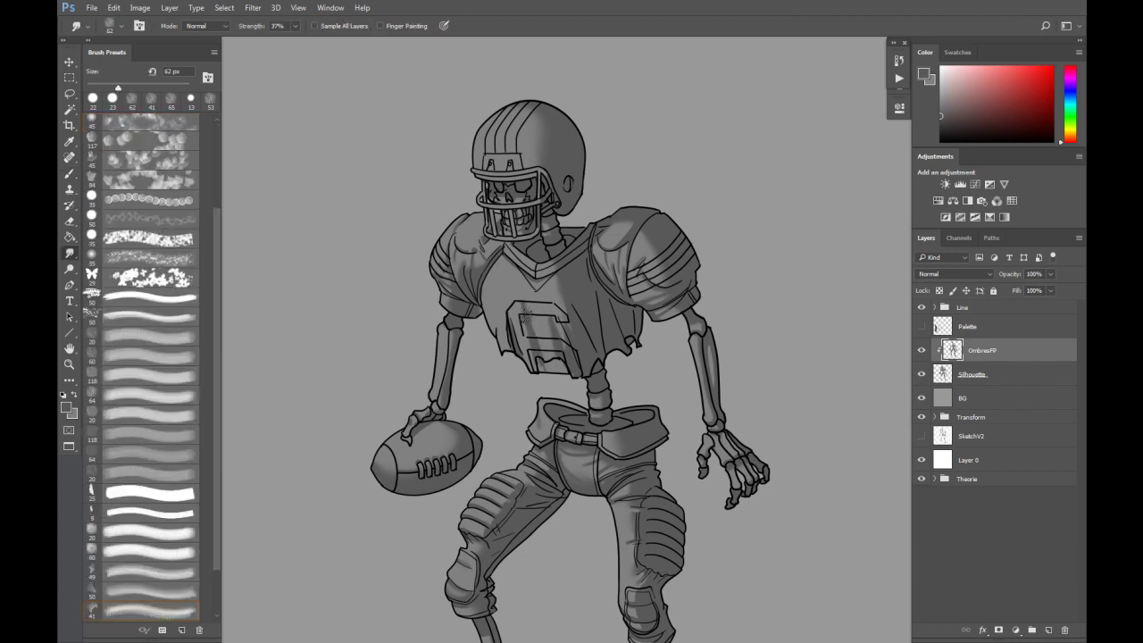
key(b)
drag(503, 264, 507, 292)
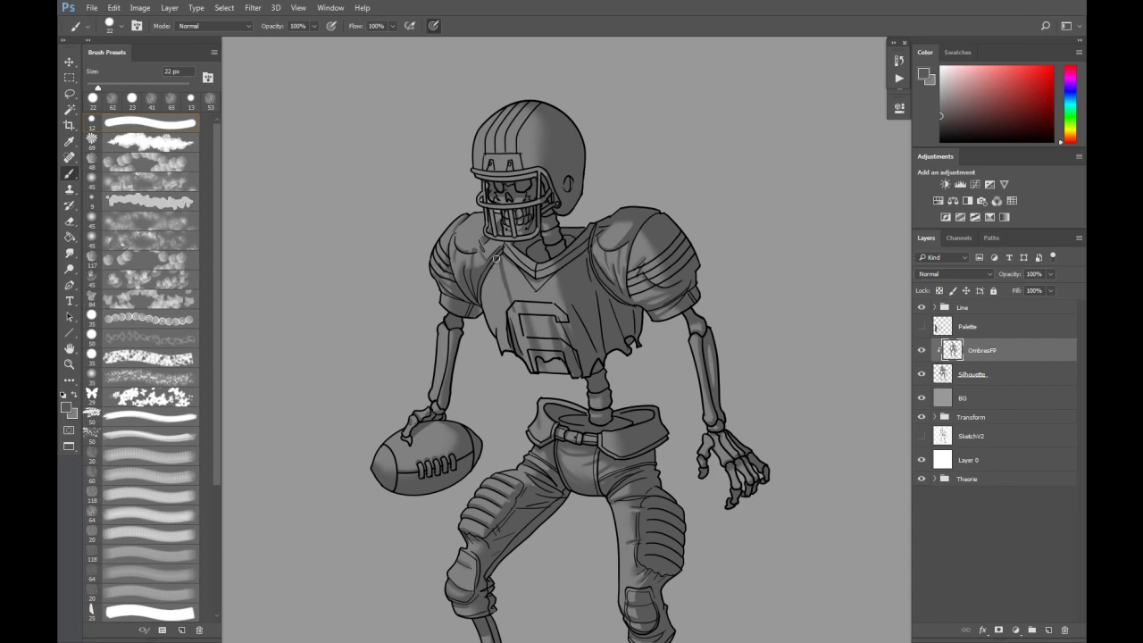
key(ctrl+z)
drag(502, 256, 501, 307)
key(ctrl+z)
drag(501, 255, 497, 347)
key(ctrl+z)
Paint a fold shadow down the football side of the jersey chest and blend it with a 62 px smudge brush.
drag(495, 287, 497, 333)
key(r)
mouse_move(504, 264)
mouse_down()
mouse_move(508, 317)
mouse_move(503, 262)
mouse_move(508, 323)
mouse_move(496, 304)
mouse_move(497, 335)
mouse_up()
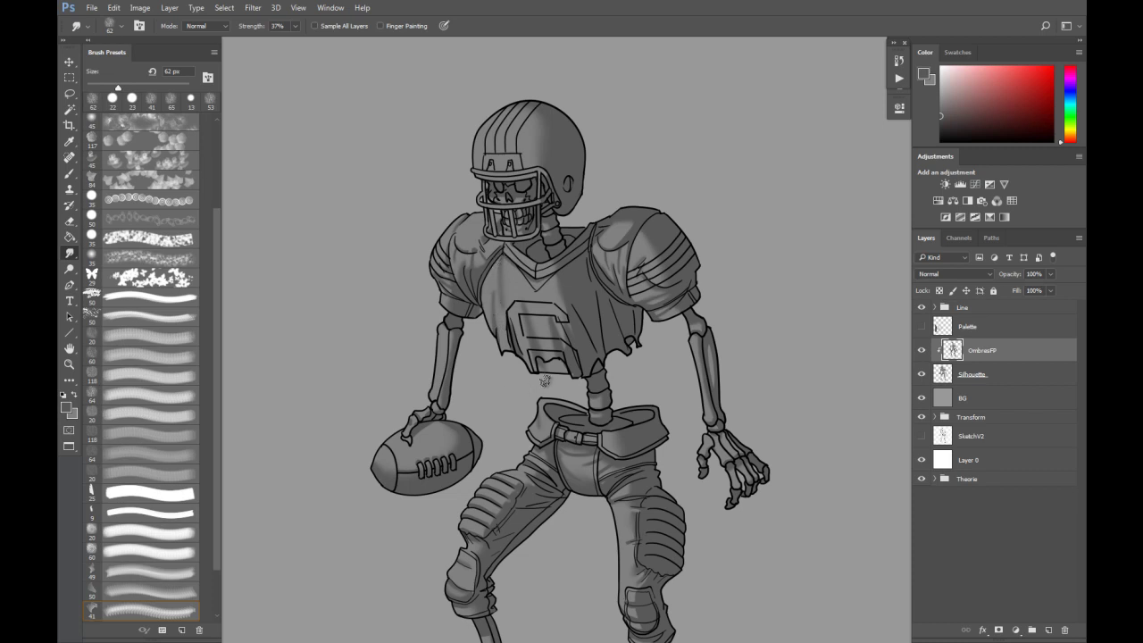
key(b)
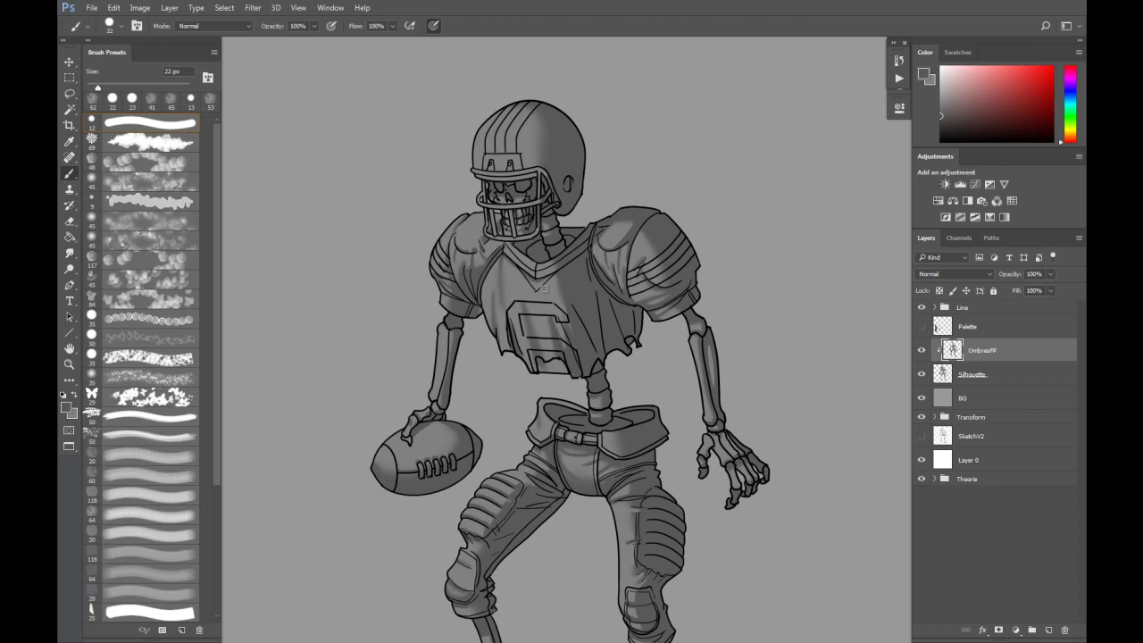
Add a new layer above OmbresFP, clip it to the layers below, and rename it Core Shadow.
key(ctrl+minus)
key(ctrl+minus)
key(ctrl+plus)
drag(628, 354, 626, 304)
scroll(629, 302, up, 3)
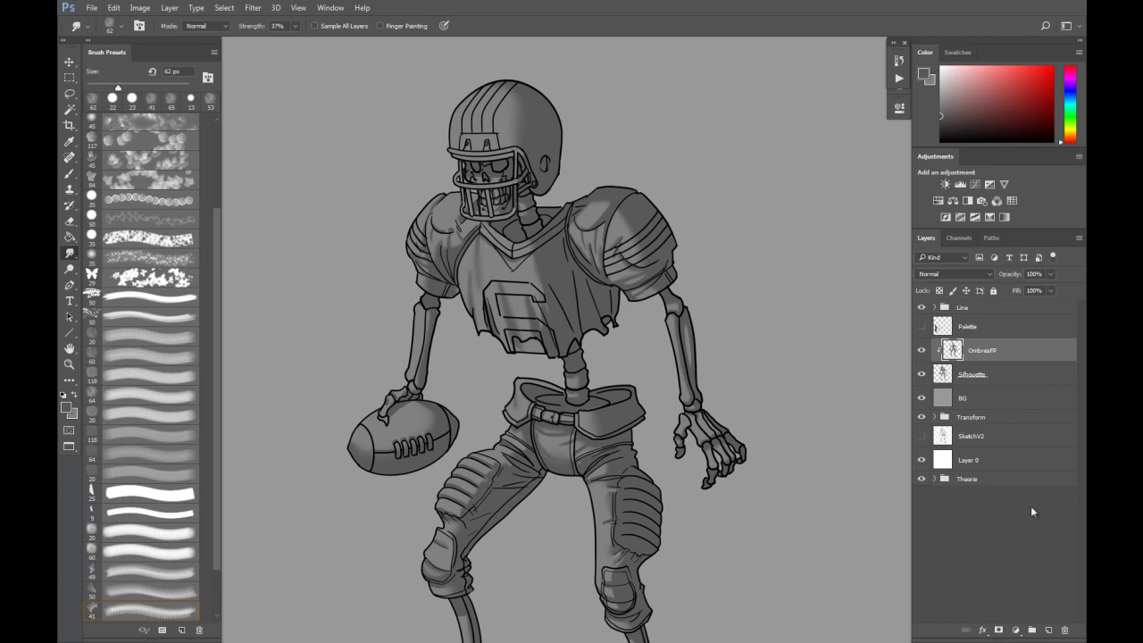
click(1049, 630)
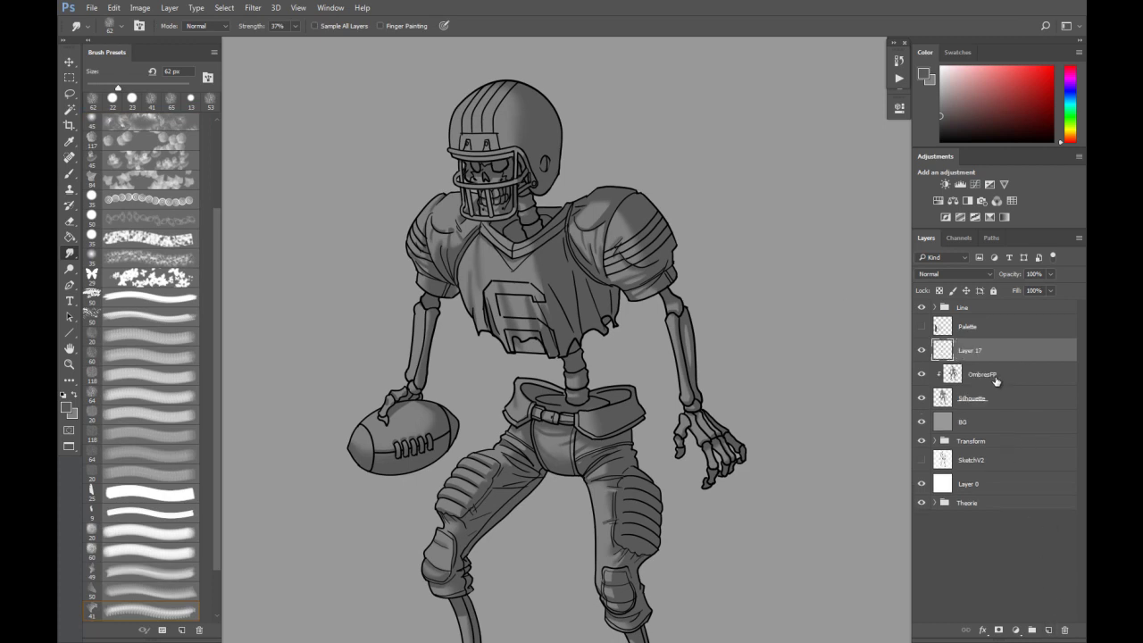
alt+click(991, 361)
double_click(980, 350)
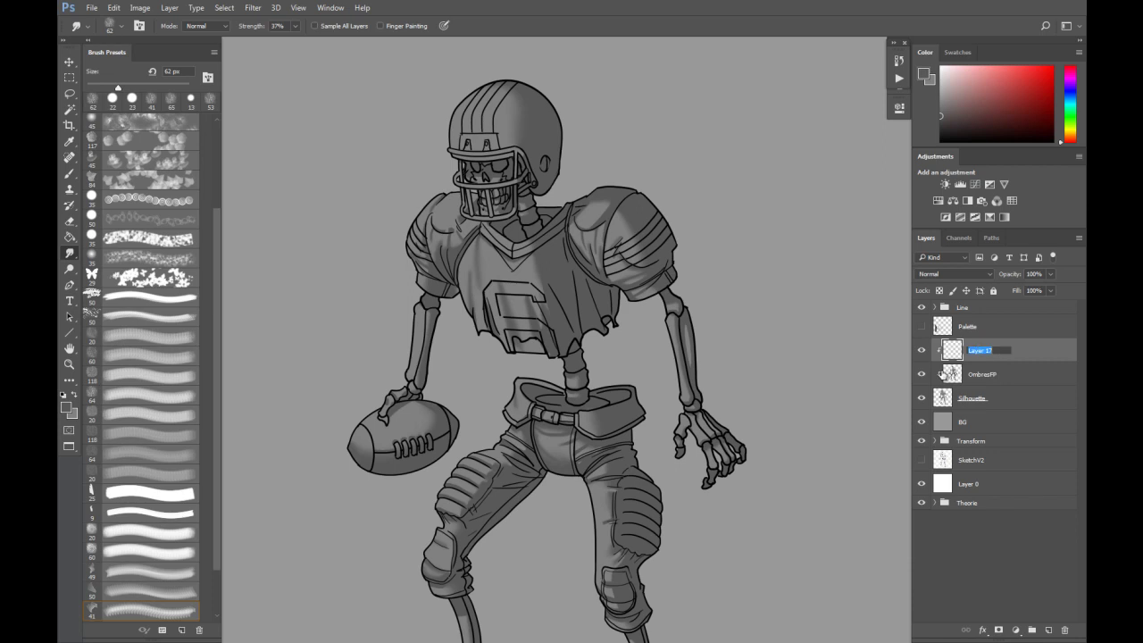
text(Cor)
key(Return)
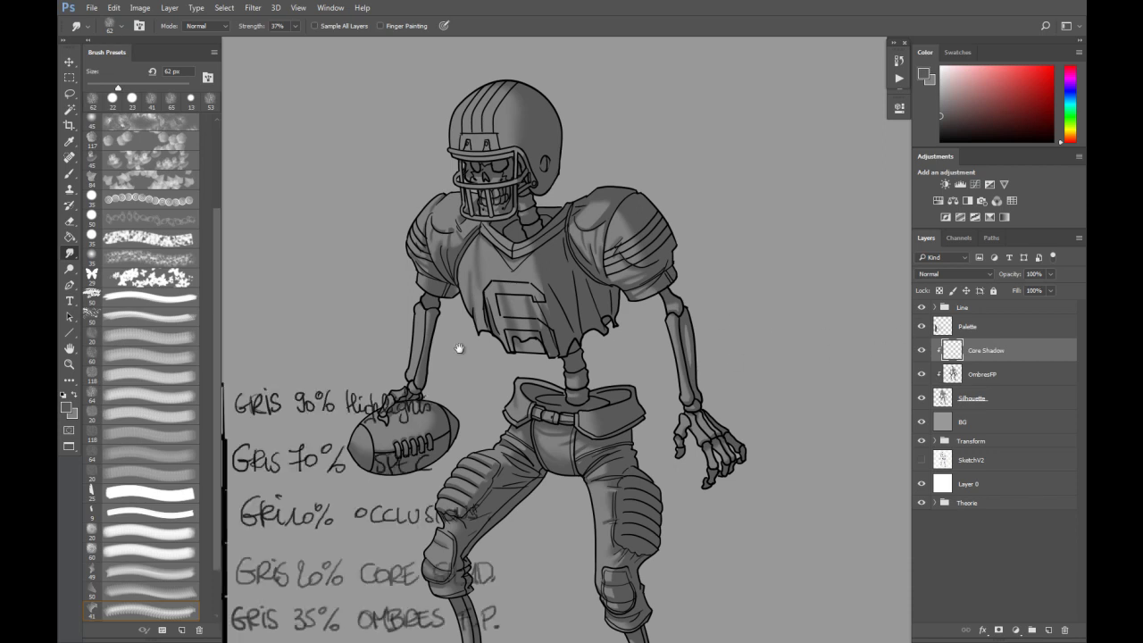
Sample the GRIS 20% core shadow swatch from the Palette layer as the brush colour, and hide the palette.
drag(612, 348, 752, 250)
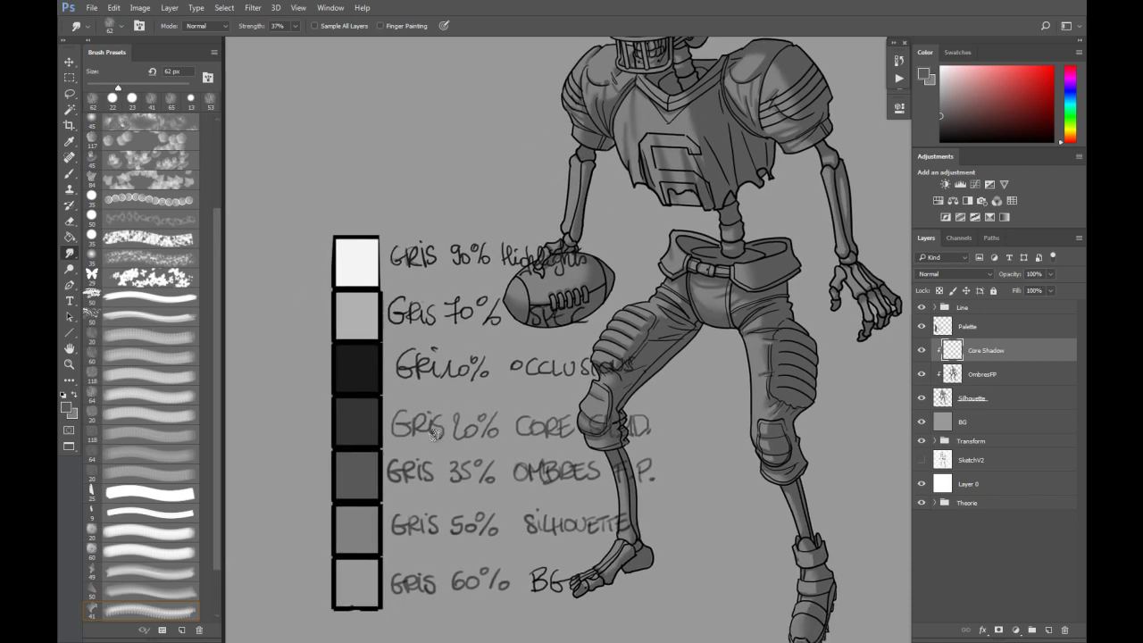
key(b)
alt+click(364, 415)
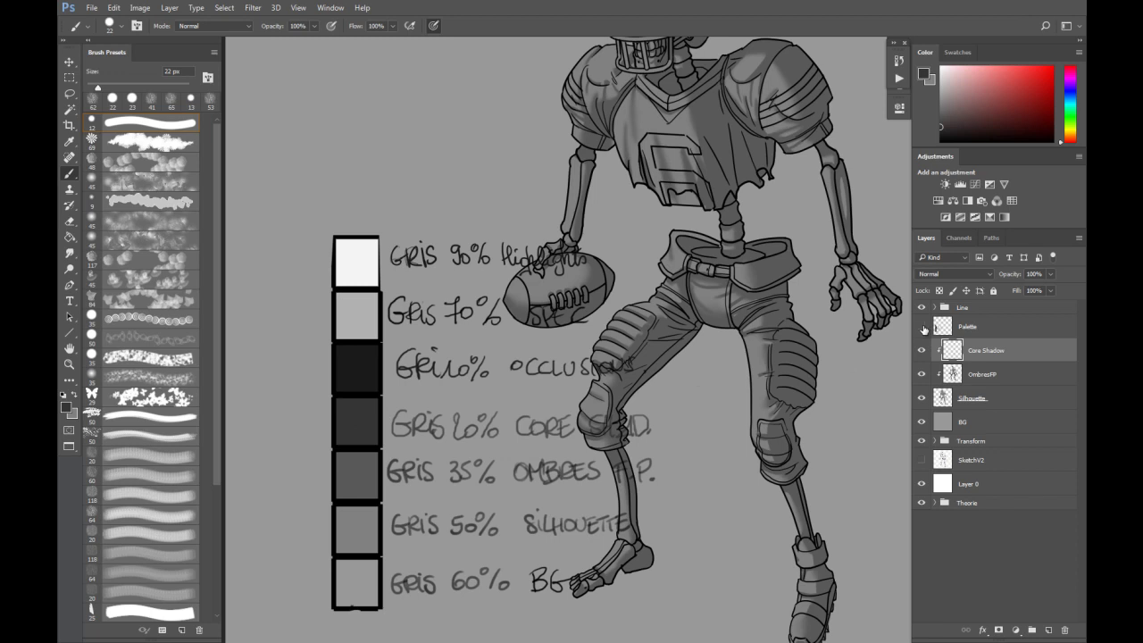
click(923, 327)
Paint a dark core shadow band down the rear side of the helmet on the Core Shadow layer with a 47 px brush.
drag(764, 142, 709, 266)
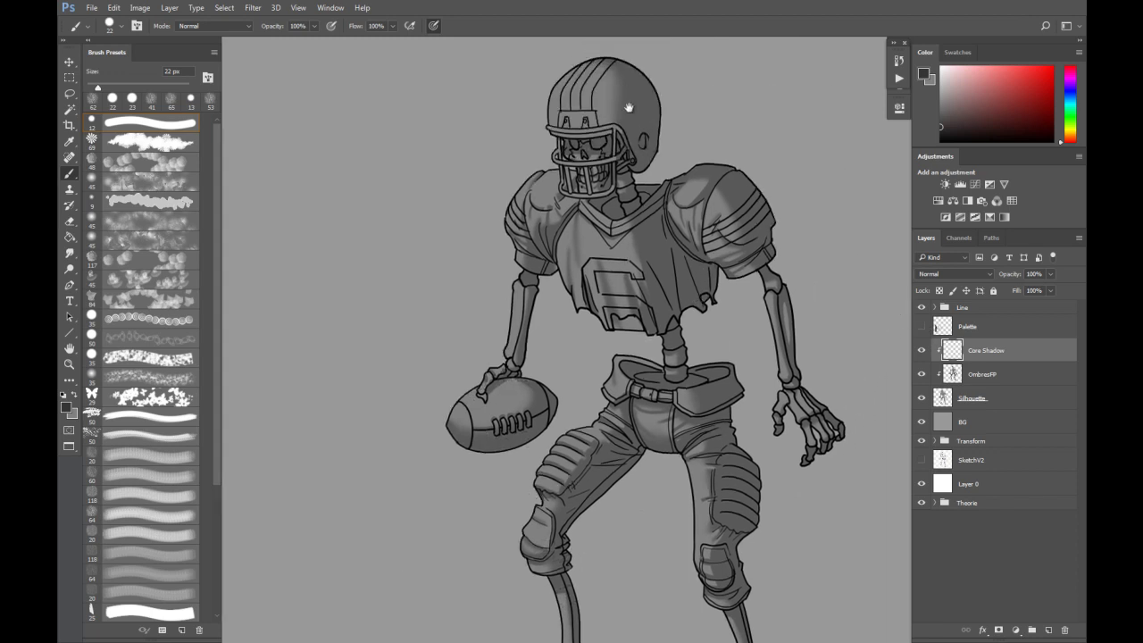
scroll(634, 81, up, 5)
mouse_move(635, 83)
mouse_down()
mouse_move(613, 143)
mouse_move(614, 114)
mouse_move(628, 234)
mouse_up()
mouse_move(616, 117)
mouse_down()
mouse_move(636, 163)
mouse_move(600, 120)
mouse_move(624, 131)
mouse_move(641, 174)
mouse_up()
drag(652, 225, 645, 244)
drag(647, 146, 646, 288)
mouse_move(652, 173)
mouse_down()
mouse_move(652, 295)
mouse_move(638, 173)
mouse_move(634, 325)
mouse_up()
drag(639, 198, 645, 328)
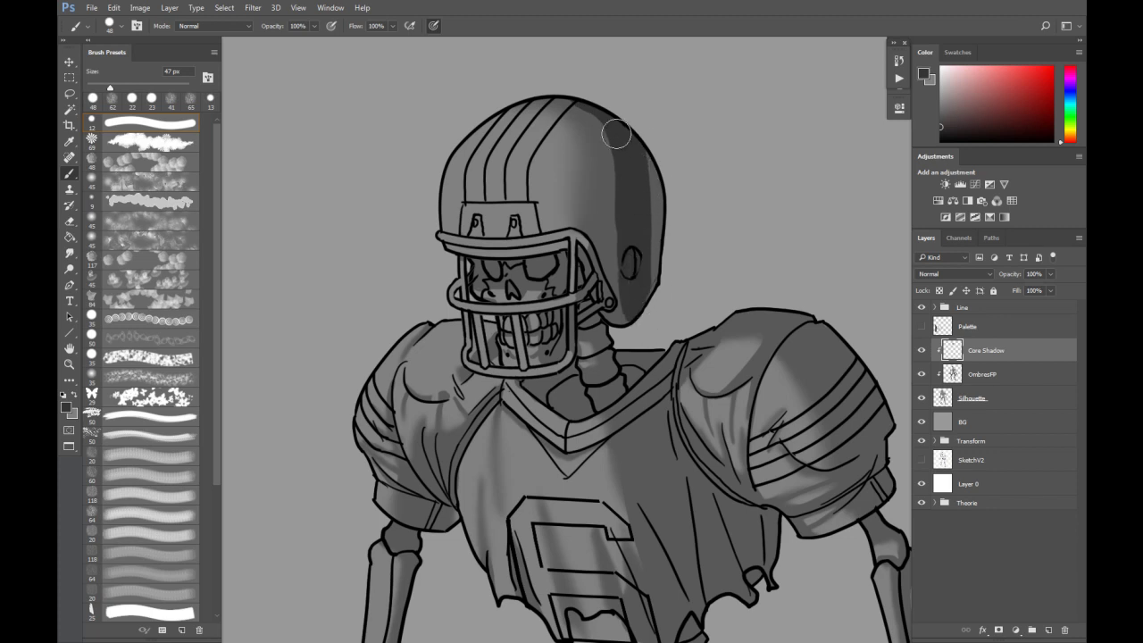
Blend the core shadow band down the rear side of the helmet with a 111 px smudge brush at 37% strength.
key(r)
mouse_move(580, 117)
mouse_down()
mouse_move(589, 113)
mouse_move(624, 175)
mouse_move(627, 300)
mouse_up()
drag(615, 158, 679, 152)
drag(688, 228, 663, 381)
drag(616, 105, 615, 301)
drag(637, 122, 607, 381)
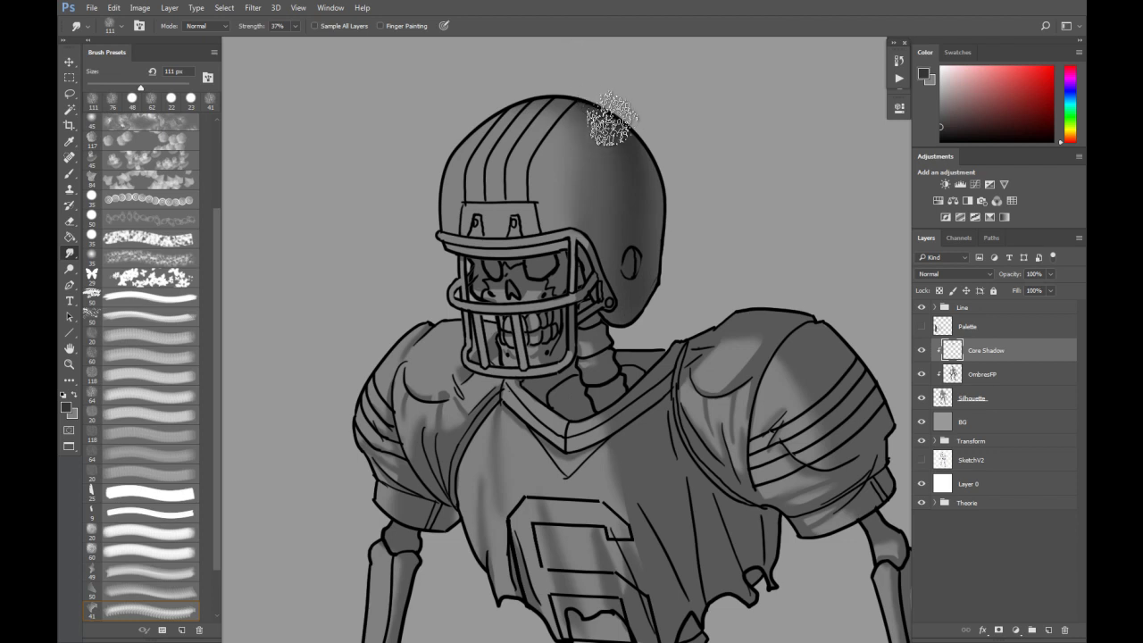
Erase excess core shadow along the helmet's rear edge, and toggle the Core Shadow layer's visibility to compare the shading.
key(e)
mouse_move(556, 102)
mouse_down()
mouse_move(629, 133)
mouse_move(665, 190)
mouse_move(666, 229)
mouse_move(586, 102)
mouse_move(640, 155)
mouse_move(581, 128)
mouse_move(610, 134)
mouse_move(666, 248)
mouse_move(659, 282)
mouse_up()
key(r)
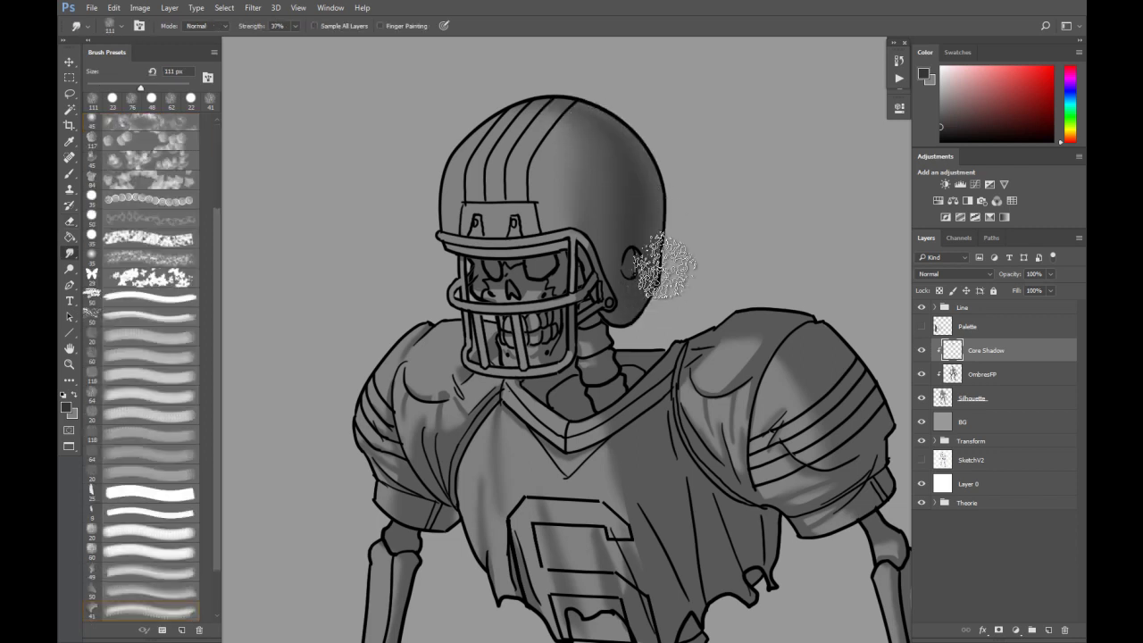
click(922, 351)
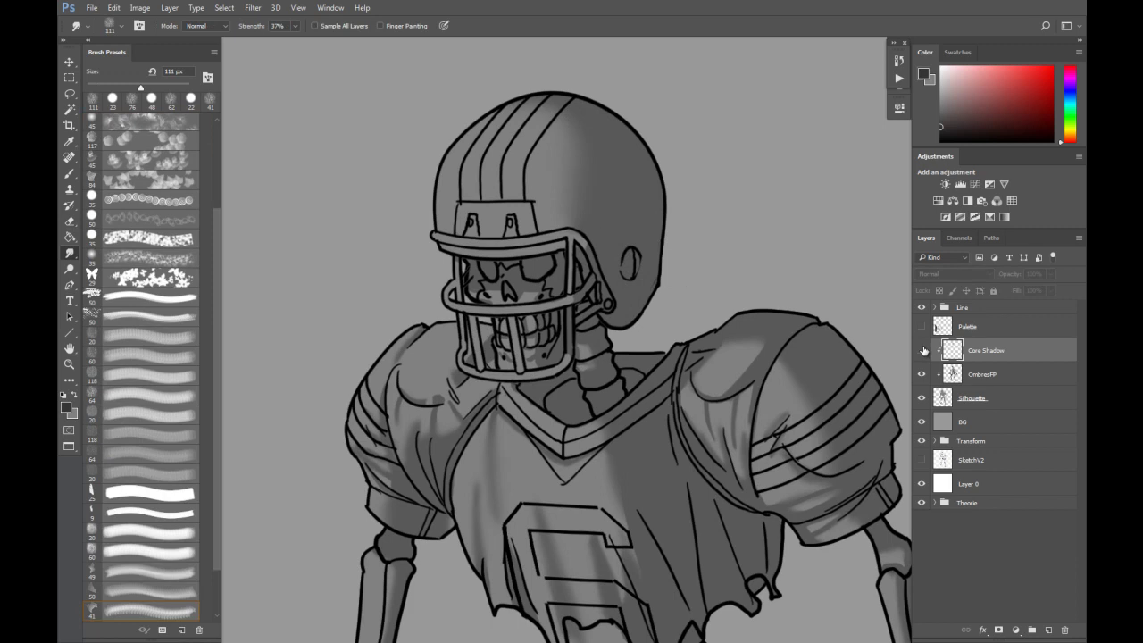
click(922, 350)
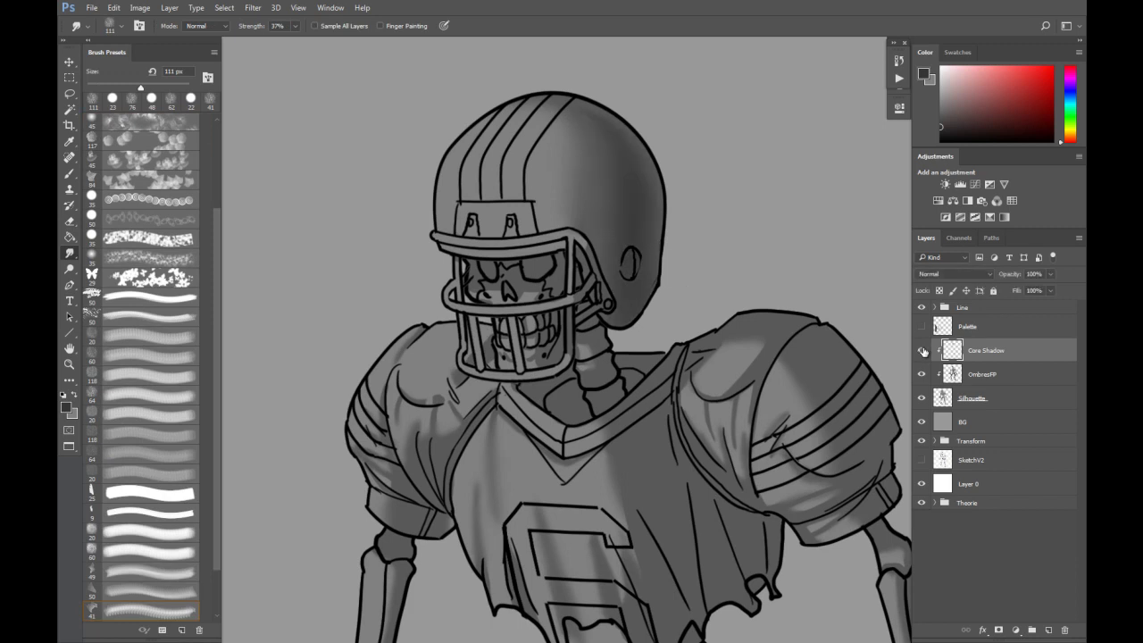
click(923, 350)
click(923, 350)
Erase thin scratches into the helmet's core shadow with a 3 px eraser, and darken the ear hole with a 16 px brush.
key(e)
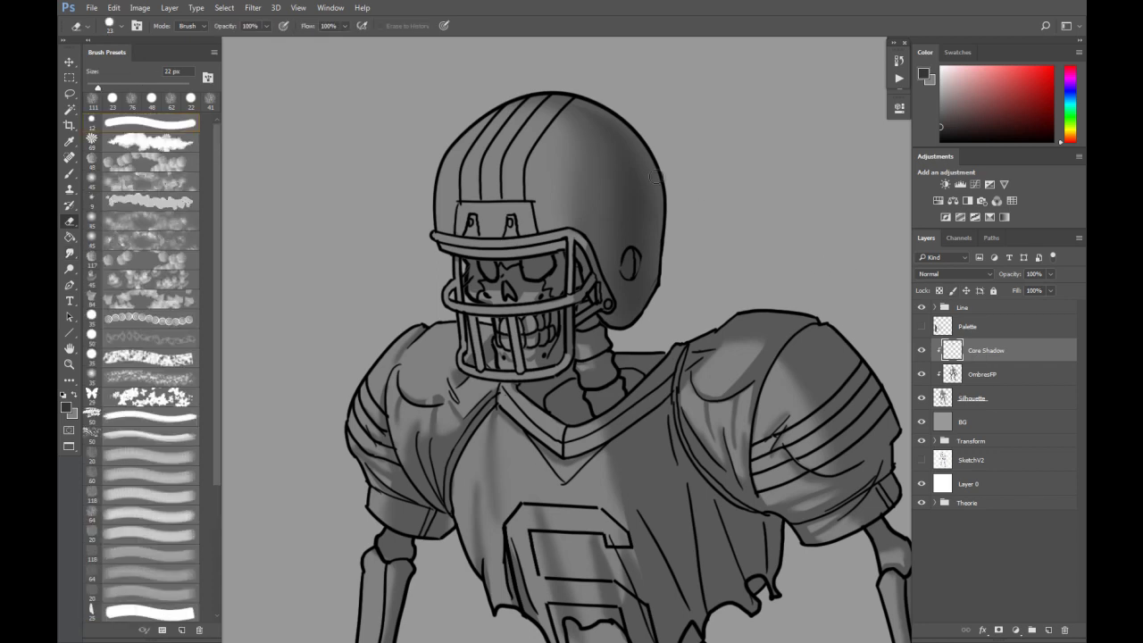
mouse_move(648, 180)
mouse_down()
mouse_move(596, 215)
mouse_move(717, 134)
mouse_up()
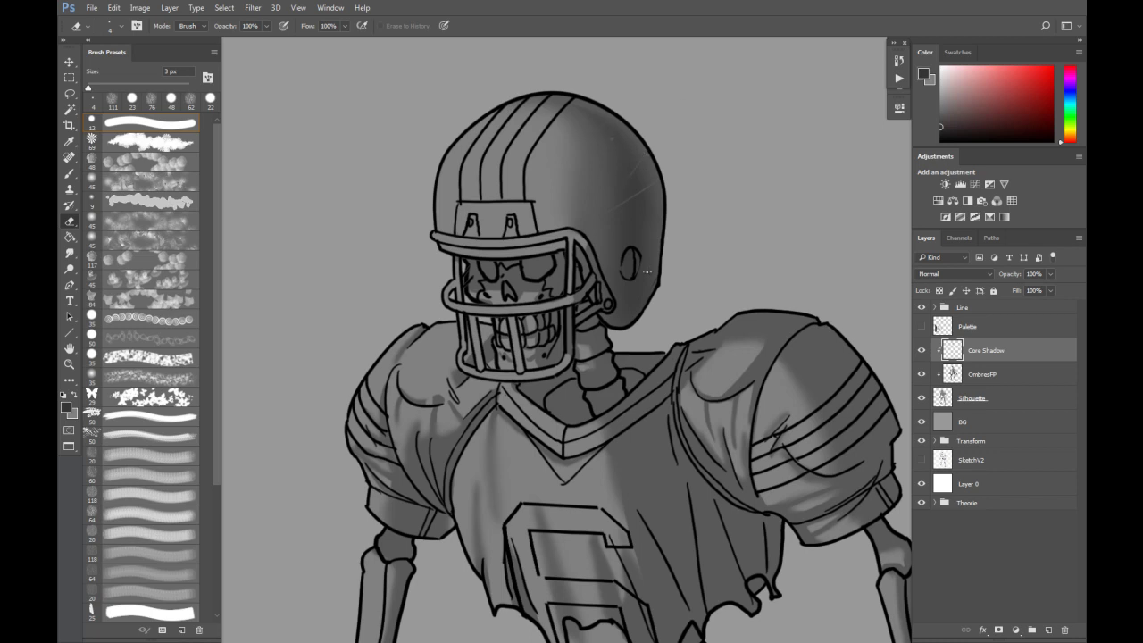
drag(636, 263, 628, 272)
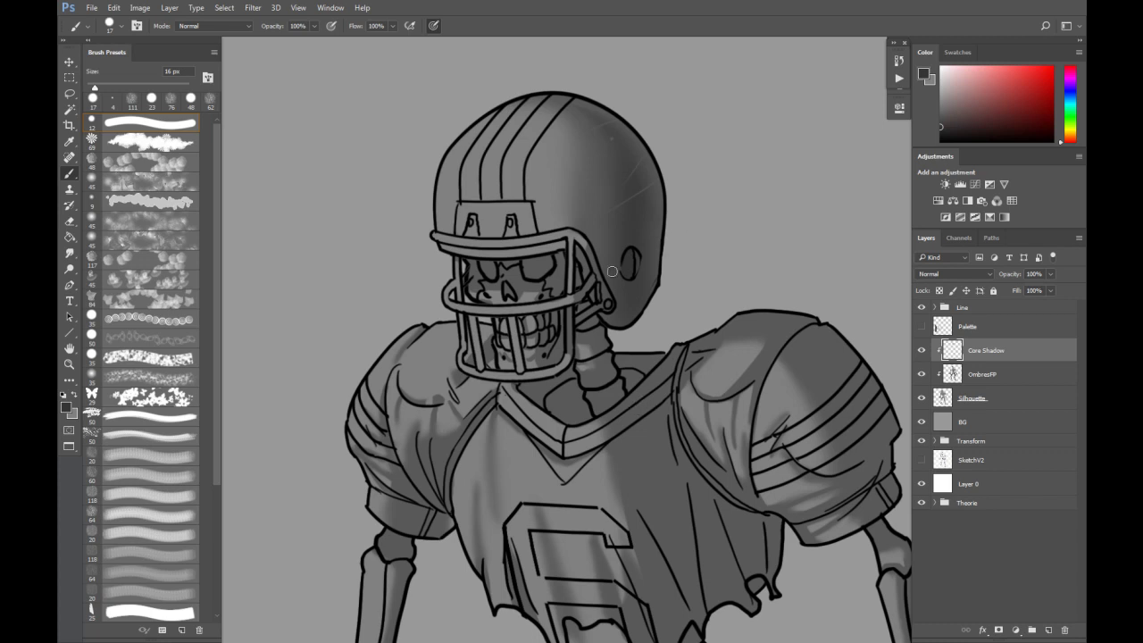
Paint a dark core shadow down the outer side of the rear shoulder pad with a 16 px brush, and erase its outer edge.
drag(732, 287, 572, 189)
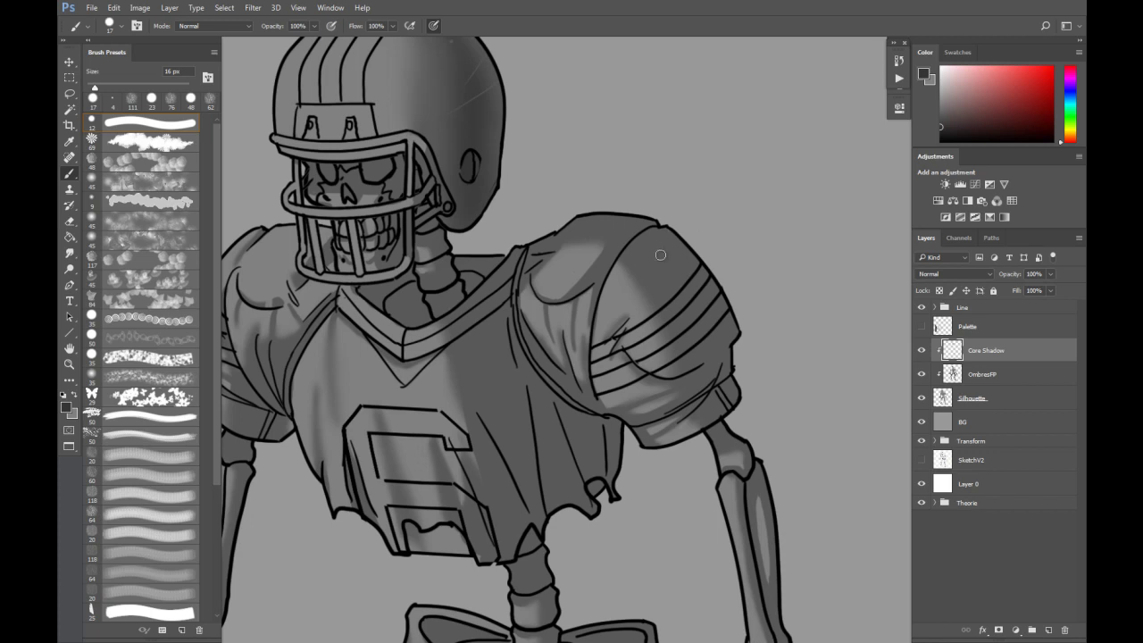
mouse_move(643, 249)
mouse_down()
mouse_move(692, 344)
mouse_move(644, 251)
mouse_move(699, 339)
mouse_move(653, 244)
mouse_move(719, 315)
mouse_move(644, 243)
mouse_up()
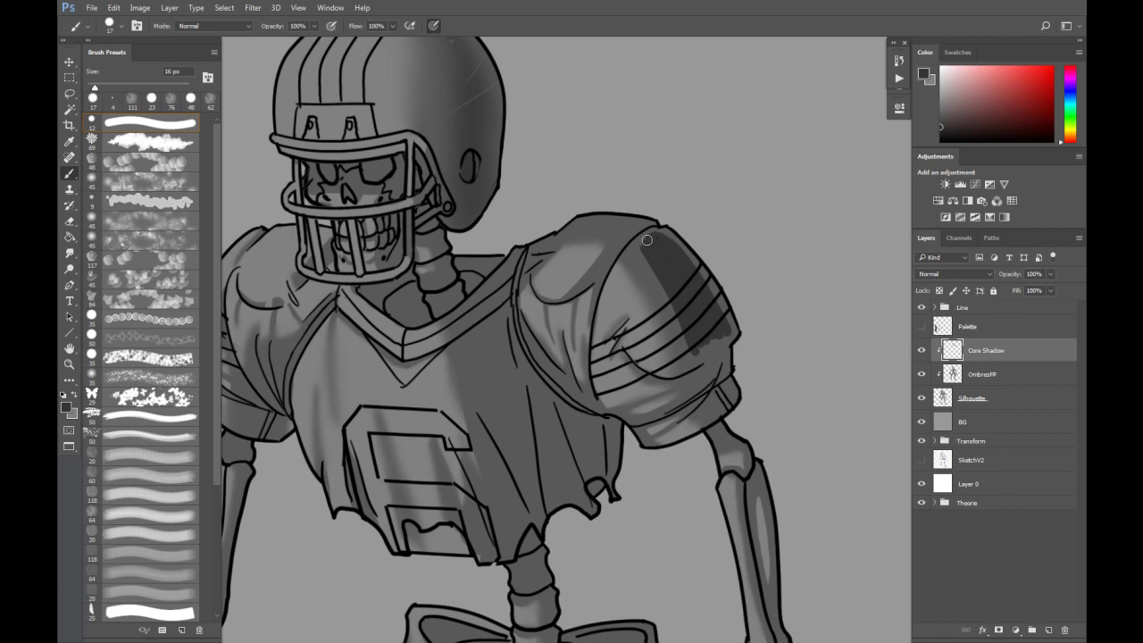
mouse_move(702, 351)
mouse_down()
mouse_move(712, 339)
mouse_move(700, 348)
mouse_up()
key(e)
drag(666, 229, 727, 327)
drag(698, 268, 733, 342)
drag(644, 203, 650, 204)
Paint core shadow patches on the top of the same shoulder pad, the lower sleeve and the sleeve cuff with a 16 px brush.
drag(629, 261, 497, 265)
key(b)
drag(444, 240, 496, 239)
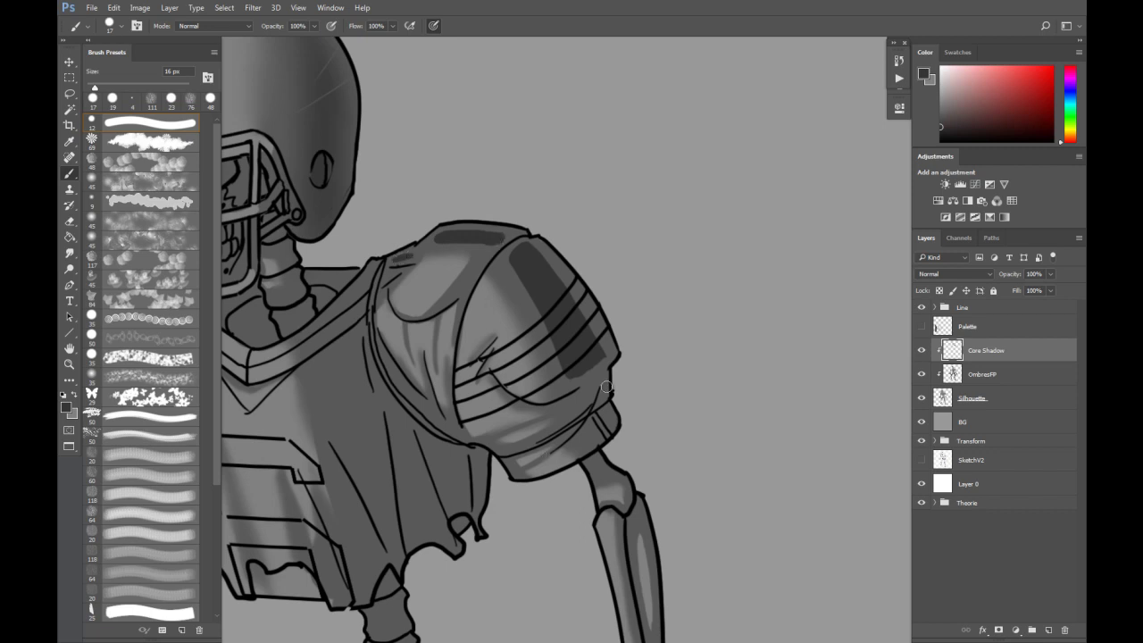
mouse_move(591, 387)
mouse_down()
mouse_move(571, 413)
mouse_move(603, 385)
mouse_move(598, 400)
mouse_move(584, 403)
mouse_move(588, 389)
mouse_move(568, 413)
mouse_move(563, 473)
mouse_move(590, 432)
mouse_up()
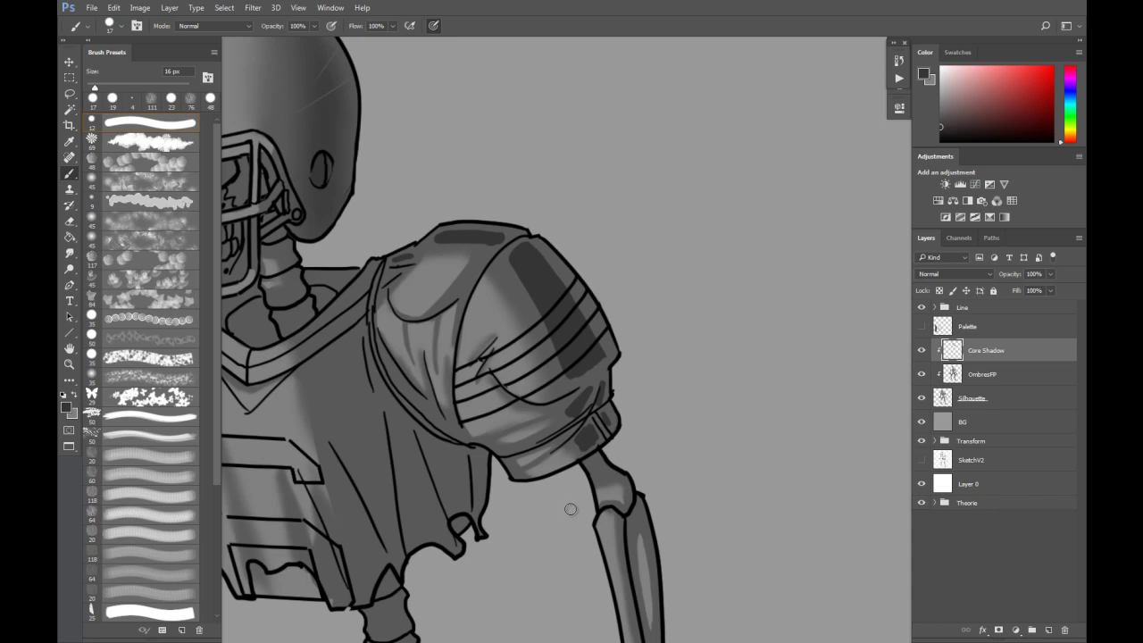
Blend the core shadows on the shoulder pad, lower sleeve and cuff with a 44 px smudge brush.
key(r)
mouse_move(526, 270)
mouse_down()
mouse_move(503, 277)
mouse_move(550, 347)
mouse_move(533, 305)
mouse_move(560, 371)
mouse_up()
drag(532, 293, 581, 388)
mouse_move(543, 253)
mouse_down()
mouse_move(588, 334)
mouse_move(534, 266)
mouse_move(603, 345)
mouse_move(583, 372)
mouse_move(567, 282)
mouse_move(516, 257)
mouse_move(528, 247)
mouse_move(514, 276)
mouse_move(548, 323)
mouse_move(557, 271)
mouse_move(581, 356)
mouse_move(514, 272)
mouse_move(533, 258)
mouse_move(560, 336)
mouse_up()
mouse_move(451, 239)
mouse_down()
mouse_move(436, 239)
mouse_move(485, 245)
mouse_move(499, 232)
mouse_move(457, 237)
mouse_move(486, 268)
mouse_move(444, 303)
mouse_up()
mouse_move(605, 393)
mouse_down()
mouse_move(575, 403)
mouse_move(560, 427)
mouse_move(601, 405)
mouse_move(569, 416)
mouse_up()
mouse_move(608, 372)
mouse_down()
mouse_move(615, 444)
mouse_move(597, 457)
mouse_move(583, 452)
mouse_move(611, 445)
mouse_move(582, 449)
mouse_move(621, 433)
mouse_up()
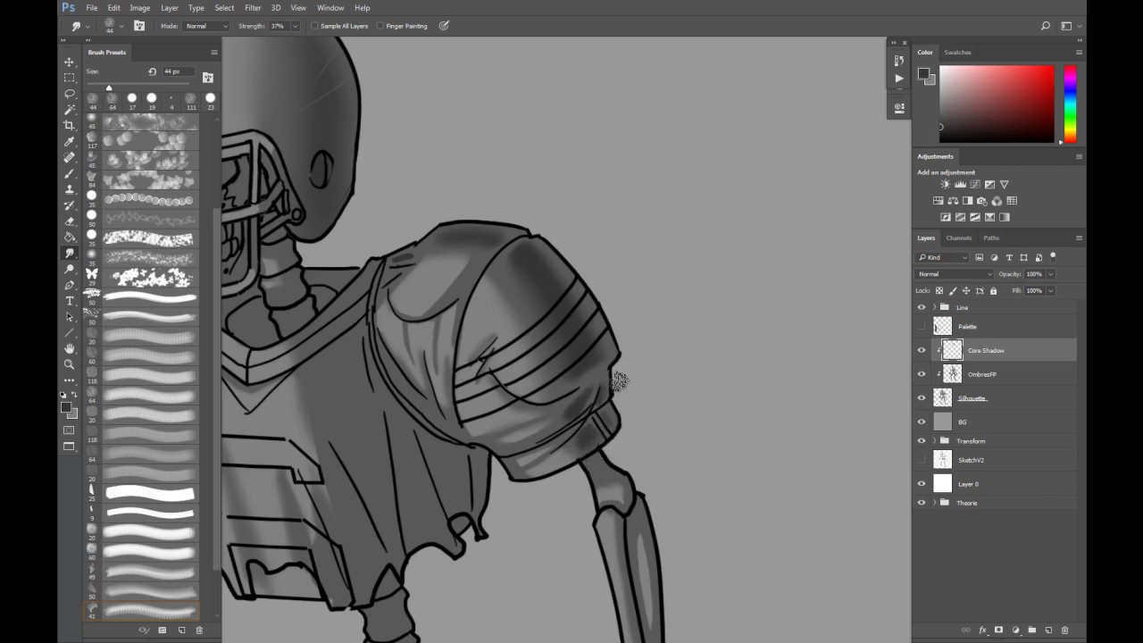
Clean up the core shadow around the sleeve hem and cuff with a 7 px eraser, and touch up the shading.
key(e)
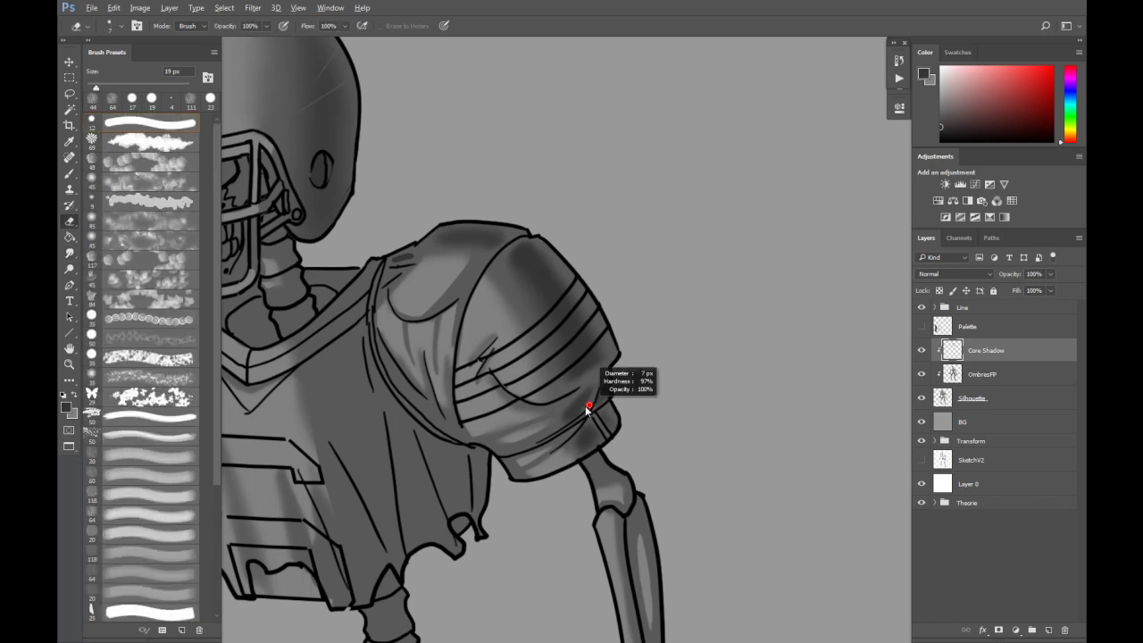
drag(563, 422, 571, 417)
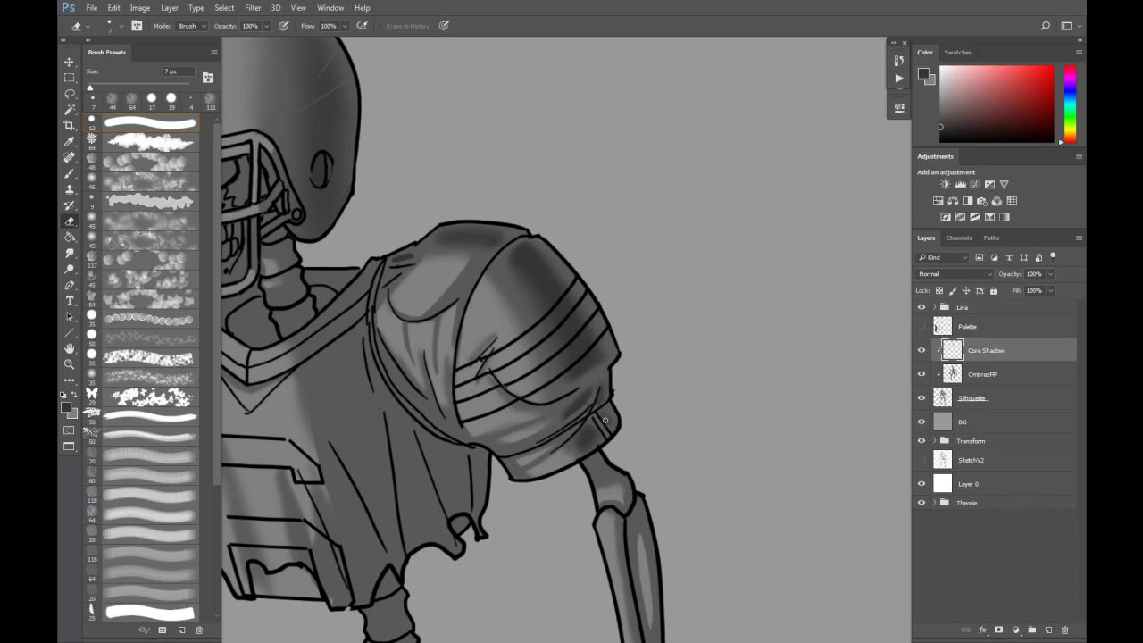
key(b)
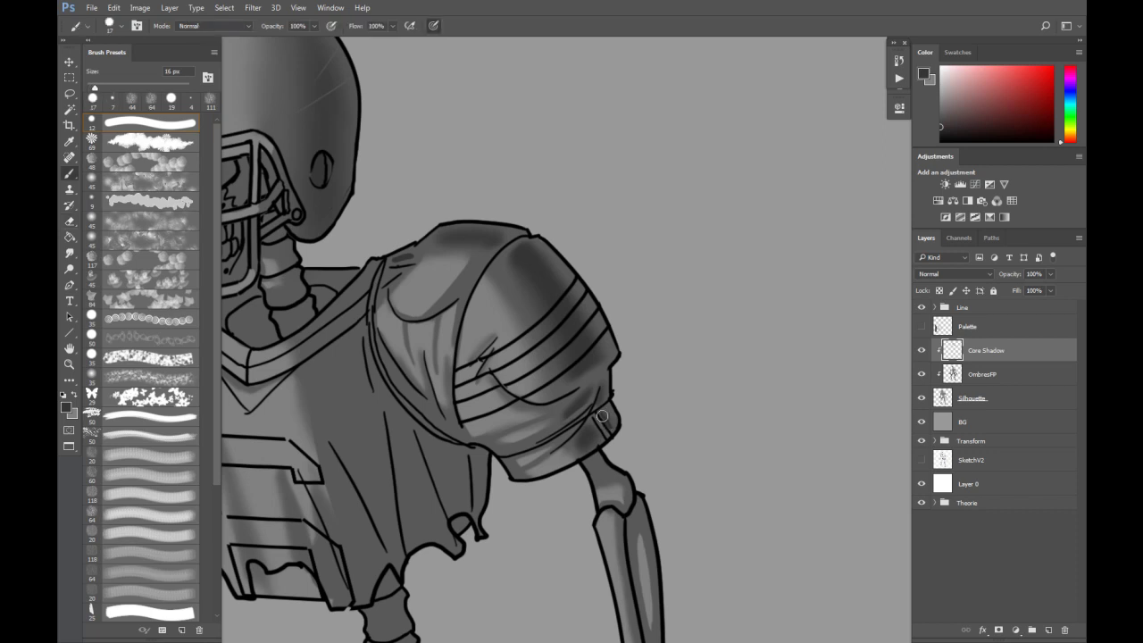
key(r)
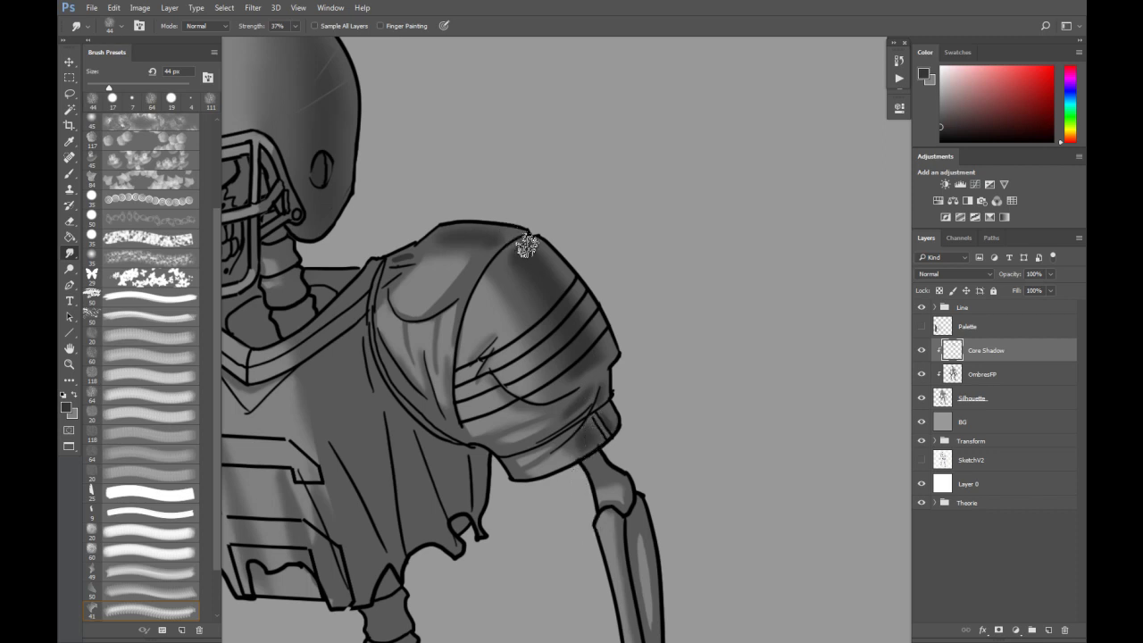
Paint core shadows on the elbow and upper forearm bones with a 14 px brush, blend them at 27 px and trim with a 7 px eraser.
key(b)
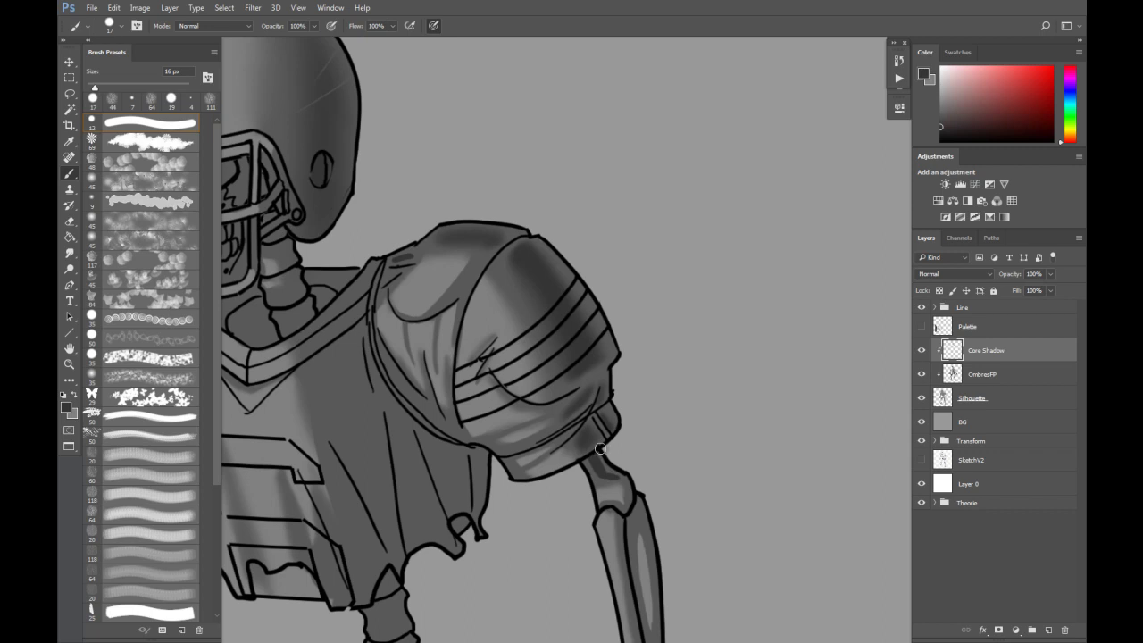
mouse_move(594, 458)
mouse_down()
mouse_move(628, 489)
mouse_move(646, 535)
mouse_up()
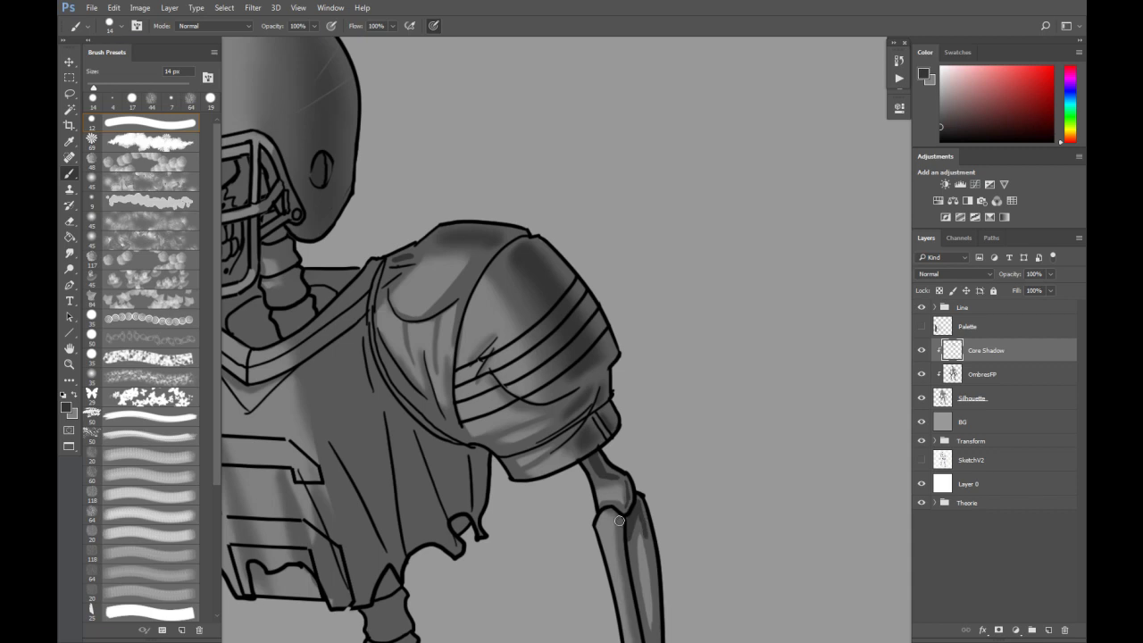
key(r)
mouse_move(607, 467)
mouse_down()
mouse_move(594, 466)
mouse_move(619, 476)
mouse_up()
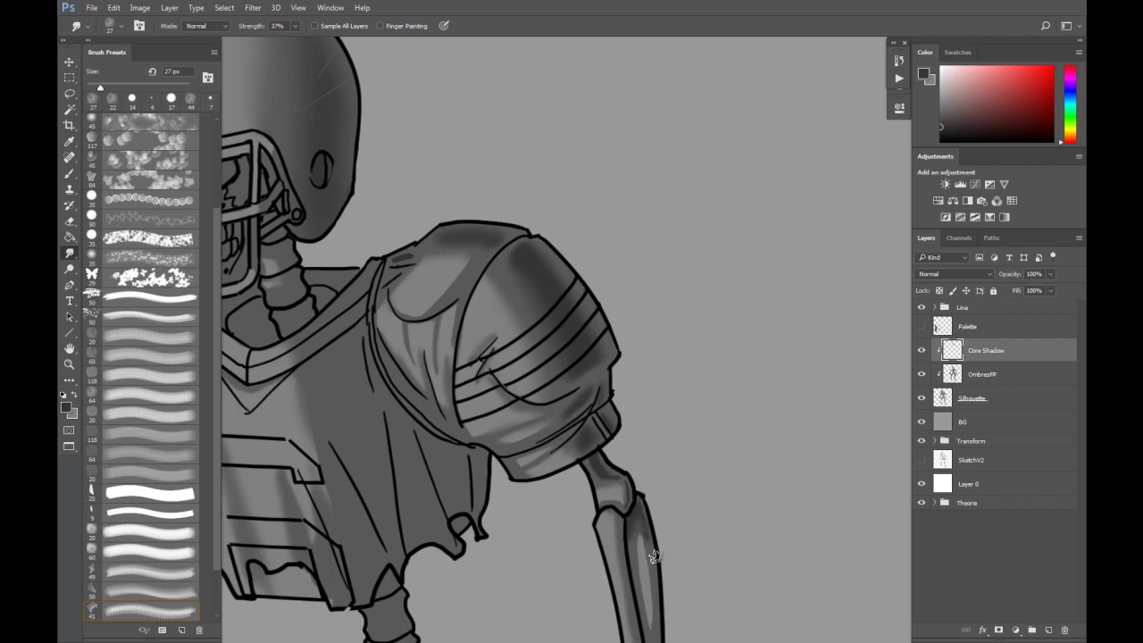
key(e)
drag(643, 533, 651, 561)
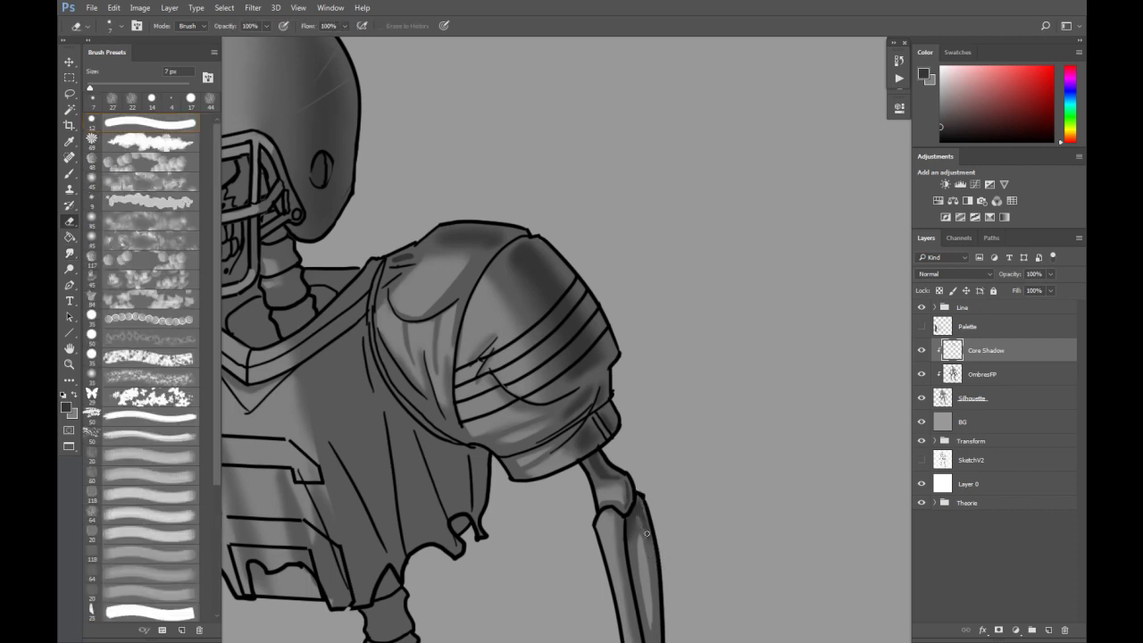
key(r)
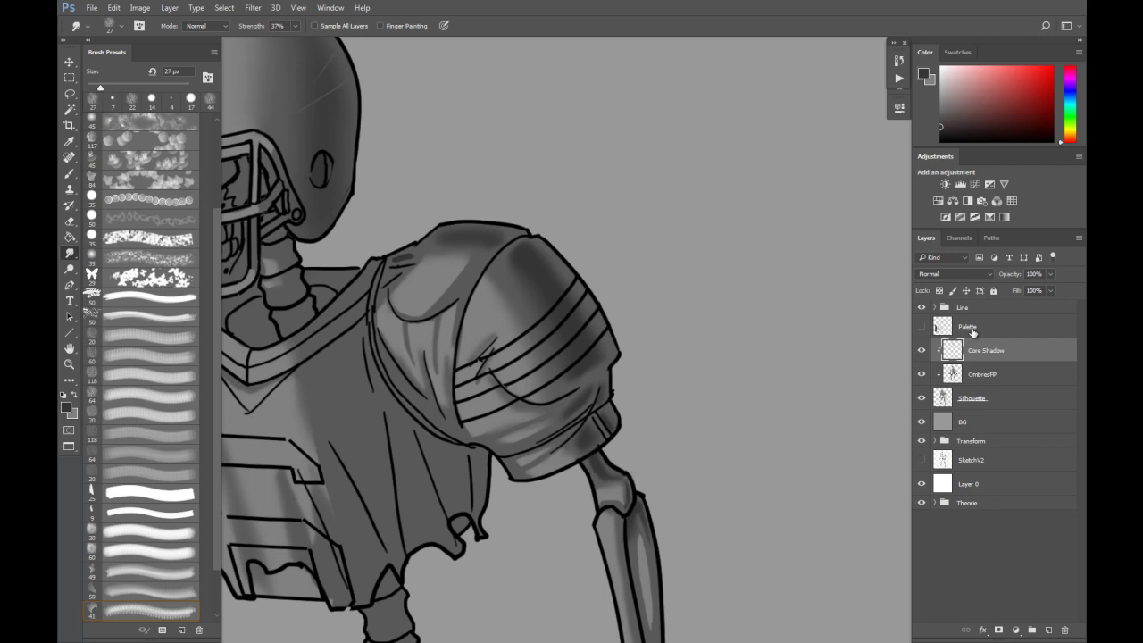
click(922, 350)
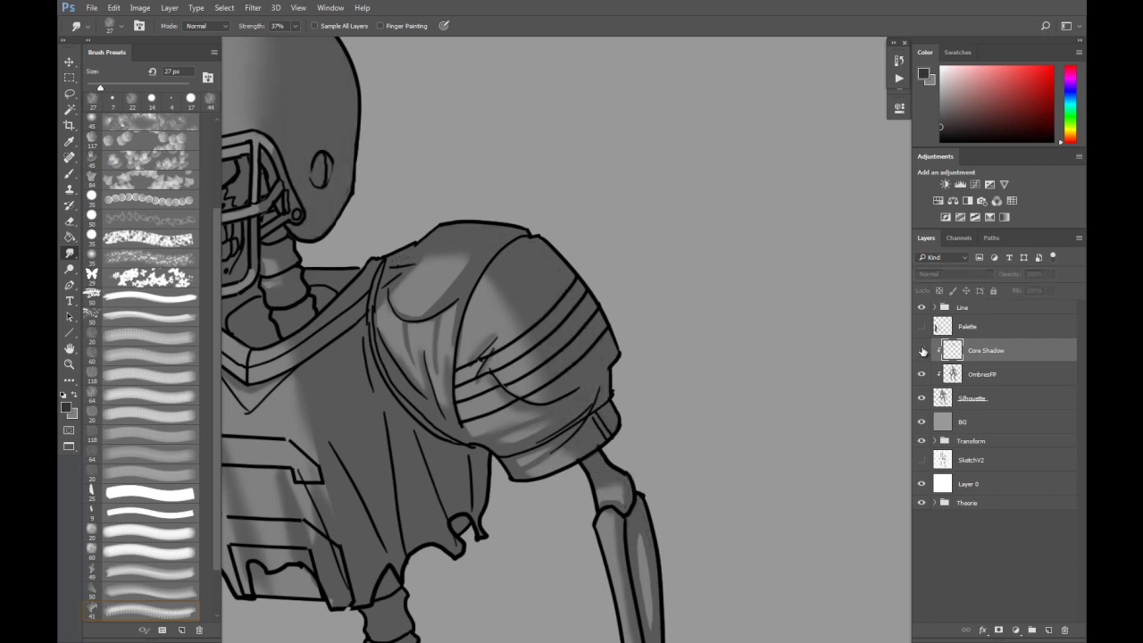
click(922, 351)
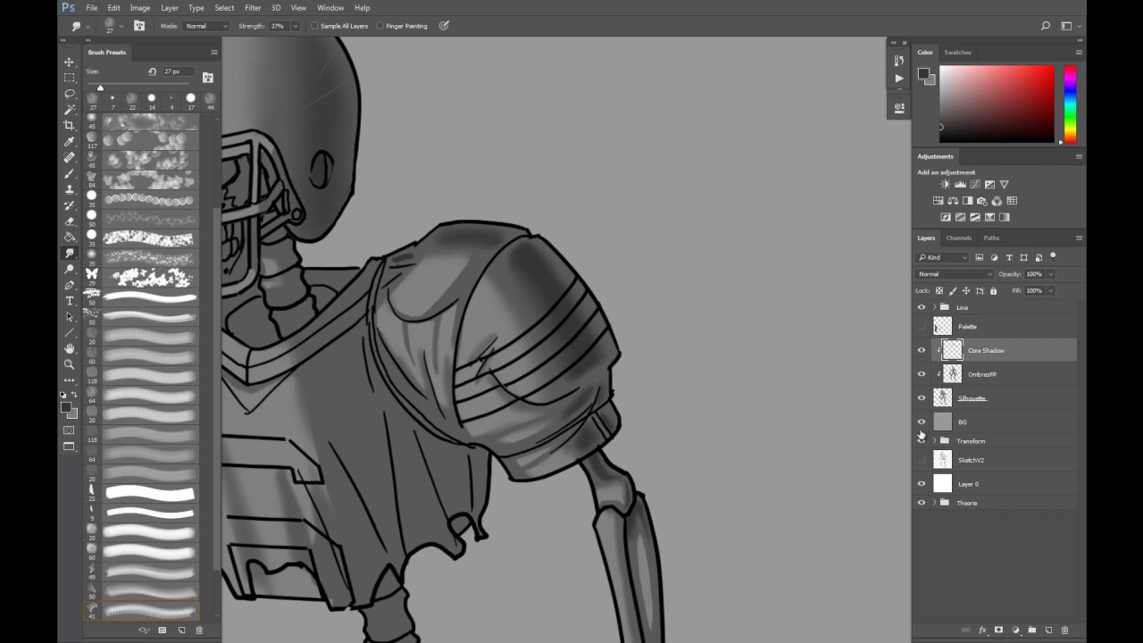
Erase narrow gaps in the core shadow along the sleeve stripes with a 7 px eraser, and soften them with a 19 px smudge brush.
key(e)
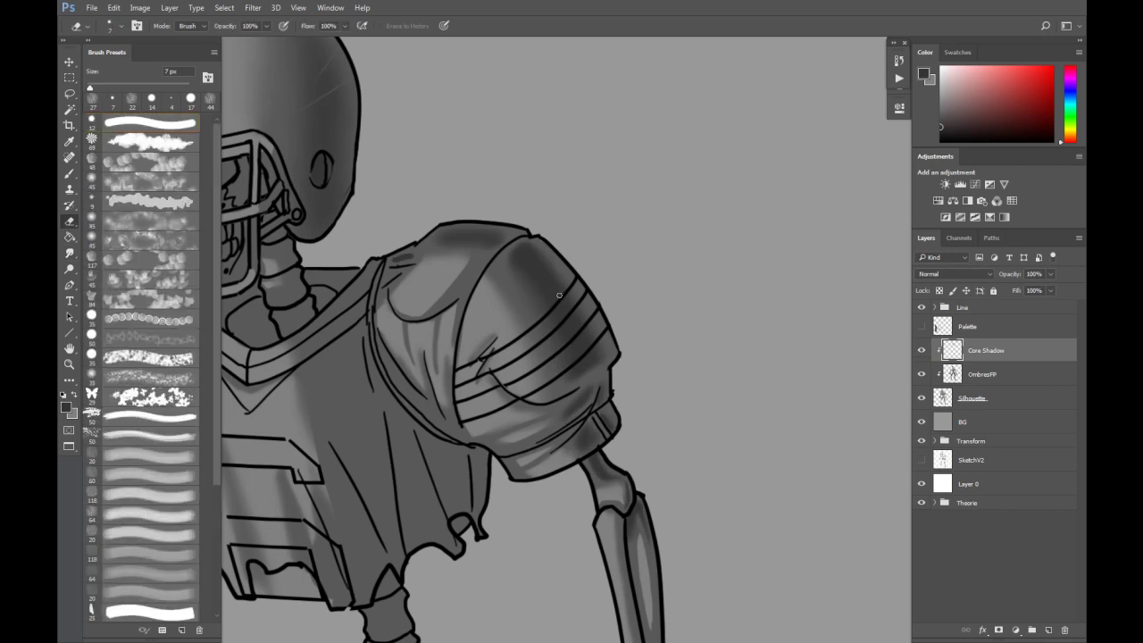
drag(555, 303, 568, 284)
drag(590, 316, 551, 355)
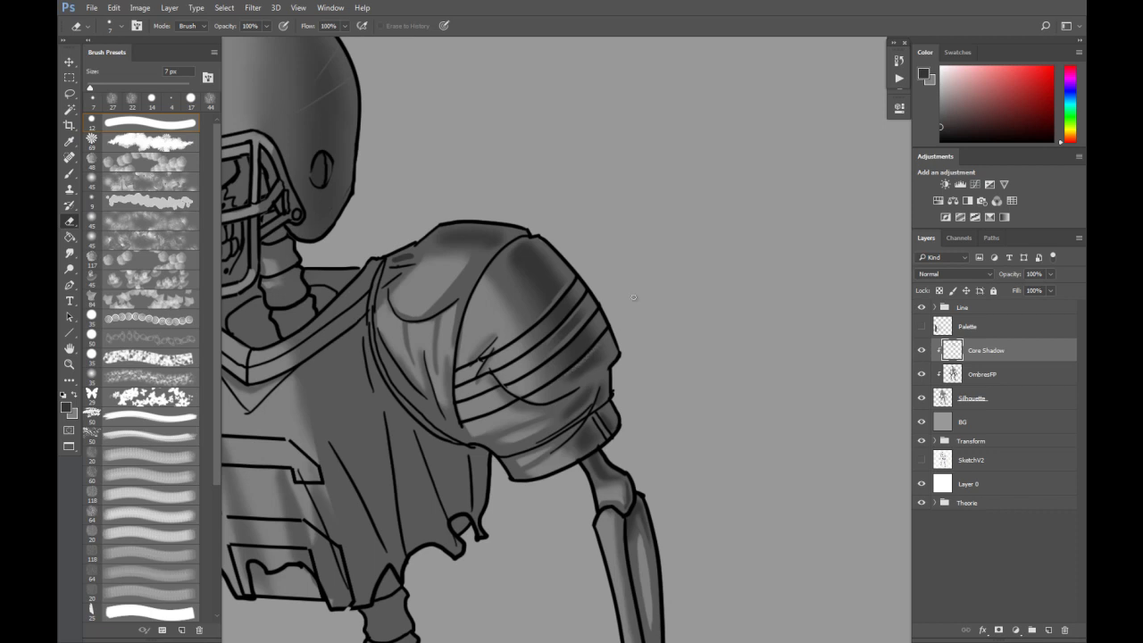
key(r)
right_click(569, 295)
drag(566, 294, 554, 296)
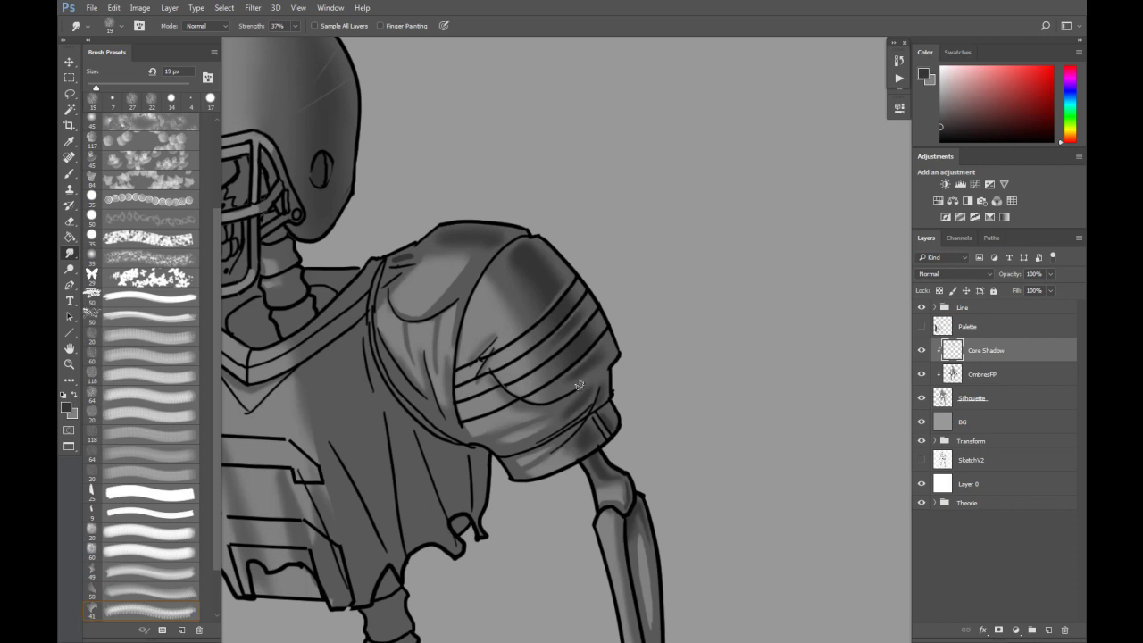
Soften the core shadows on the upper part of the rear shoulder pad with a 34 px smudge brush.
key(ctrl+minus)
key(ctrl+minus)
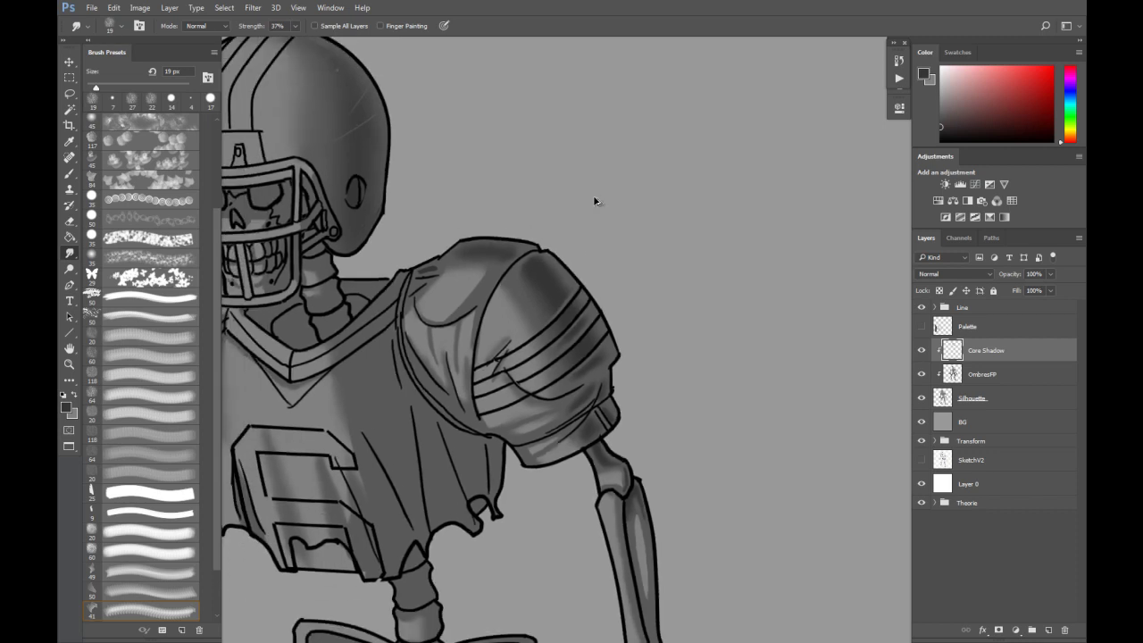
drag(689, 219, 758, 226)
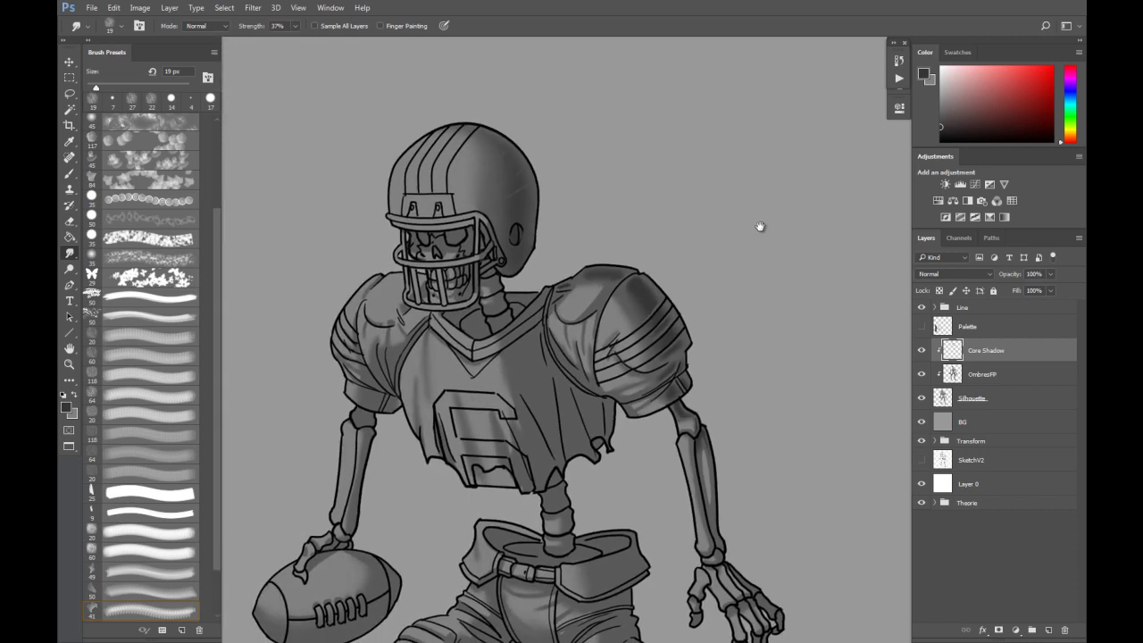
mouse_move(633, 299)
mouse_down()
mouse_move(642, 287)
mouse_move(648, 301)
mouse_move(600, 270)
mouse_move(592, 277)
mouse_move(626, 278)
mouse_move(578, 277)
mouse_move(625, 272)
mouse_move(605, 276)
mouse_up()
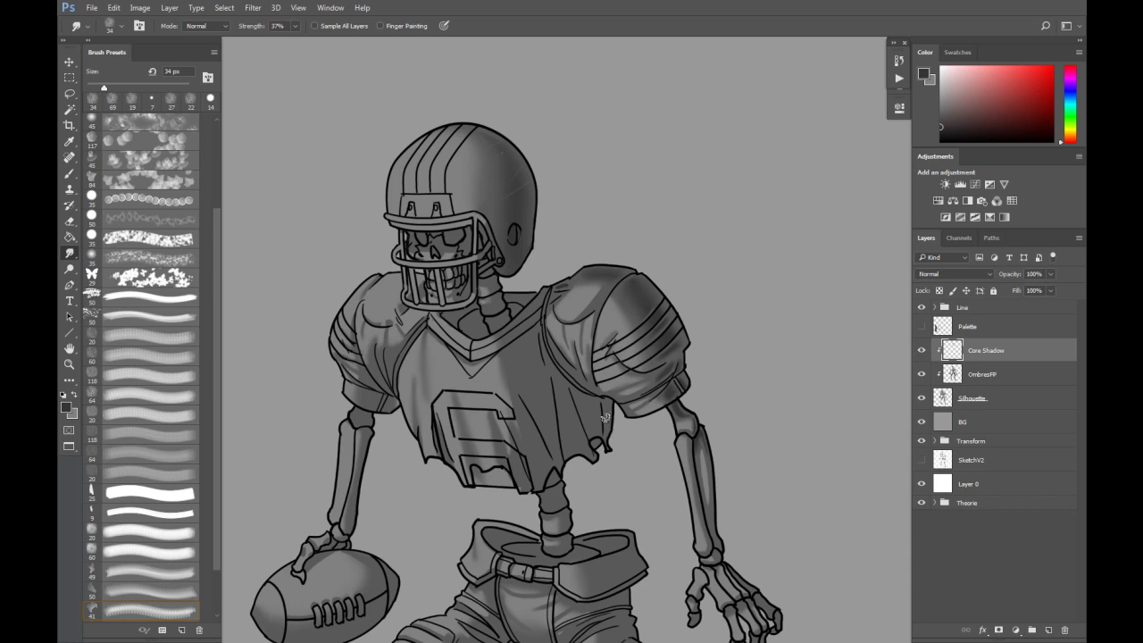
Toggle the Core Shadow layer's visibility repeatedly to compare the figure with and without core shadows.
click(923, 352)
click(923, 352)
click(923, 352)
click(923, 352)
click(923, 352)
click(923, 352)
click(922, 352)
click(921, 355)
Fill both of the skull's eye sockets with core shadow using a 14 px brush.
scroll(448, 235, up, 4)
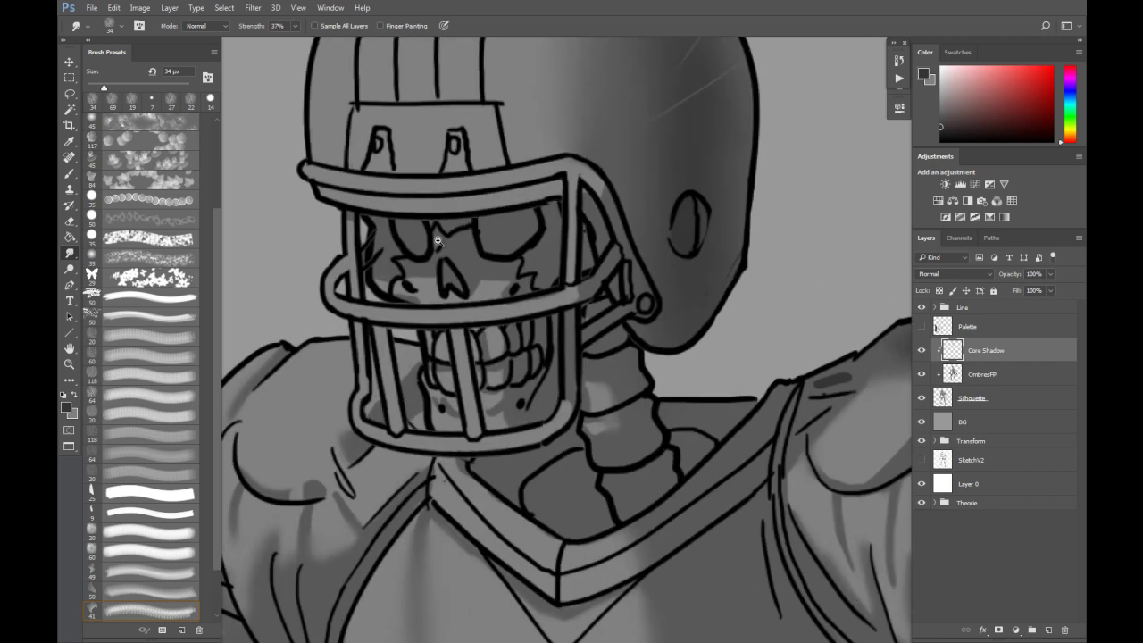
key(b)
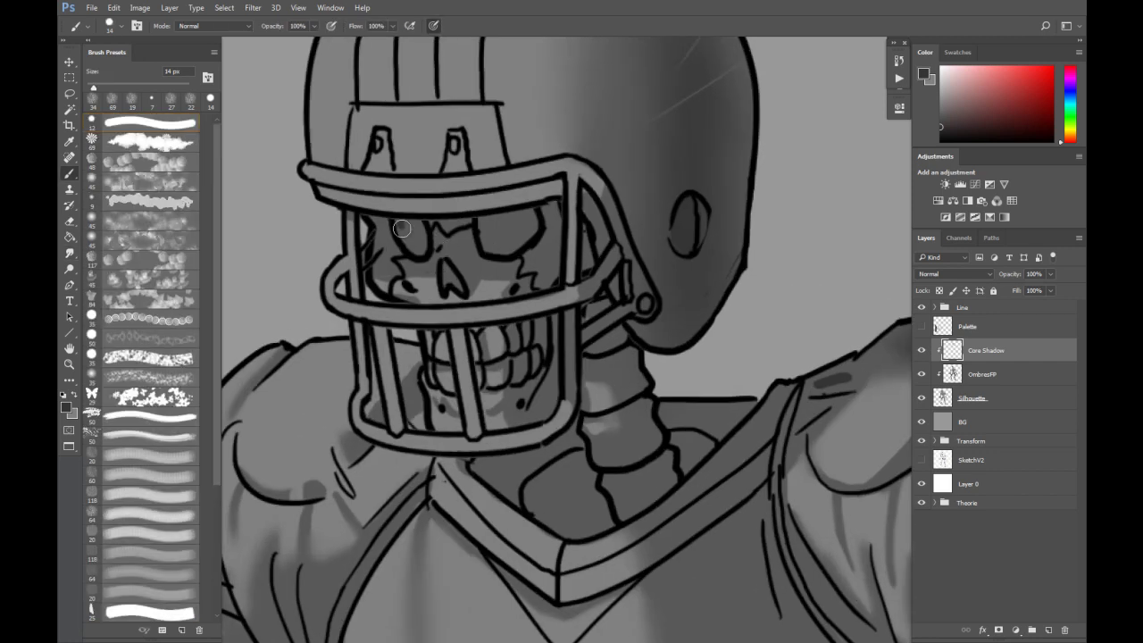
mouse_move(414, 243)
mouse_down()
mouse_move(419, 230)
mouse_move(487, 242)
mouse_up()
drag(499, 245, 527, 216)
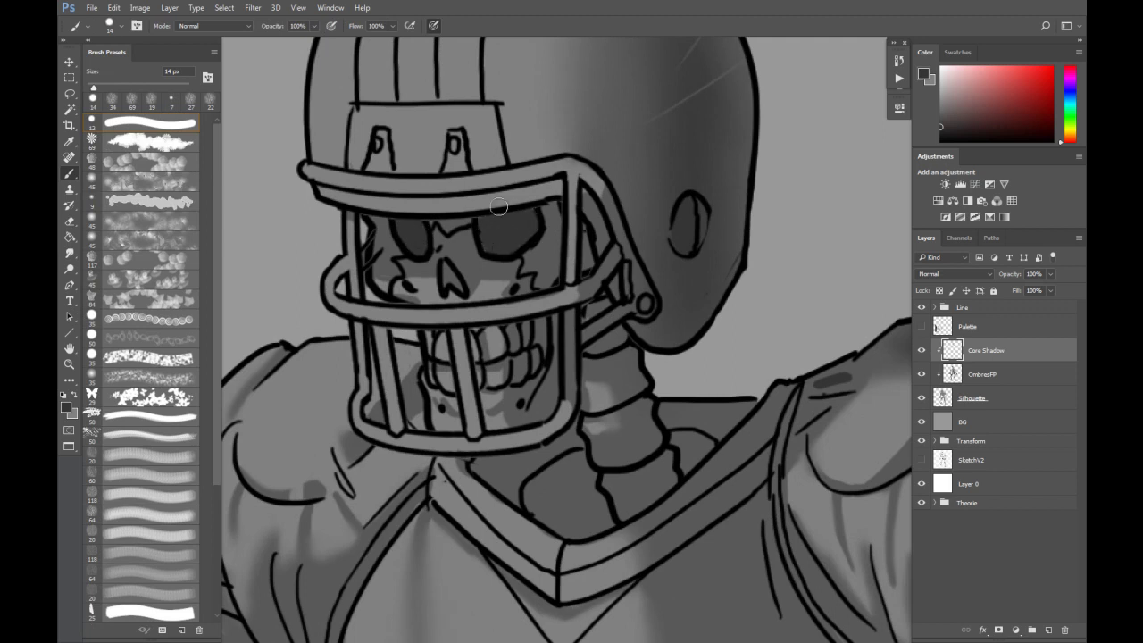
Paint small core shadows beside the skull's nose, around the cheekbones and temples, and along the jaw with a 7 px brush.
mouse_move(467, 257)
mouse_down()
mouse_move(472, 282)
mouse_move(471, 256)
mouse_move(473, 279)
mouse_move(452, 279)
mouse_move(468, 286)
mouse_up()
key(e)
key(b)
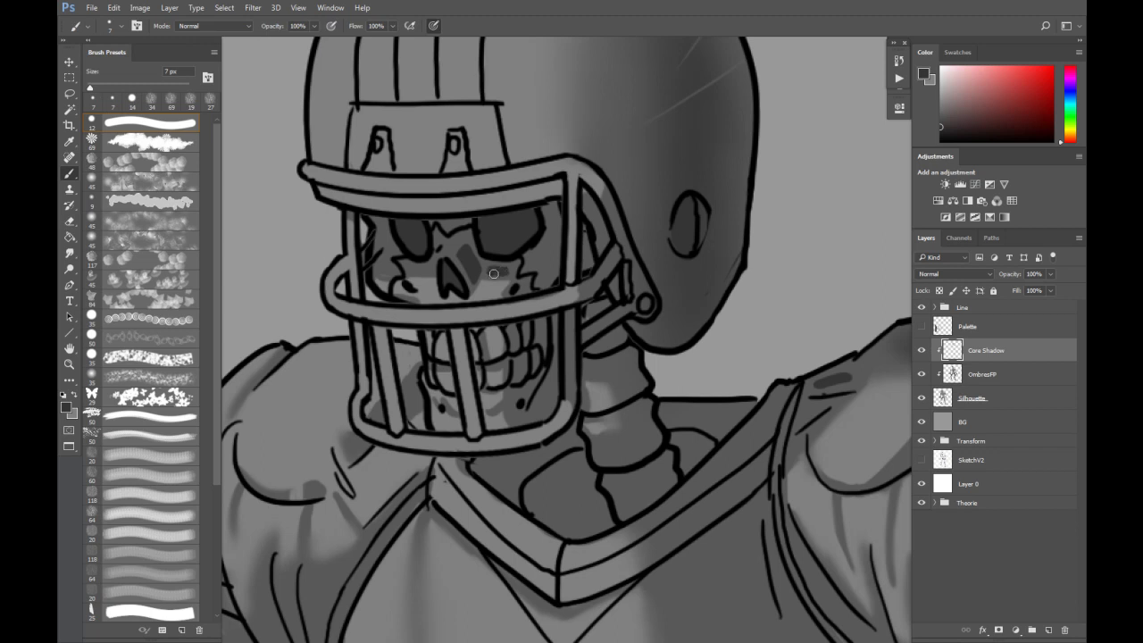
mouse_move(530, 258)
mouse_down()
mouse_move(554, 212)
mouse_move(533, 261)
mouse_move(544, 273)
mouse_move(550, 248)
mouse_up()
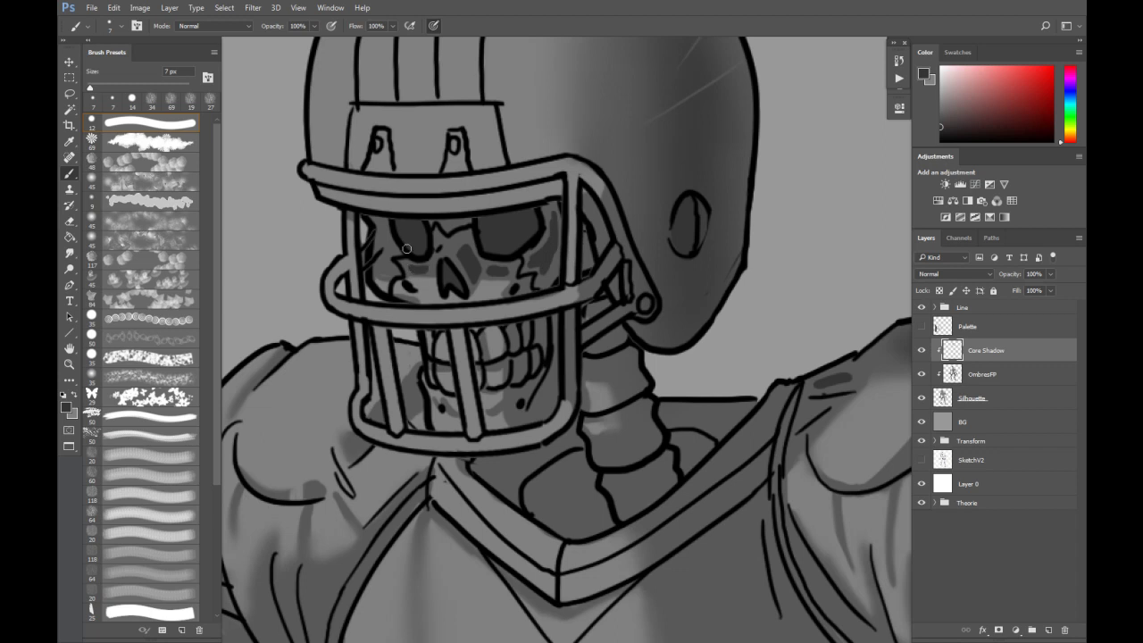
drag(382, 262, 382, 238)
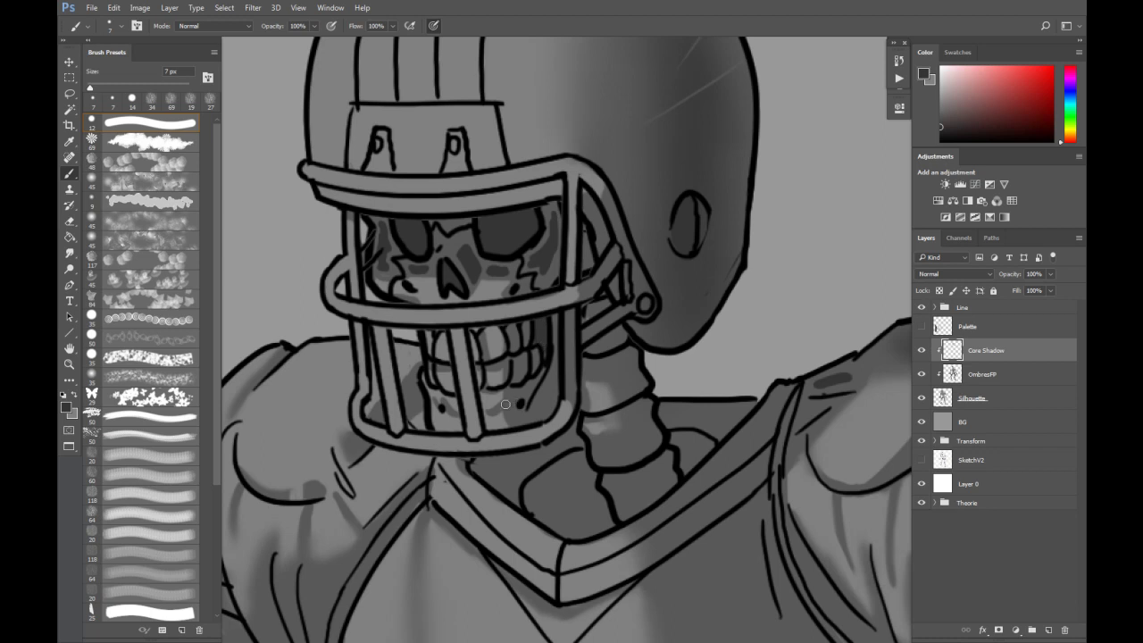
Paint the last core shadow along the jaw and soften the skull's core shadows with a 19 px smudge brush at 36% strength.
drag(517, 416, 548, 393)
key(e)
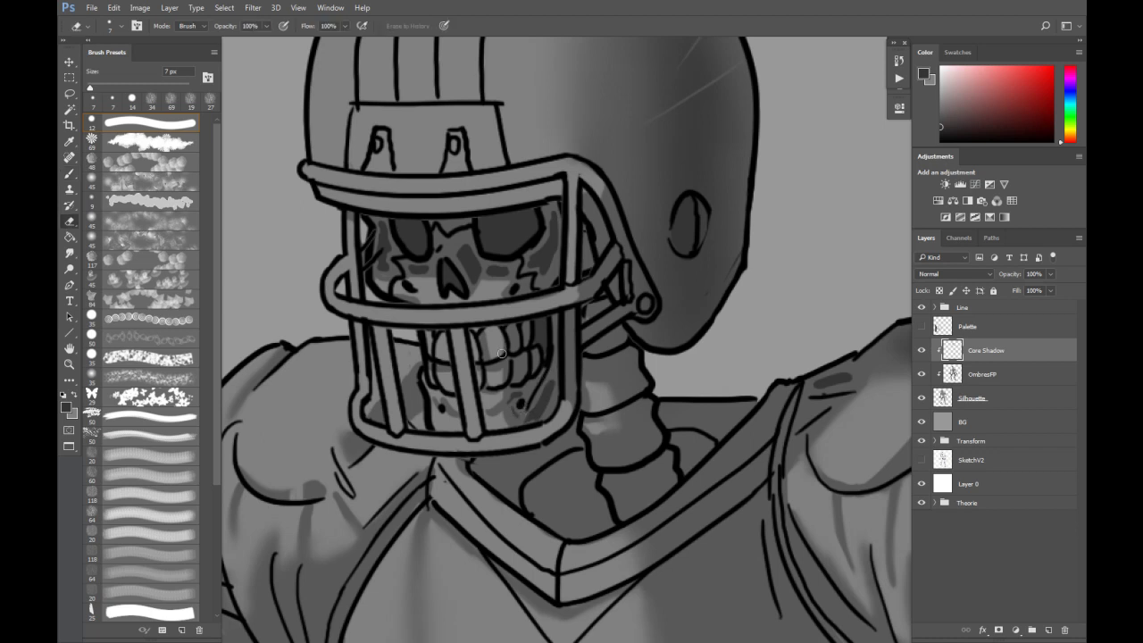
key(r)
mouse_move(396, 254)
mouse_down()
mouse_move(385, 254)
mouse_move(380, 221)
mouse_up()
drag(376, 278, 383, 269)
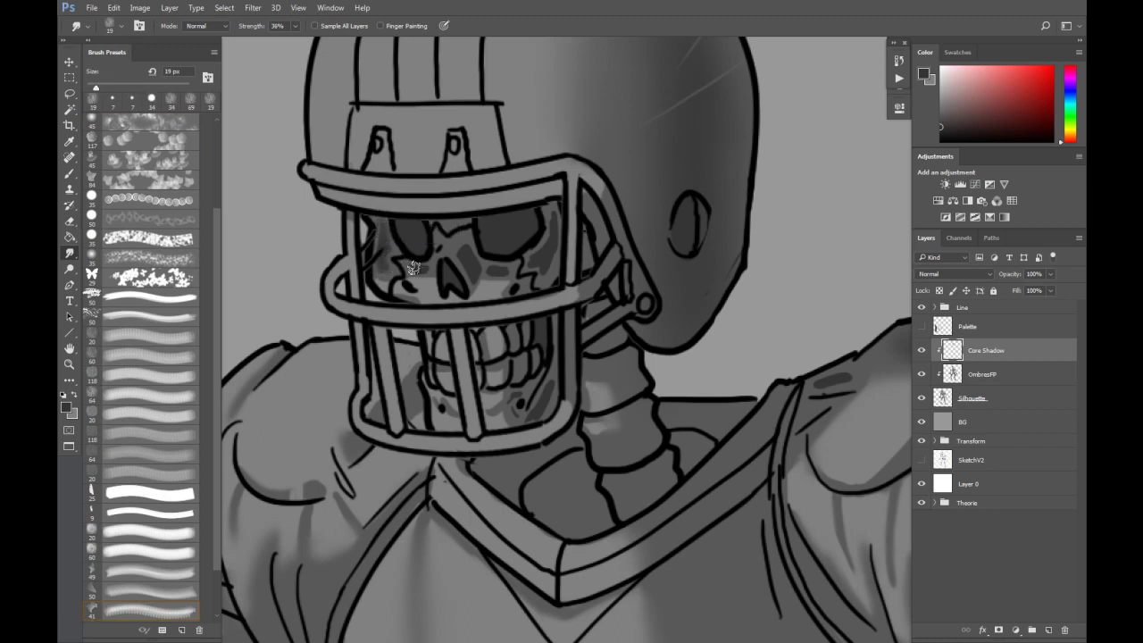
mouse_move(436, 270)
mouse_down()
mouse_move(427, 269)
mouse_move(459, 250)
mouse_up()
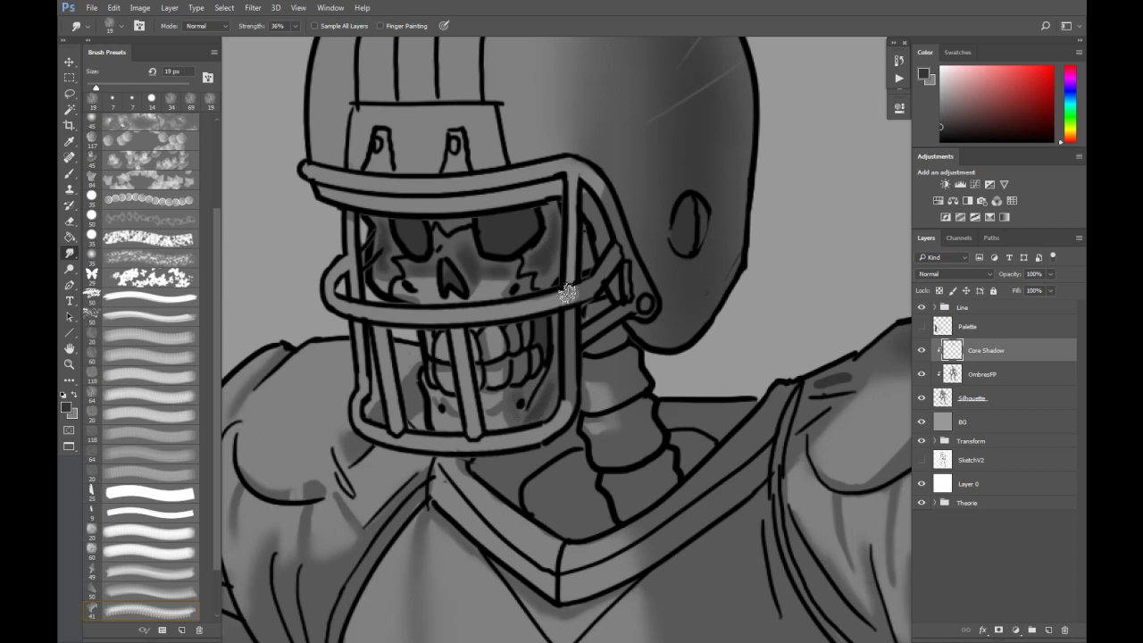
scroll(562, 192, down, 3)
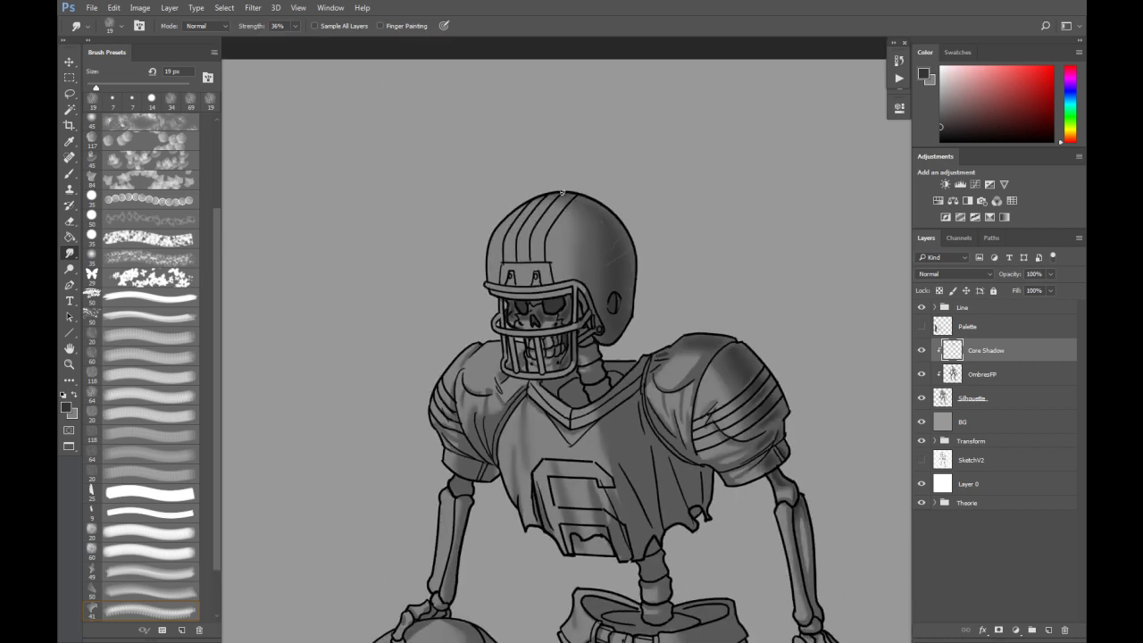
scroll(551, 257, up, 2)
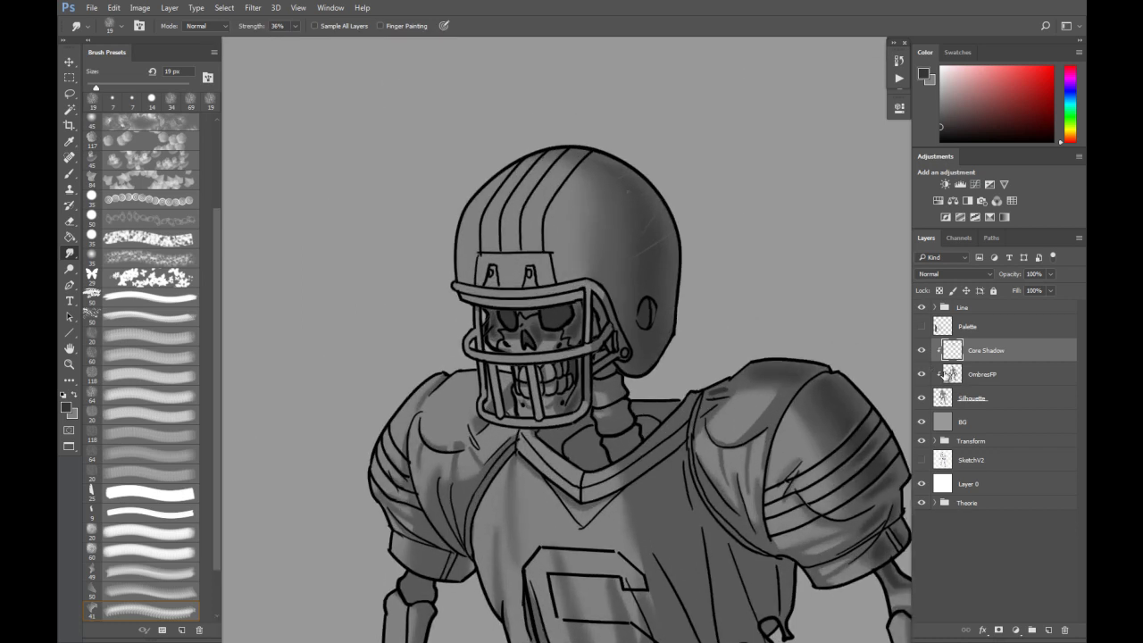
Smudge the form shadows on the skull's cheeks beside the nose on the OmbresFP layer.
click(938, 377)
scroll(534, 326, up, 2)
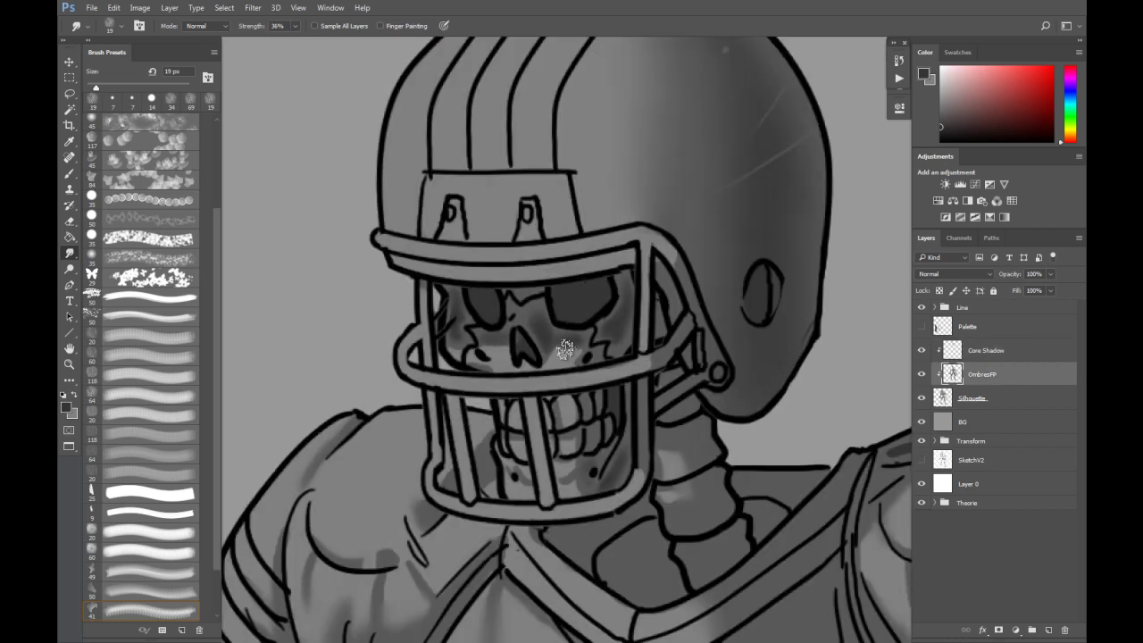
drag(562, 350, 583, 357)
mouse_move(560, 348)
mouse_down()
mouse_move(571, 350)
mouse_move(555, 350)
mouse_up()
mouse_move(485, 356)
mouse_down()
mouse_move(504, 343)
mouse_move(474, 354)
mouse_up()
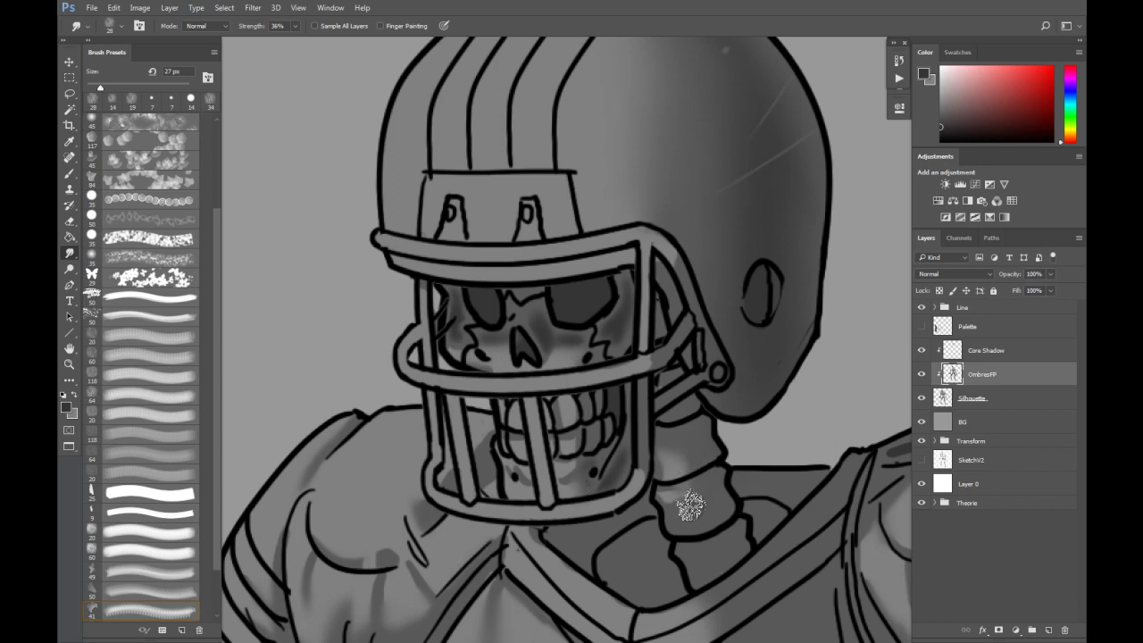
Hide and show the Core Shadow layer twice to check the skull's new core shadows at full-torso view.
key(ctrl+minus)
key(ctrl+minus)
key(ctrl+minus)
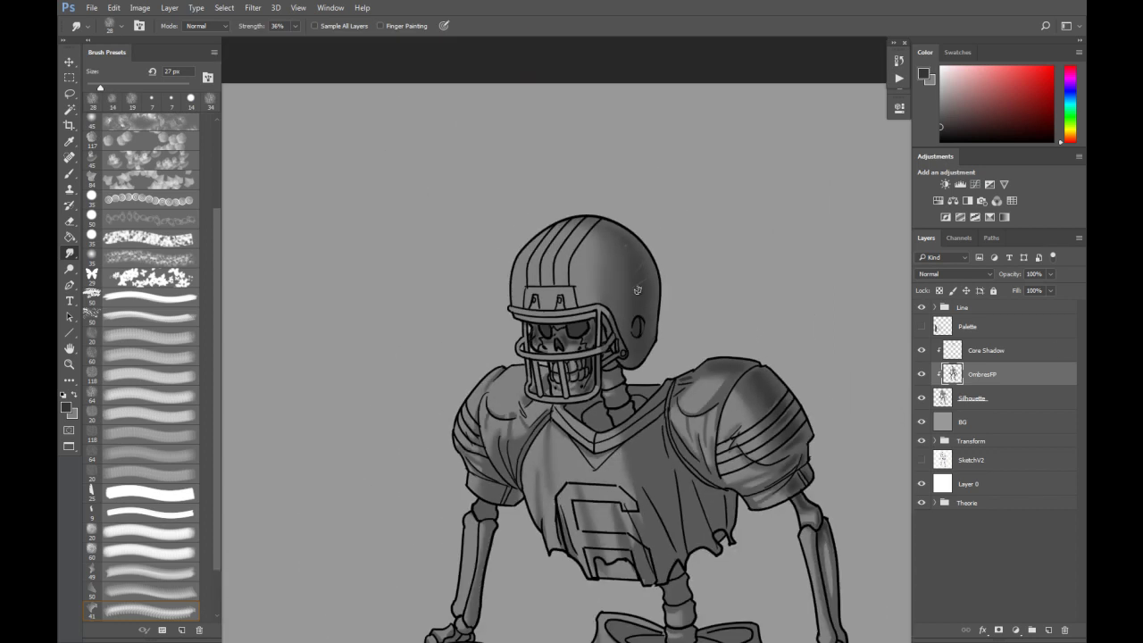
click(954, 354)
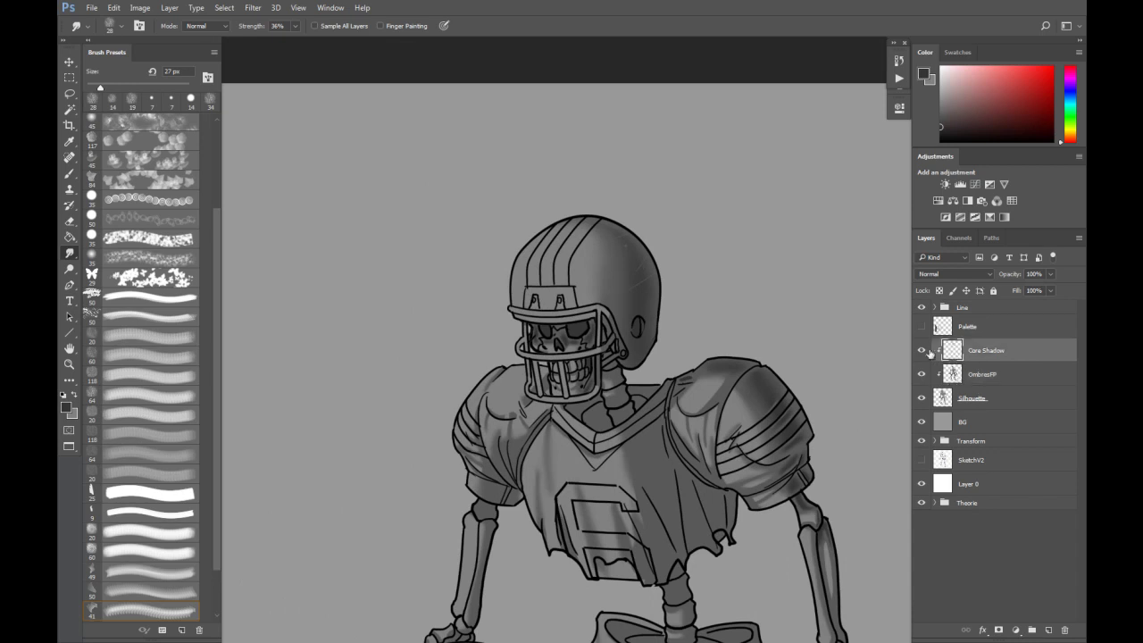
click(923, 353)
click(923, 353)
click(923, 351)
click(923, 351)
On the Core Shadow layer, paint shadows behind the face mask, on the neck vertebrae and inside the collar at 7 px, blending the vertebrae at 20 px.
click(946, 377)
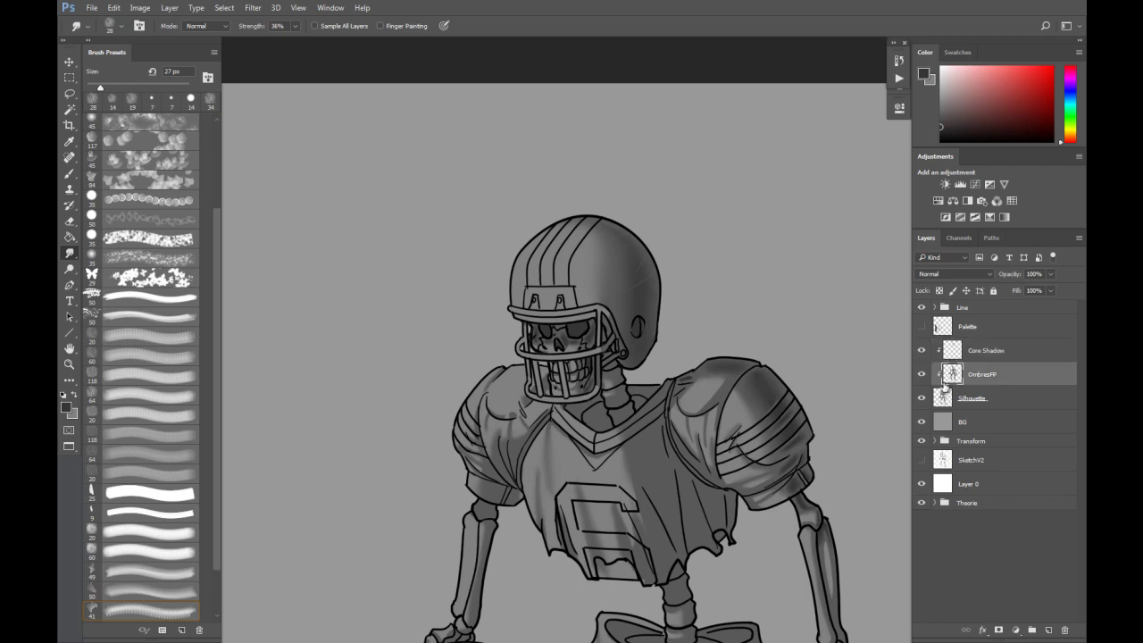
click(952, 353)
key(b)
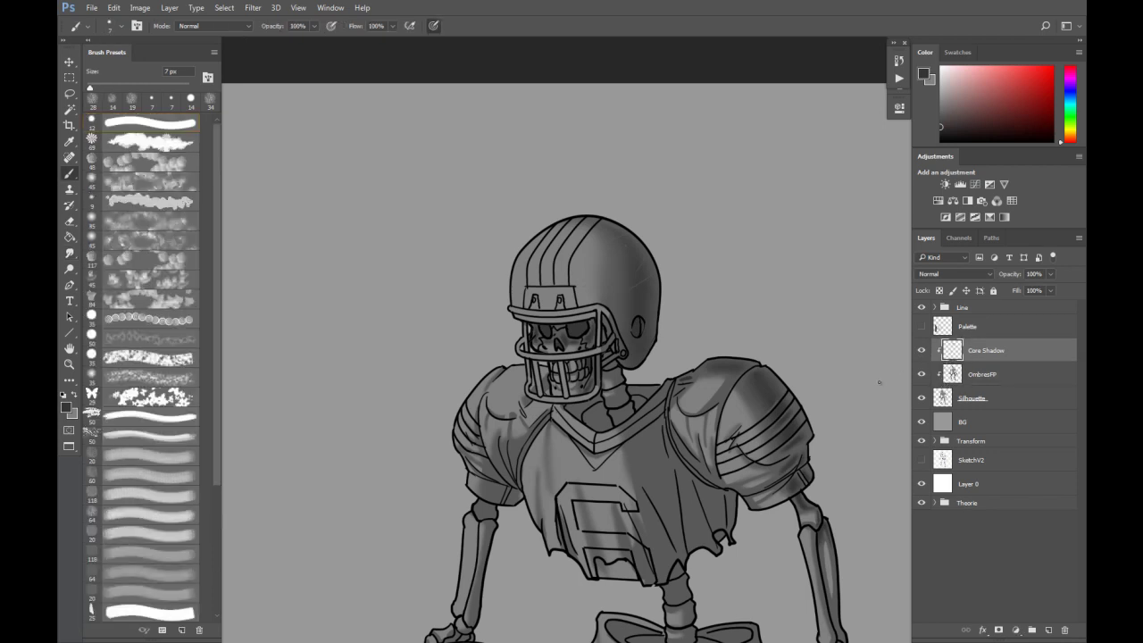
scroll(597, 387, up, 5)
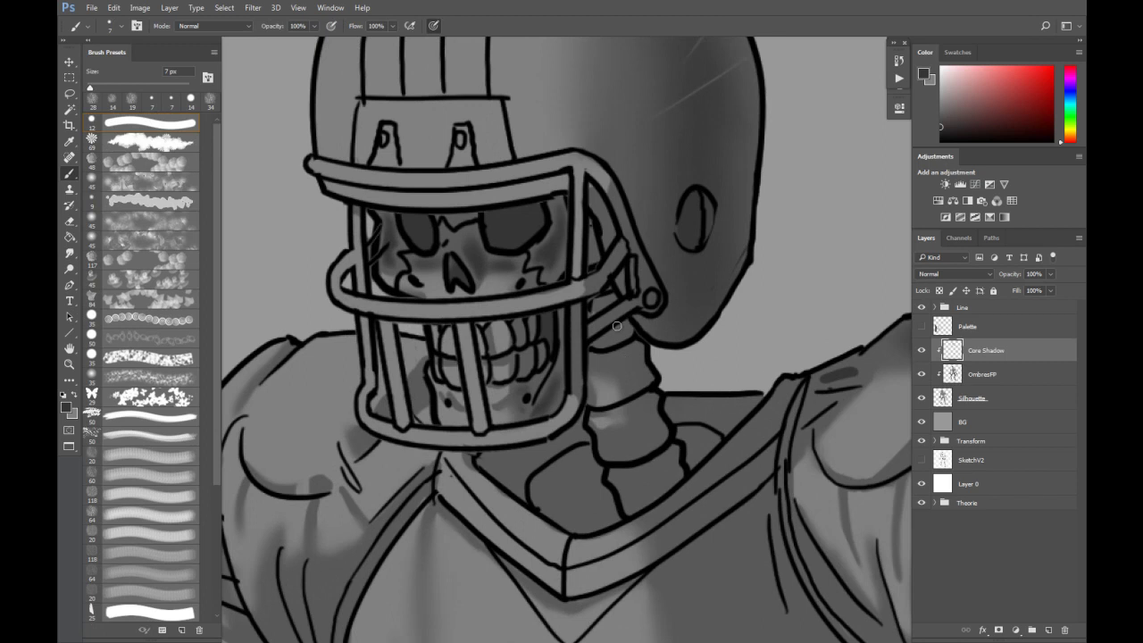
drag(599, 306, 599, 307)
drag(594, 222, 599, 259)
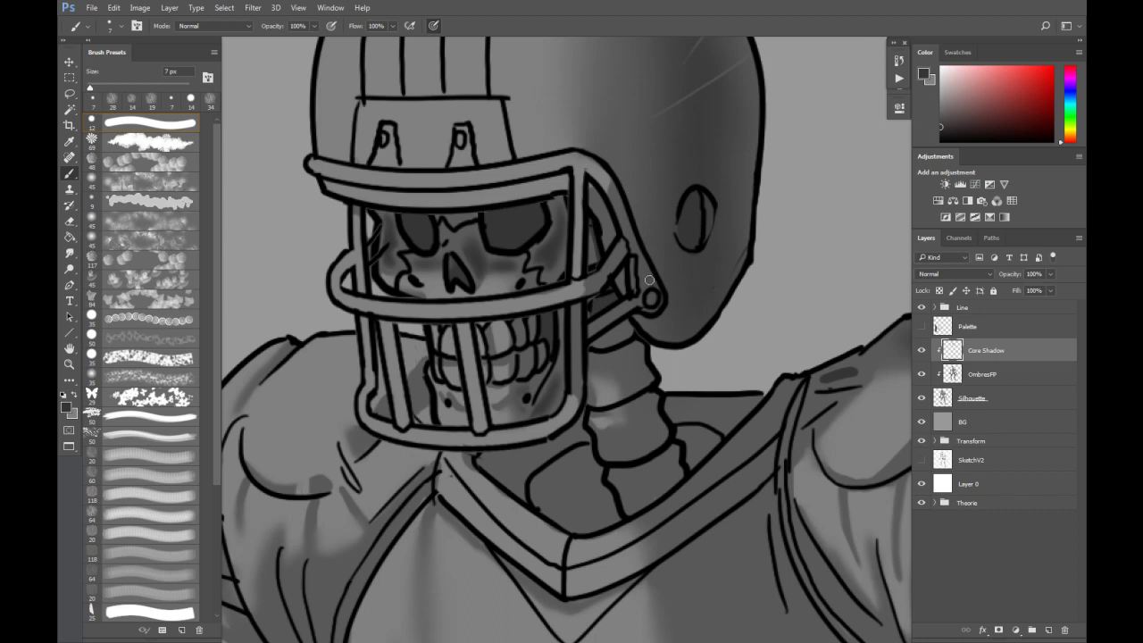
mouse_move(609, 334)
mouse_down()
mouse_move(591, 362)
mouse_move(632, 356)
mouse_move(637, 378)
mouse_move(621, 424)
mouse_move(645, 403)
mouse_move(635, 443)
mouse_move(655, 439)
mouse_move(640, 422)
mouse_move(626, 447)
mouse_move(647, 444)
mouse_move(665, 467)
mouse_move(642, 484)
mouse_move(646, 498)
mouse_move(653, 479)
mouse_move(673, 472)
mouse_move(650, 499)
mouse_move(675, 478)
mouse_up()
mouse_move(681, 431)
mouse_down()
mouse_move(709, 437)
mouse_move(691, 462)
mouse_move(714, 440)
mouse_up()
mouse_move(555, 455)
mouse_down()
mouse_move(567, 489)
mouse_move(543, 496)
mouse_move(533, 484)
mouse_move(547, 516)
mouse_move(549, 504)
mouse_move(567, 527)
mouse_move(570, 486)
mouse_move(584, 509)
mouse_move(591, 472)
mouse_move(614, 511)
mouse_move(582, 532)
mouse_move(617, 515)
mouse_move(598, 476)
mouse_move(584, 476)
mouse_move(588, 451)
mouse_move(542, 475)
mouse_up()
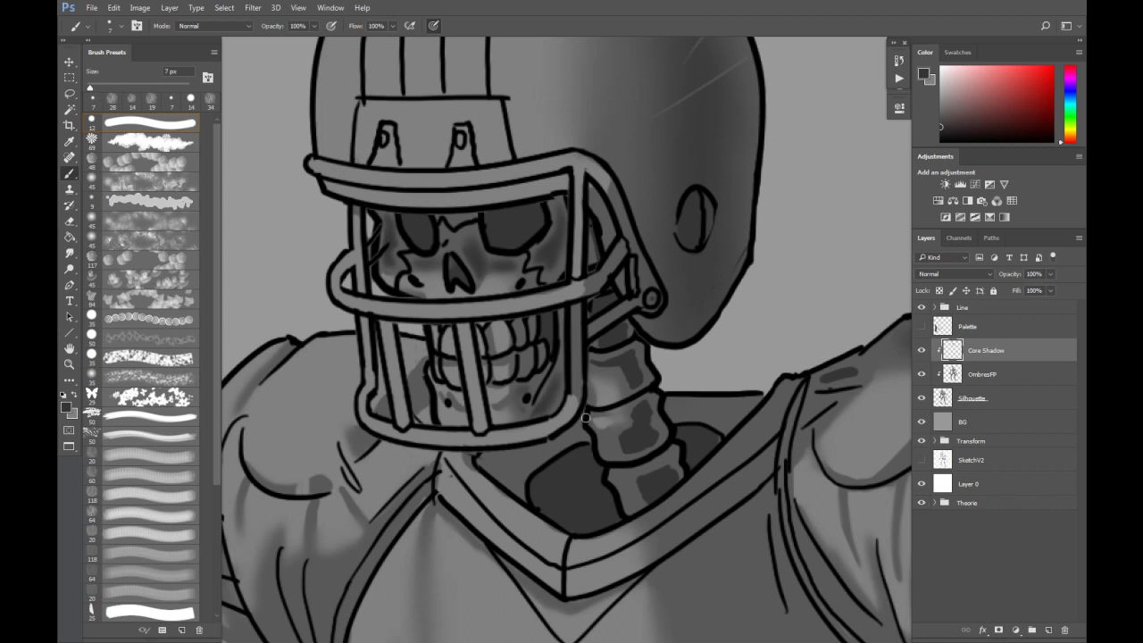
key(r)
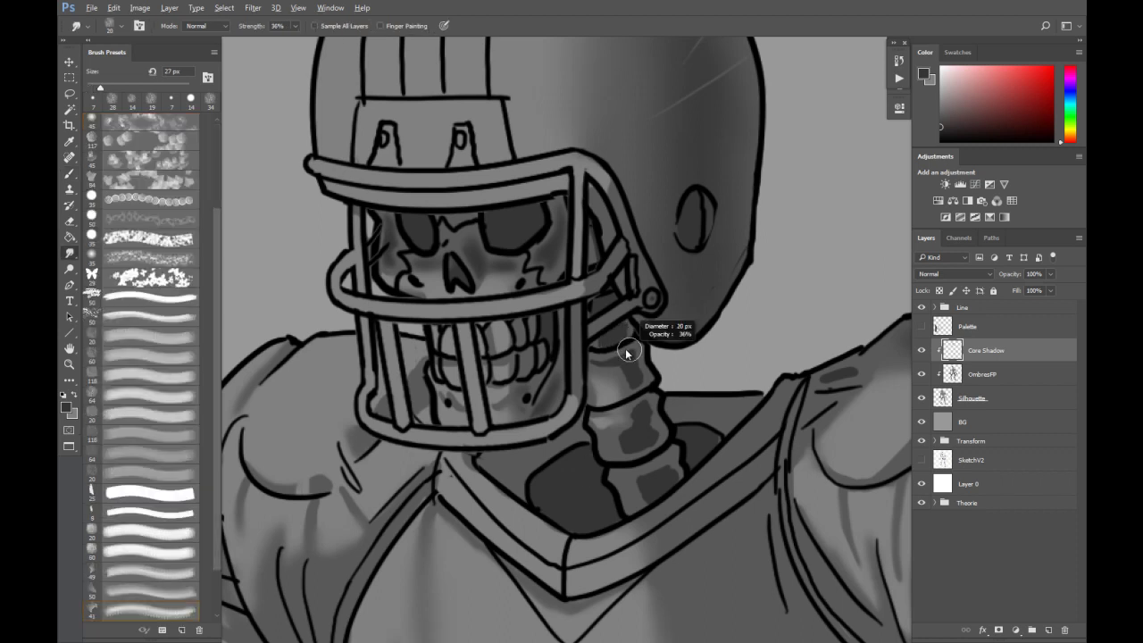
mouse_move(608, 360)
mouse_down()
mouse_move(635, 351)
mouse_move(601, 363)
mouse_move(630, 353)
mouse_move(629, 388)
mouse_move(633, 334)
mouse_move(637, 365)
mouse_move(597, 367)
mouse_move(641, 379)
mouse_move(633, 424)
mouse_move(637, 407)
mouse_move(651, 413)
mouse_move(640, 447)
mouse_move(625, 447)
mouse_move(666, 432)
mouse_move(627, 451)
mouse_move(652, 398)
mouse_move(667, 436)
mouse_move(655, 475)
mouse_move(673, 472)
mouse_move(642, 472)
mouse_move(644, 496)
mouse_move(672, 463)
mouse_move(625, 330)
mouse_move(602, 347)
mouse_move(630, 324)
mouse_move(634, 367)
mouse_move(612, 359)
mouse_move(627, 377)
mouse_move(601, 372)
mouse_move(648, 364)
mouse_move(634, 427)
mouse_move(660, 423)
mouse_move(665, 443)
mouse_move(628, 457)
mouse_move(661, 429)
mouse_up()
Switch the Core Shadow layer off and on twice to compare the figure with and without the neck shadows.
key(ctrl+minus)
key(ctrl+minus)
key(ctrl+minus)
click(923, 350)
click(923, 350)
click(923, 351)
click(923, 352)
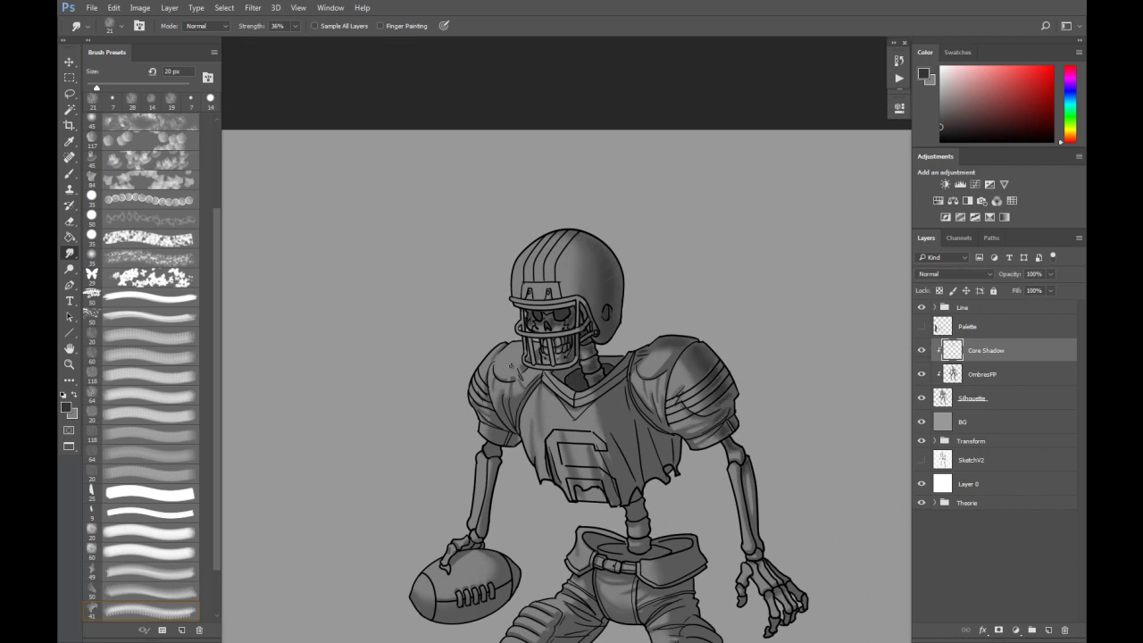
Paint core shadows on the jersey's rear side, folds and lower tear, using a 28 px and a 13 px brush.
scroll(636, 416, up, 1)
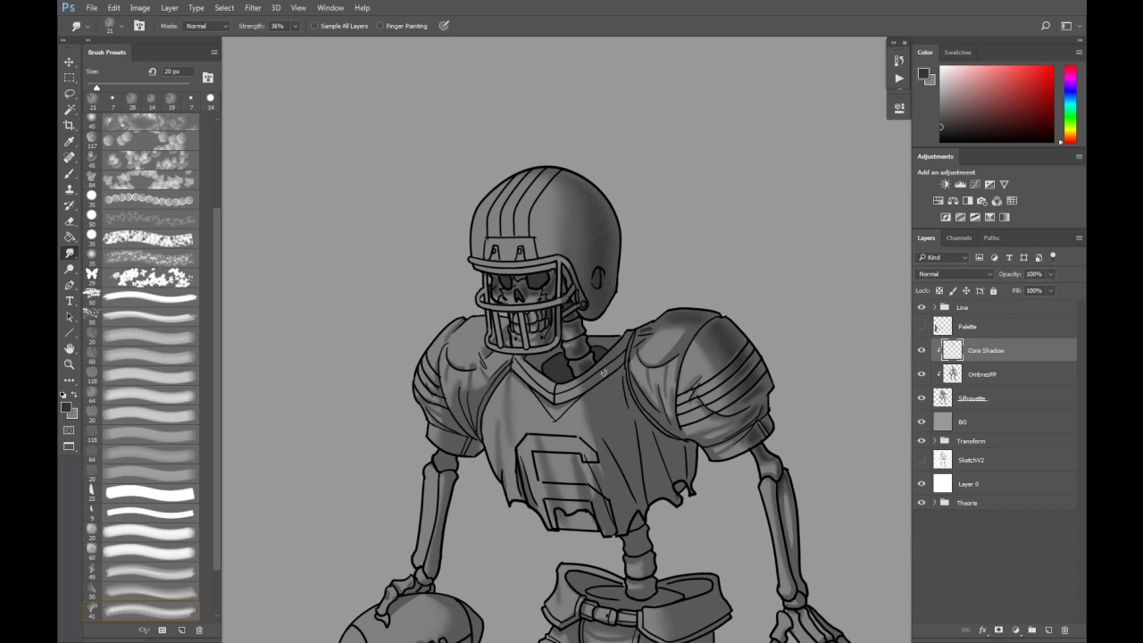
key(b)
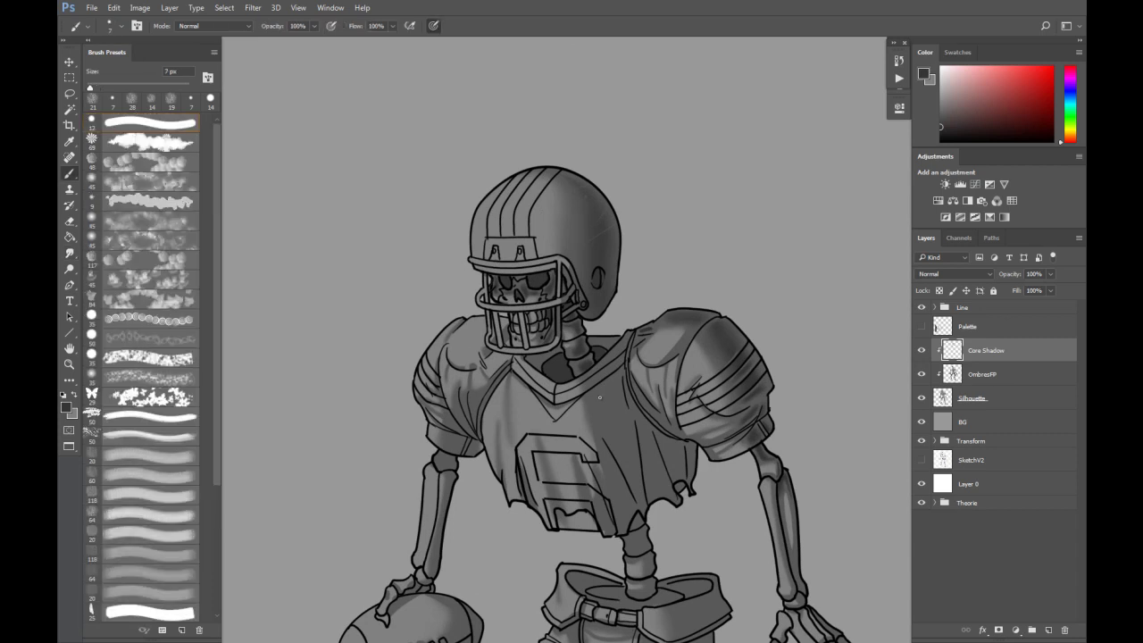
mouse_move(602, 398)
mouse_down()
mouse_move(613, 430)
mouse_move(618, 403)
mouse_up()
mouse_move(655, 462)
mouse_down()
mouse_move(641, 430)
mouse_move(658, 506)
mouse_move(639, 430)
mouse_move(671, 518)
mouse_move(639, 425)
mouse_move(676, 524)
mouse_move(679, 461)
mouse_up()
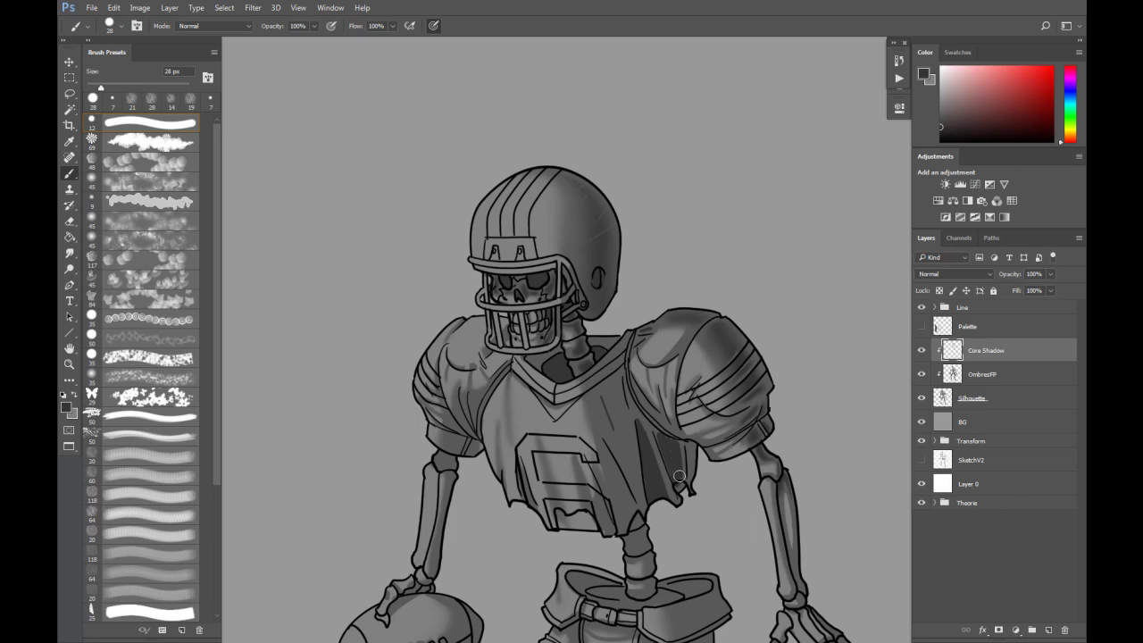
mouse_move(672, 444)
mouse_down()
mouse_move(662, 438)
mouse_move(689, 483)
mouse_up()
mouse_move(610, 398)
mouse_down()
mouse_move(629, 507)
mouse_move(615, 465)
mouse_move(626, 428)
mouse_up()
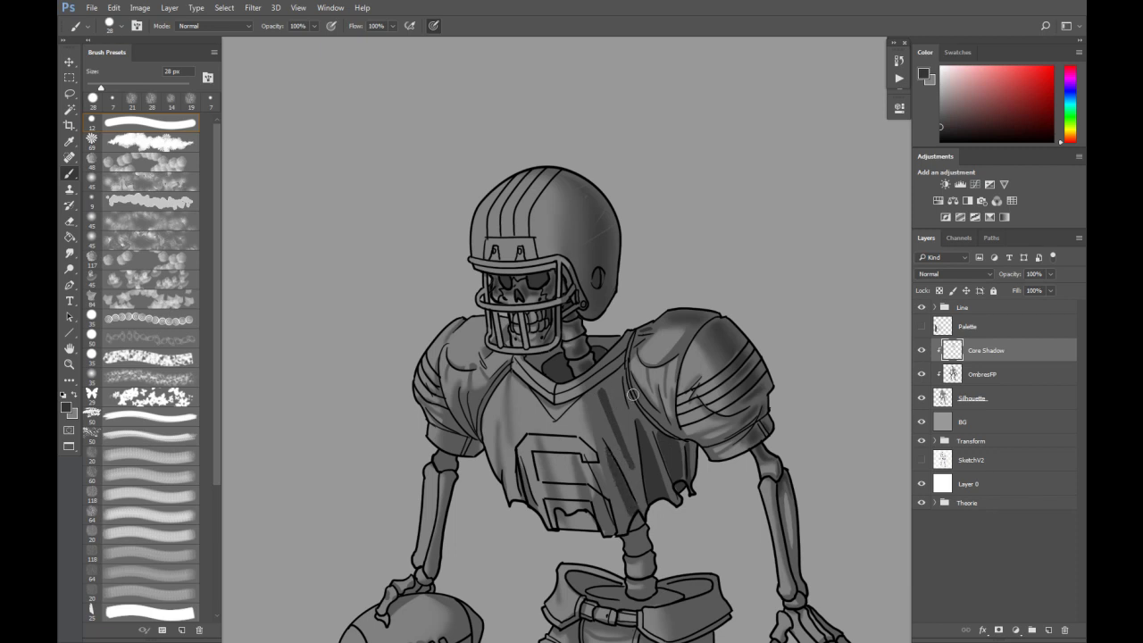
mouse_move(620, 373)
mouse_down()
mouse_move(629, 411)
mouse_move(620, 378)
mouse_move(626, 400)
mouse_move(642, 323)
mouse_move(678, 343)
mouse_move(648, 392)
mouse_up()
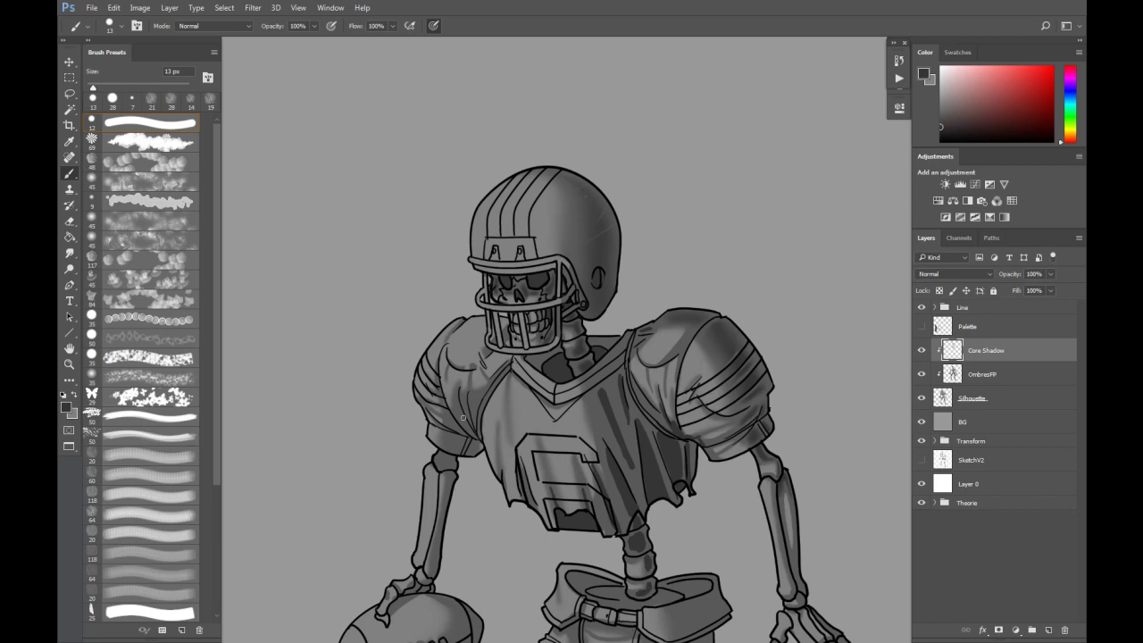
Paint core shadows on the front sleeve and forearm at 13 px, and soften the sleeve with a 50 px smudge brush at 37% strength.
drag(465, 414, 479, 424)
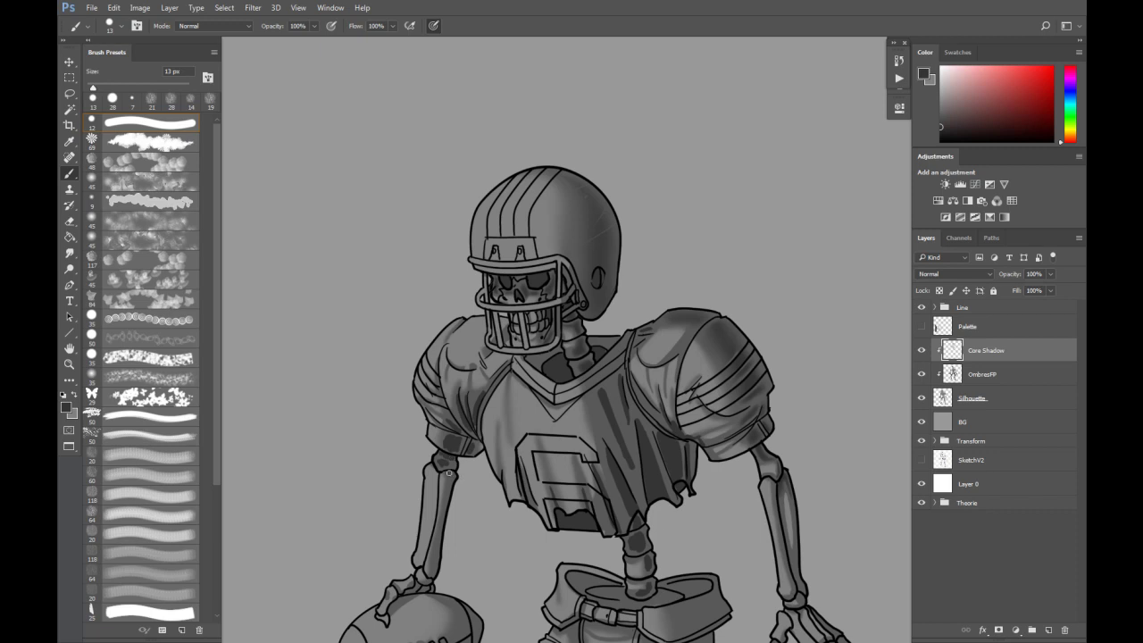
drag(439, 529, 434, 565)
key(r)
mouse_move(456, 431)
mouse_down()
mouse_move(468, 431)
mouse_move(444, 435)
mouse_move(447, 417)
mouse_move(472, 449)
mouse_up()
mouse_move(456, 402)
mouse_down()
mouse_move(465, 427)
mouse_move(469, 403)
mouse_up()
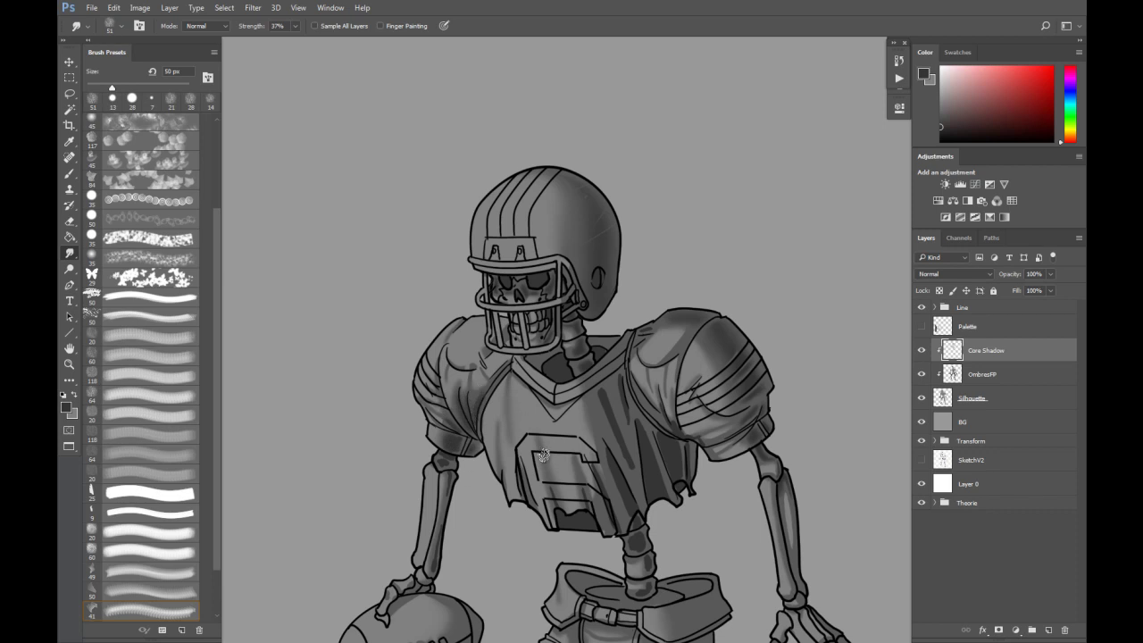
Blend the jersey folds and lower spine with the 50 px smudge brush, and touch up the core shadow in the jersey's lower tear at 13 px.
drag(600, 475, 611, 519)
mouse_move(603, 442)
mouse_down()
mouse_move(636, 530)
mouse_move(598, 411)
mouse_move(599, 391)
mouse_move(623, 471)
mouse_move(609, 419)
mouse_move(636, 474)
mouse_move(618, 376)
mouse_move(606, 416)
mouse_move(642, 445)
mouse_move(636, 421)
mouse_move(656, 479)
mouse_move(642, 426)
mouse_move(647, 495)
mouse_move(658, 439)
mouse_move(670, 441)
mouse_move(660, 444)
mouse_move(681, 495)
mouse_move(669, 448)
mouse_move(687, 488)
mouse_move(607, 398)
mouse_move(644, 475)
mouse_move(675, 474)
mouse_move(674, 441)
mouse_move(688, 474)
mouse_move(653, 392)
mouse_move(688, 447)
mouse_move(671, 428)
mouse_move(674, 478)
mouse_up()
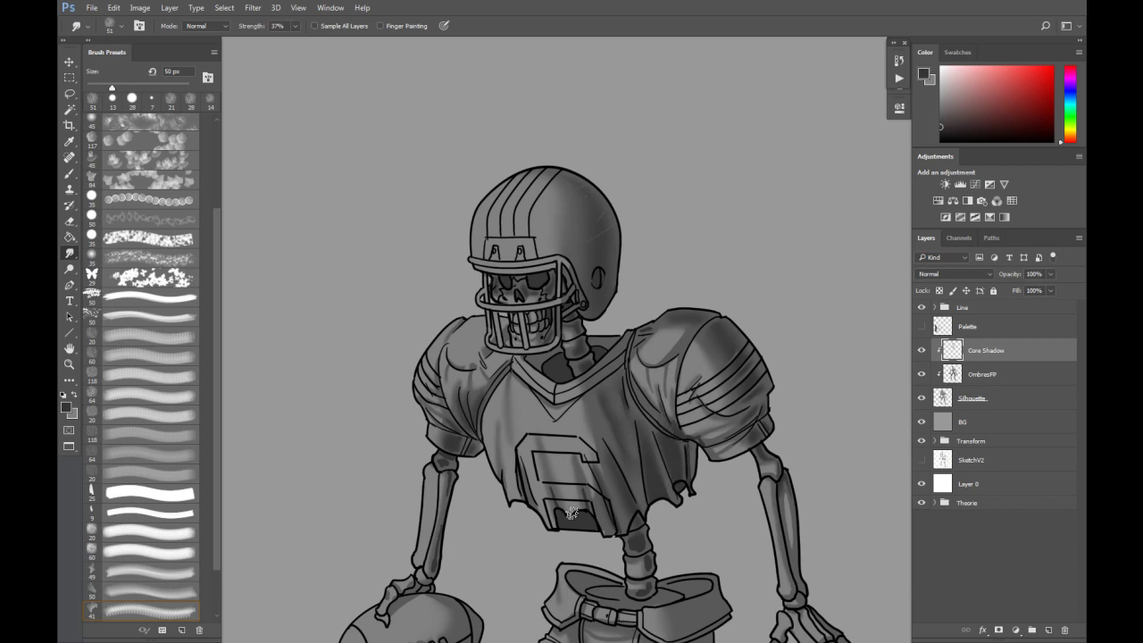
key(b)
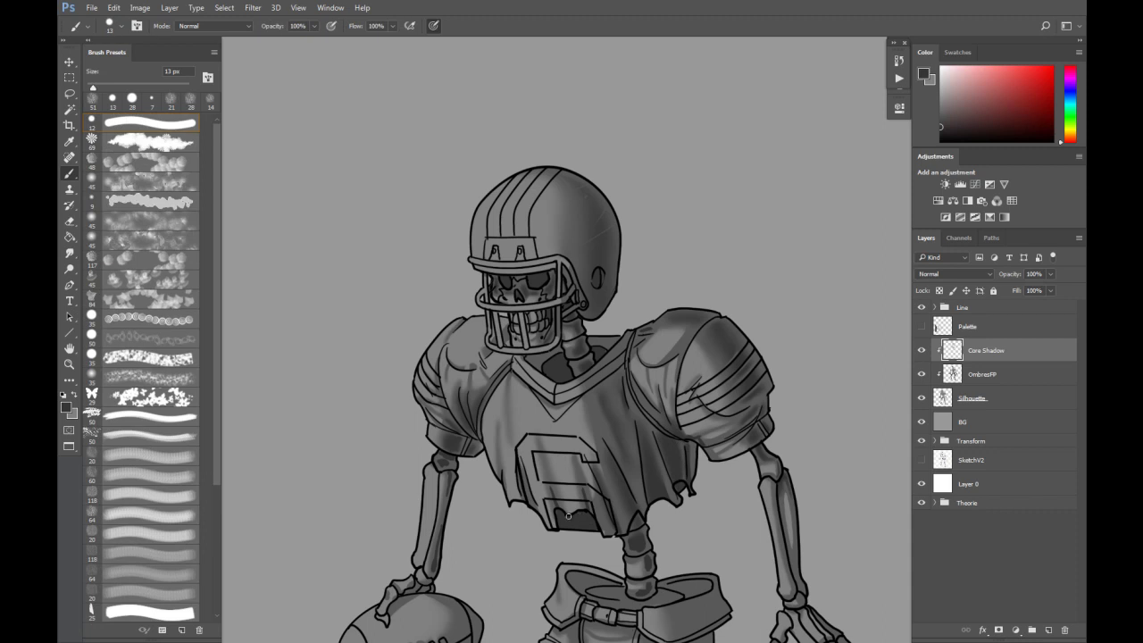
drag(584, 515, 600, 531)
key(r)
mouse_move(643, 546)
mouse_down()
mouse_move(635, 591)
mouse_move(654, 595)
mouse_up()
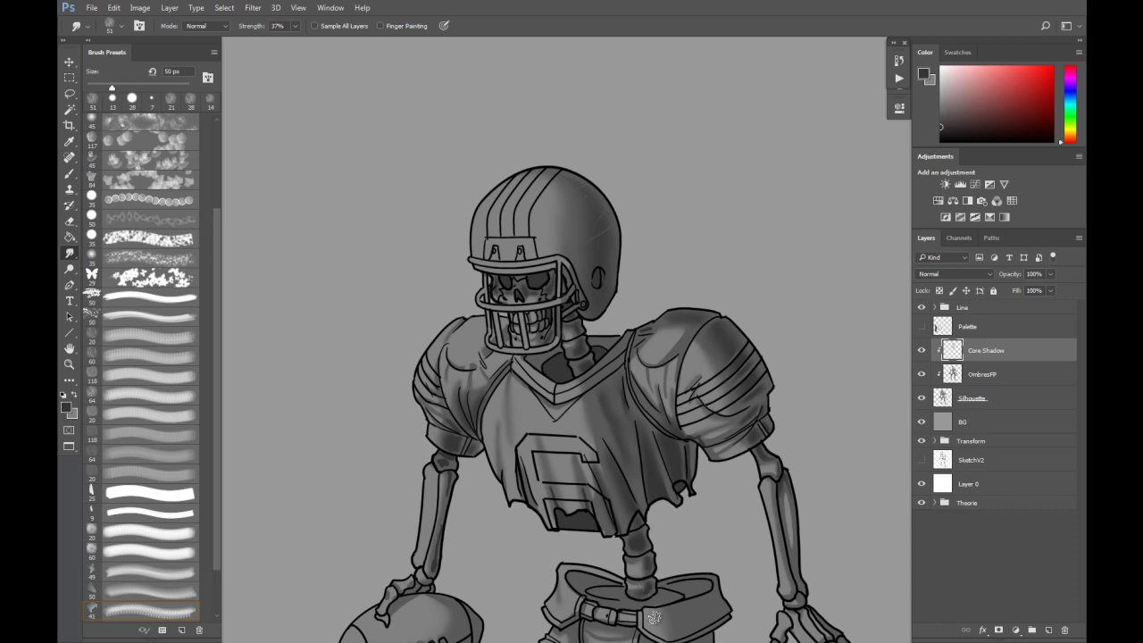
scroll(626, 445, down, 4)
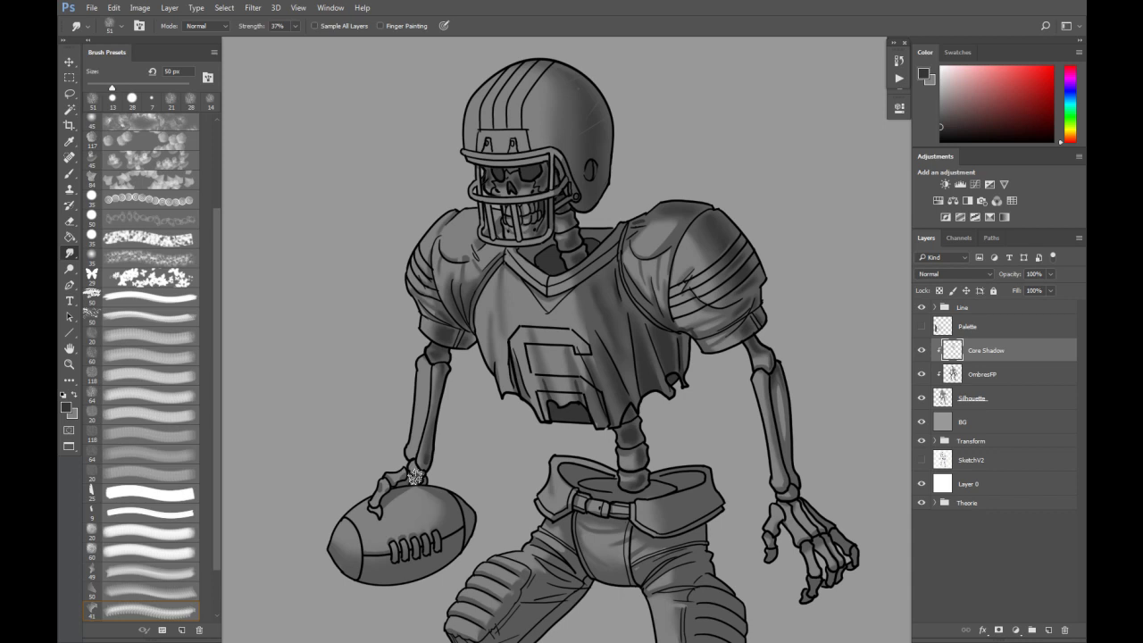
Shade the hand on the football at 13 px, and paint the ball's edge shadow at 22 px, blending it at 98 px.
key(b)
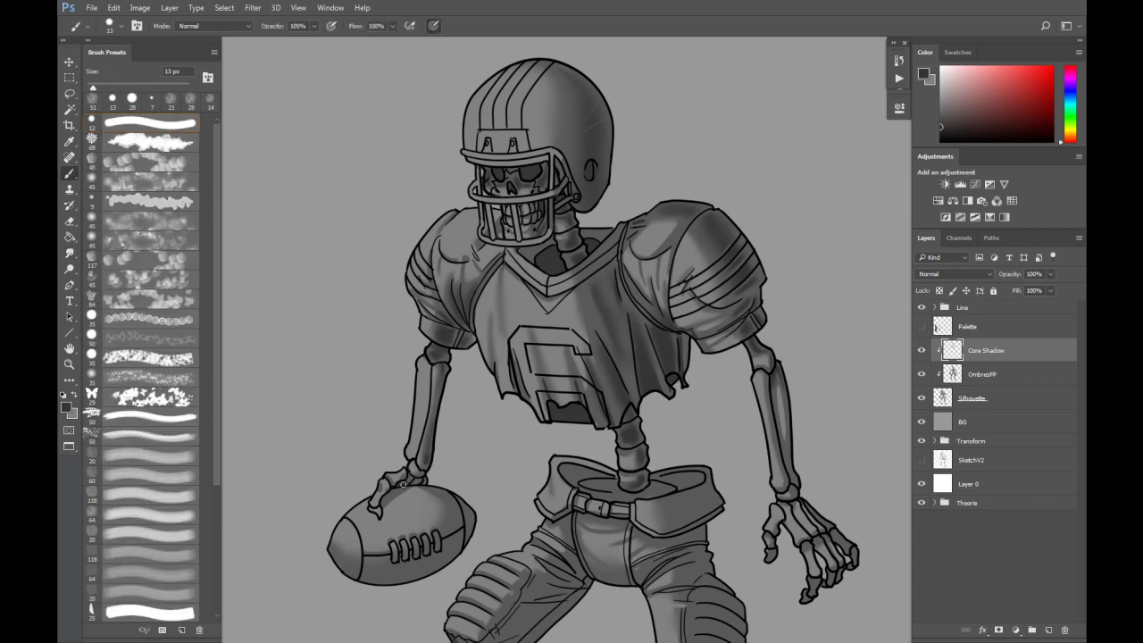
drag(391, 491, 394, 486)
alt+right_click(349, 564)
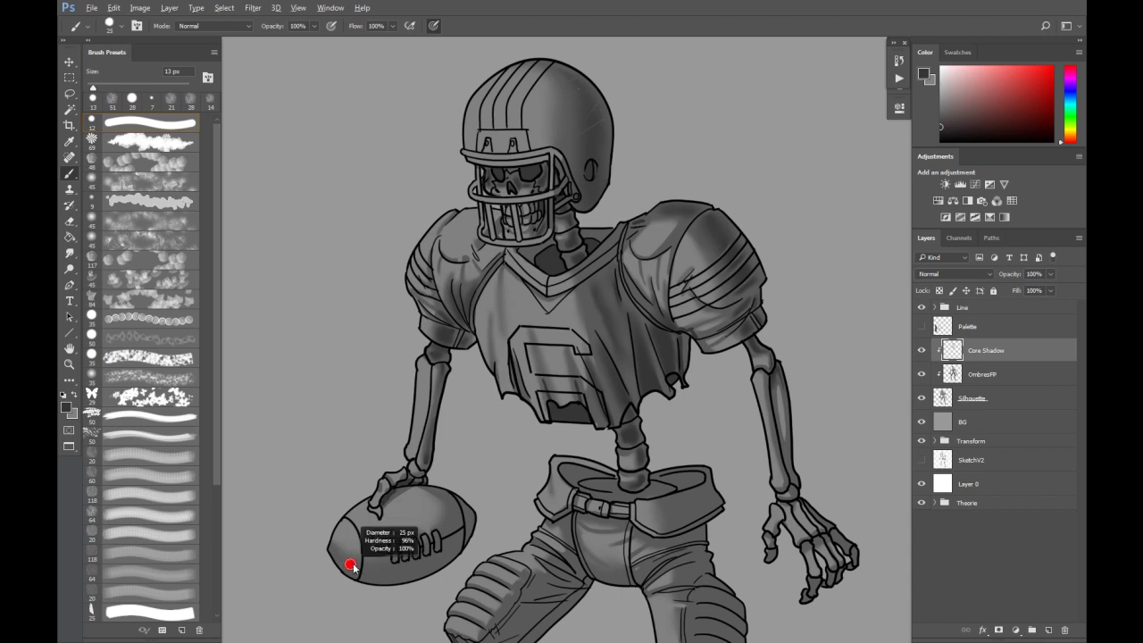
mouse_move(345, 559)
mouse_down()
mouse_move(407, 574)
mouse_move(443, 559)
mouse_move(394, 572)
mouse_move(427, 562)
mouse_move(450, 534)
mouse_move(447, 554)
mouse_move(456, 506)
mouse_move(464, 513)
mouse_move(454, 502)
mouse_move(437, 560)
mouse_move(460, 518)
mouse_move(433, 536)
mouse_move(381, 506)
mouse_move(390, 534)
mouse_move(423, 553)
mouse_move(370, 565)
mouse_move(420, 556)
mouse_move(459, 503)
mouse_move(434, 565)
mouse_move(460, 544)
mouse_move(439, 494)
mouse_move(425, 563)
mouse_move(321, 549)
mouse_move(436, 548)
mouse_move(443, 493)
mouse_up()
key(r)
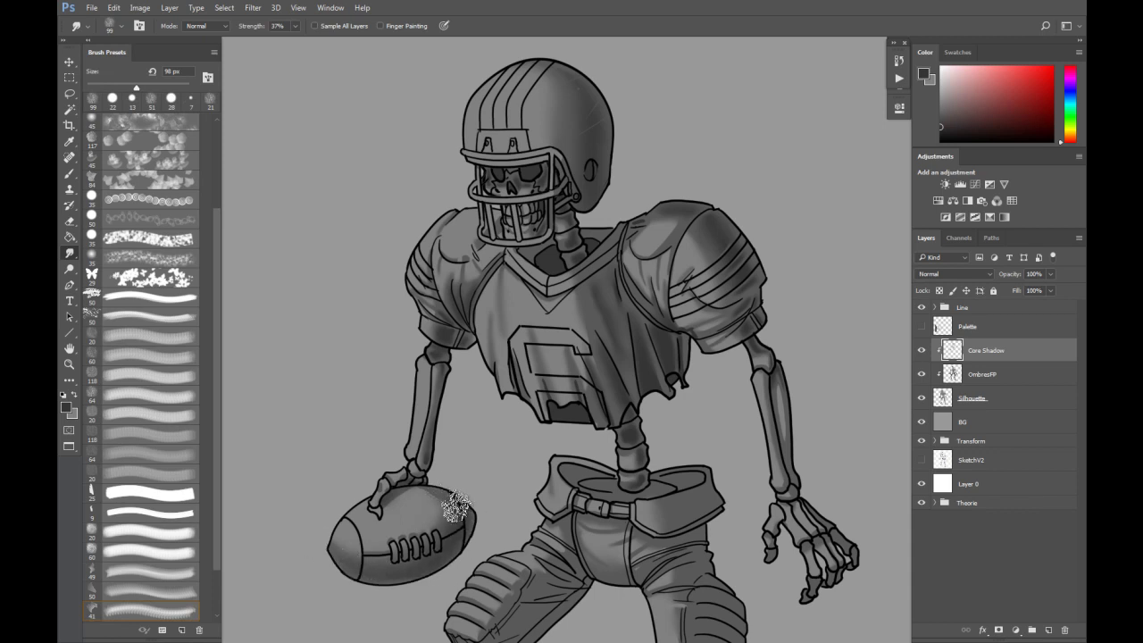
Deepen the core shadow along the football's underside with a 22 px brush and blend it with a 62 px smudge brush at 38% strength.
key(b)
drag(368, 570, 439, 554)
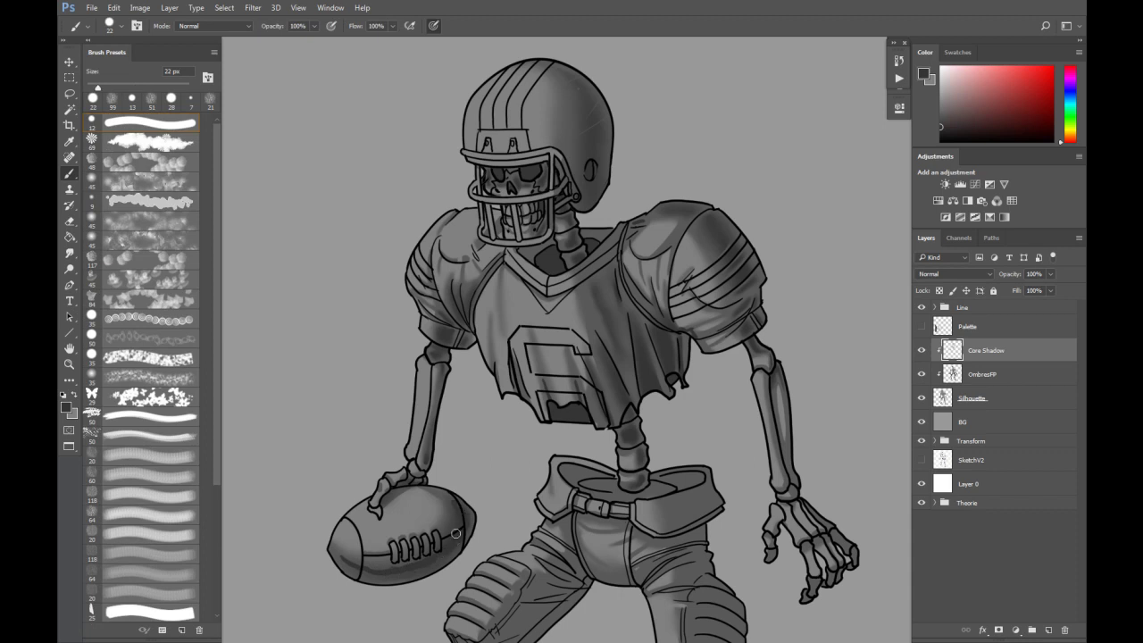
key(r)
alt+right_click(393, 560)
mouse_move(340, 558)
mouse_down()
mouse_move(385, 579)
mouse_move(455, 540)
mouse_move(419, 558)
mouse_move(460, 517)
mouse_move(450, 552)
mouse_move(451, 504)
mouse_move(474, 542)
mouse_move(440, 493)
mouse_move(463, 506)
mouse_up()
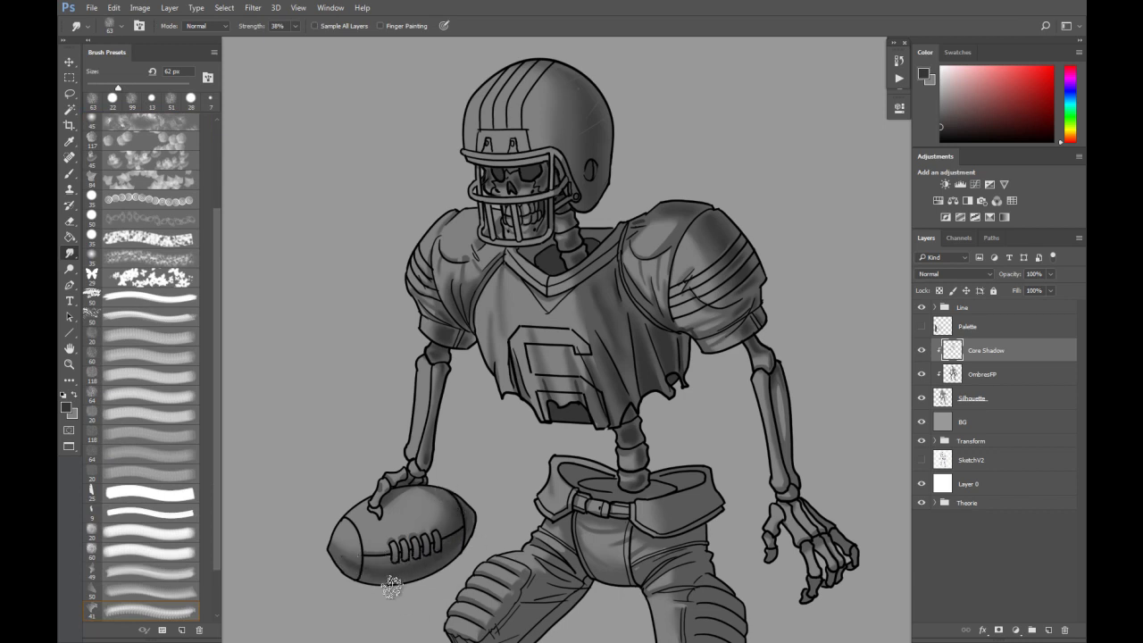
Refine the football's core shadow around its rear end and beside the laces with the smudge brush.
key(e)
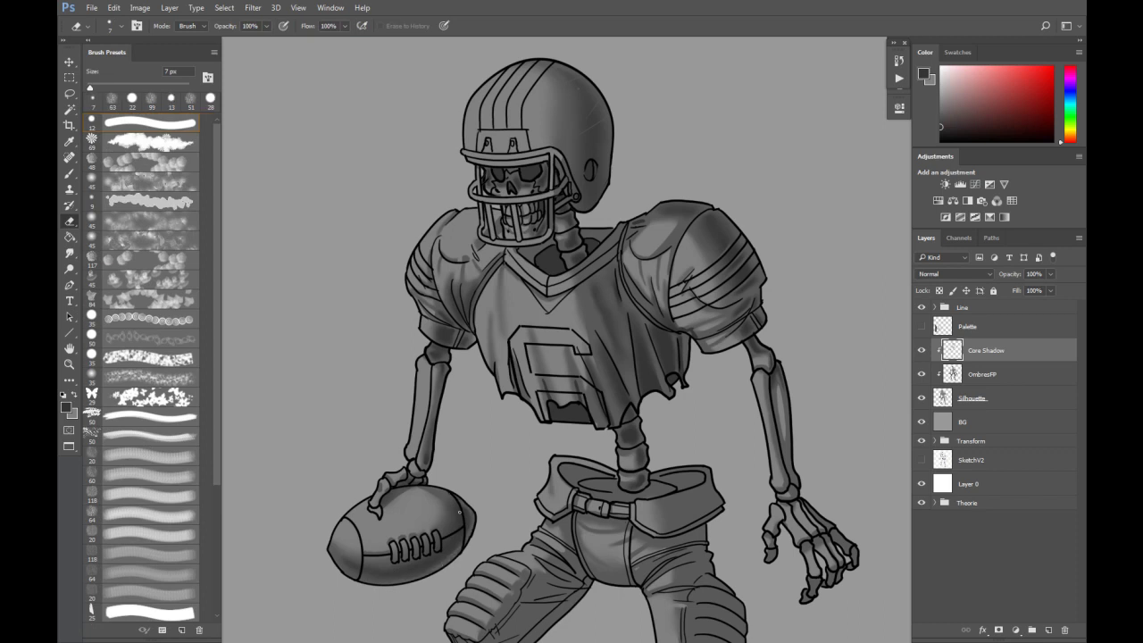
key(r)
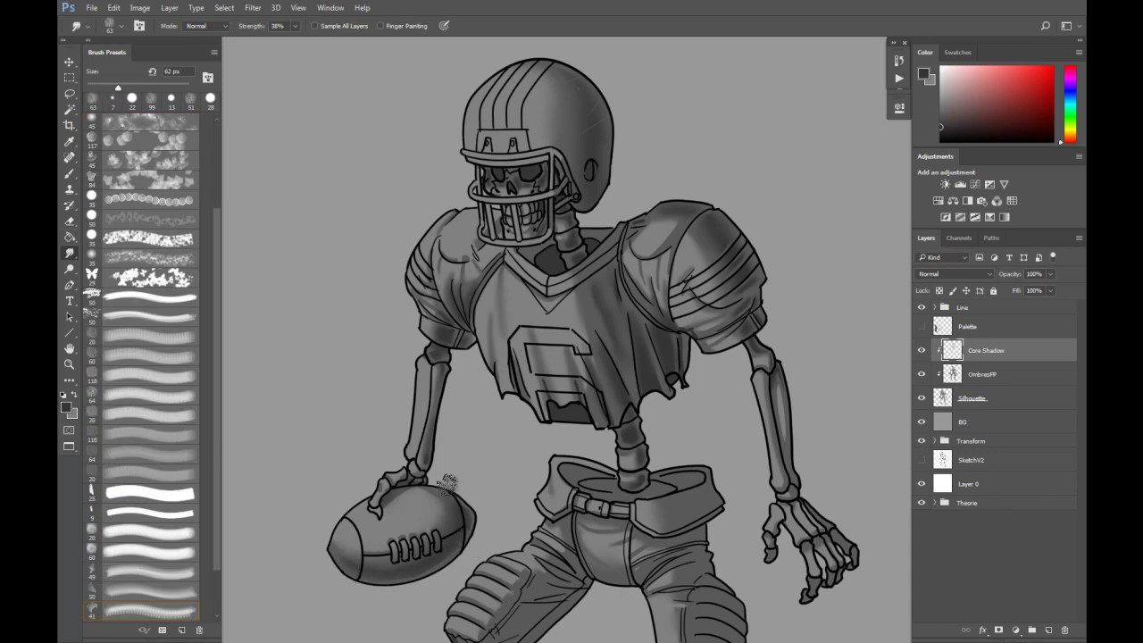
drag(441, 529, 431, 525)
drag(445, 485, 462, 540)
key(e)
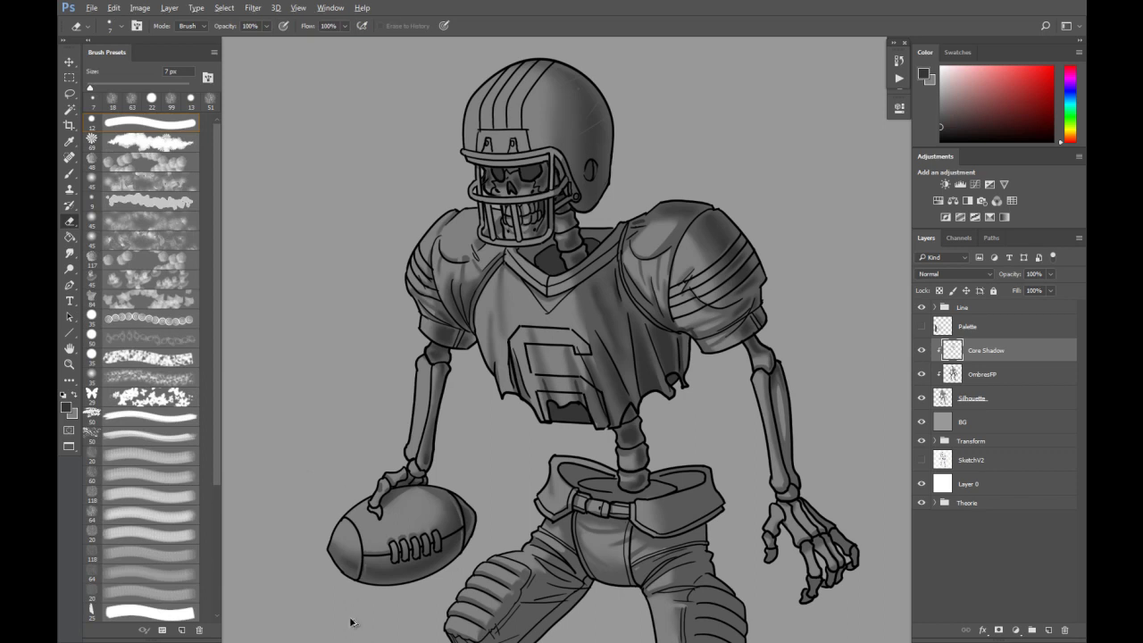
Toggle the Core Shadow layer's visibility to compare the figure's shading with and without it.
mouse_move(585, 476)
mouse_down()
mouse_move(551, 434)
mouse_move(554, 443)
mouse_up()
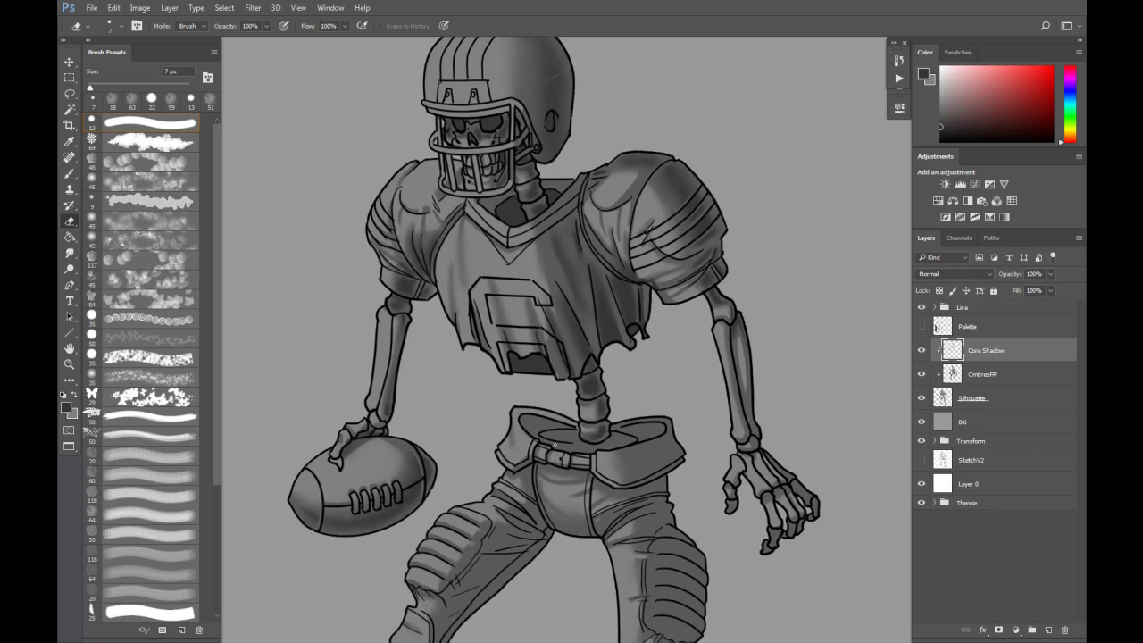
click(922, 351)
click(922, 351)
click(922, 351)
click(922, 351)
click(922, 351)
Smudge the jersey shading around the number's side at 17 px and 38% strength, and recheck it by toggling the Core Shadow layer.
key(r)
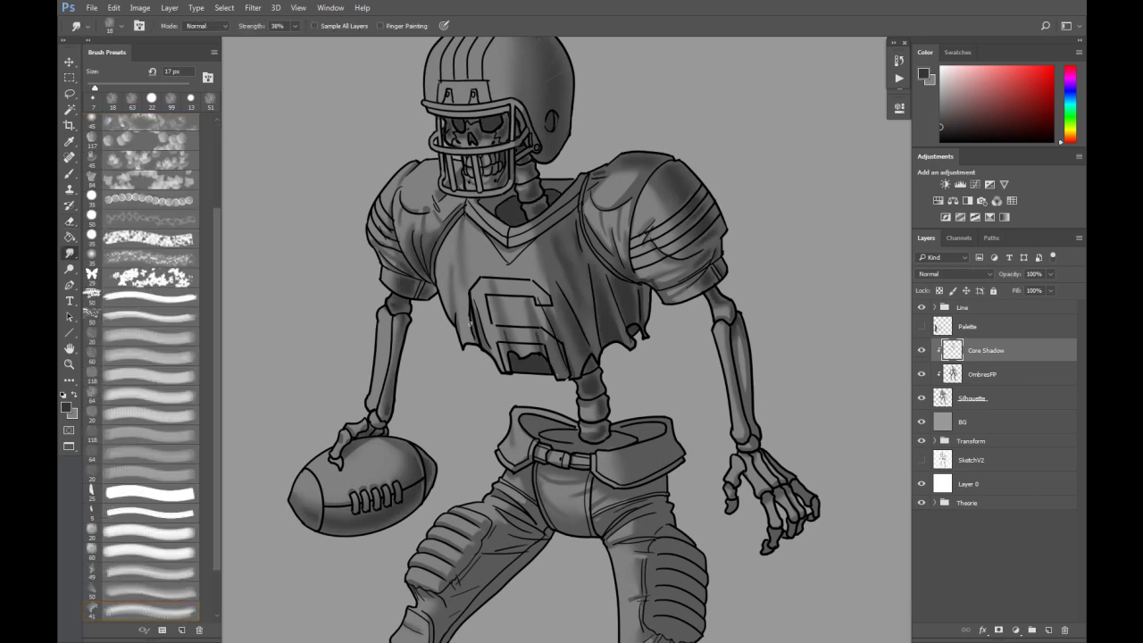
drag(472, 320, 505, 316)
click(923, 352)
click(923, 351)
click(923, 351)
click(923, 351)
Paint the core shadow inside the back of the jersey collar with a 6 px brush and smudge it at 38% strength.
key(b)
scroll(491, 194, up, 3)
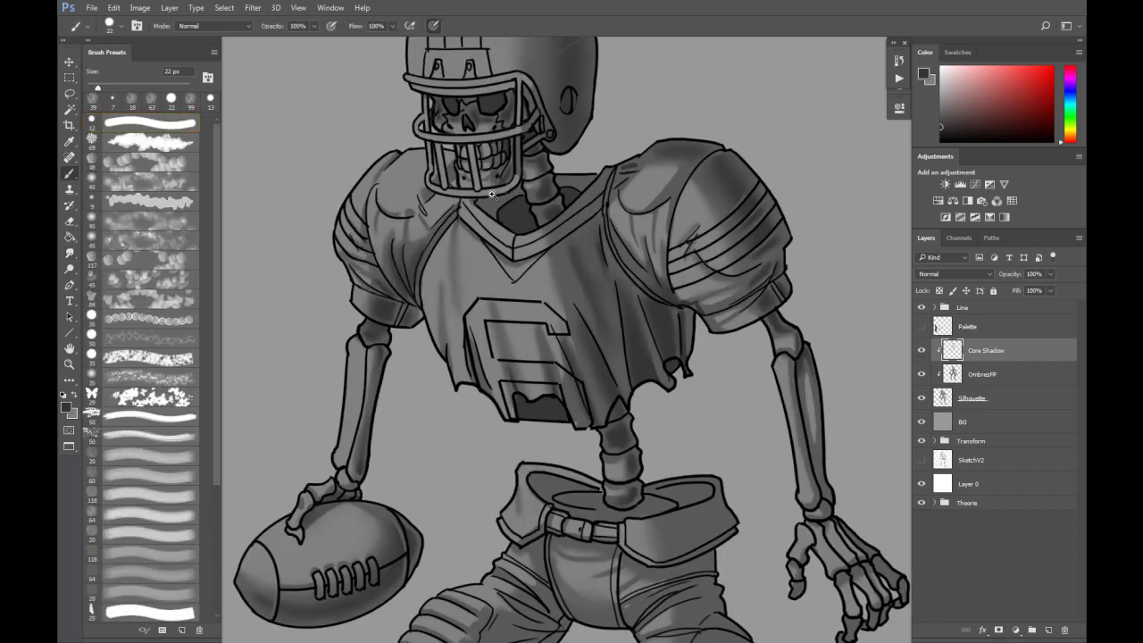
drag(410, 339, 402, 335)
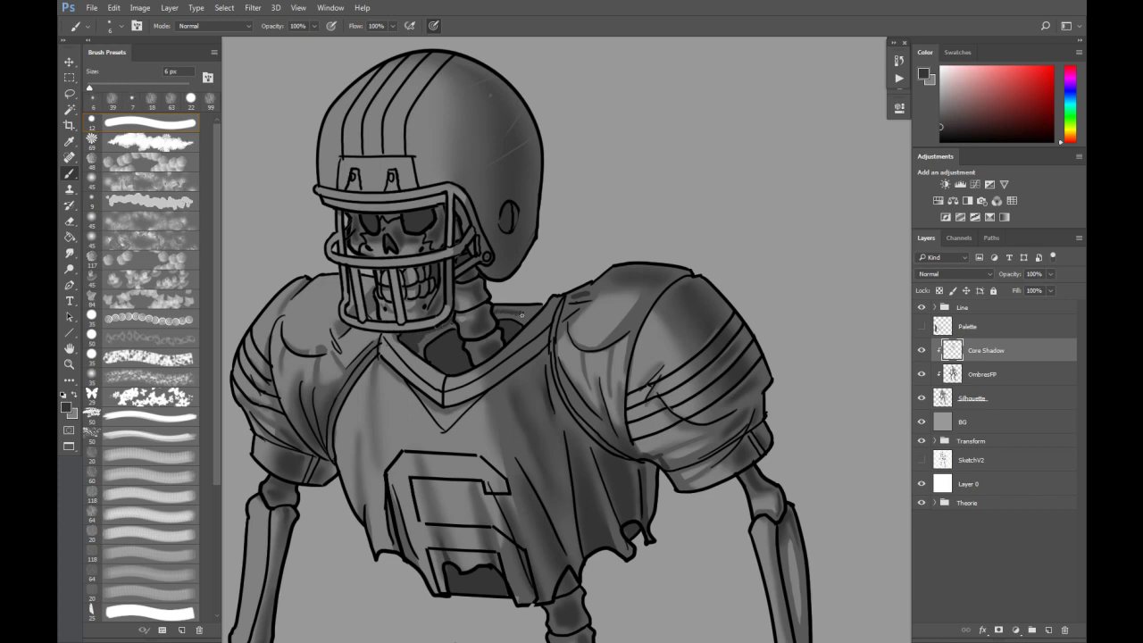
key(r)
mouse_move(525, 313)
mouse_down()
mouse_move(505, 310)
mouse_move(533, 316)
mouse_up()
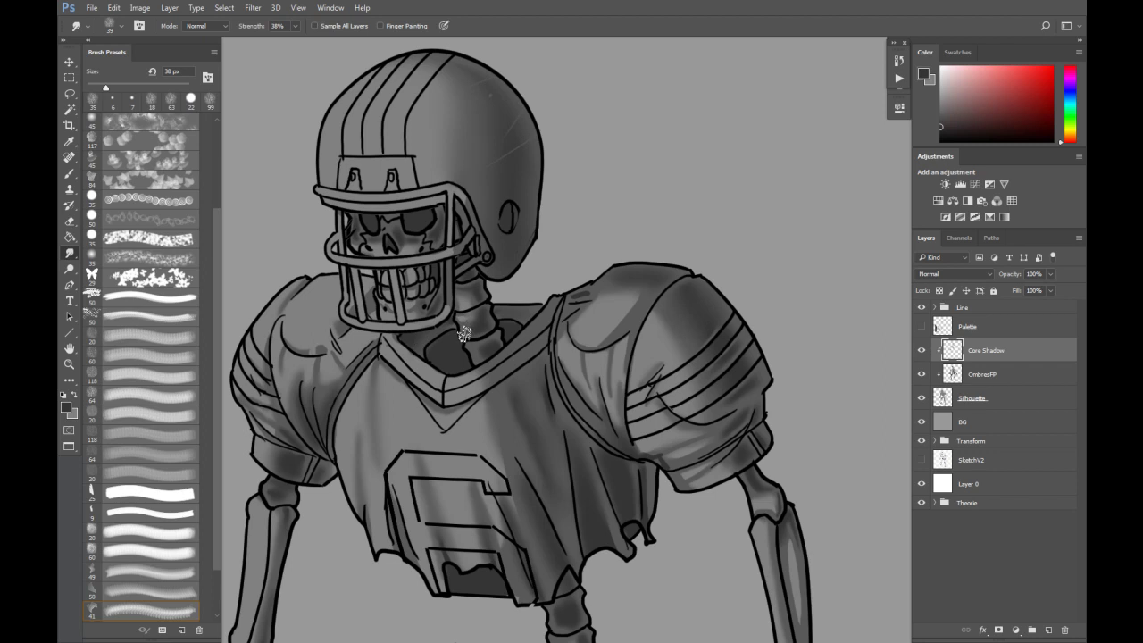
Darken the shadow around the neck vertebrae and inner collar at 6 px, and soften it with a small smudge brush.
key(b)
drag(453, 314, 452, 318)
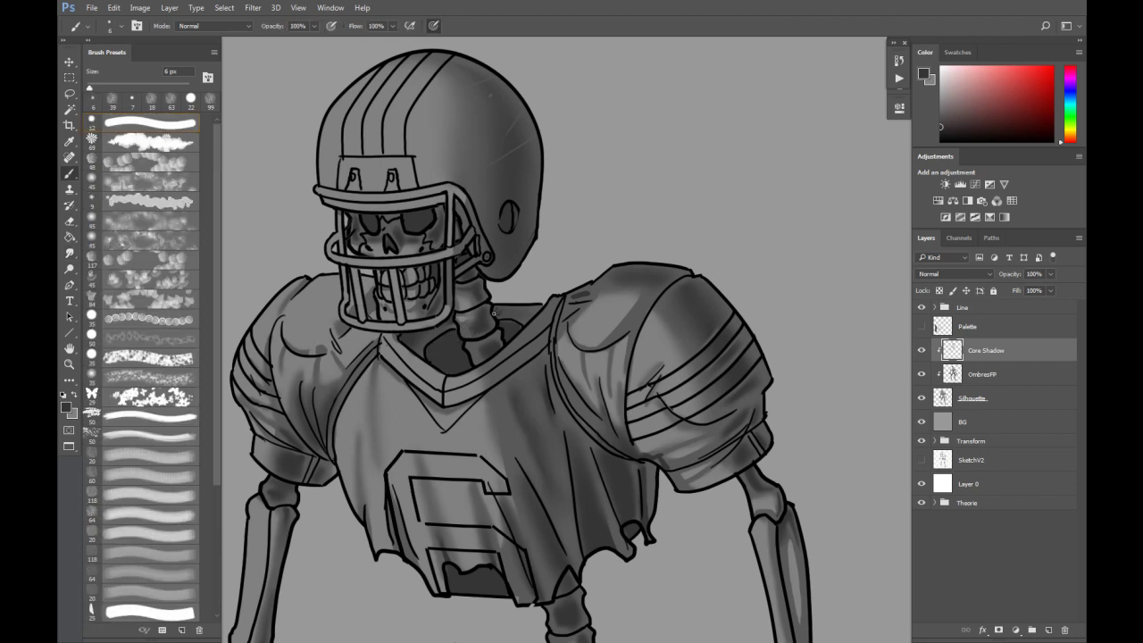
key(r)
drag(520, 314, 501, 316)
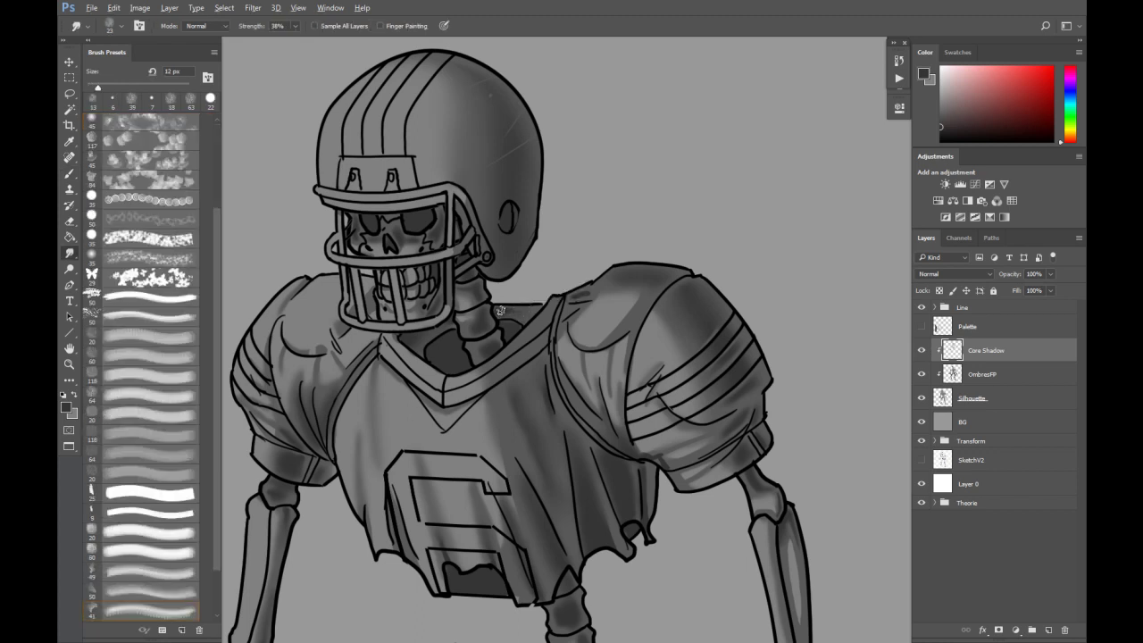
key(bracketright)
key(b)
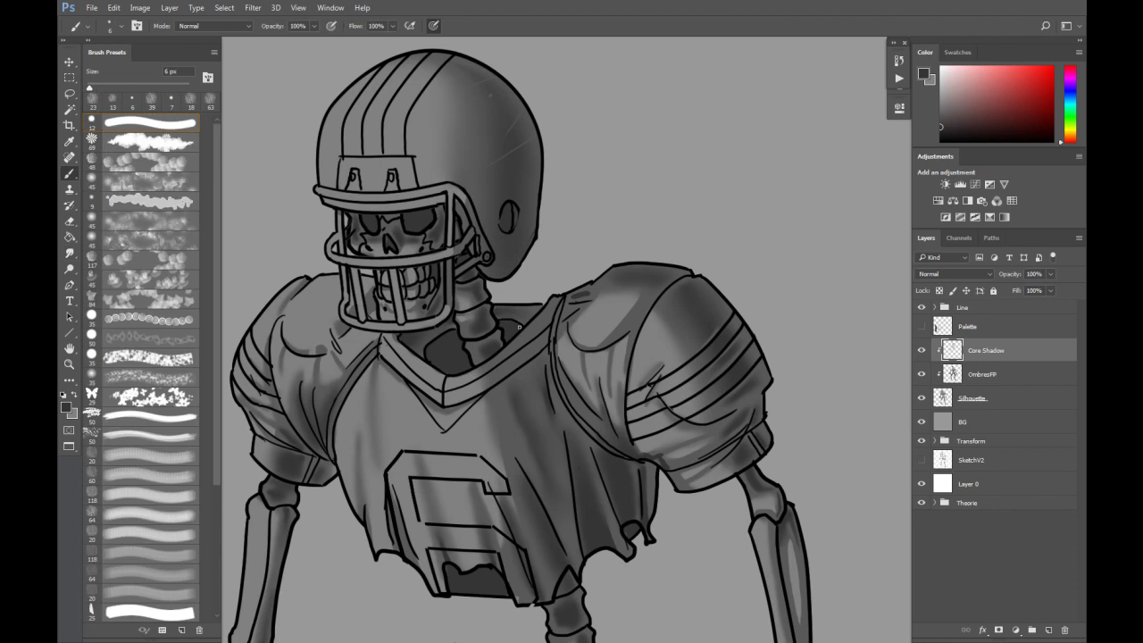
key(ctrl+minus)
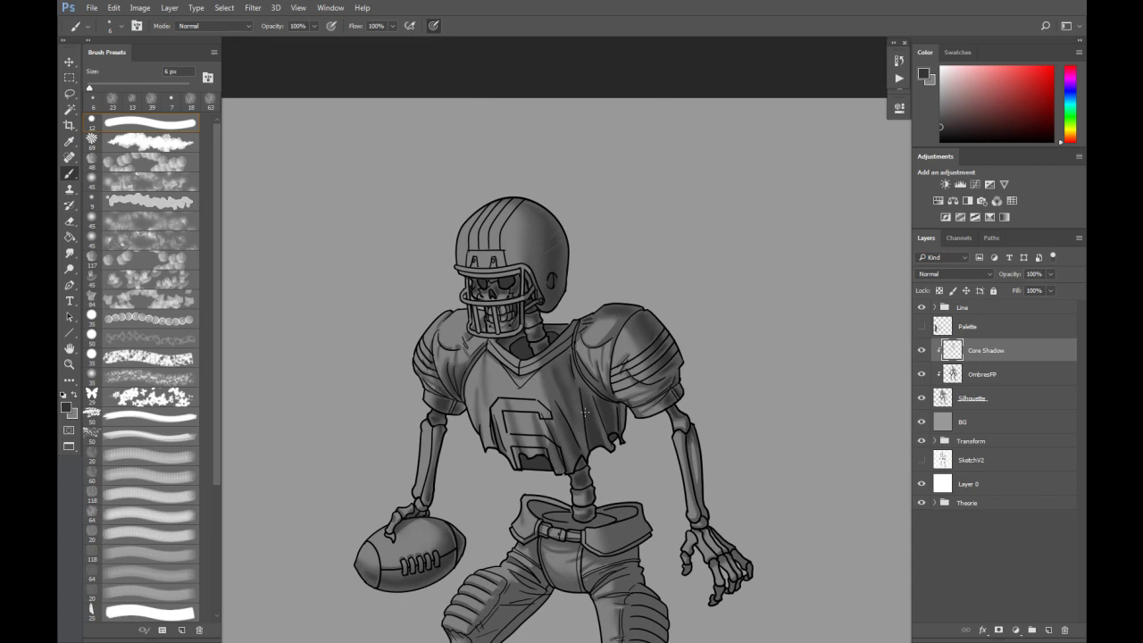
mouse_move(600, 476)
mouse_down()
mouse_move(602, 351)
mouse_move(607, 363)
mouse_up()
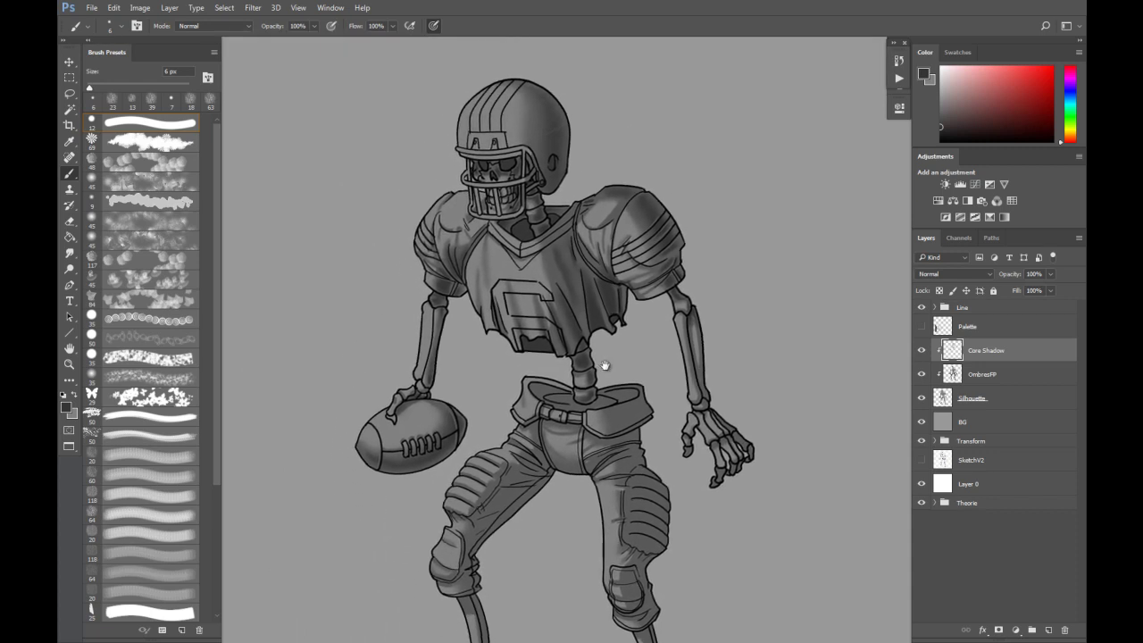